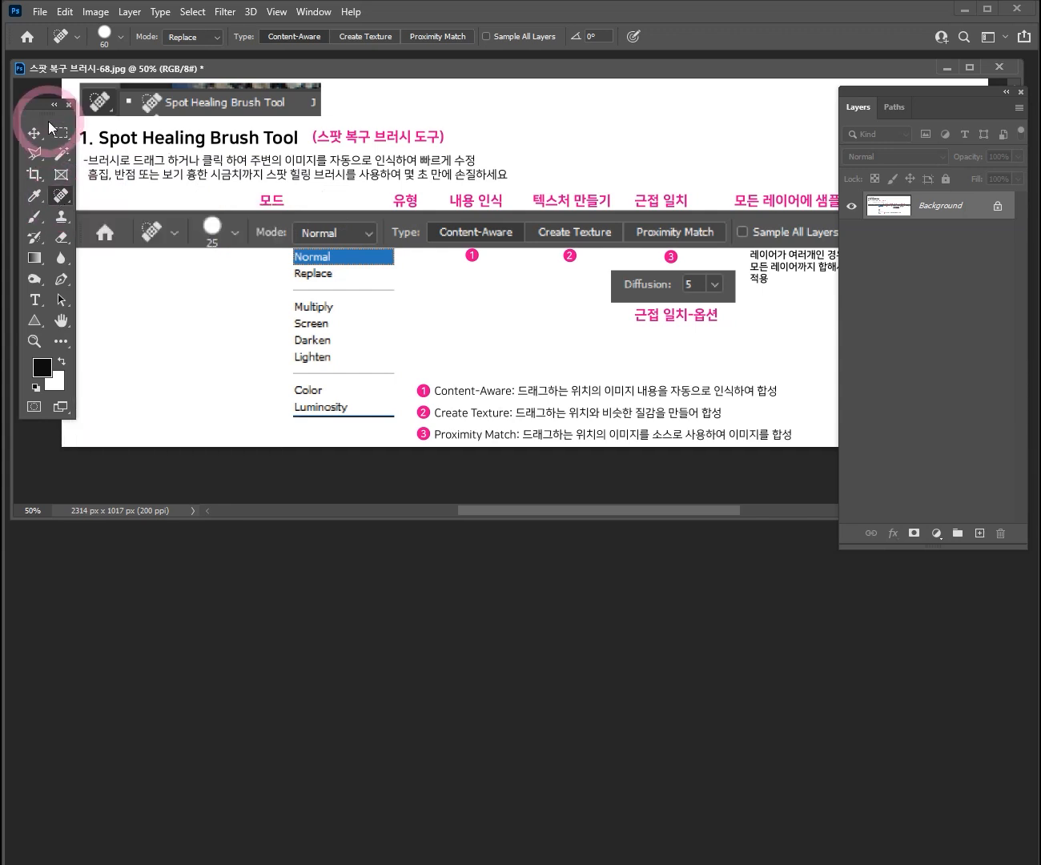
{"action": "mouse_move", "coordinate": [43, 106]}
{"action": "left_mouse_down"}
{"action": "mouse_move", "coordinate": [46, 244]}
{"action": "mouse_move", "coordinate": [88, 120]}
{"action": "mouse_move", "coordinate": [44, 112]}
{"action": "left_mouse_up"}
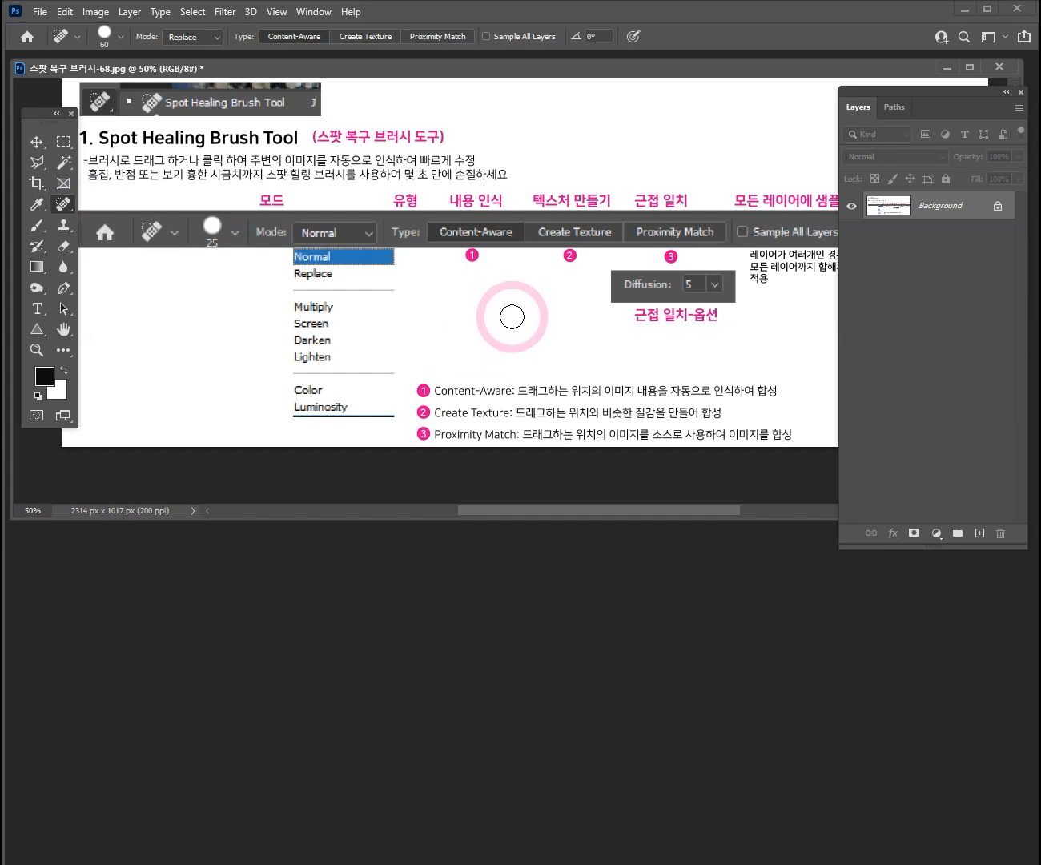
{"action": "left_click", "coordinate": [304, 17]}
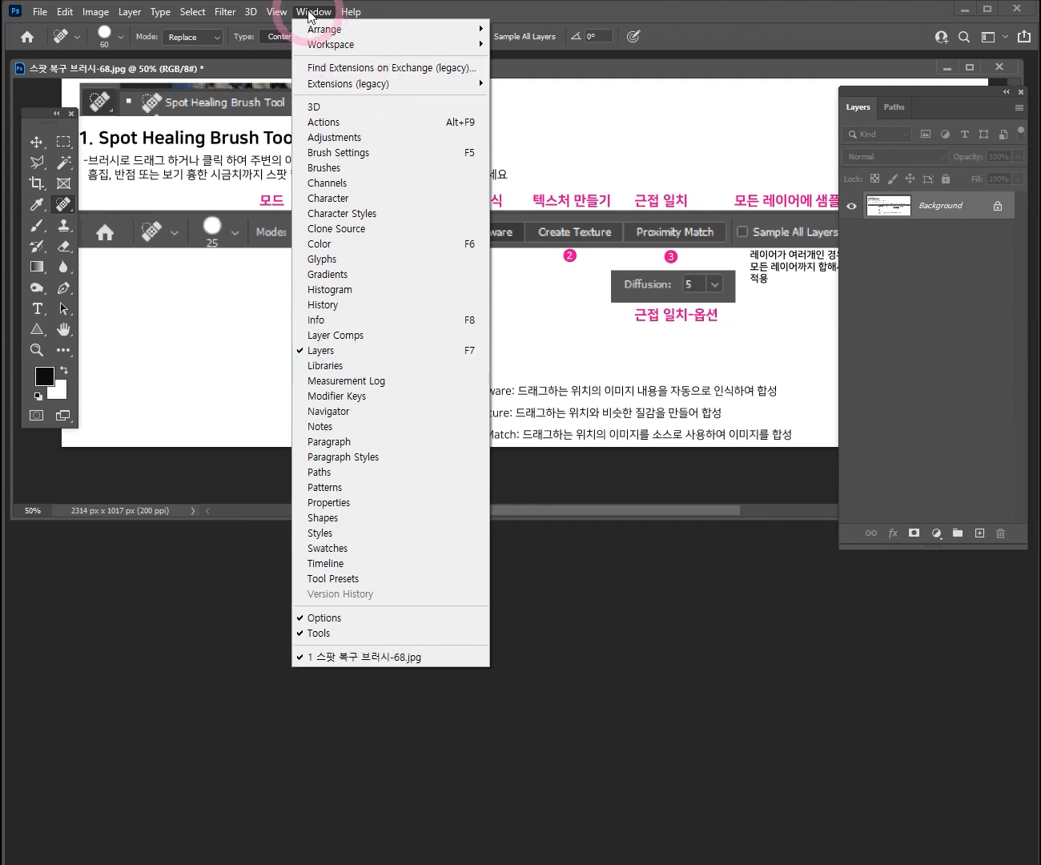
{"action": "mouse_move", "coordinate": [889, 92]}
{"action": "left_mouse_down"}
{"action": "mouse_move", "coordinate": [871, 205]}
{"action": "mouse_move", "coordinate": [887, 121]}
{"action": "mouse_move", "coordinate": [877, 102]}
{"action": "left_mouse_up"}
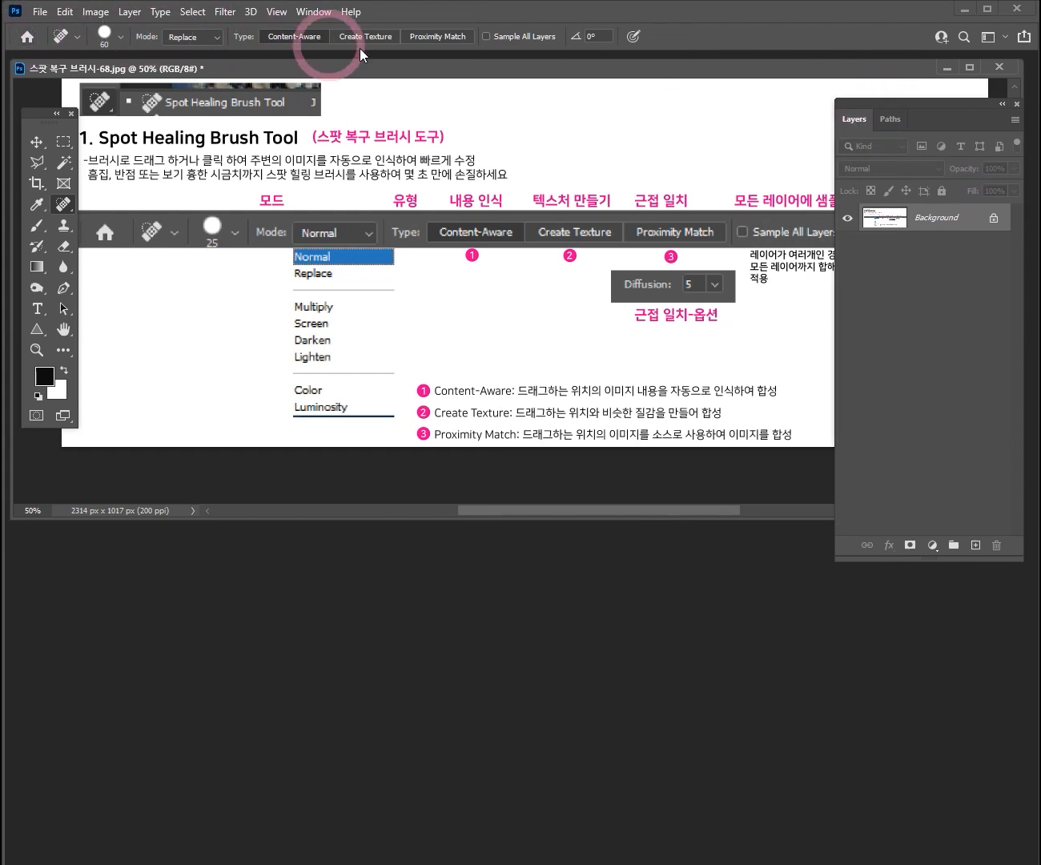
{"action": "left_click_drag", "start_coordinate": [35, 114], "coordinate": [35, 177]}
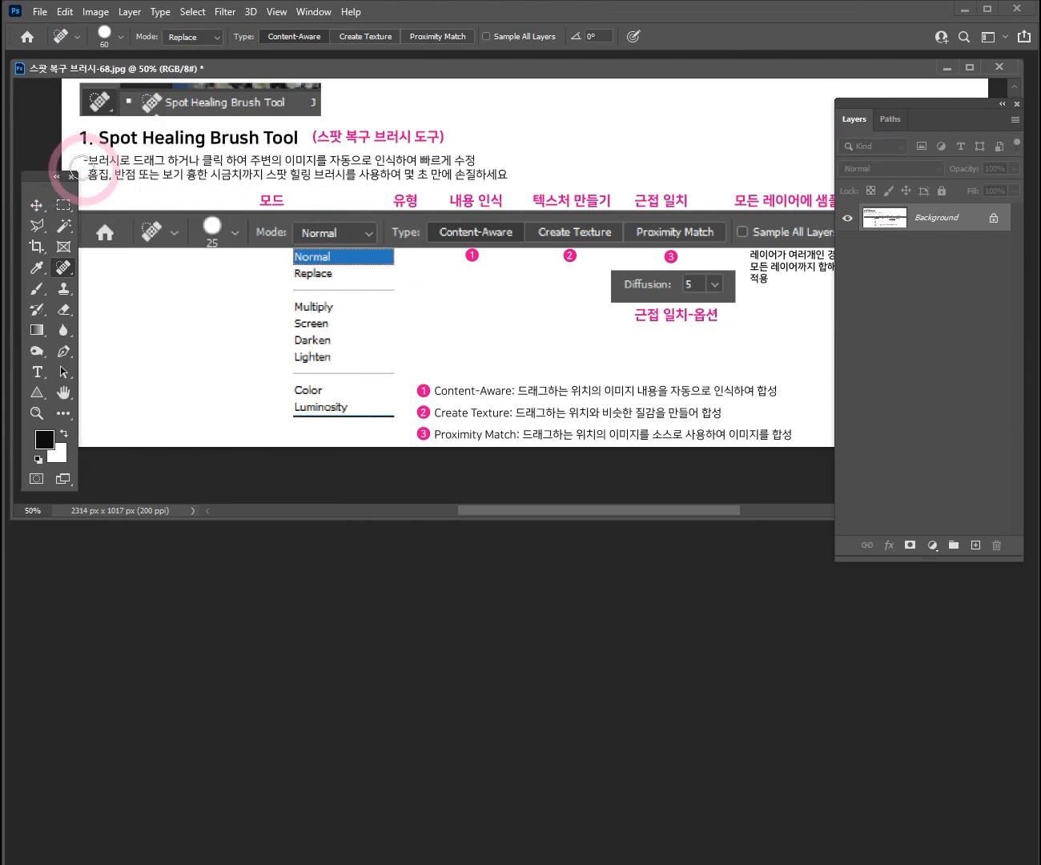
{"action": "left_click_drag", "start_coordinate": [46, 175], "coordinate": [47, 118]}
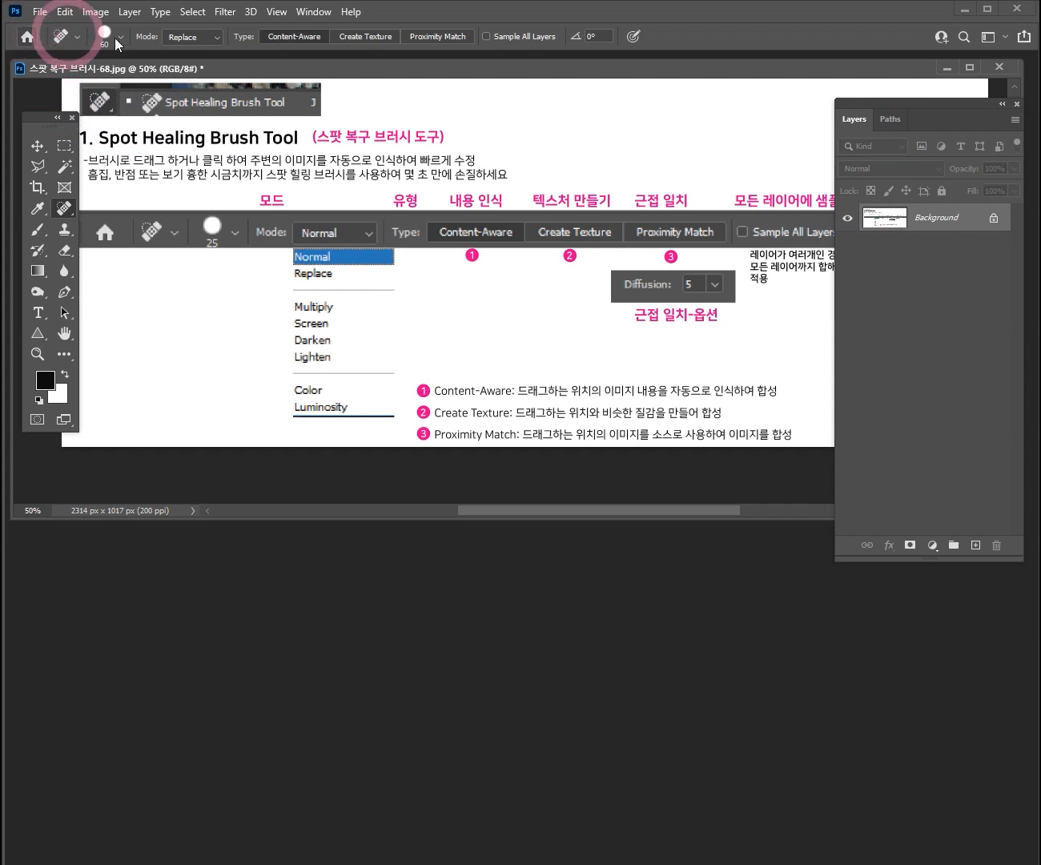
{"action": "mouse_move", "coordinate": [41, 117]}
{"action": "left_mouse_down"}
{"action": "mouse_move", "coordinate": [57, 119]}
{"action": "mouse_move", "coordinate": [38, 108]}
{"action": "left_mouse_up"}
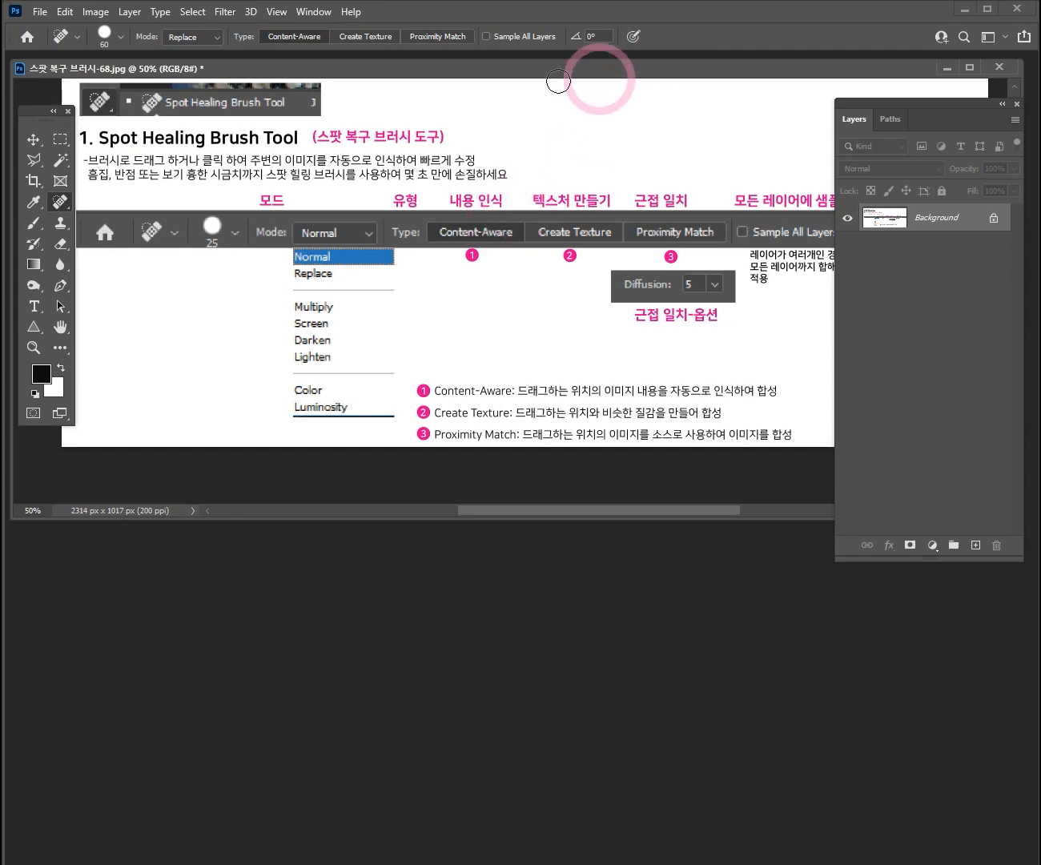
- Examine the Spot Healing Brush Tool reference sheet, including its description and its mode, type and sampling options
{"action": "key", "text": "ctrl+space"}
{"action": "left_click", "coordinate": [391, 236]}
{"action": "mouse_move", "coordinate": [337, 218]}
{"action": "left_mouse_down"}
{"action": "mouse_move", "coordinate": [481, 330]}
{"action": "mouse_move", "coordinate": [561, 303]}
{"action": "left_mouse_up"}
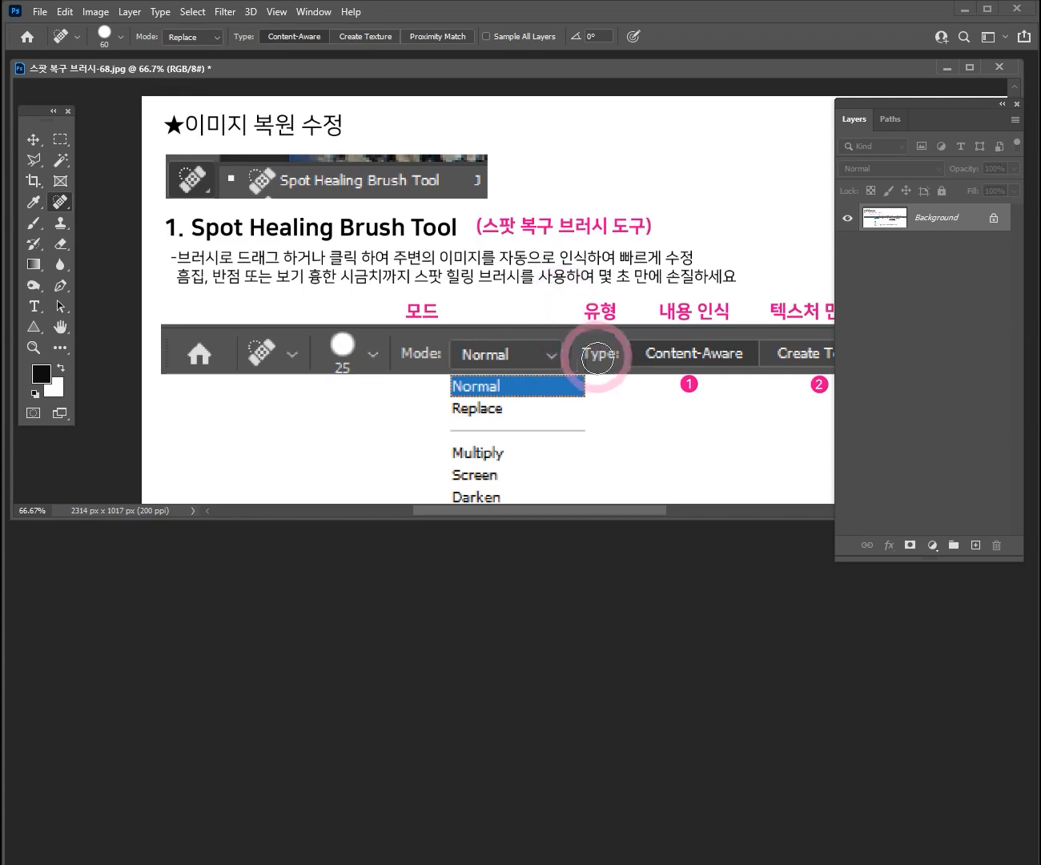
{"action": "key", "text": "ctrl+alt+space"}
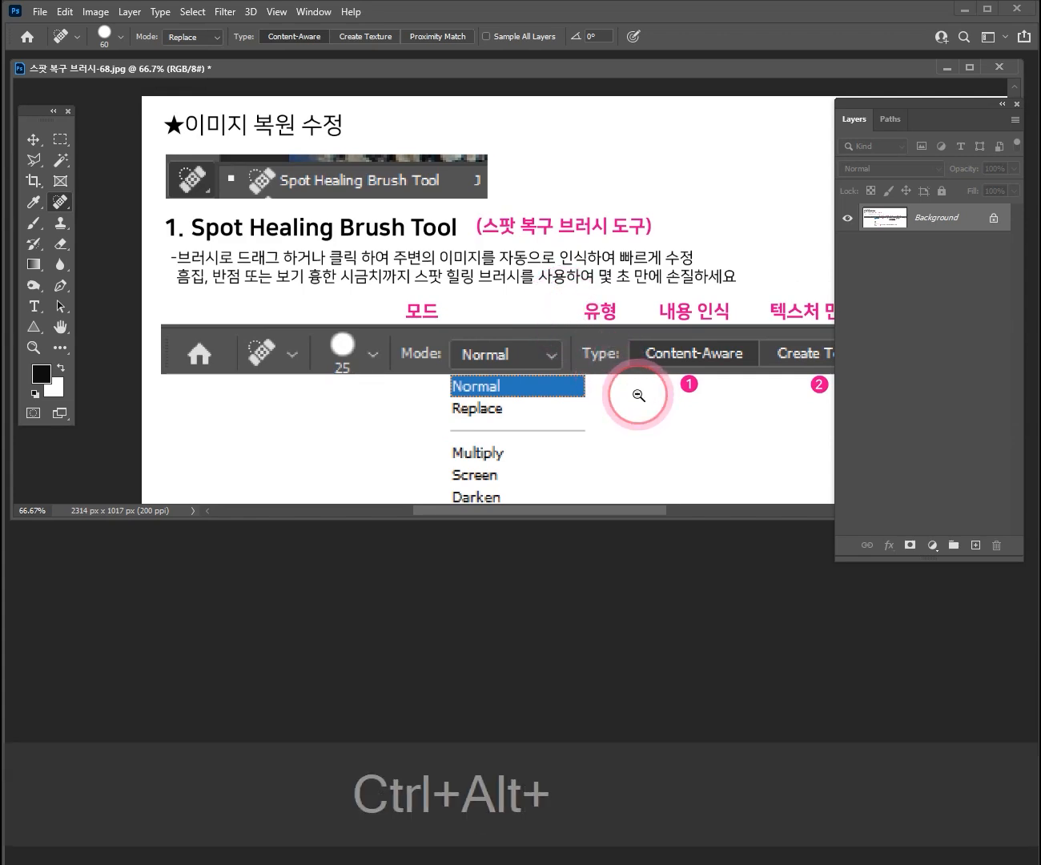
{"action": "left_click", "coordinate": [643, 390]}
{"action": "left_click_drag", "start_coordinate": [658, 394], "coordinate": [440, 317]}
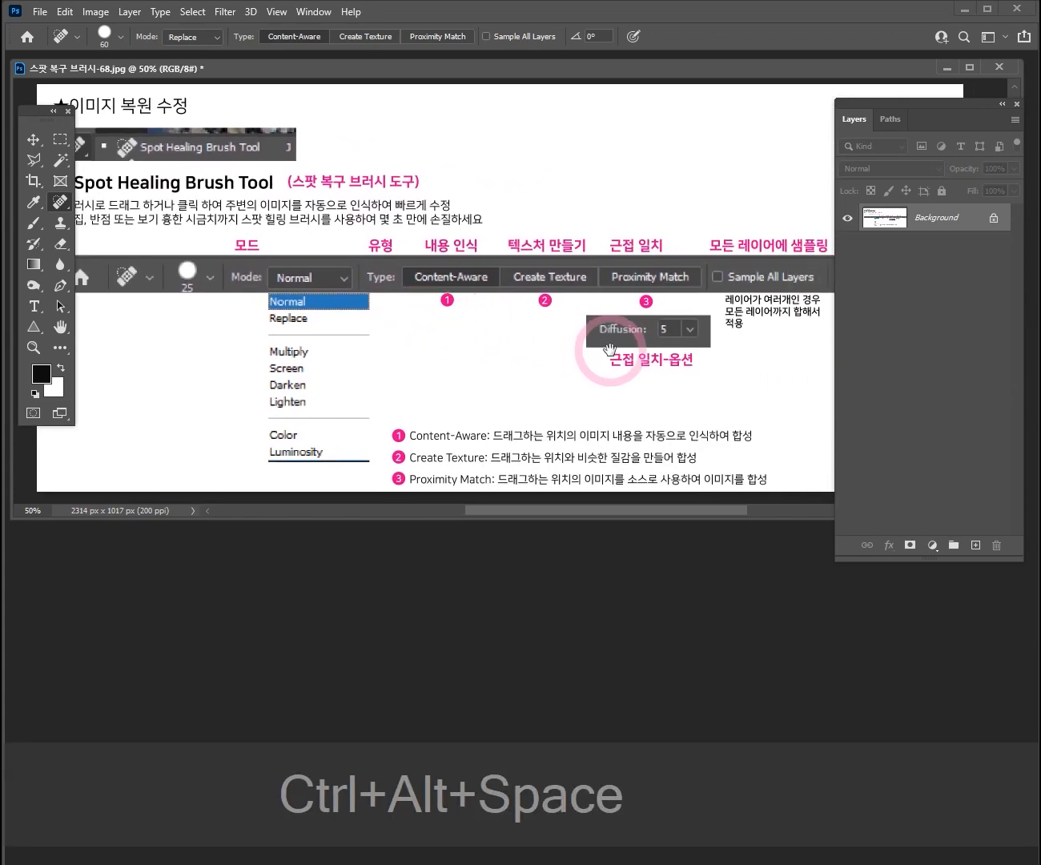
{"action": "left_click_drag", "start_coordinate": [609, 346], "coordinate": [529, 356]}
{"action": "mouse_move", "coordinate": [442, 364]}
{"action": "left_mouse_down"}
{"action": "mouse_move", "coordinate": [488, 364]}
{"action": "mouse_move", "coordinate": [472, 364]}
{"action": "mouse_move", "coordinate": [471, 352]}
{"action": "mouse_move", "coordinate": [456, 361]}
{"action": "mouse_move", "coordinate": [477, 352]}
{"action": "left_mouse_up"}
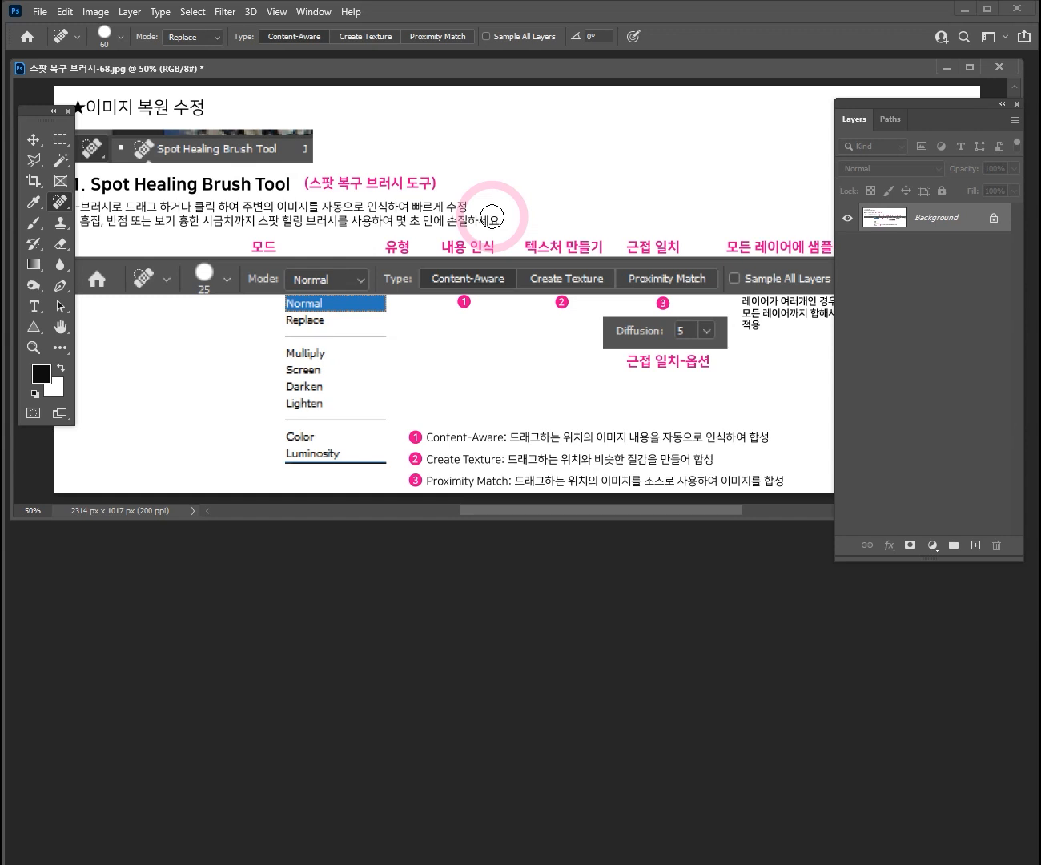
{"action": "left_click", "coordinate": [868, 129]}
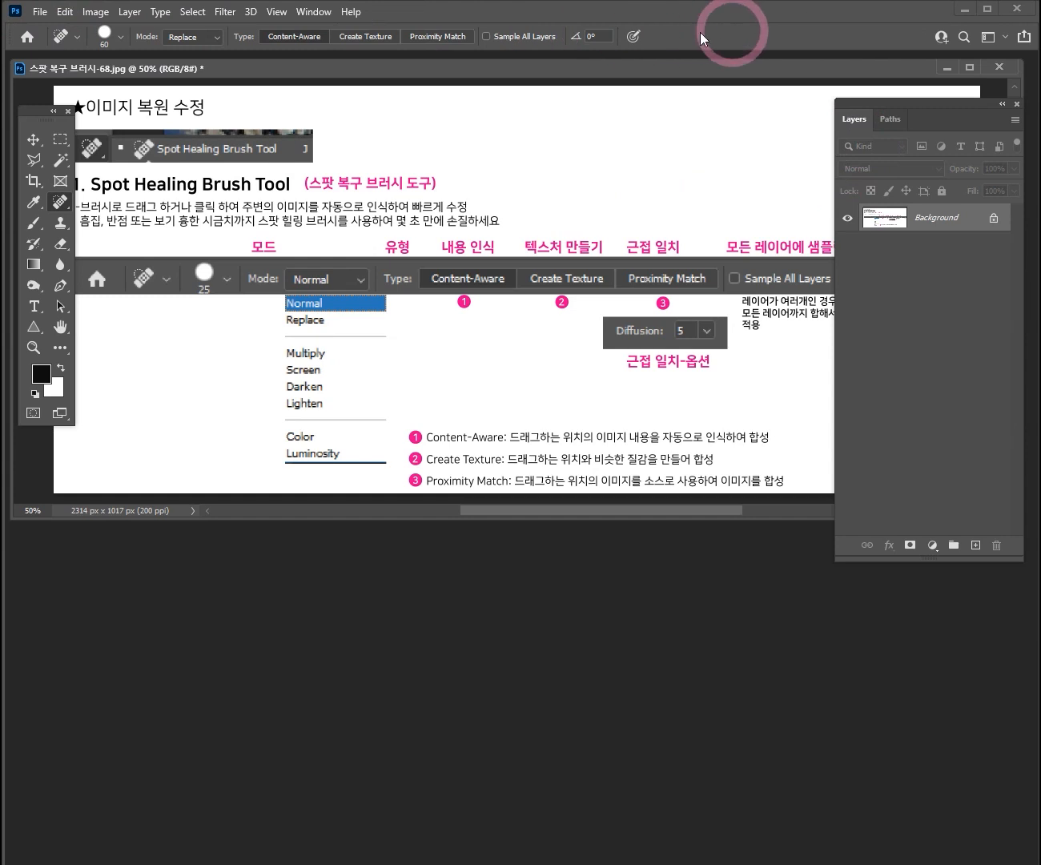
{"action": "left_click_drag", "start_coordinate": [26, 107], "coordinate": [30, 108]}
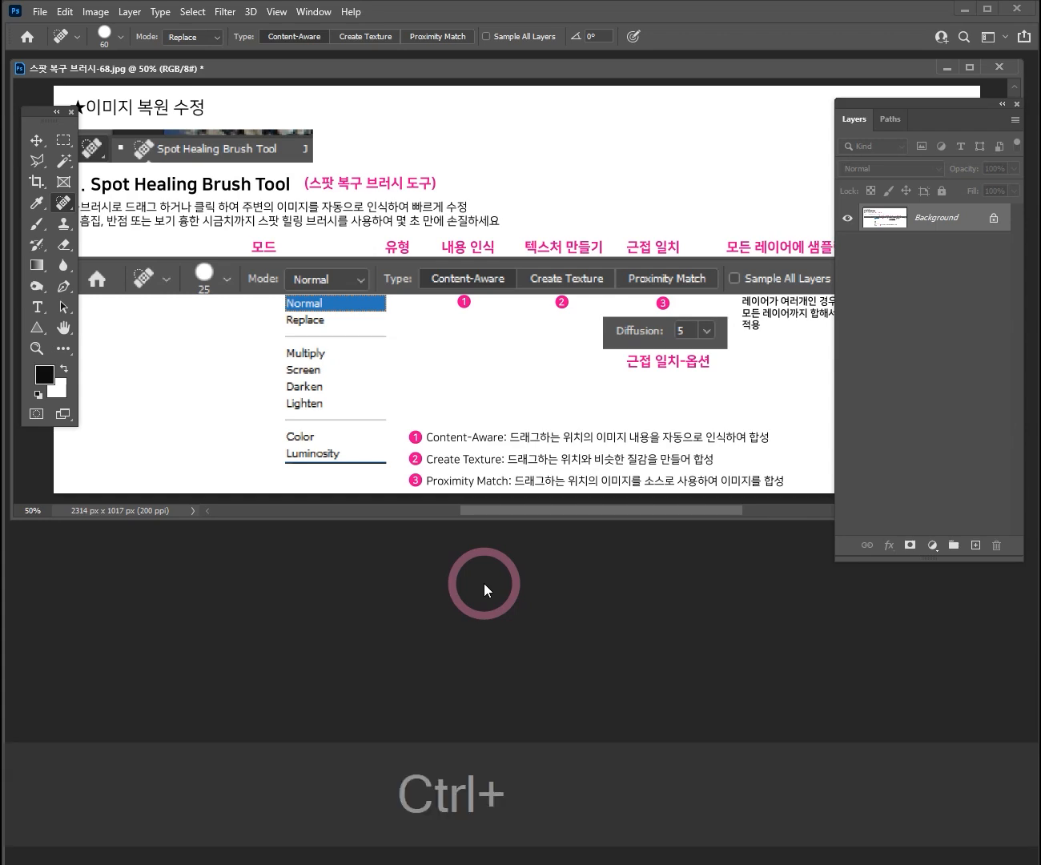
- Open the portrait image 스팟 복구 브러시 from the 샘플사진 folder
{"action": "key", "text": "ctrl+o"}
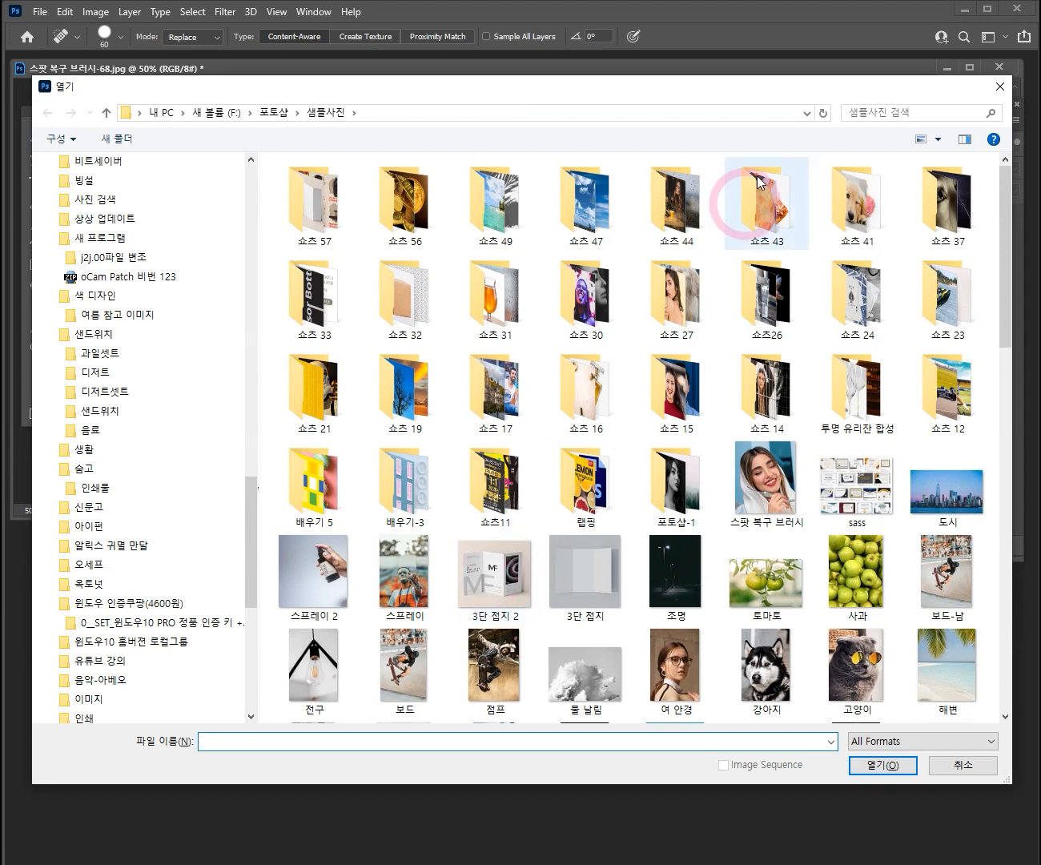
{"action": "left_click_drag", "start_coordinate": [779, 91], "coordinate": [776, 62]}
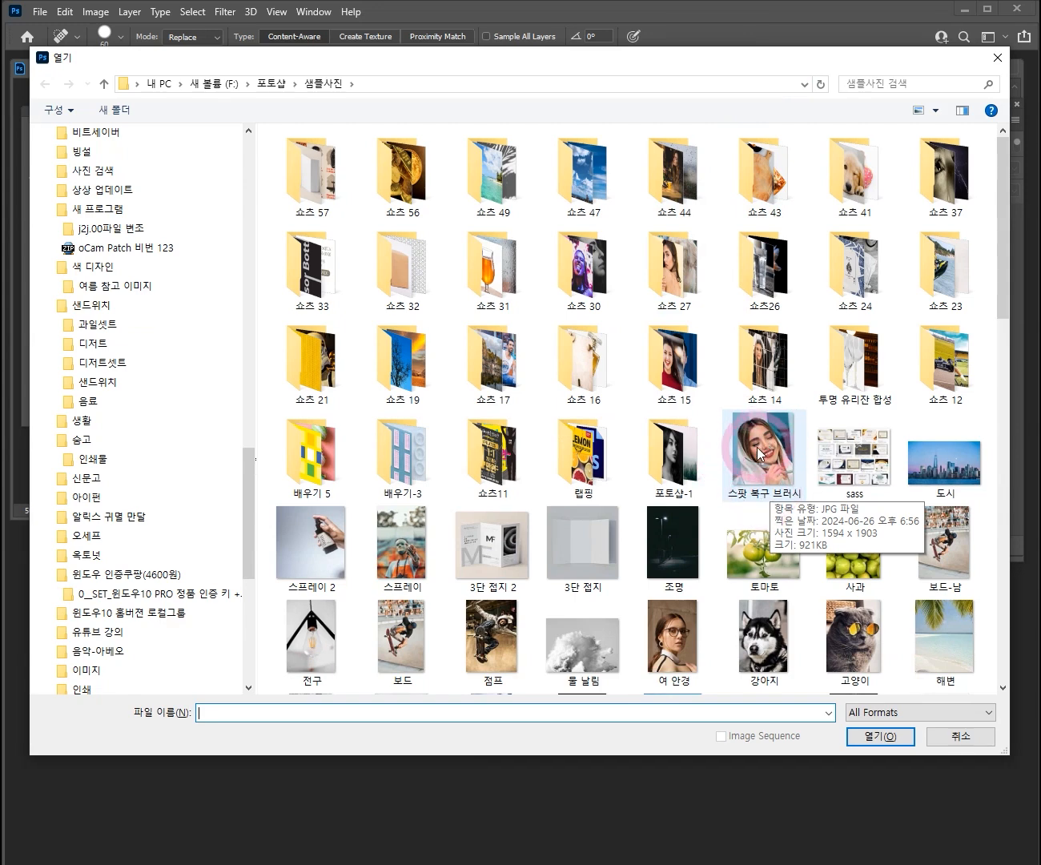
{"action": "left_click", "coordinate": [759, 452]}
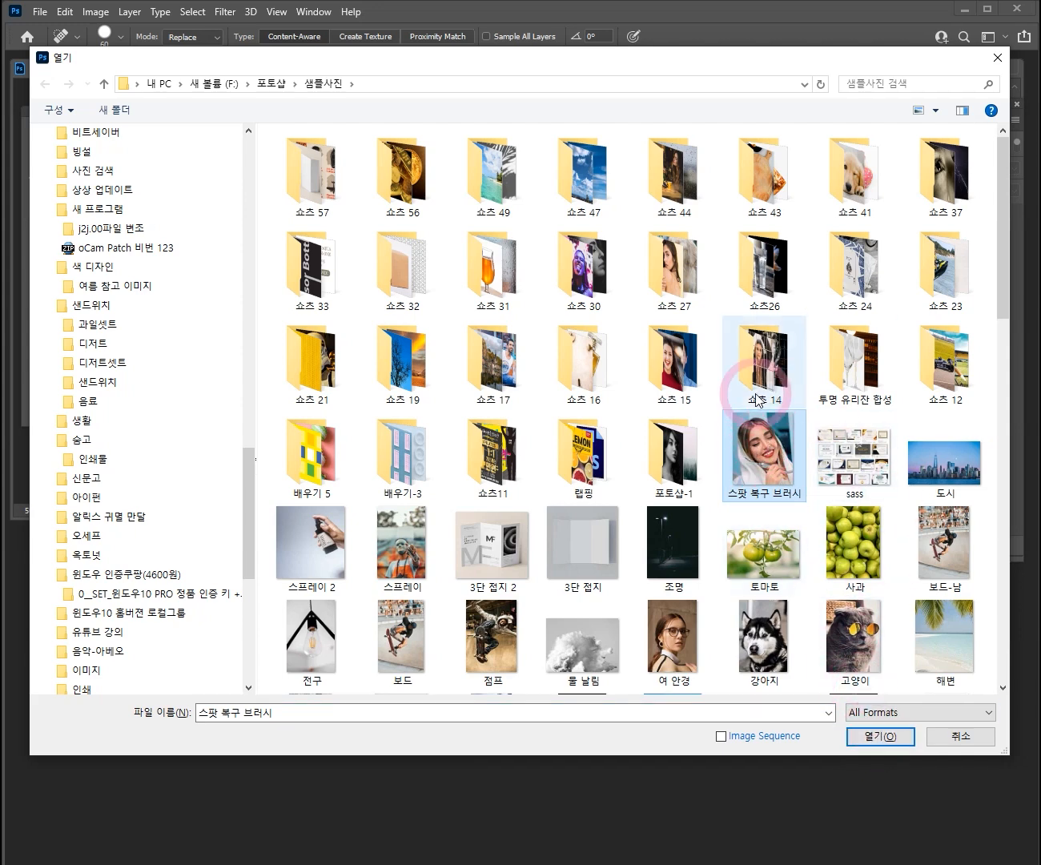
{"action": "double_click", "coordinate": [766, 452]}
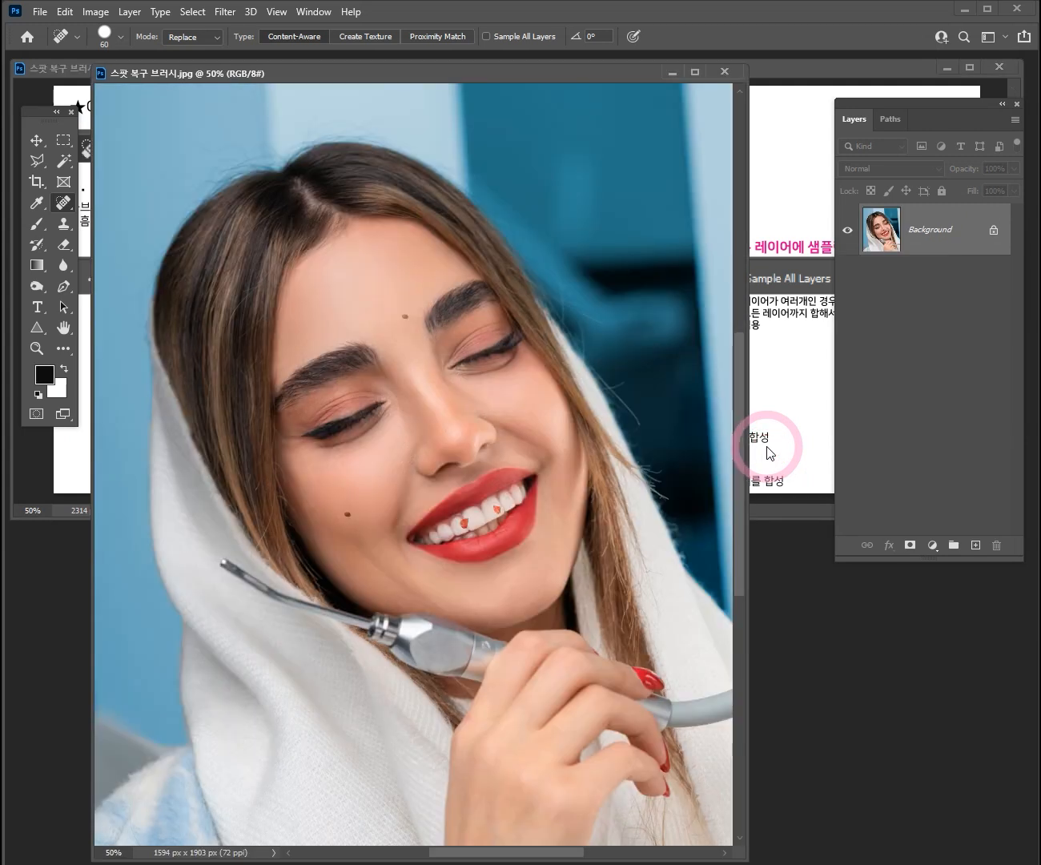
- Rearrange the floating portrait and reference-sheet windows, leaving the whole portrait in front near the middle of the workspace
{"action": "left_click_drag", "start_coordinate": [465, 76], "coordinate": [480, 294]}
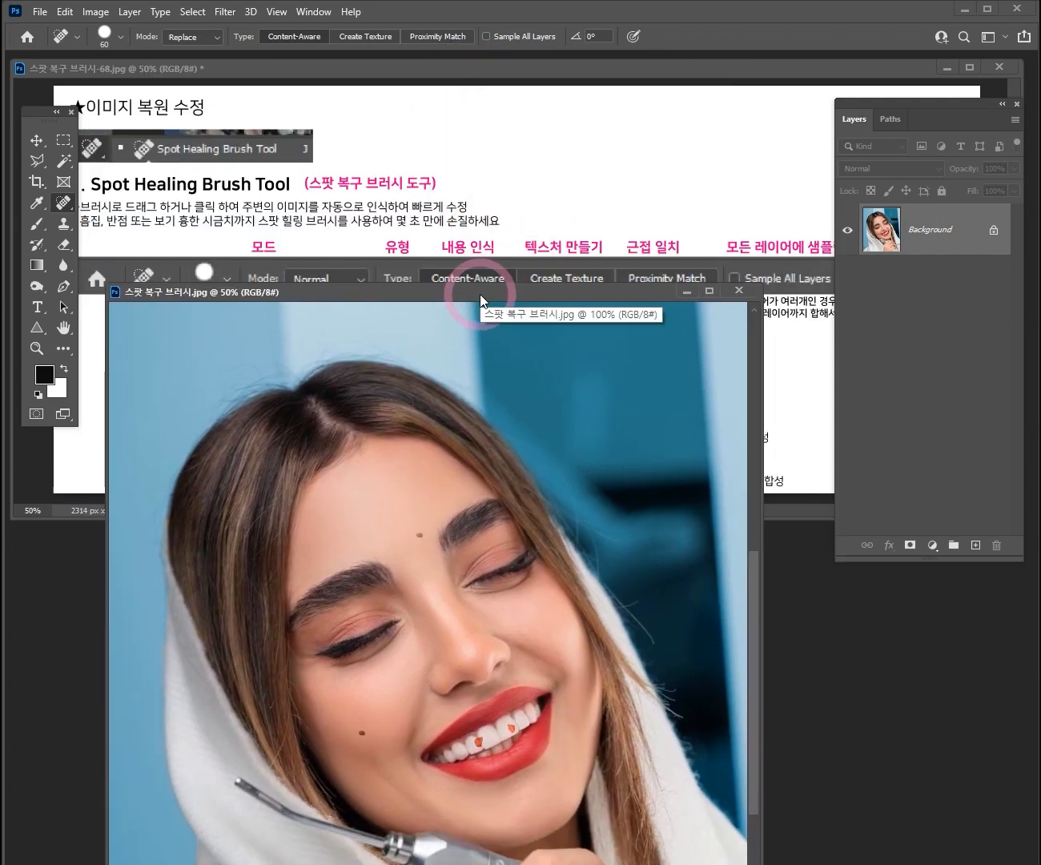
{"action": "left_click_drag", "start_coordinate": [479, 294], "coordinate": [523, 56]}
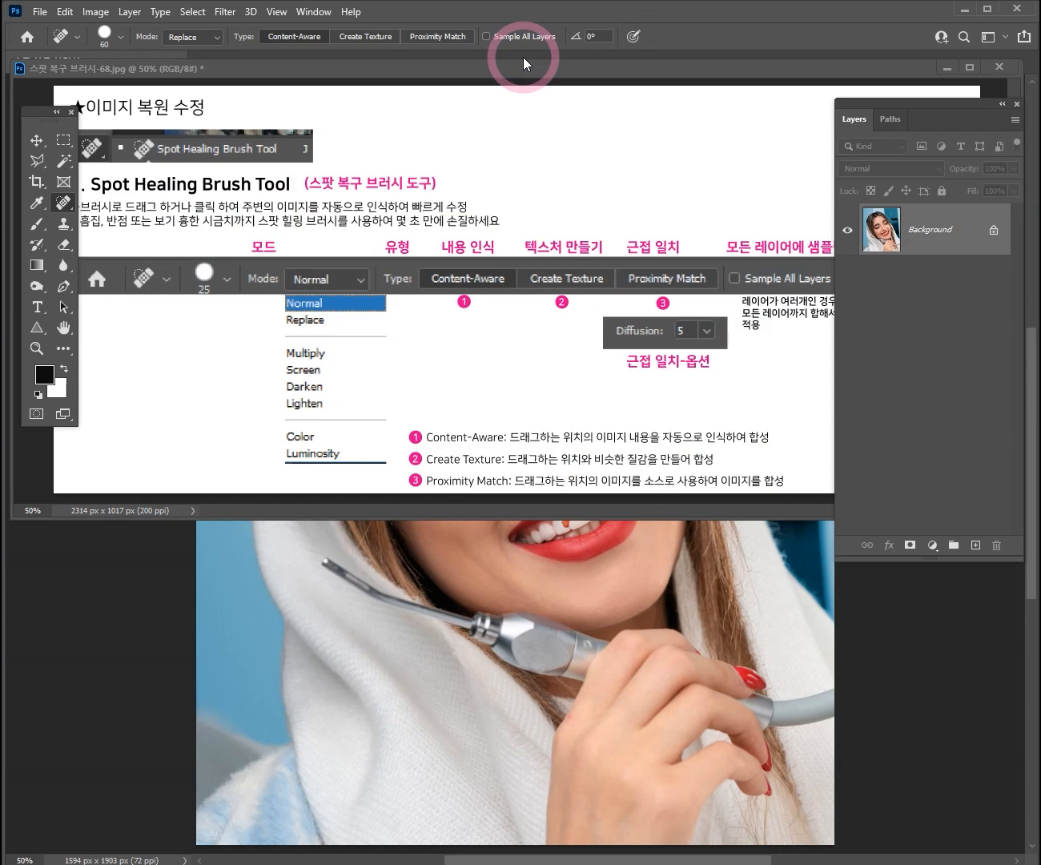
{"action": "left_click_drag", "start_coordinate": [461, 69], "coordinate": [455, 122]}
{"action": "left_click_drag", "start_coordinate": [463, 68], "coordinate": [477, 304]}
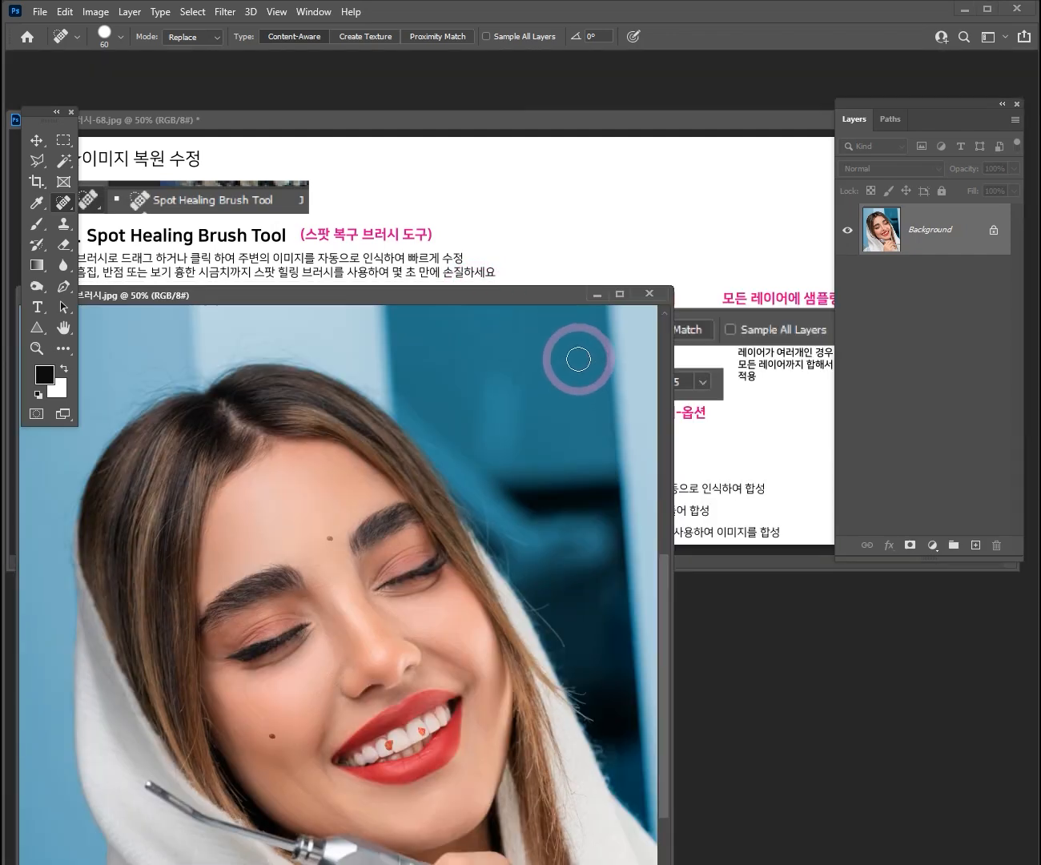
{"action": "mouse_move", "coordinate": [551, 287]}
{"action": "left_mouse_down"}
{"action": "mouse_move", "coordinate": [671, 77]}
{"action": "mouse_move", "coordinate": [672, 56]}
{"action": "mouse_move", "coordinate": [598, 248]}
{"action": "mouse_move", "coordinate": [491, 244]}
{"action": "mouse_move", "coordinate": [645, 134]}
{"action": "mouse_move", "coordinate": [693, 80]}
{"action": "mouse_move", "coordinate": [670, 71]}
{"action": "mouse_move", "coordinate": [643, 80]}
{"action": "mouse_move", "coordinate": [658, 70]}
{"action": "left_mouse_up"}
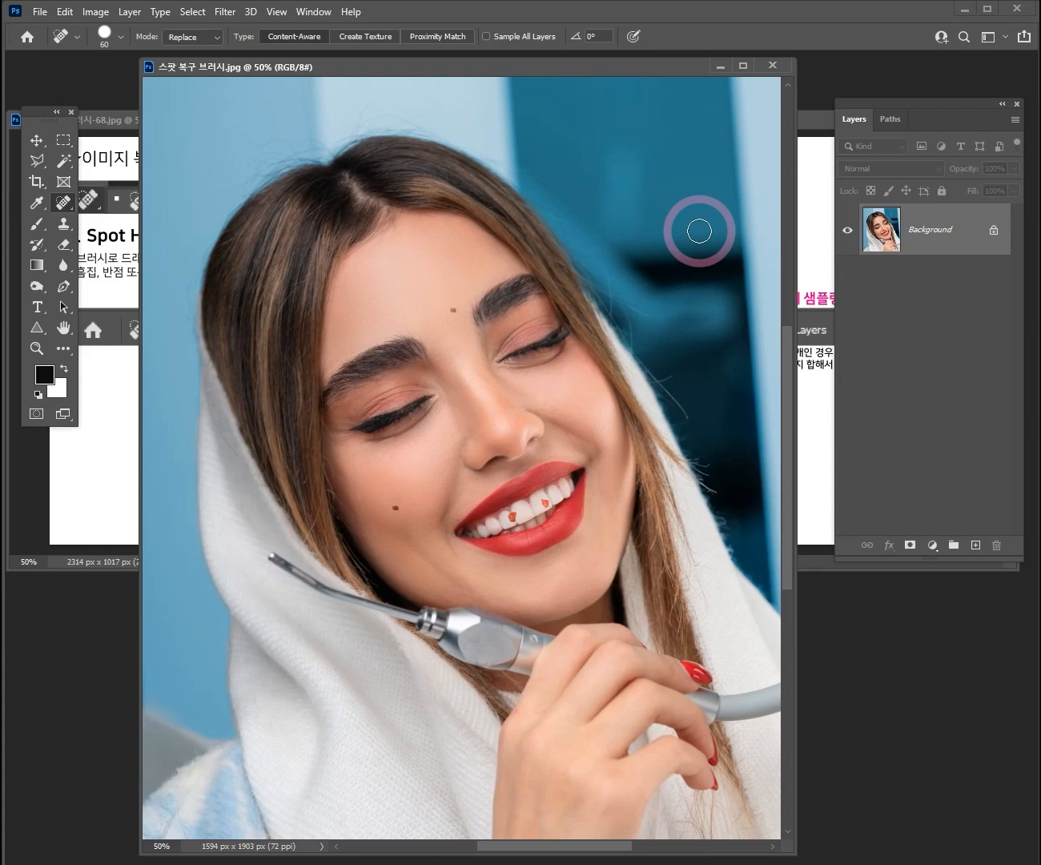
- Bring the reference sheet forward, reposition its window beside the tools, and return to the portrait image
{"action": "left_click", "coordinate": [815, 179]}
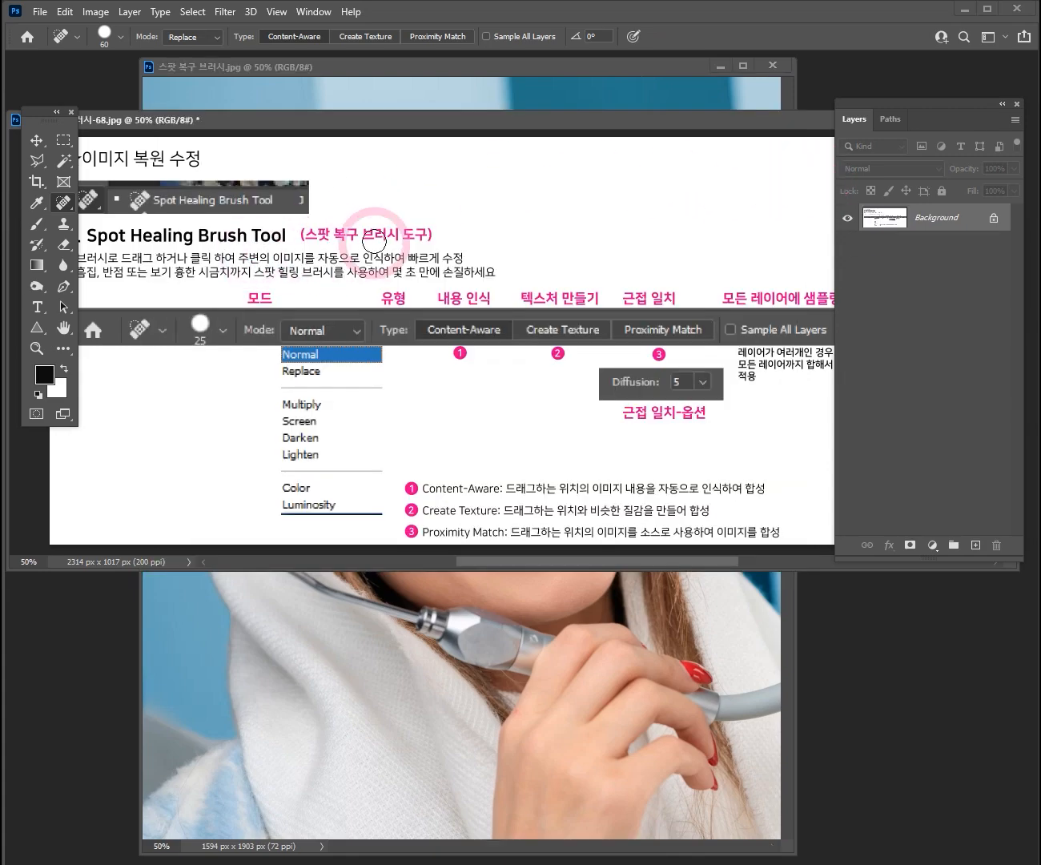
{"action": "left_click_drag", "start_coordinate": [341, 121], "coordinate": [476, 149]}
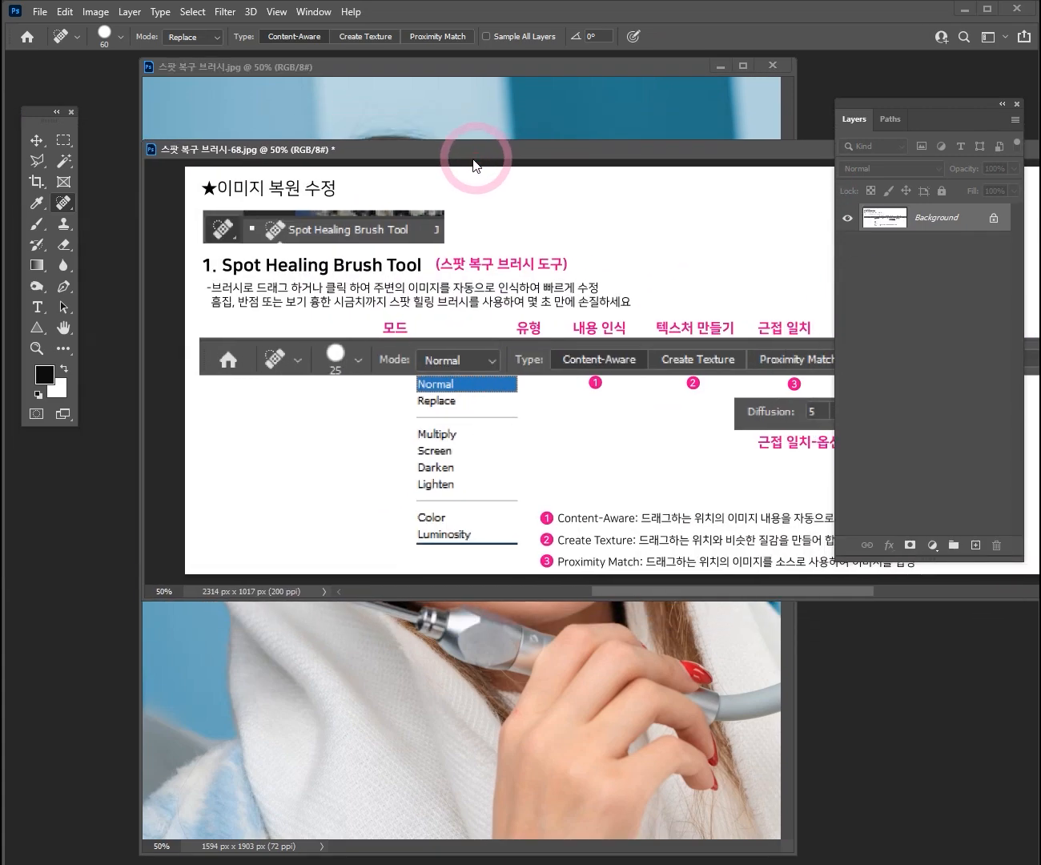
{"action": "left_click", "coordinate": [476, 342], "text": "ctrl"}
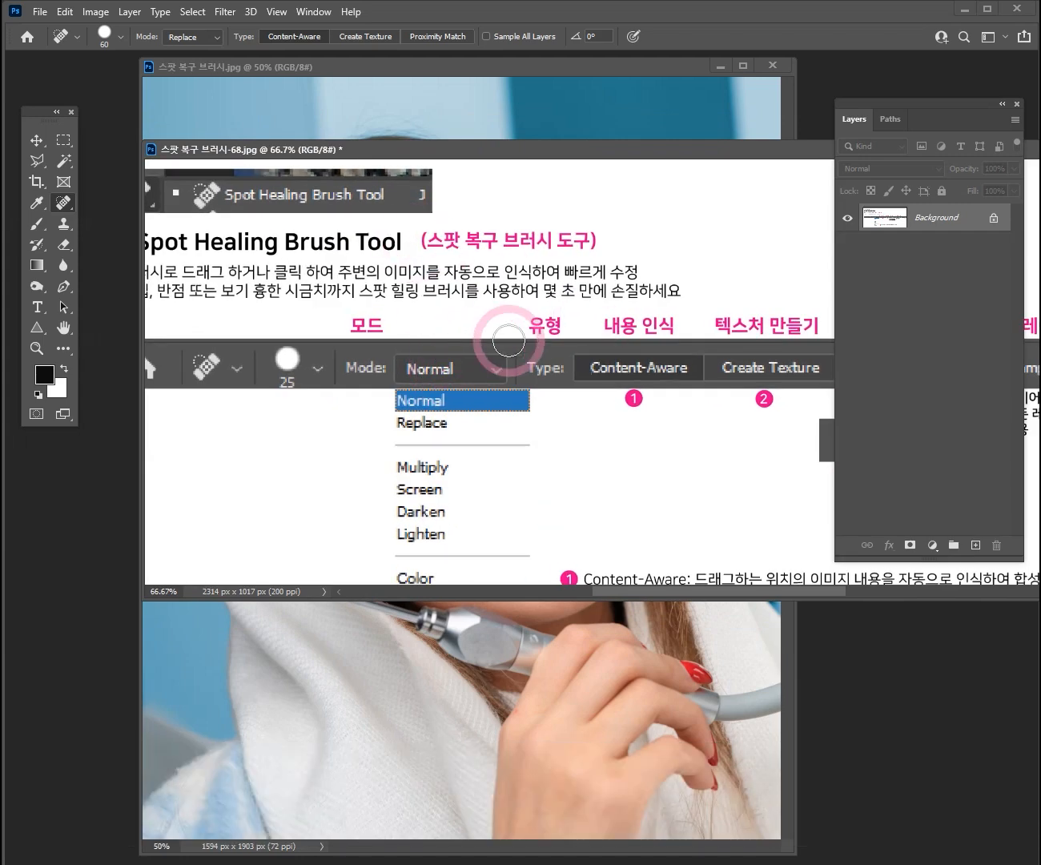
{"action": "left_click", "coordinate": [535, 364], "text": "ctrl+alt"}
{"action": "left_click_drag", "start_coordinate": [624, 156], "coordinate": [561, 96]}
{"action": "left_click_drag", "start_coordinate": [538, 93], "coordinate": [495, 94]}
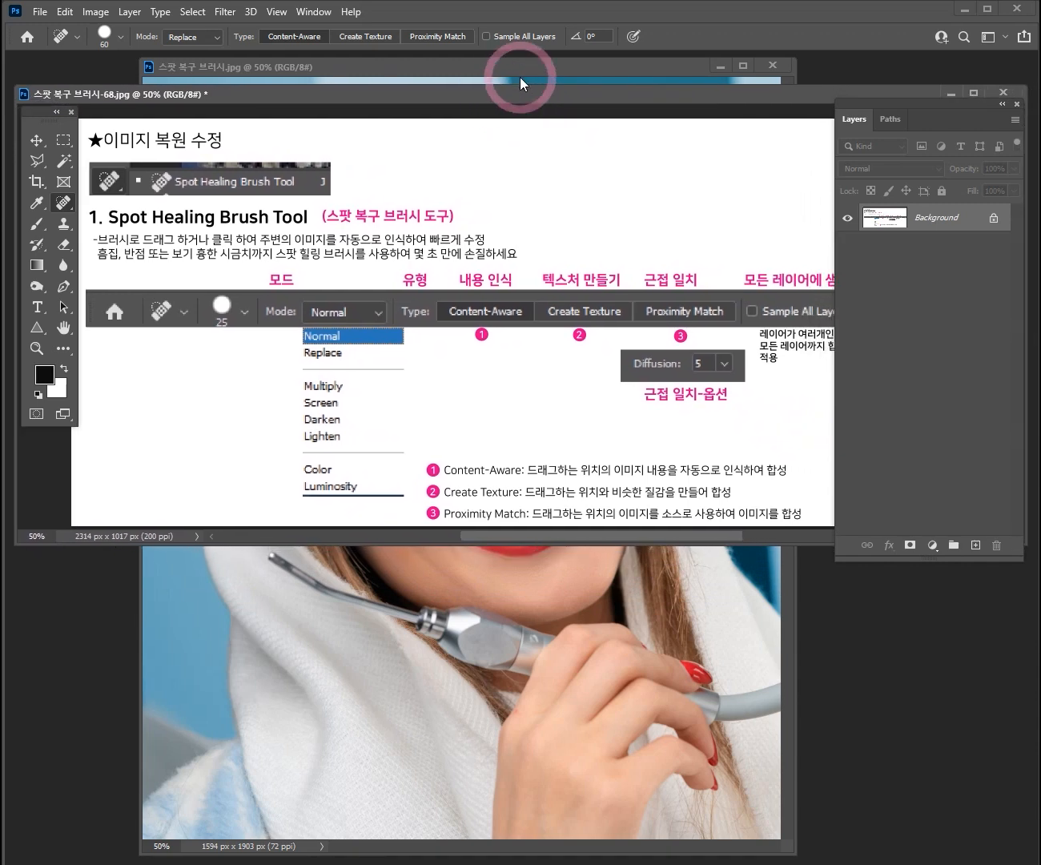
{"action": "left_click", "coordinate": [523, 74]}
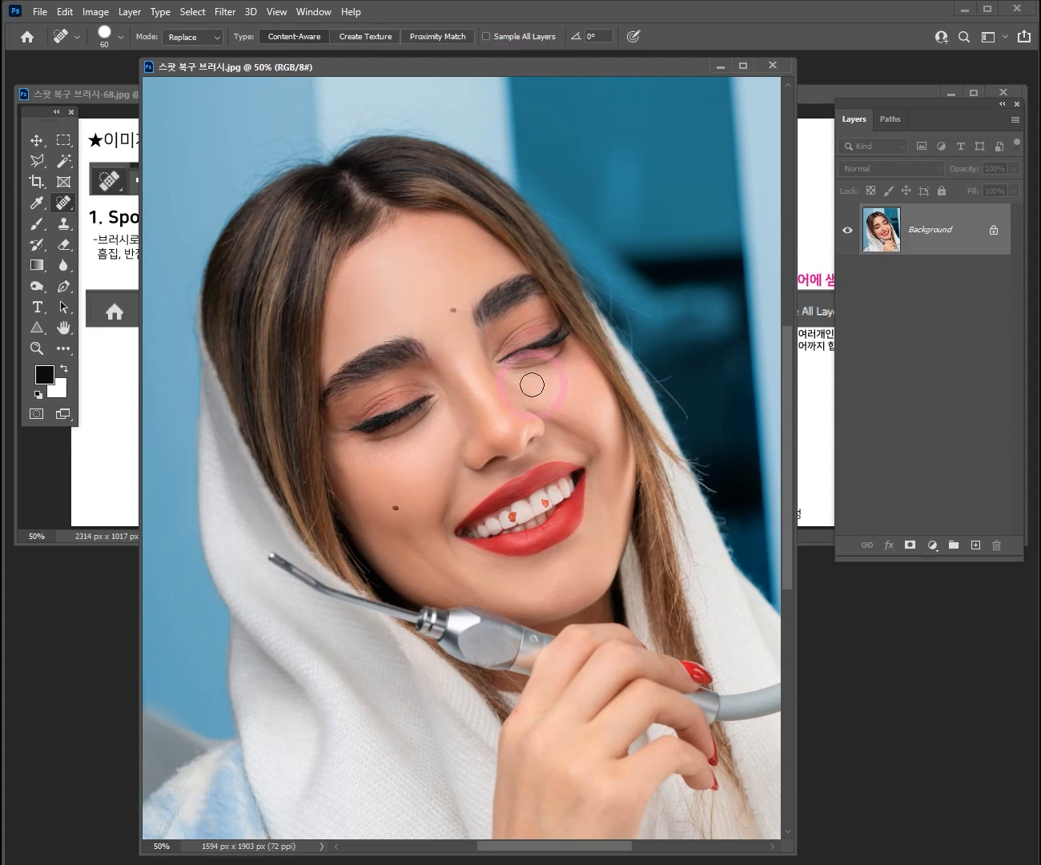
- Duplicate the portrait's Background layer as a trial and delete the duplicate
{"action": "left_click_drag", "start_coordinate": [888, 105], "coordinate": [891, 79]}
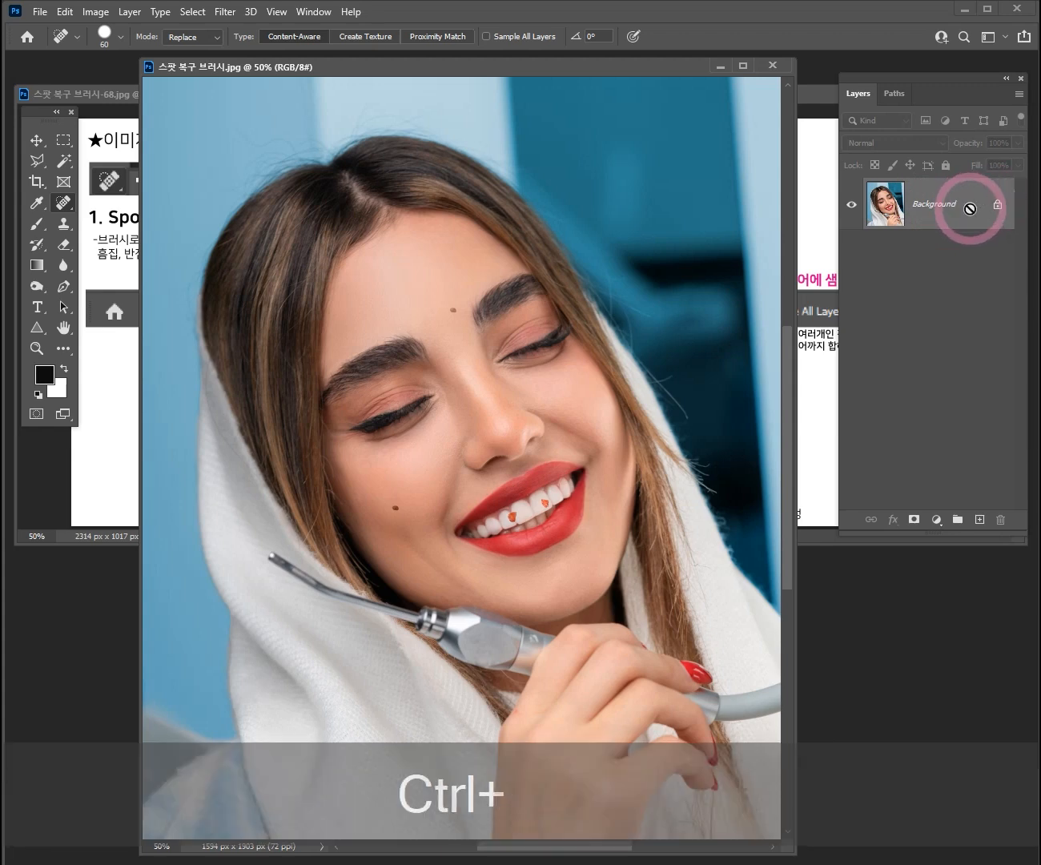
{"action": "key", "text": "ctrl+j"}
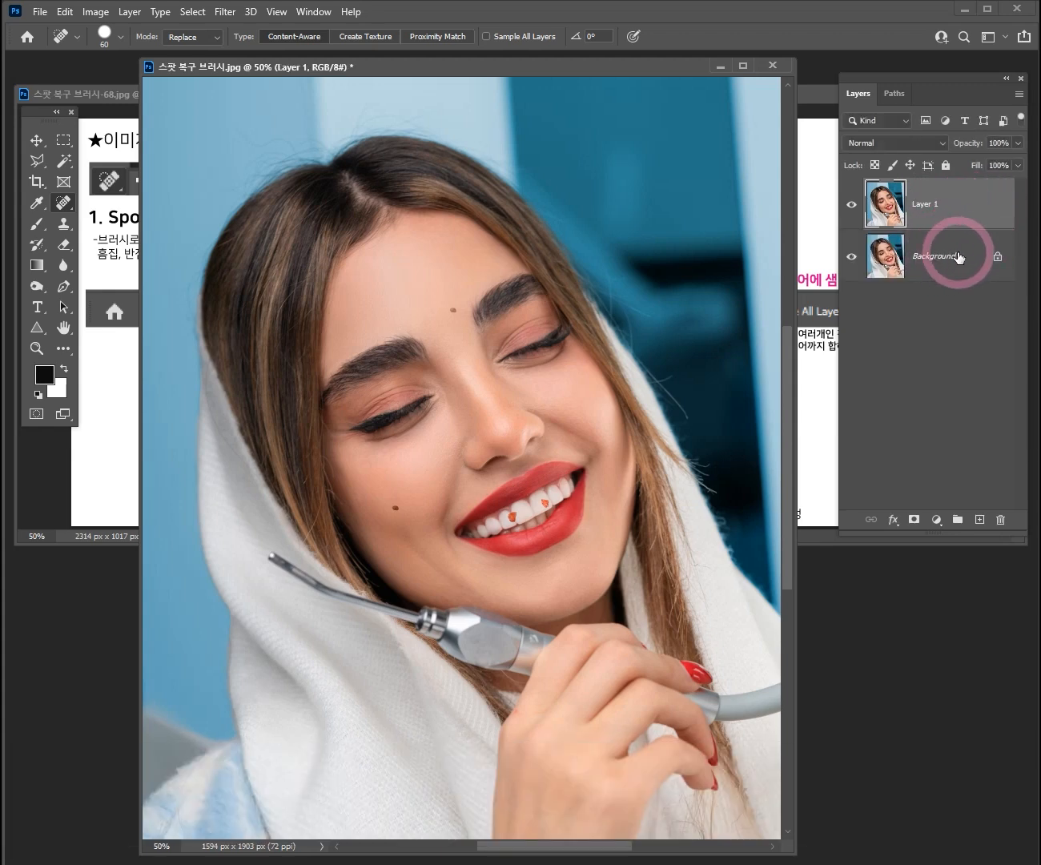
{"action": "left_click", "coordinate": [959, 256]}
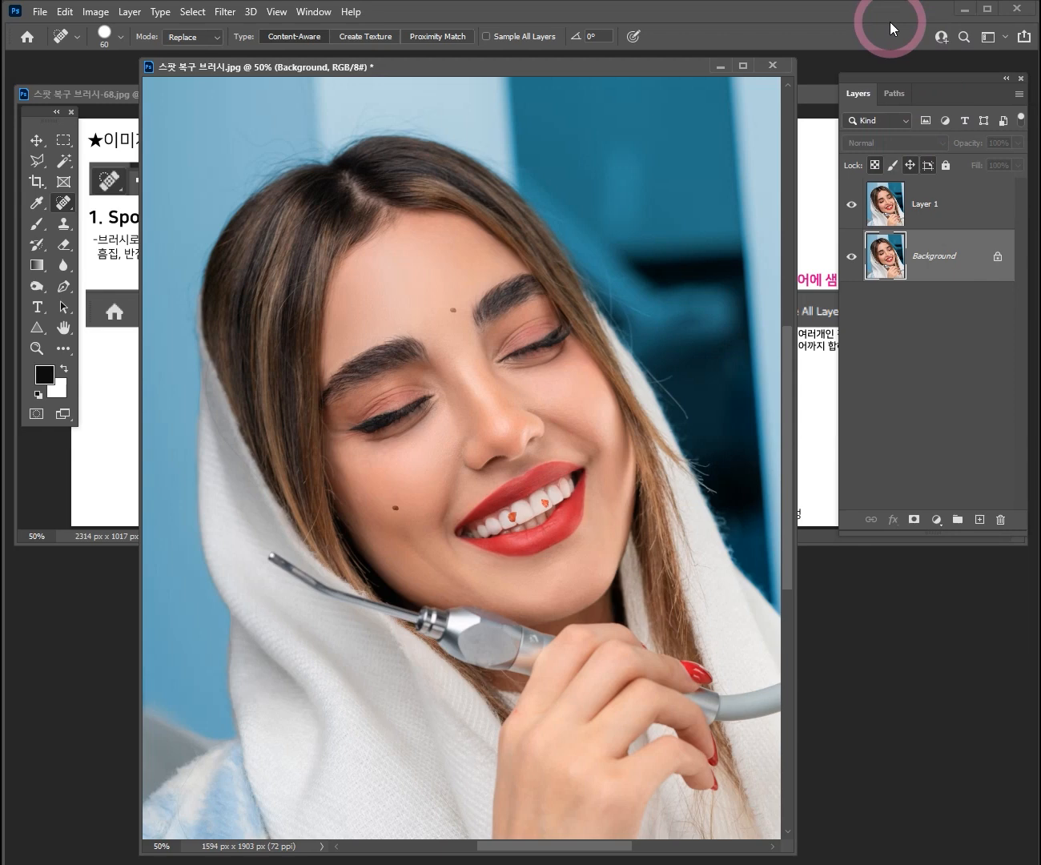
{"action": "left_click", "coordinate": [937, 212]}
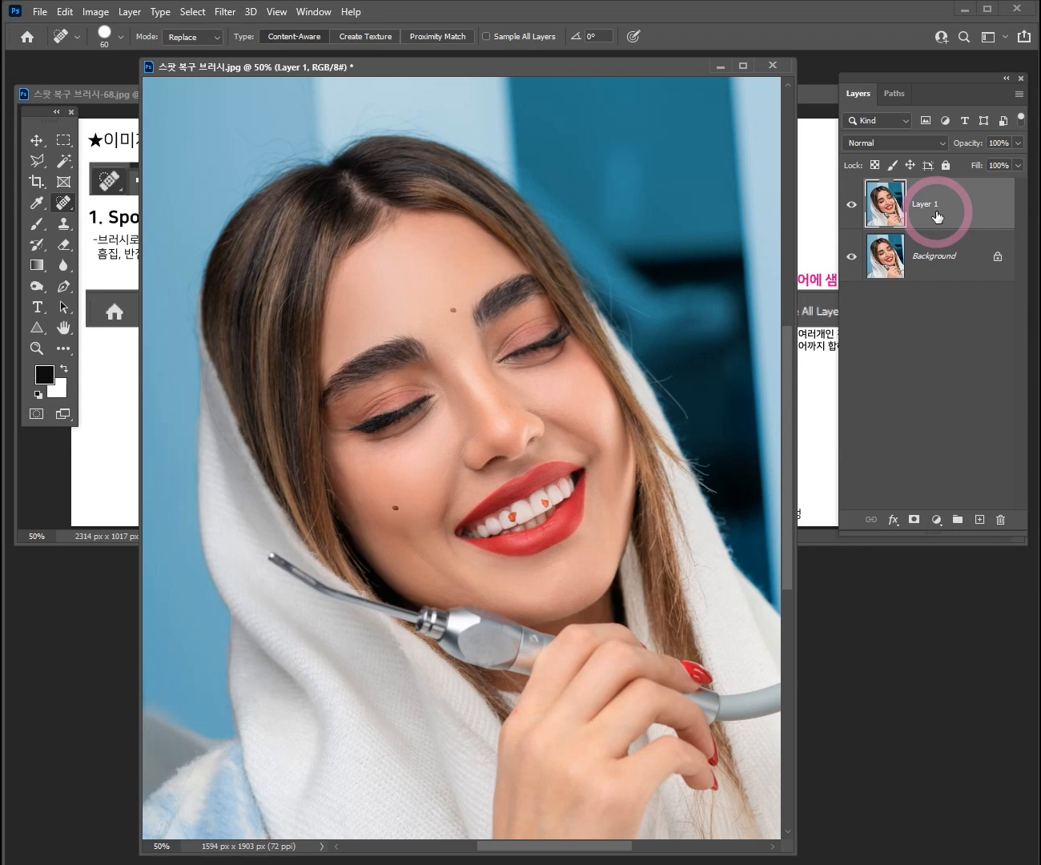
{"action": "left_click_drag", "start_coordinate": [937, 216], "coordinate": [1001, 519]}
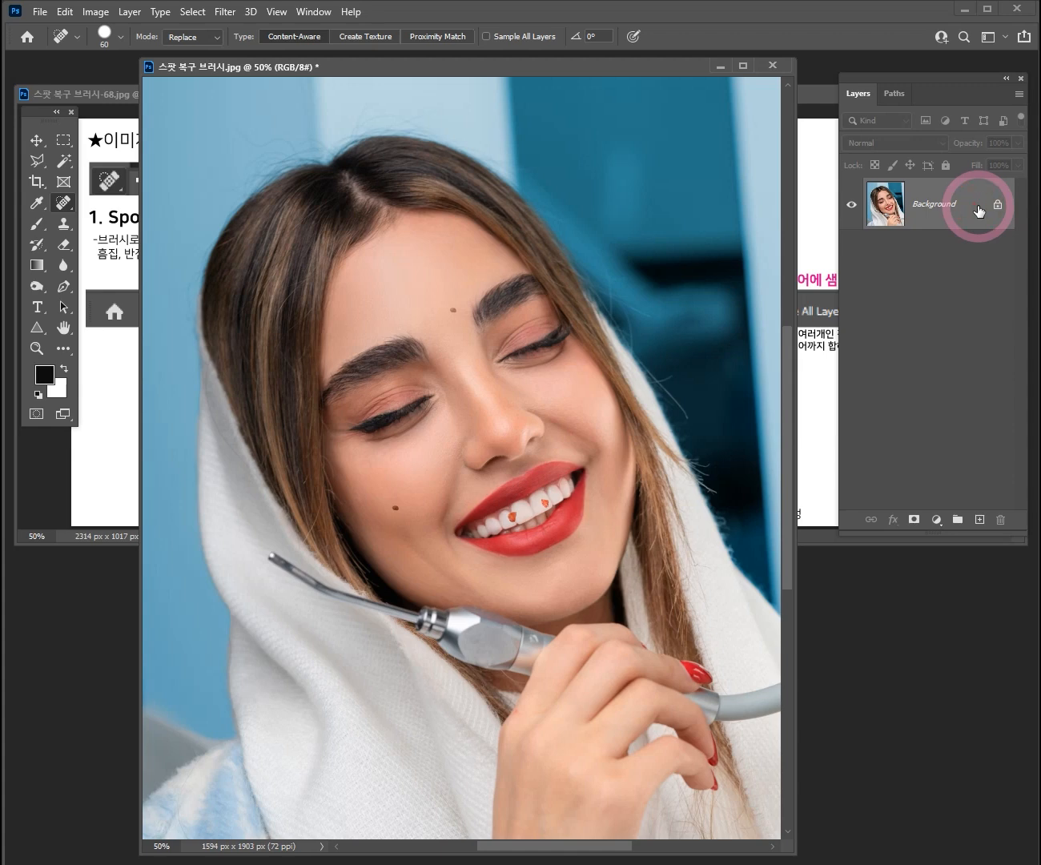
- Duplicate the portrait's Background layer to get a working copy above the original
{"action": "key", "text": "ctrl"}
{"action": "key", "text": "ctrl+j"}
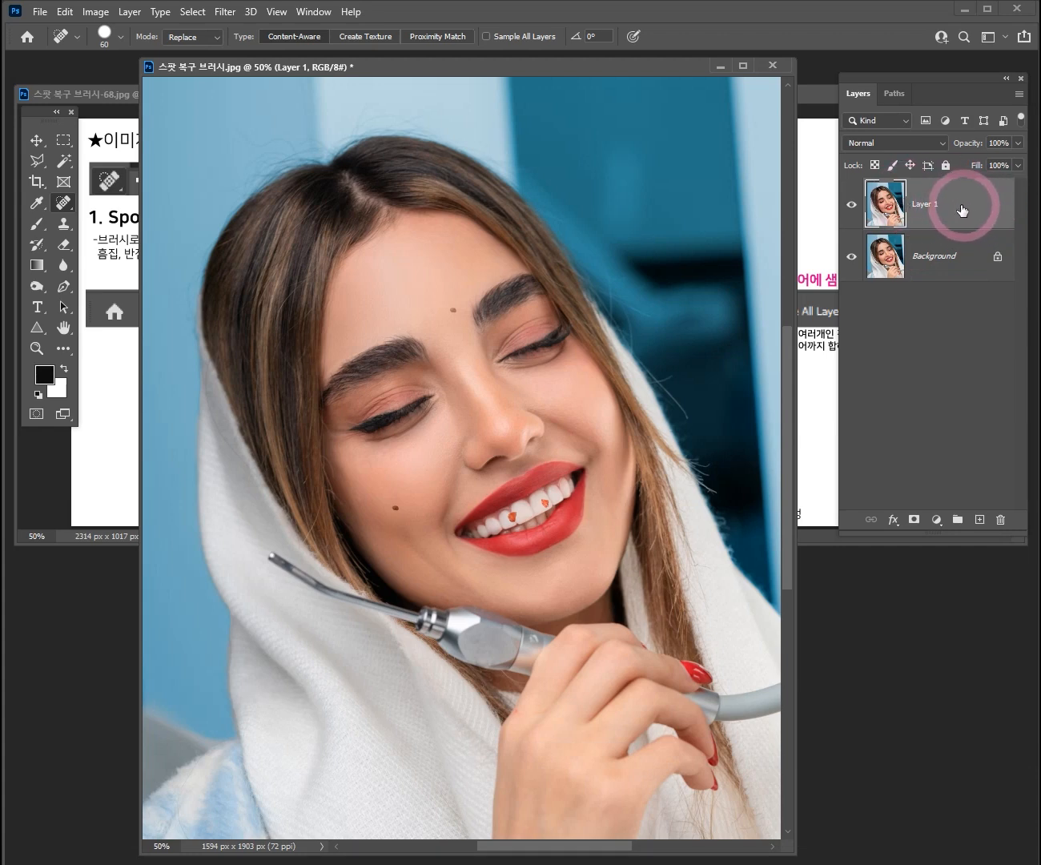
- Choose the Brush tool and set the foreground color to a bright blue, R 44, G 81, B 240
{"action": "left_click", "coordinate": [33, 228]}
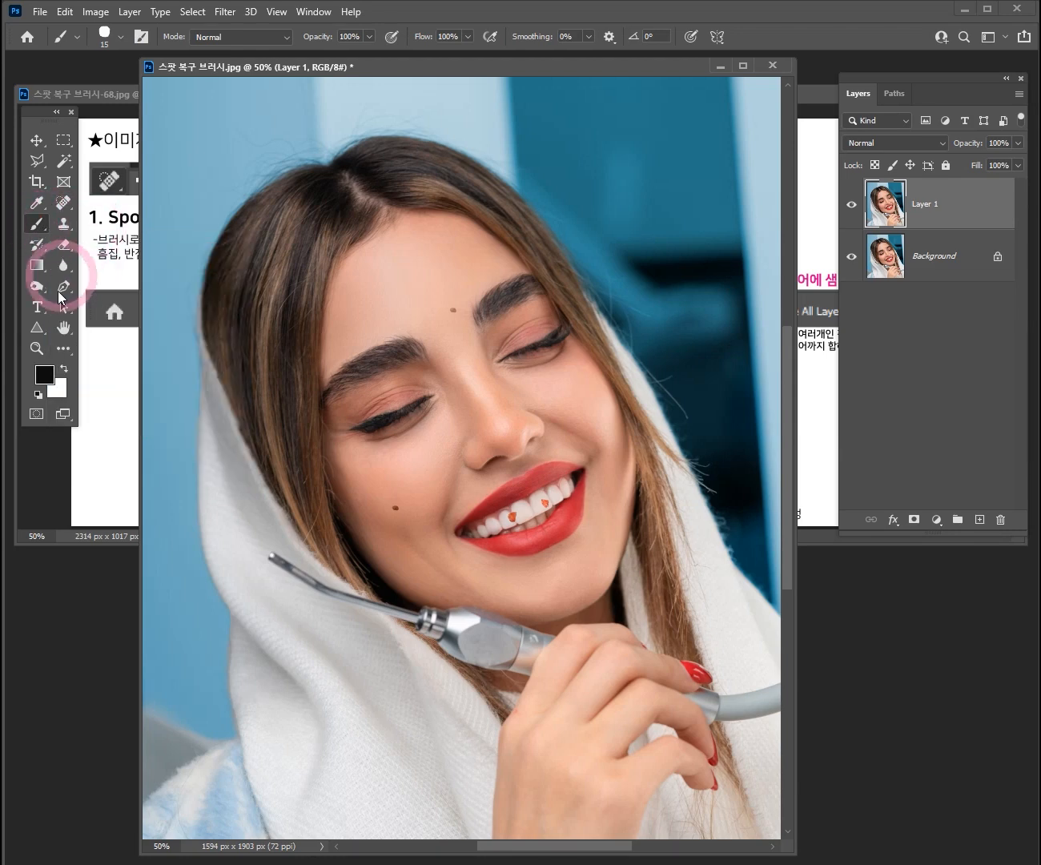
{"action": "left_click", "coordinate": [42, 373]}
{"action": "left_click", "coordinate": [506, 422]}
{"action": "left_click", "coordinate": [457, 360]}
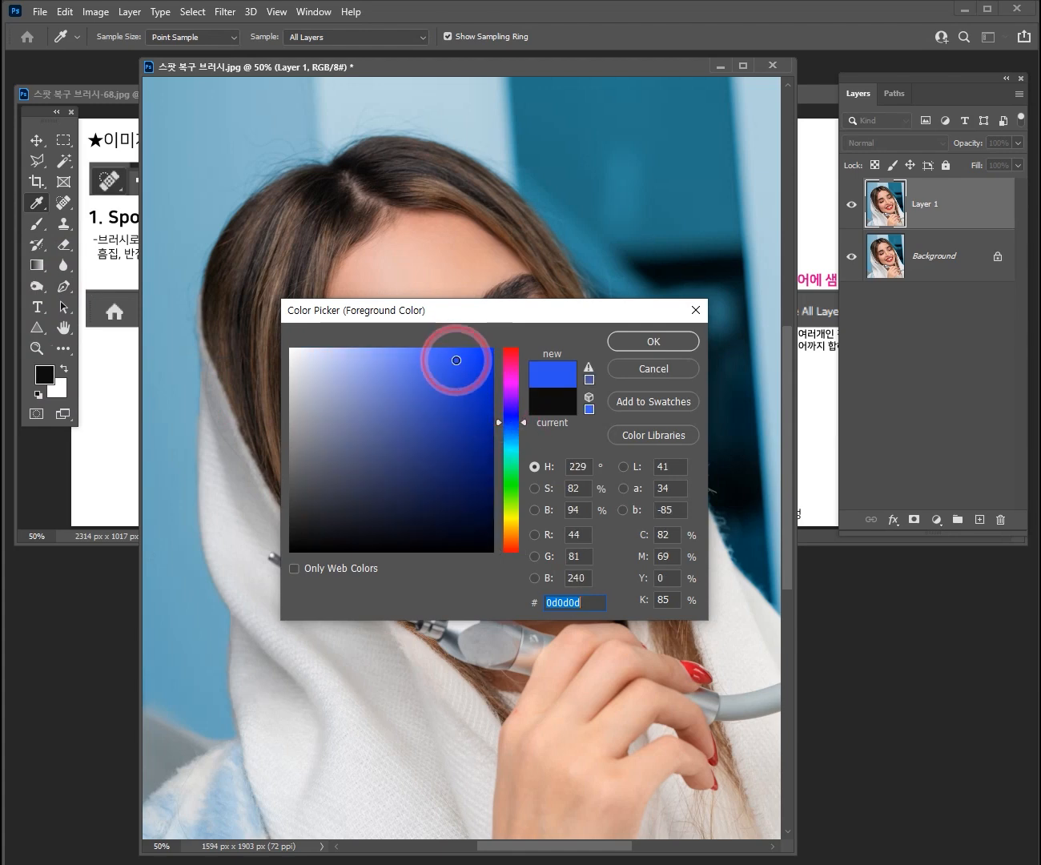
{"action": "left_click", "coordinate": [637, 341]}
- Enlarge the brush to 125 px and paint several blue strokes across and around the face on Layer 1
{"action": "key", "text": "b"}
{"action": "key", "text": "bracketright"}
{"action": "key", "text": "bracketright"}
{"action": "key", "text": "bracketright"}
{"action": "key", "text": "bracketright"}
{"action": "key", "text": "bracketright"}
{"action": "key", "text": "bracketright"}
{"action": "mouse_move", "coordinate": [436, 222]}
{"action": "left_mouse_down"}
{"action": "mouse_move", "coordinate": [390, 469]}
{"action": "mouse_move", "coordinate": [376, 613]}
{"action": "left_mouse_up"}
{"action": "left_click_drag", "start_coordinate": [278, 346], "coordinate": [574, 458]}
{"action": "left_click_drag", "start_coordinate": [675, 498], "coordinate": [702, 498]}
{"action": "mouse_move", "coordinate": [637, 244]}
{"action": "left_mouse_down"}
{"action": "mouse_move", "coordinate": [548, 438]}
{"action": "mouse_move", "coordinate": [525, 572]}
{"action": "left_mouse_up"}
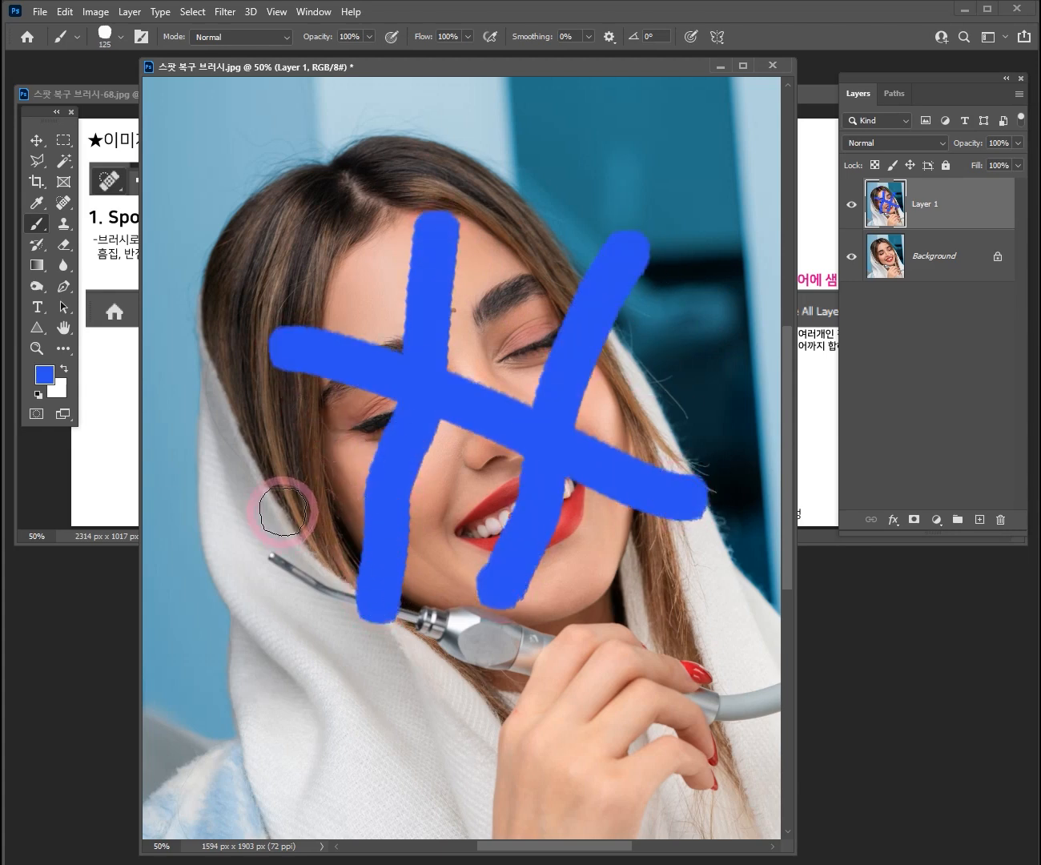
{"action": "left_click_drag", "start_coordinate": [277, 505], "coordinate": [608, 621]}
{"action": "left_click_drag", "start_coordinate": [593, 236], "coordinate": [356, 173]}
{"action": "mouse_move", "coordinate": [299, 252]}
{"action": "left_mouse_down"}
{"action": "mouse_move", "coordinate": [423, 508]}
{"action": "mouse_move", "coordinate": [548, 649]}
{"action": "mouse_move", "coordinate": [668, 275]}
{"action": "mouse_move", "coordinate": [593, 204]}
{"action": "left_mouse_up"}
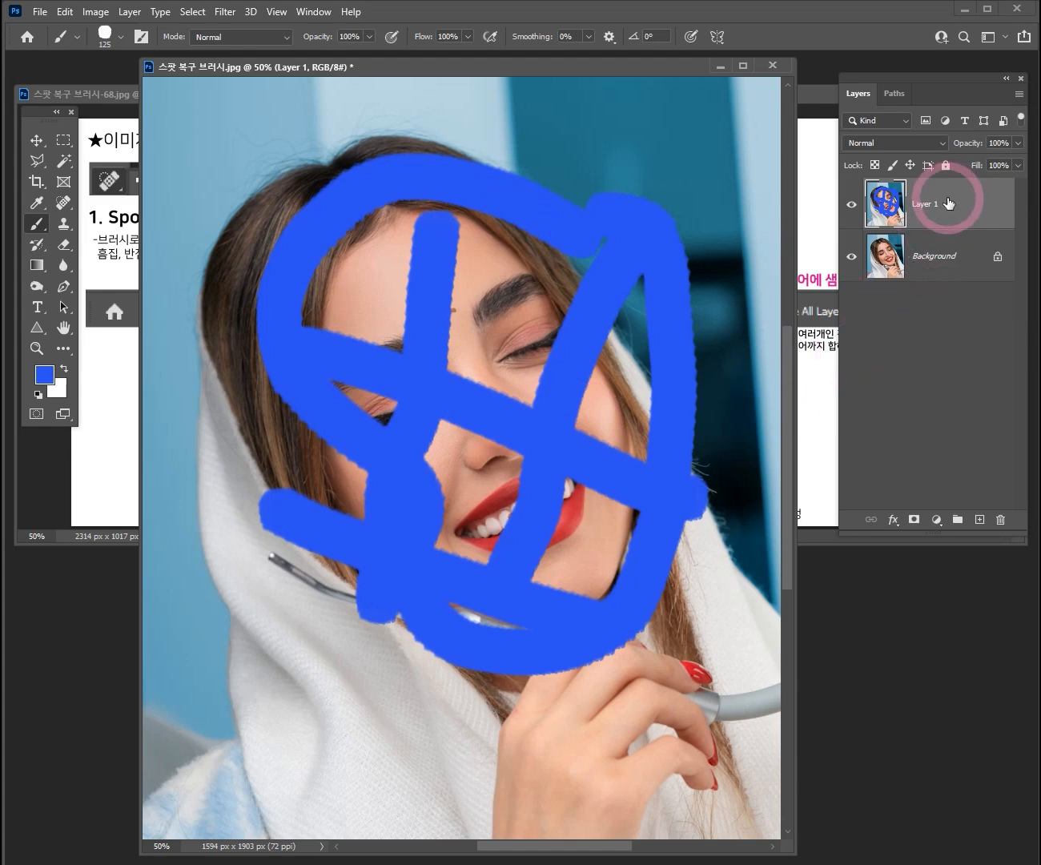
- Delete the blue-painted Layer 1 and duplicate the untouched Background layer again
{"action": "mouse_move", "coordinate": [947, 206]}
{"action": "left_mouse_down"}
{"action": "mouse_move", "coordinate": [971, 221]}
{"action": "mouse_move", "coordinate": [1000, 518]}
{"action": "left_mouse_up"}
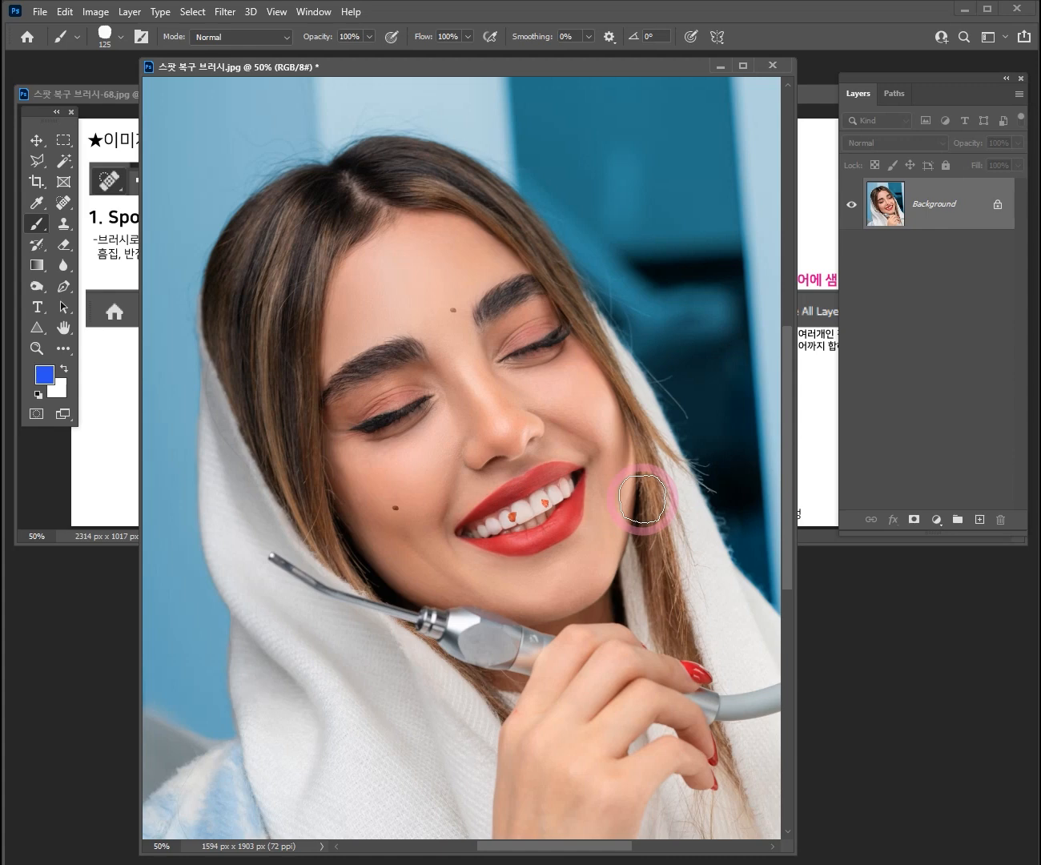
{"action": "key", "text": "ctrl"}
{"action": "key", "text": "ctrl+j"}
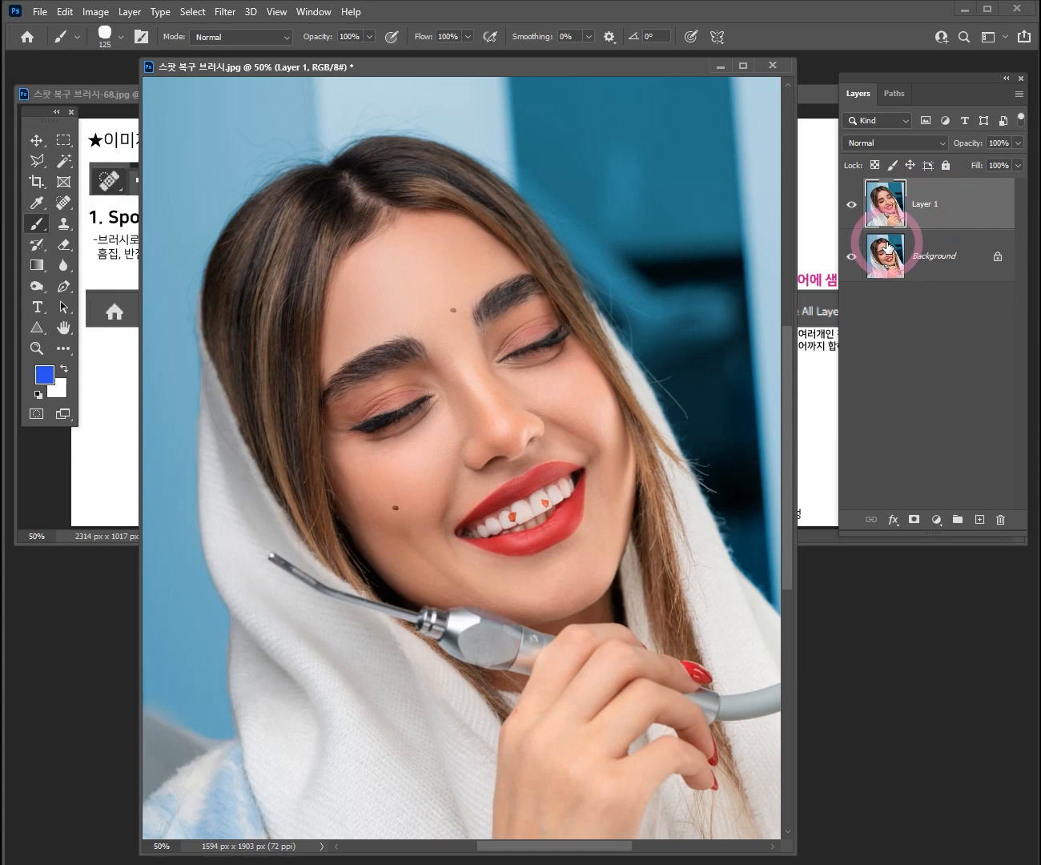
- Rename the duplicated layer as 복제이미지
{"action": "double_click", "coordinate": [928, 207]}
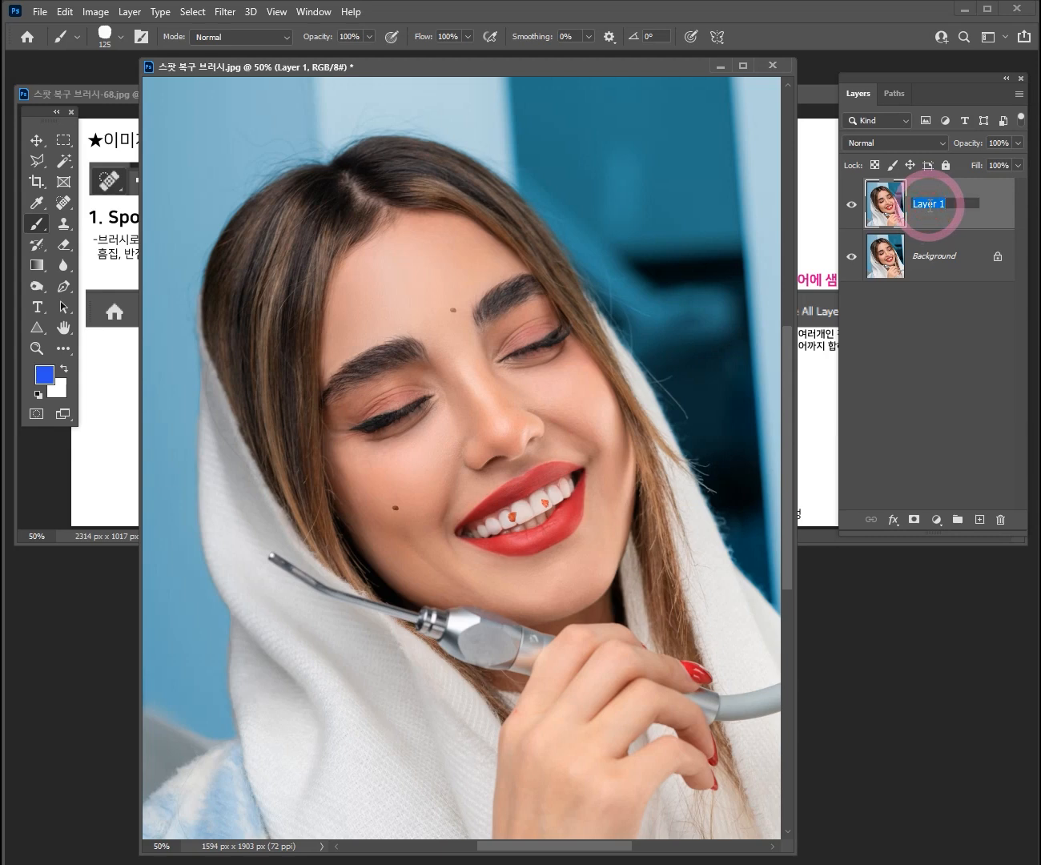
{"action": "type", "text": "ㅂ"}
{"action": "type", "text": "제이미지"}
{"action": "key", "text": "BackSpace"}
{"action": "key", "text": "BackSpace"}
{"action": "key", "text": "BackSpace"}
{"action": "type", "text": "미지"}
{"action": "key", "text": "Return"}
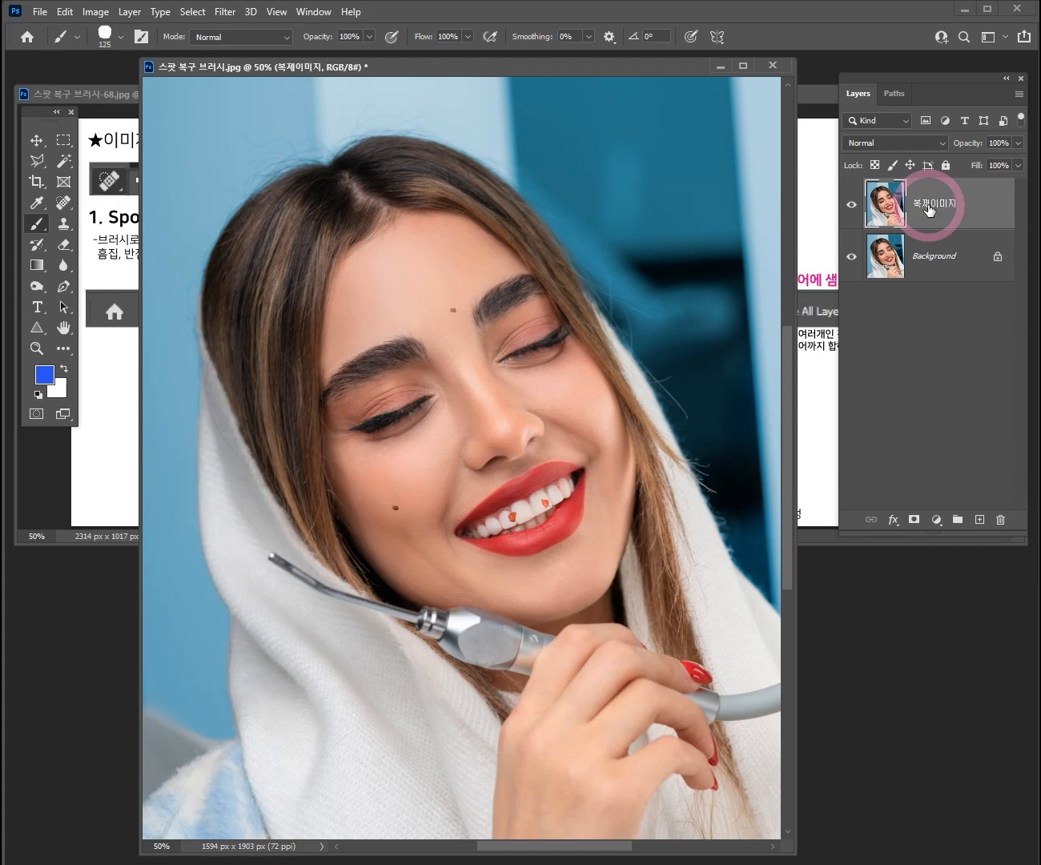
{"action": "left_click", "coordinate": [904, 433]}
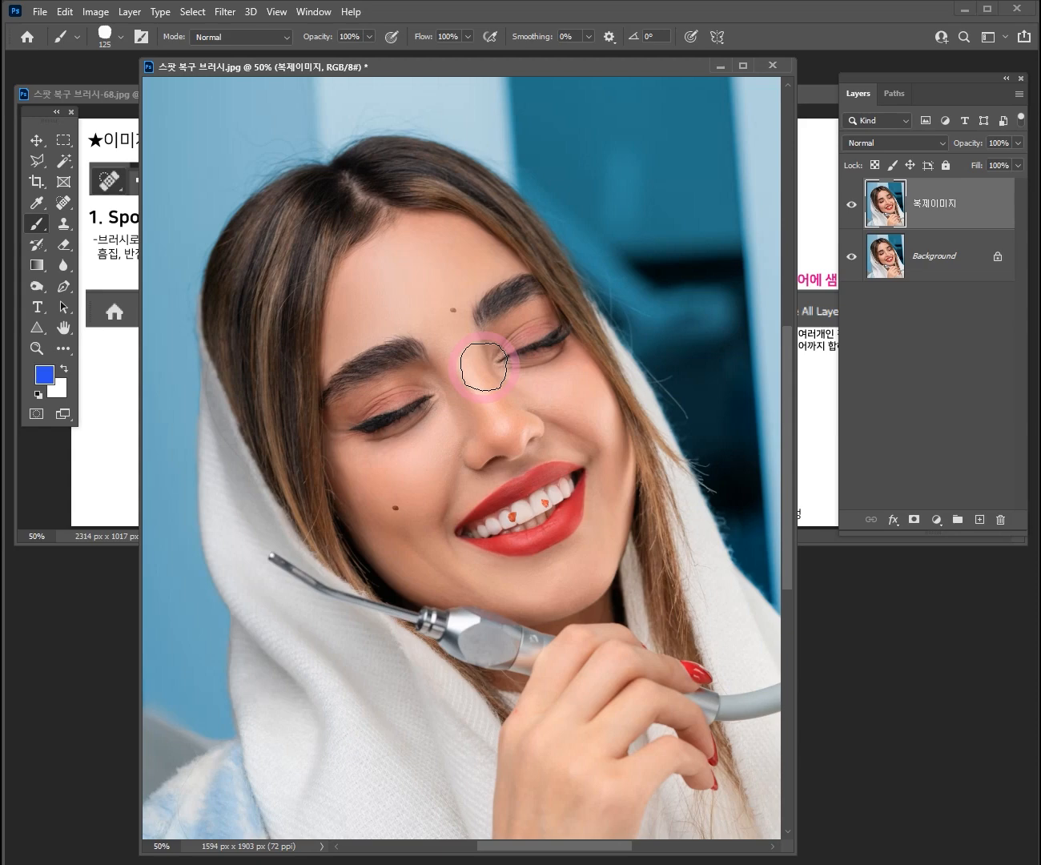
- Zoom in on the bridge of the nose to 300%
{"action": "key", "text": "ctrl+space"}
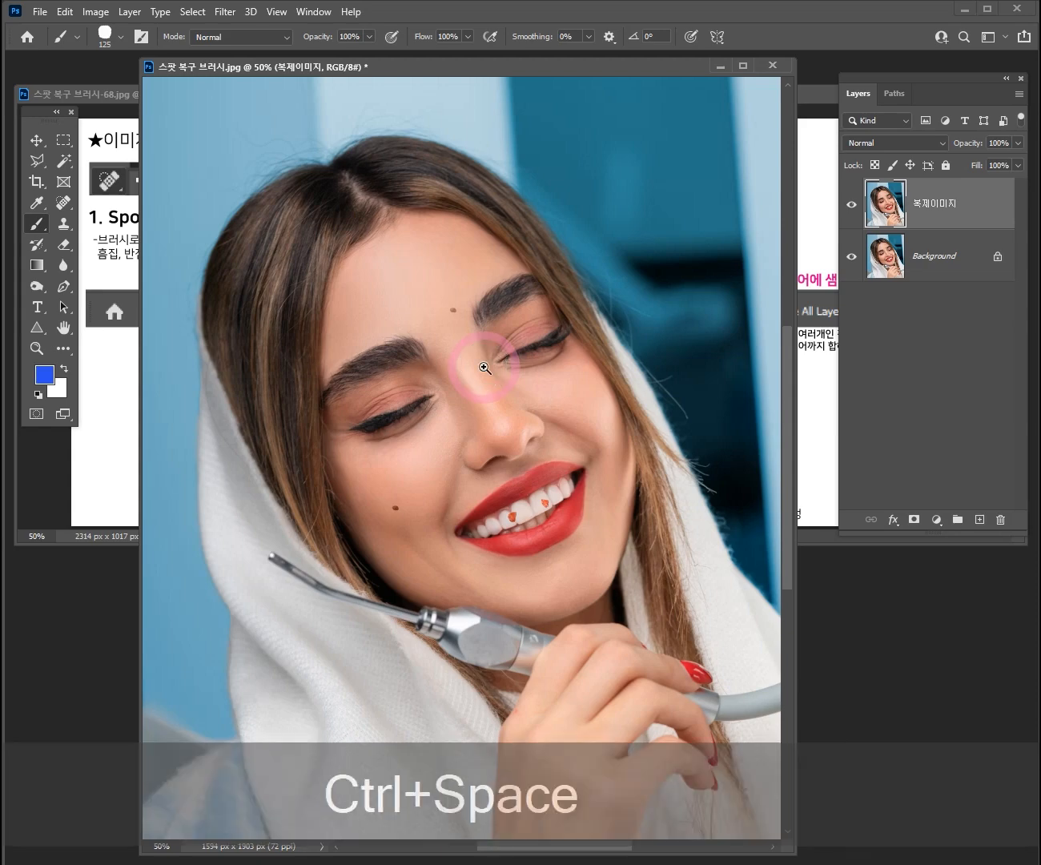
{"action": "left_click", "coordinate": [485, 368]}
{"action": "left_click", "coordinate": [485, 367]}
{"action": "left_click", "coordinate": [485, 367]}
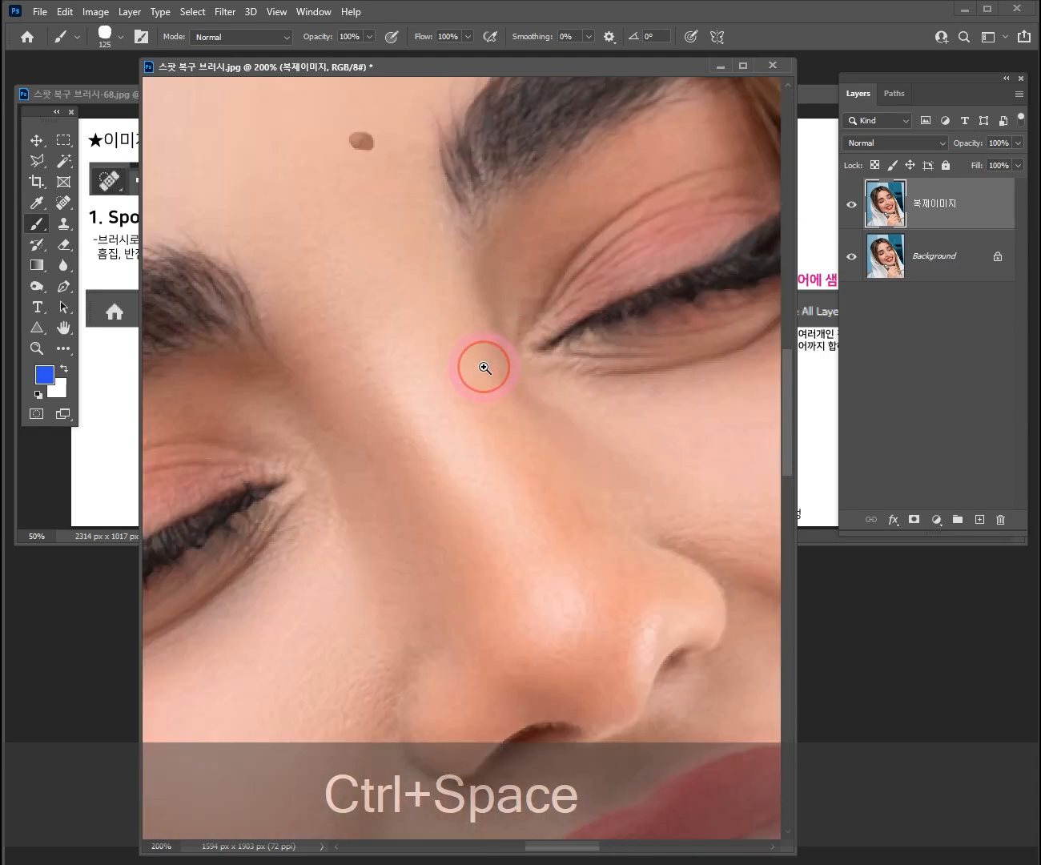
{"action": "left_click", "coordinate": [485, 367]}
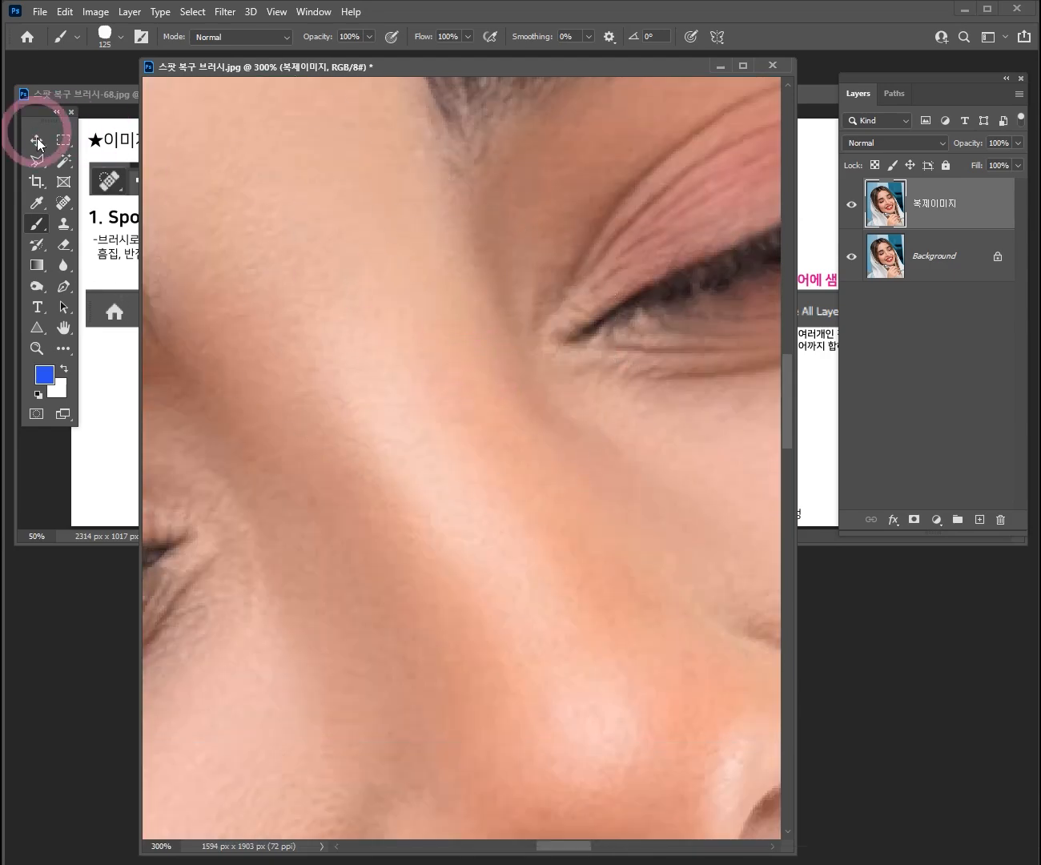
- With the Move tool active, zoom out to 33.3% and center the whole portrait in its window
{"action": "left_click", "coordinate": [36, 139]}
{"action": "key", "text": "ctrl"}
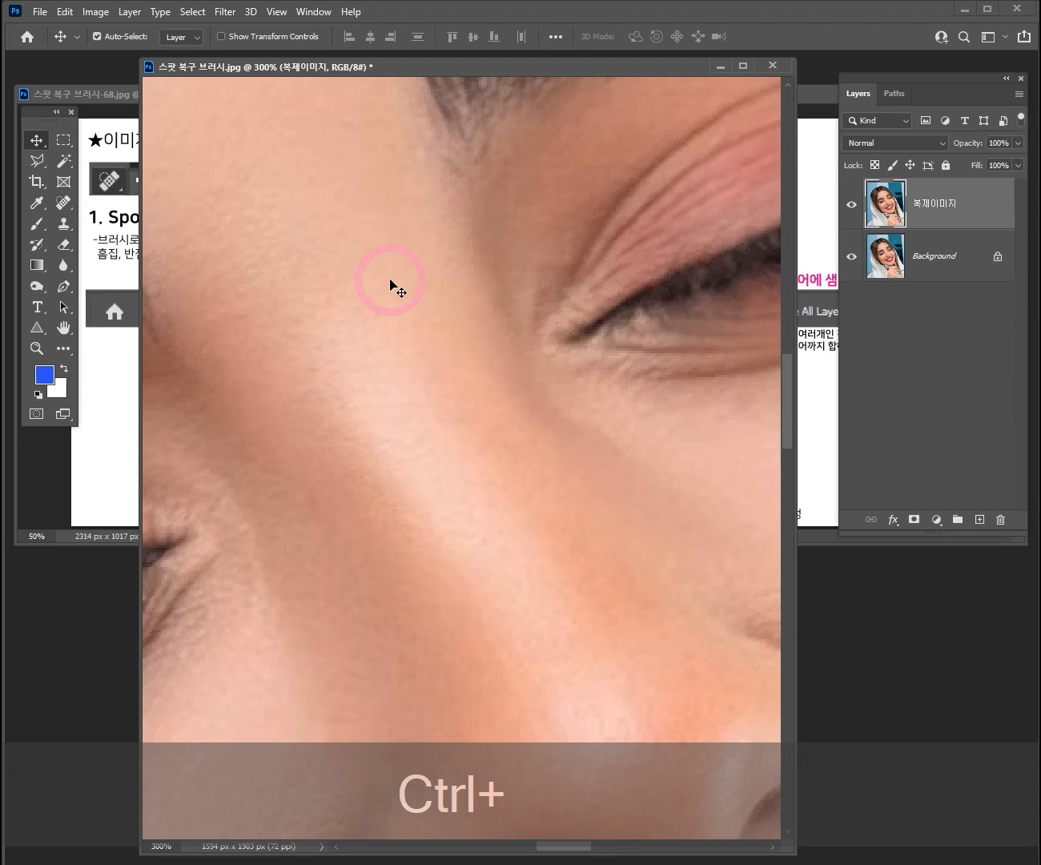
{"action": "key", "text": "alt"}
{"action": "key", "text": "space"}
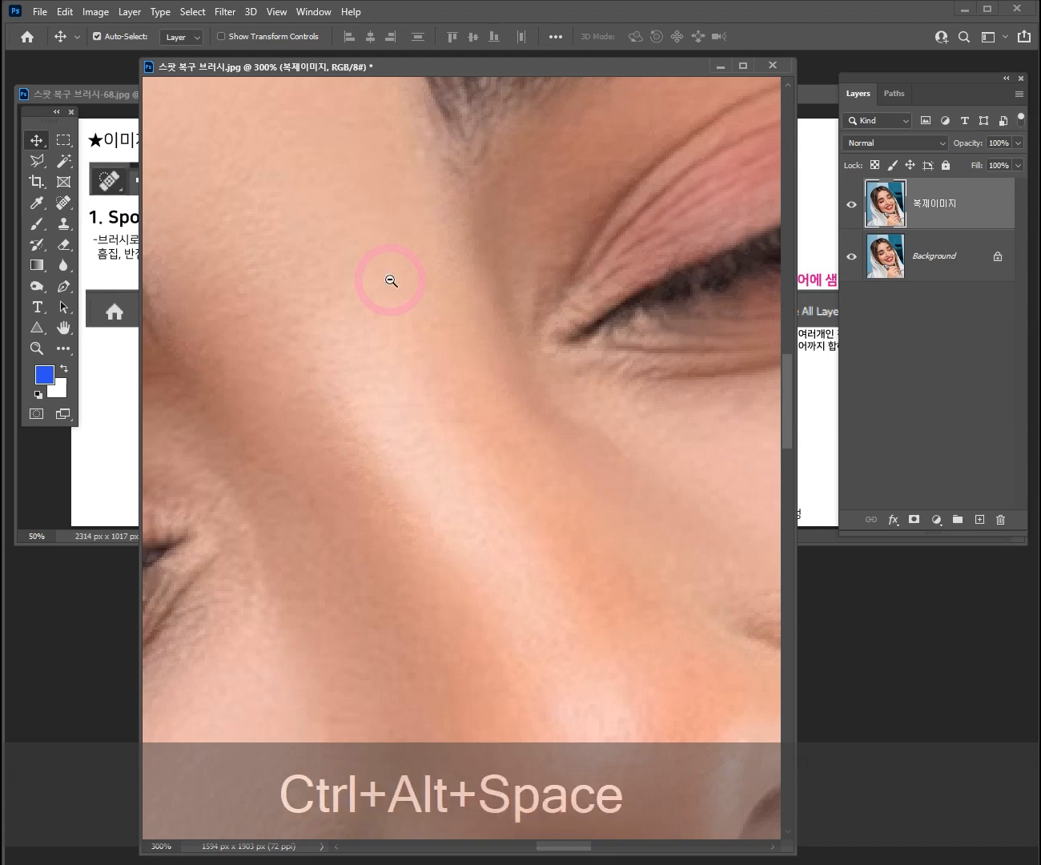
{"action": "left_click", "coordinate": [453, 347], "text": "ctrl+alt"}
{"action": "left_click", "coordinate": [470, 366], "text": "ctrl+alt"}
{"action": "left_click", "coordinate": [475, 368], "text": "ctrl+alt"}
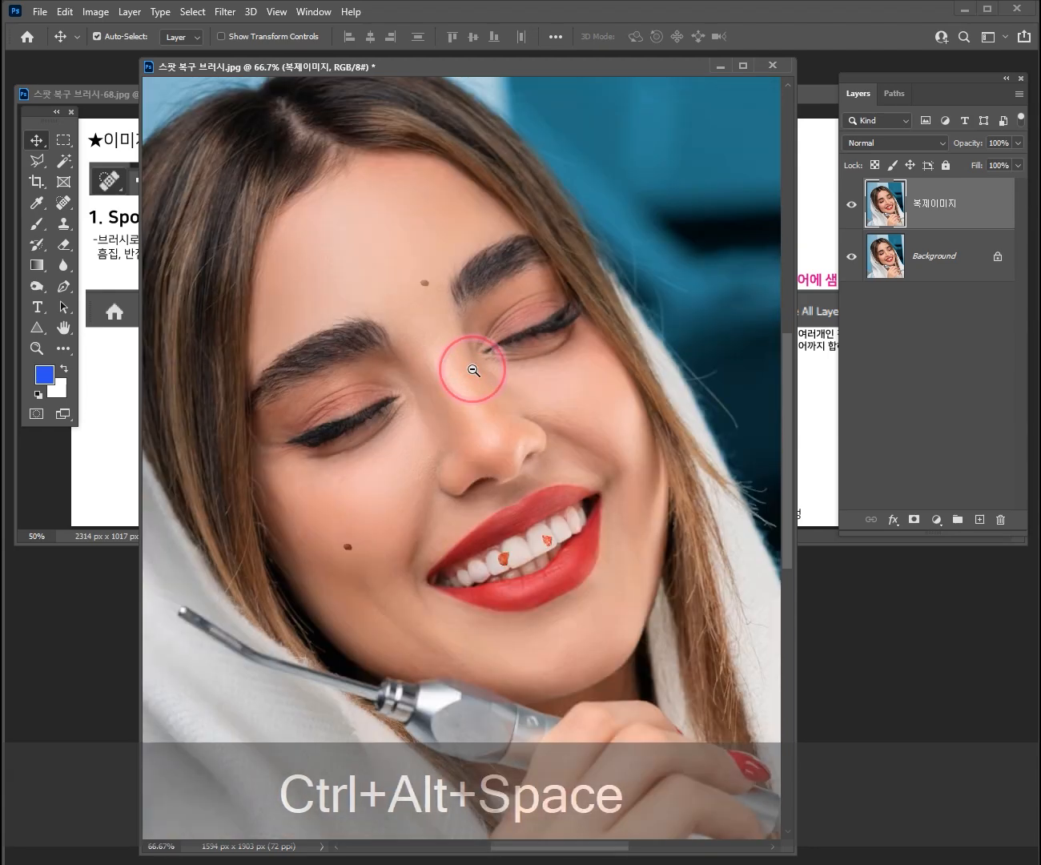
{"action": "left_click", "coordinate": [473, 369], "text": "ctrl+alt"}
{"action": "left_click", "coordinate": [474, 370], "text": "ctrl+alt"}
{"action": "left_click", "coordinate": [474, 371], "text": "ctrl+alt"}
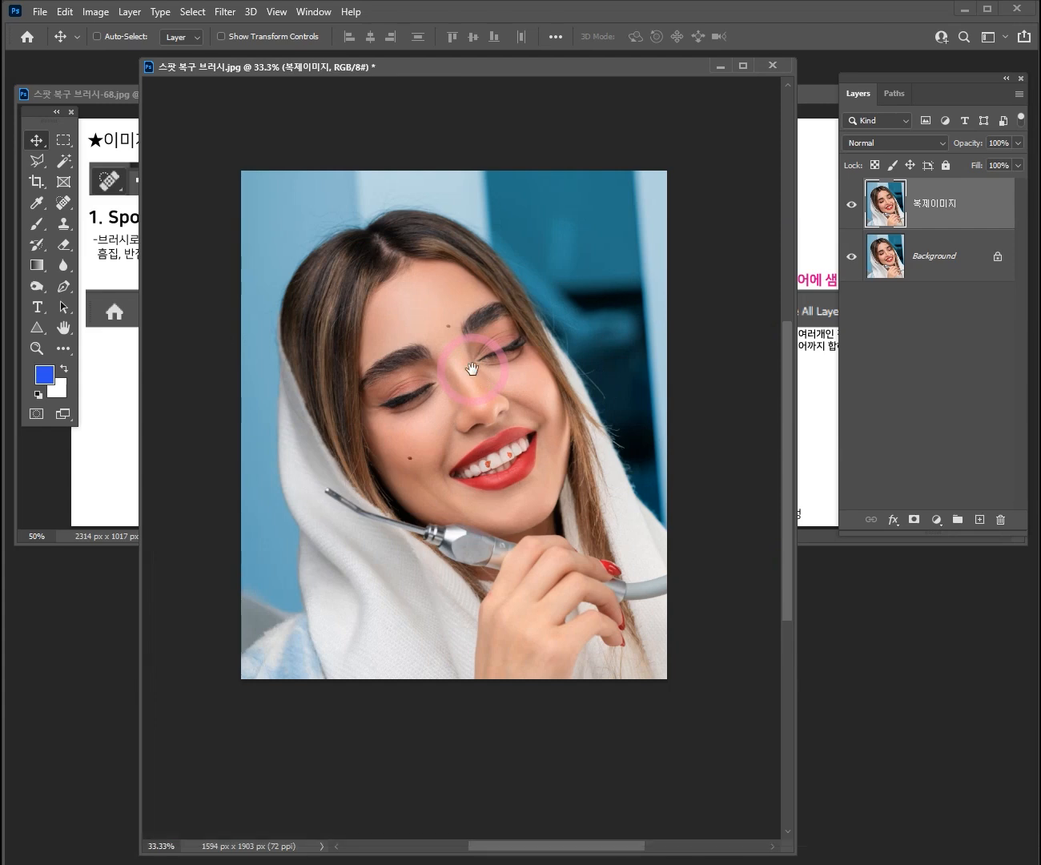
{"action": "left_click_drag", "start_coordinate": [475, 358], "coordinate": [475, 392]}
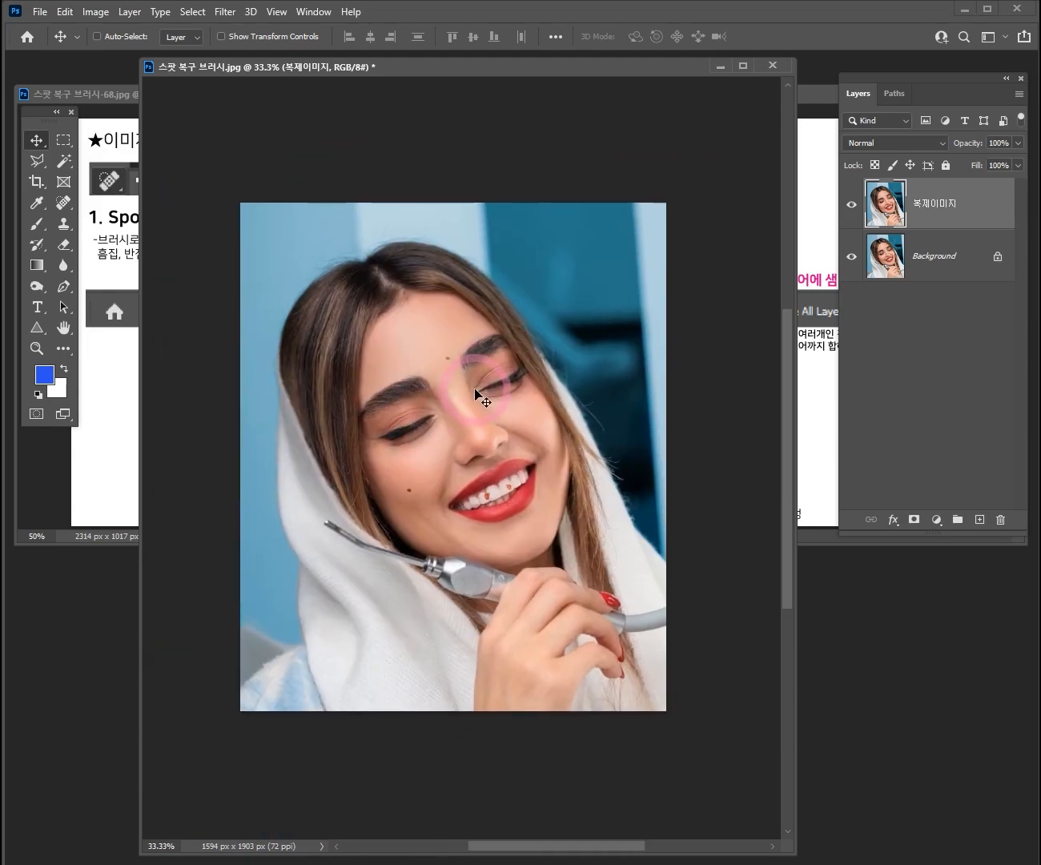
- Zoom in to 100% and frame the face so that the moles and the marks on the teeth are in view
{"action": "left_click", "coordinate": [484, 425], "text": "ctrl"}
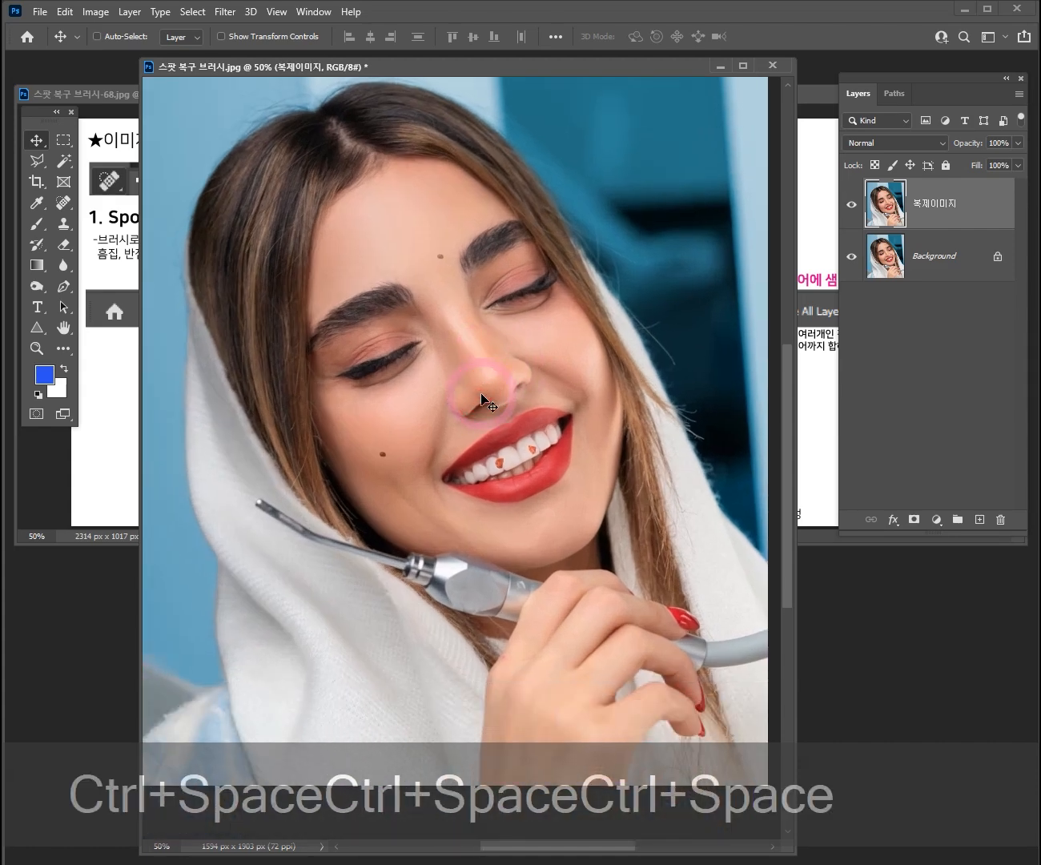
{"action": "scroll", "coordinate": [484, 398], "scroll_direction": "up", "scroll_amount": 2}
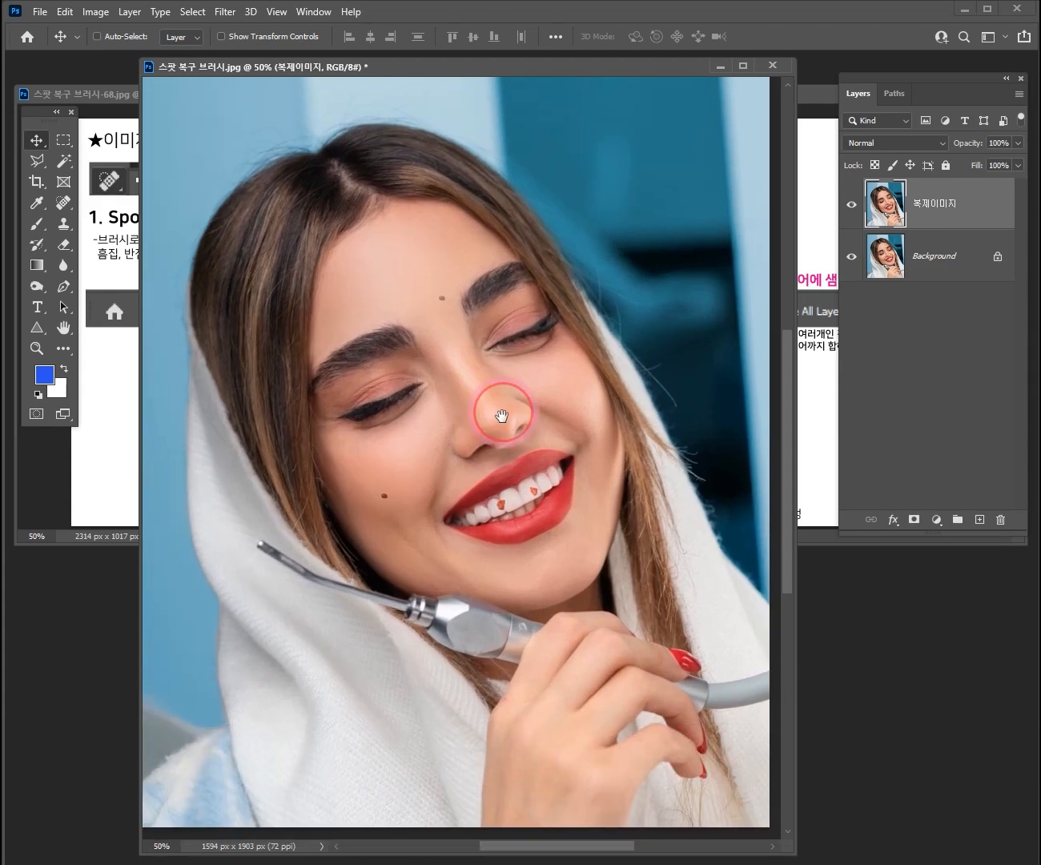
{"action": "key", "text": "ctrl+space"}
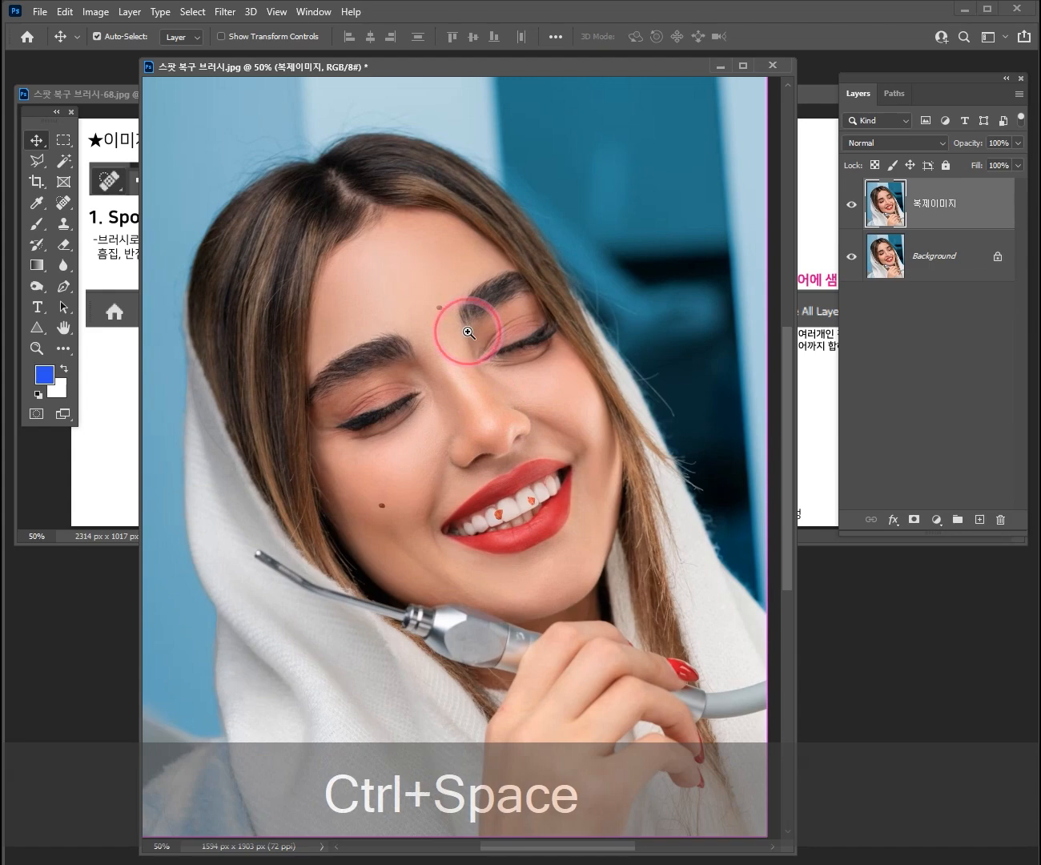
{"action": "left_click", "coordinate": [465, 328]}
{"action": "left_click", "coordinate": [468, 332]}
{"action": "mouse_move", "coordinate": [468, 332]}
{"action": "left_mouse_down"}
{"action": "mouse_move", "coordinate": [442, 338]}
{"action": "mouse_move", "coordinate": [465, 355]}
{"action": "left_mouse_up"}
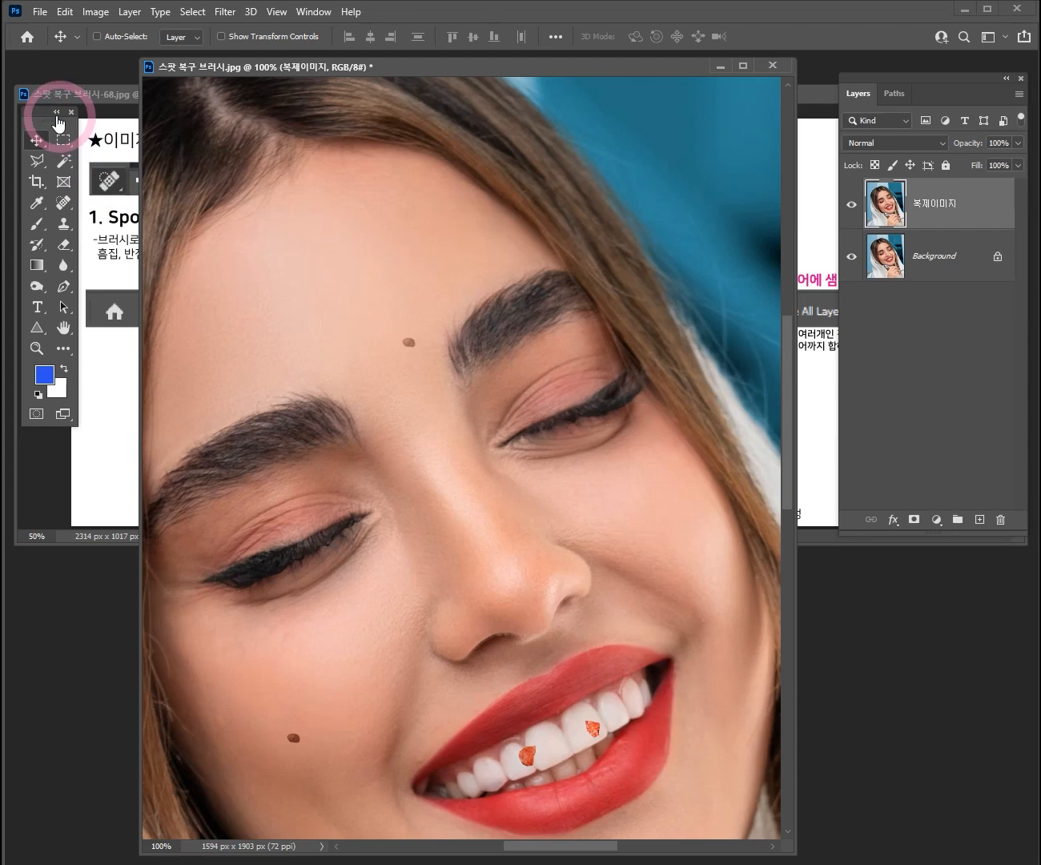
- Shift the toolbox slightly and choose the Spot Healing Brush tool
{"action": "mouse_move", "coordinate": [40, 121]}
{"action": "left_mouse_down"}
{"action": "mouse_move", "coordinate": [47, 128]}
{"action": "mouse_move", "coordinate": [85, 109]}
{"action": "mouse_move", "coordinate": [38, 109]}
{"action": "mouse_move", "coordinate": [44, 117]}
{"action": "left_mouse_up"}
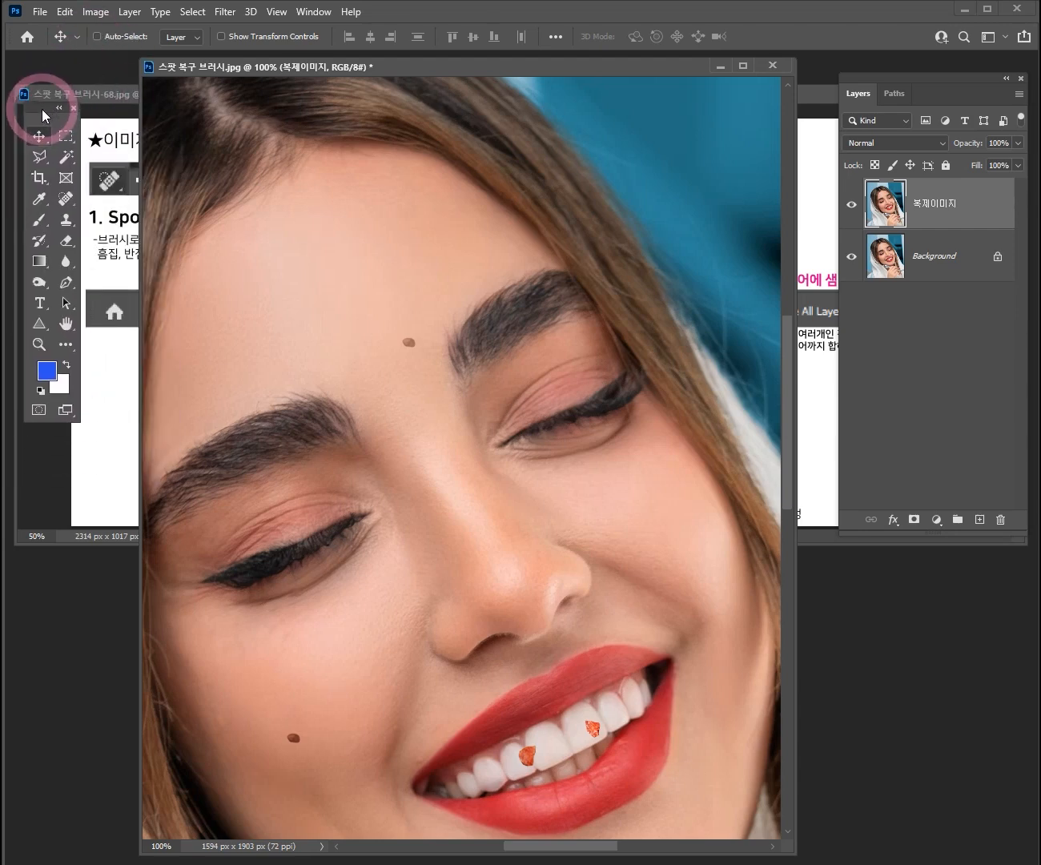
{"action": "left_click", "coordinate": [66, 202]}
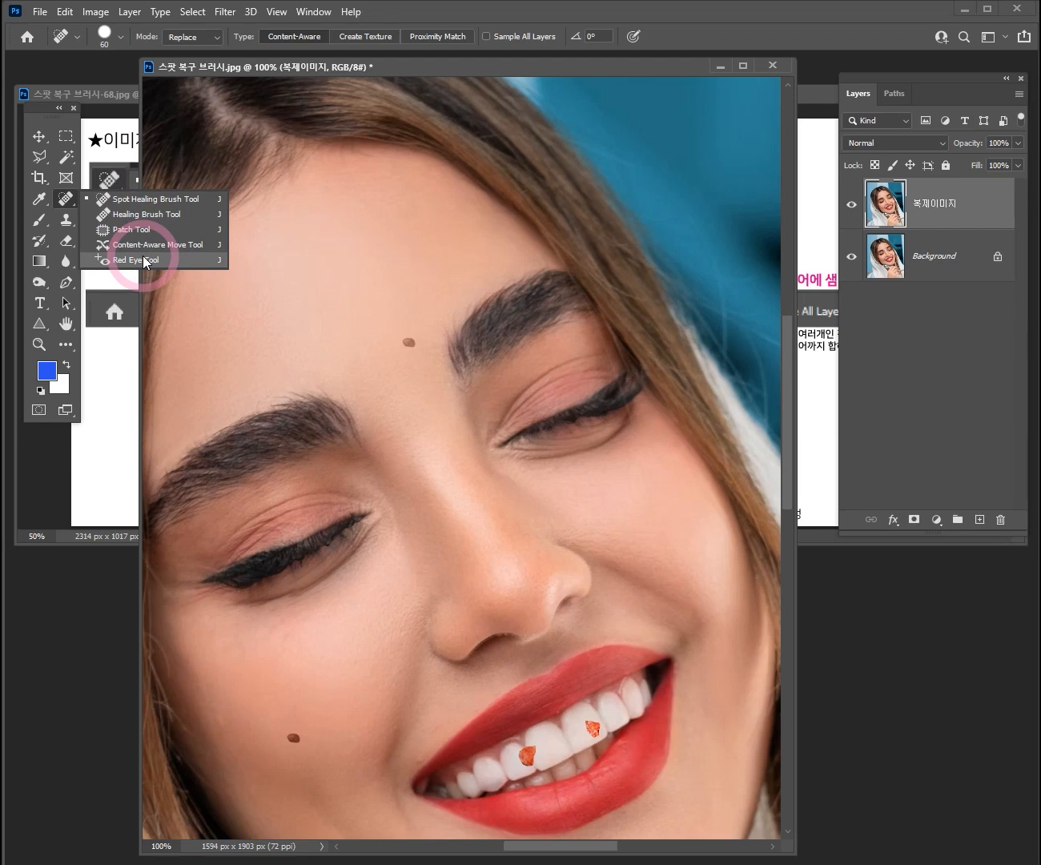
{"action": "left_click", "coordinate": [140, 198]}
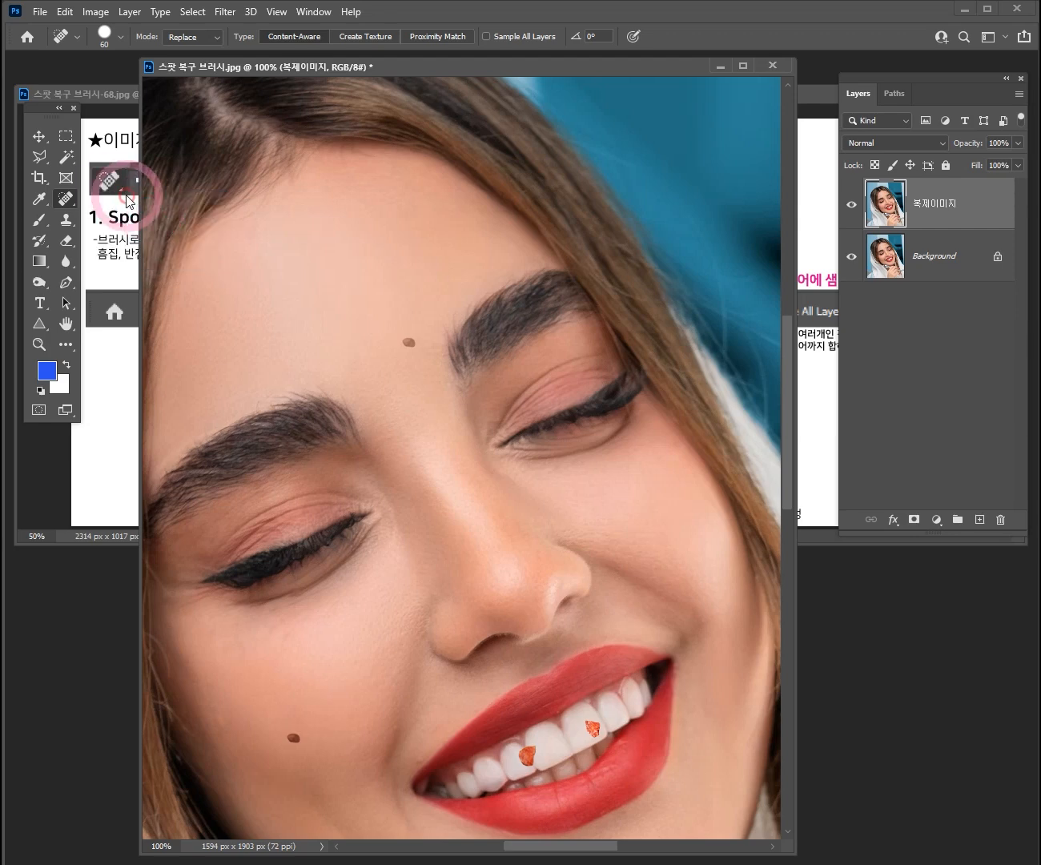
- Switch to the Healing Brush and Patch tools in turn, ending back on the Spot Healing Brush
{"action": "left_click", "coordinate": [63, 197]}
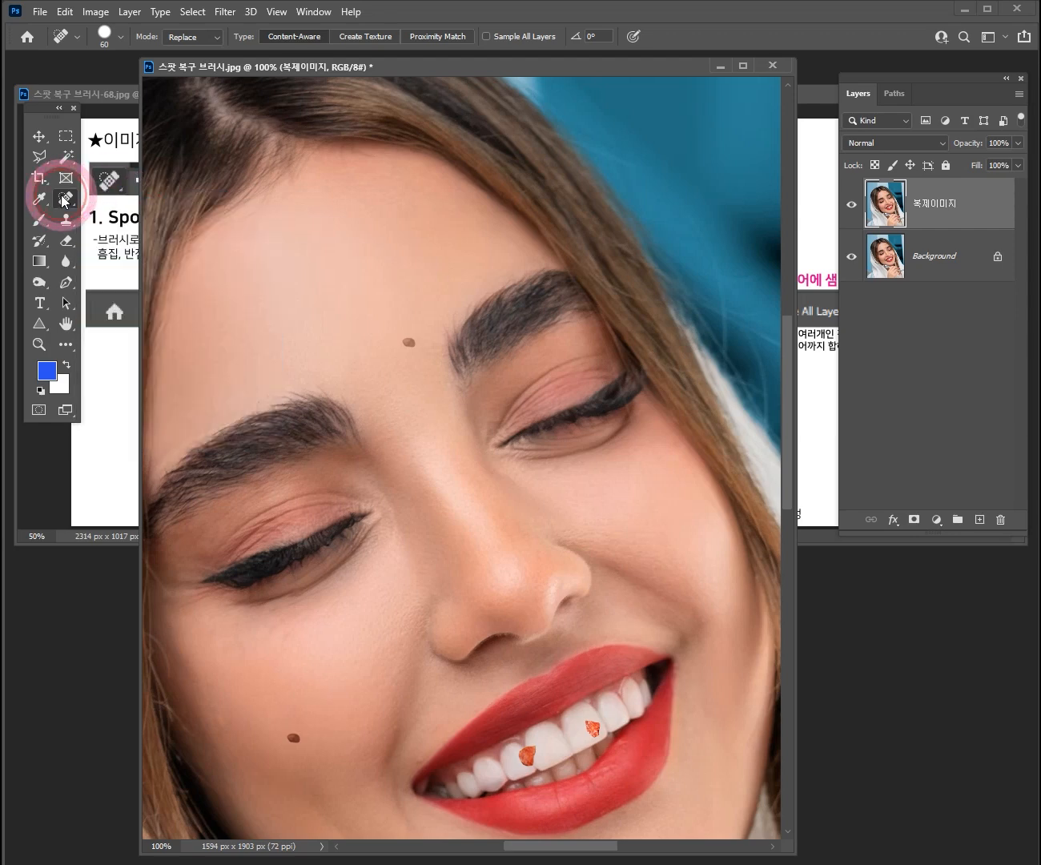
{"action": "left_click", "coordinate": [110, 214]}
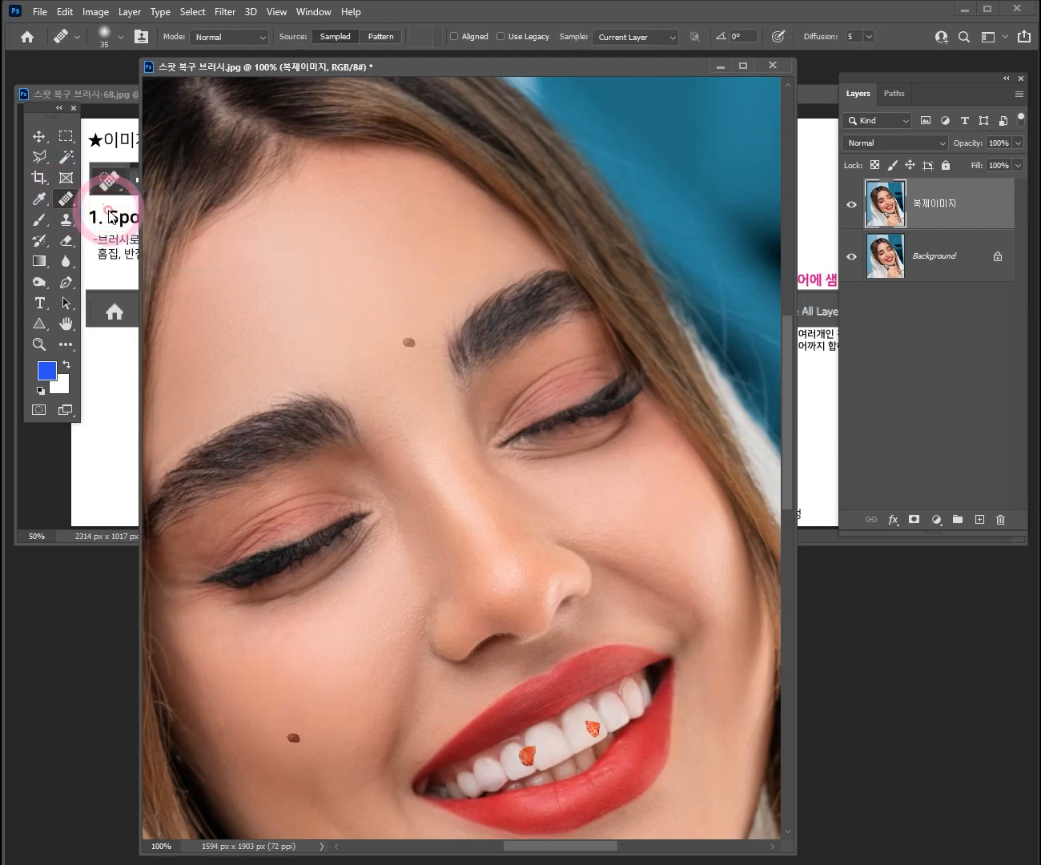
{"action": "left_click", "coordinate": [67, 206]}
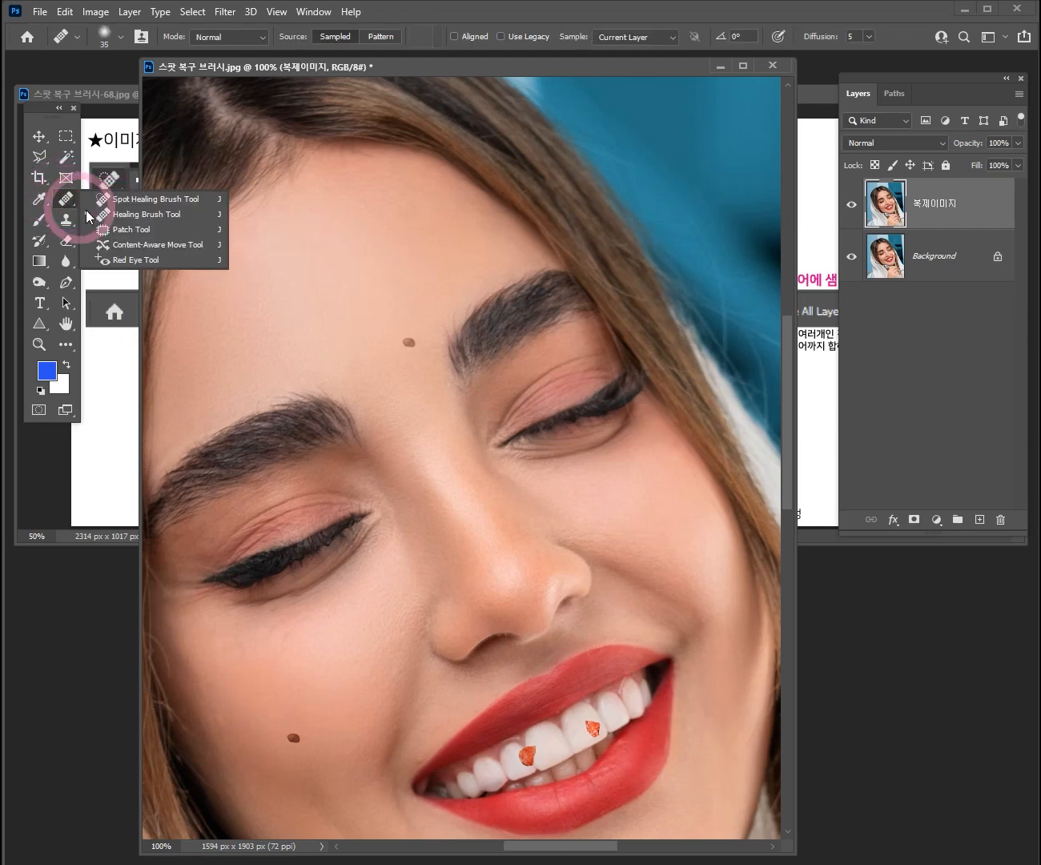
{"action": "left_click", "coordinate": [116, 229]}
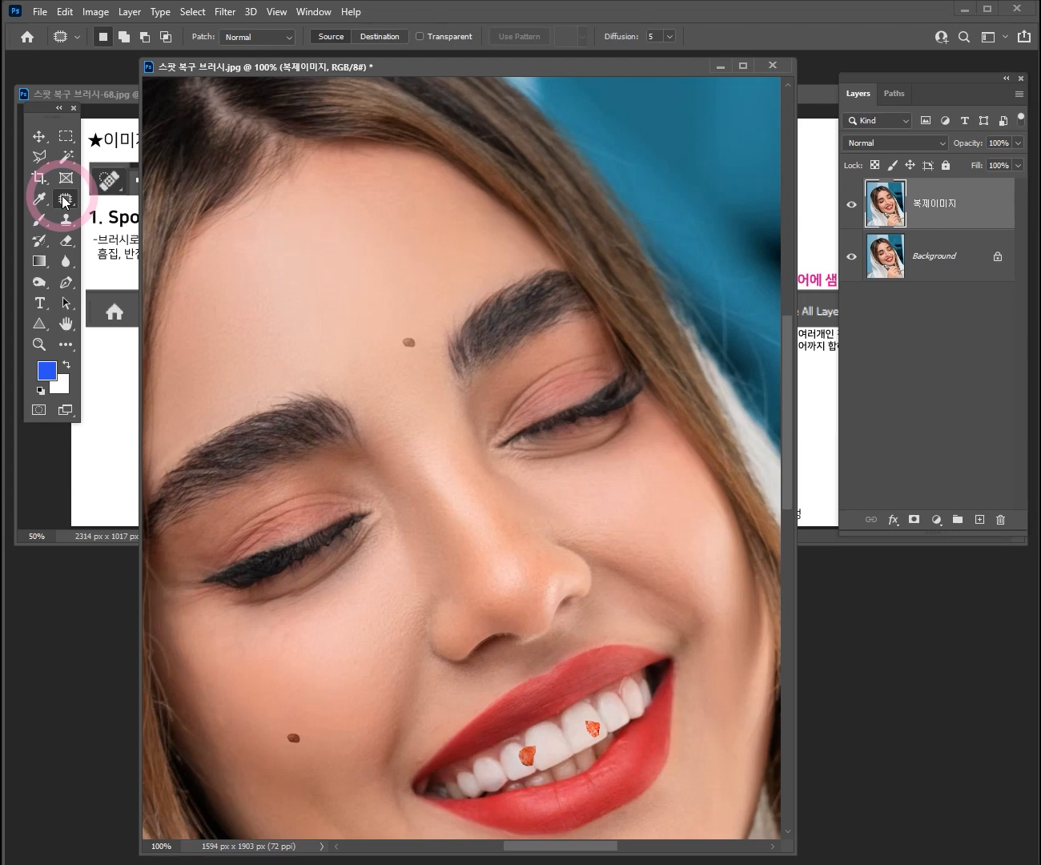
{"action": "left_click", "coordinate": [68, 200]}
{"action": "left_click", "coordinate": [102, 199]}
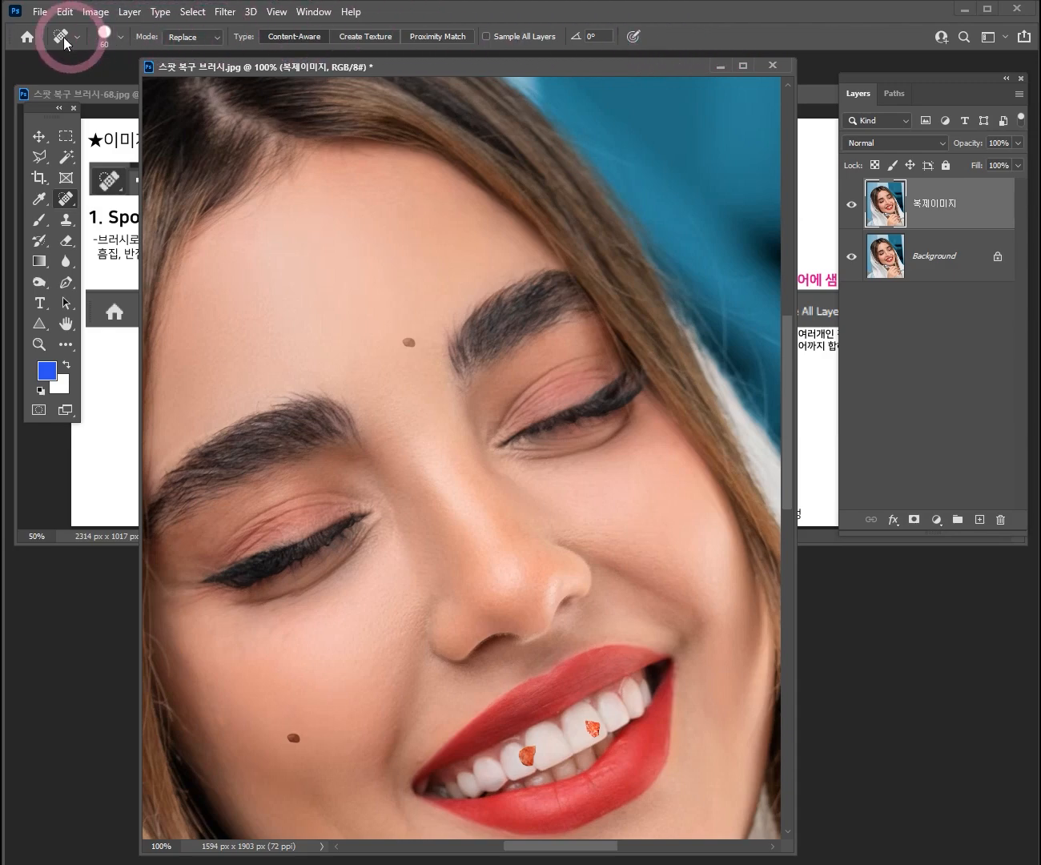
- Bring the 스팟 복구 브러시-68.jpg notes in front of the portrait, keeping the Spot Healing Brush selected
{"action": "left_click", "coordinate": [106, 94]}
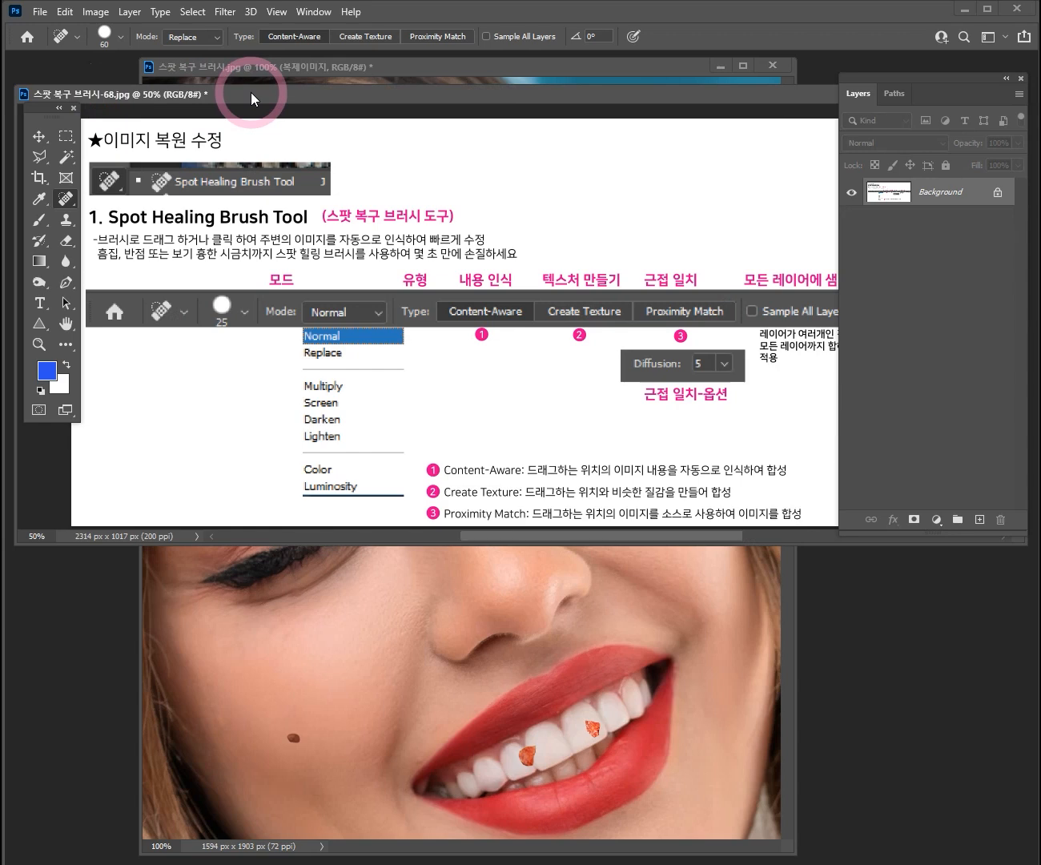
{"action": "left_click_drag", "start_coordinate": [250, 91], "coordinate": [251, 74]}
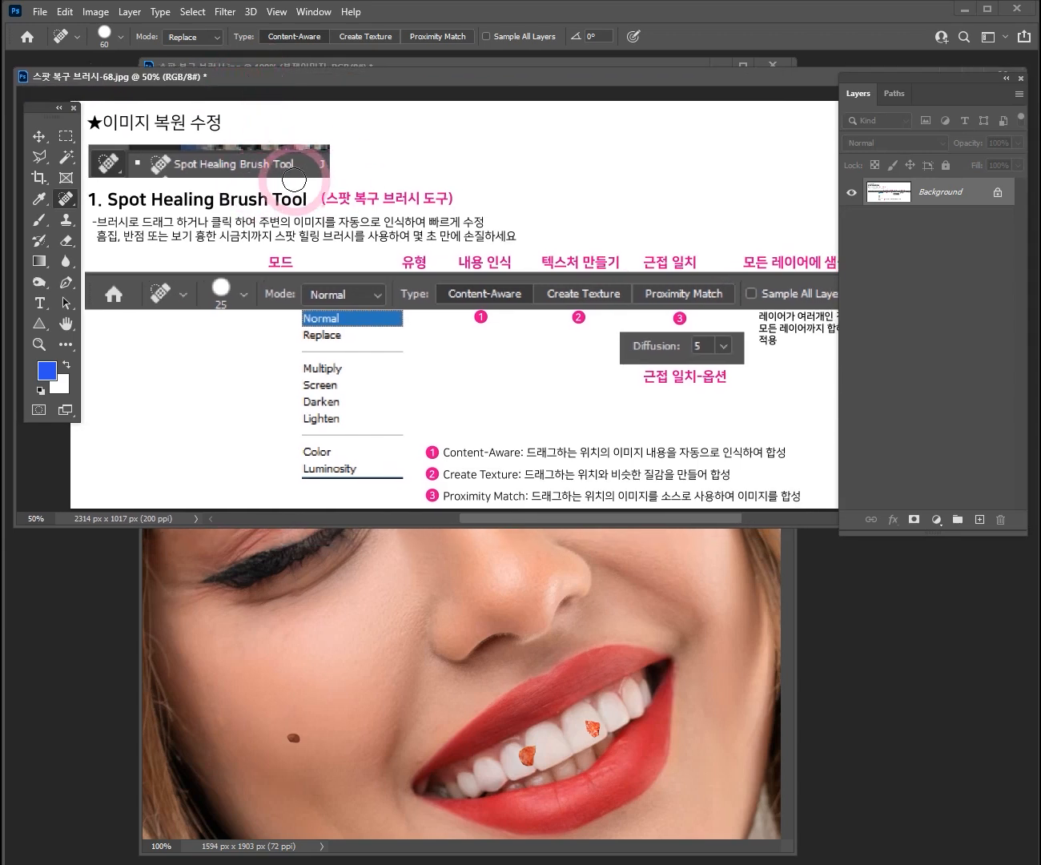
{"action": "right_click", "coordinate": [67, 197]}
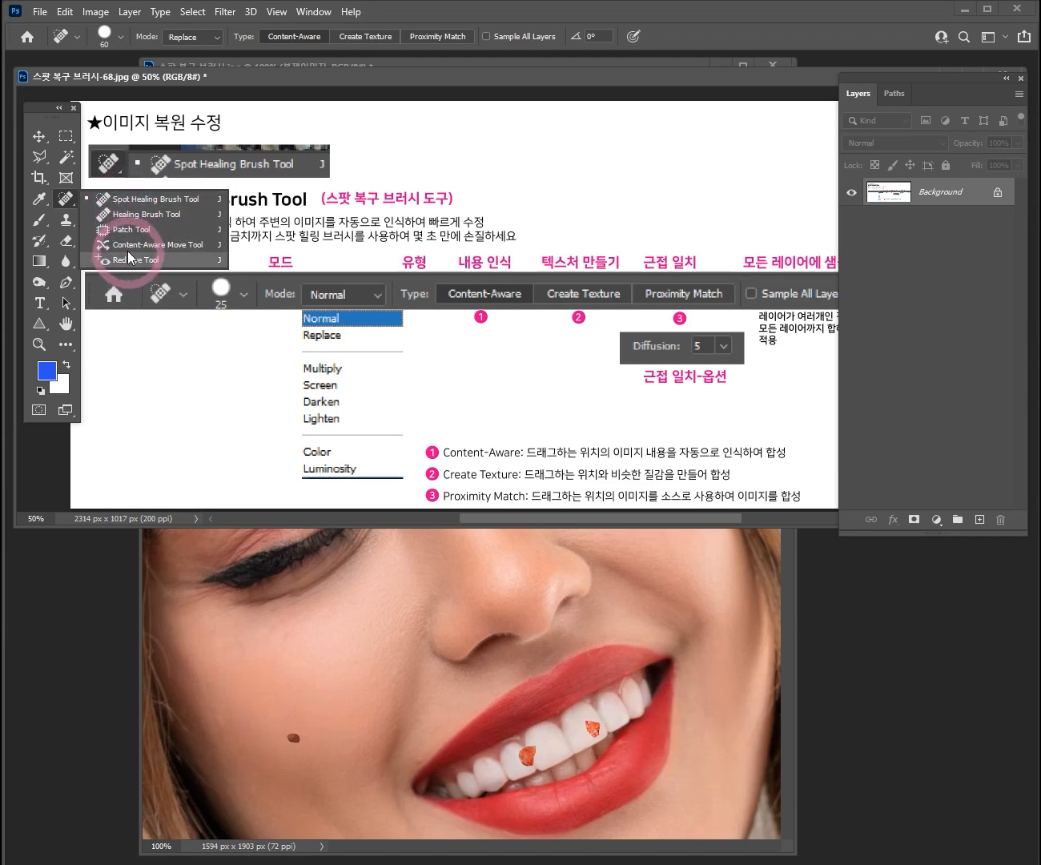
{"action": "left_click", "coordinate": [145, 201]}
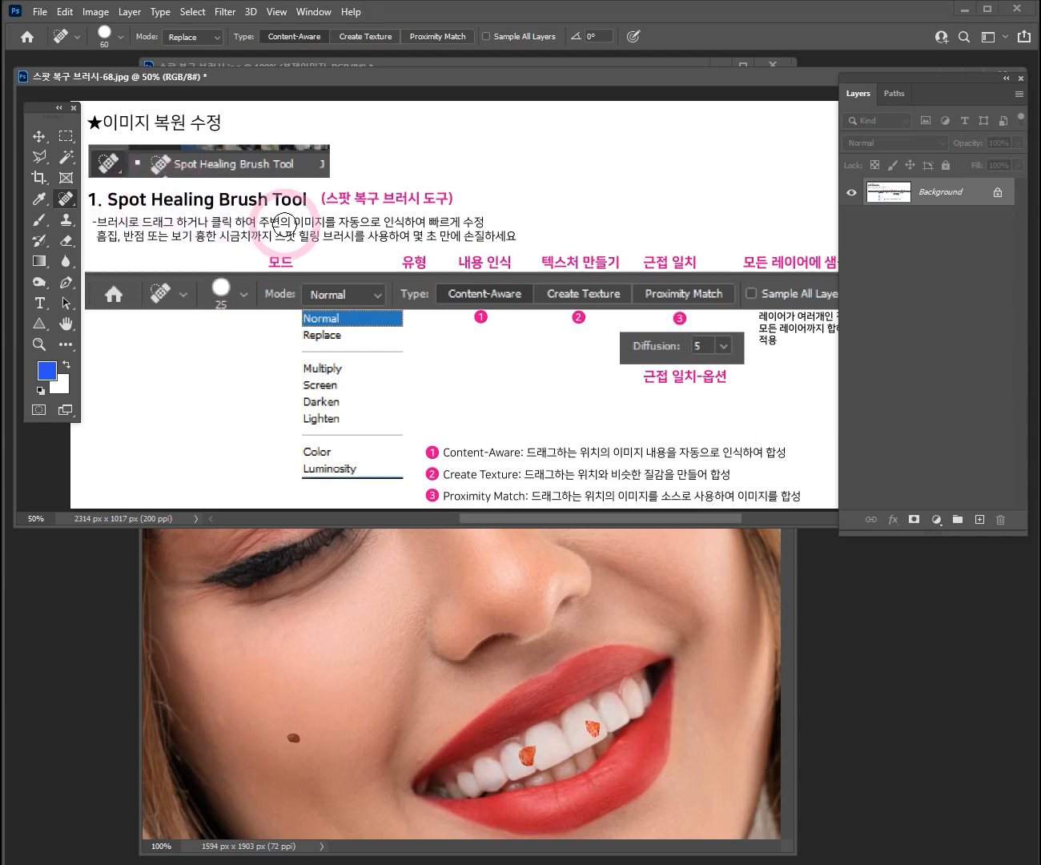
- Examine the Spot Healing Brush description in the notes at 66.7% zoom, down to the list of modes
{"action": "key", "text": "ctrl+space"}
{"action": "left_click", "coordinate": [373, 227]}
{"action": "left_click_drag", "start_coordinate": [380, 229], "coordinate": [460, 234]}
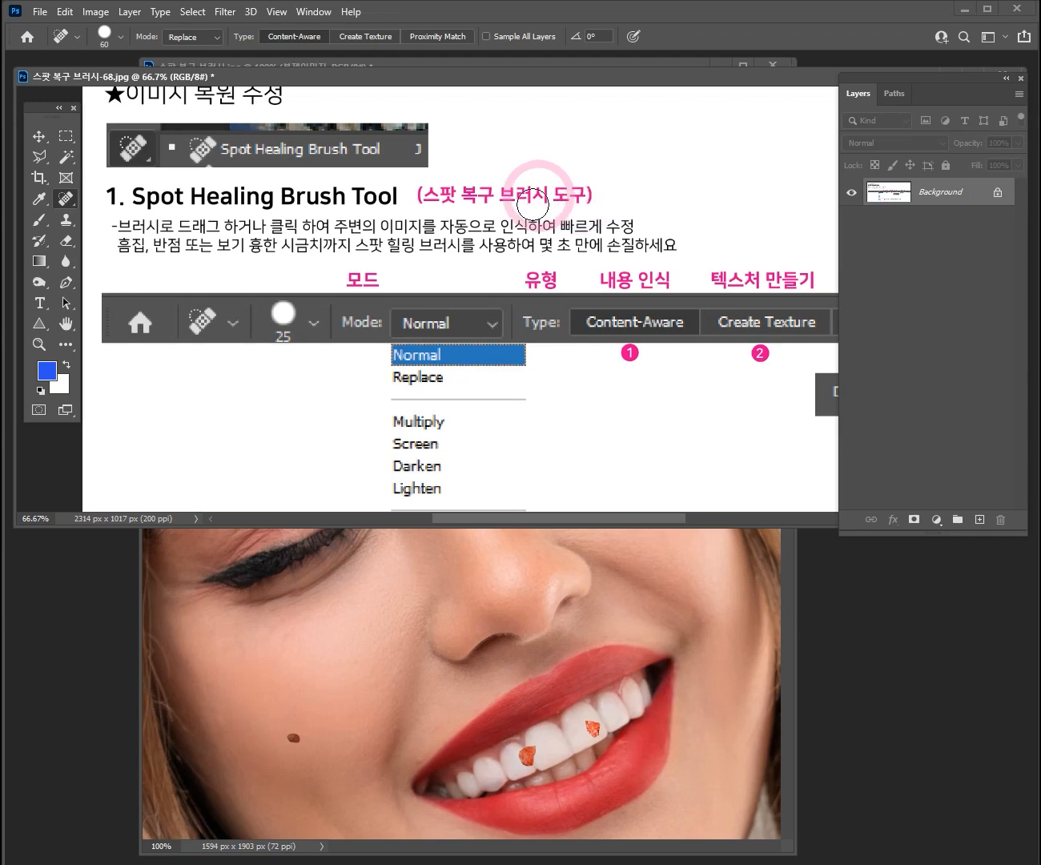
{"action": "left_click_drag", "start_coordinate": [484, 252], "coordinate": [470, 217]}
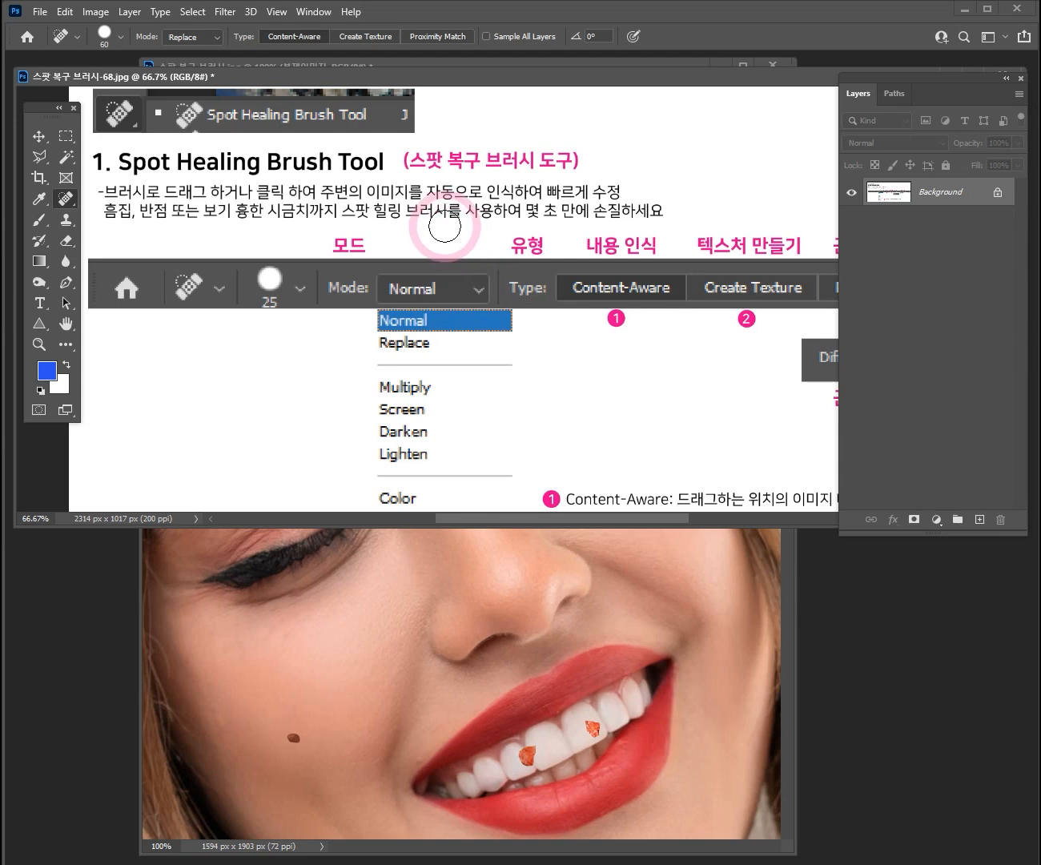
{"action": "left_click_drag", "start_coordinate": [485, 316], "coordinate": [494, 217]}
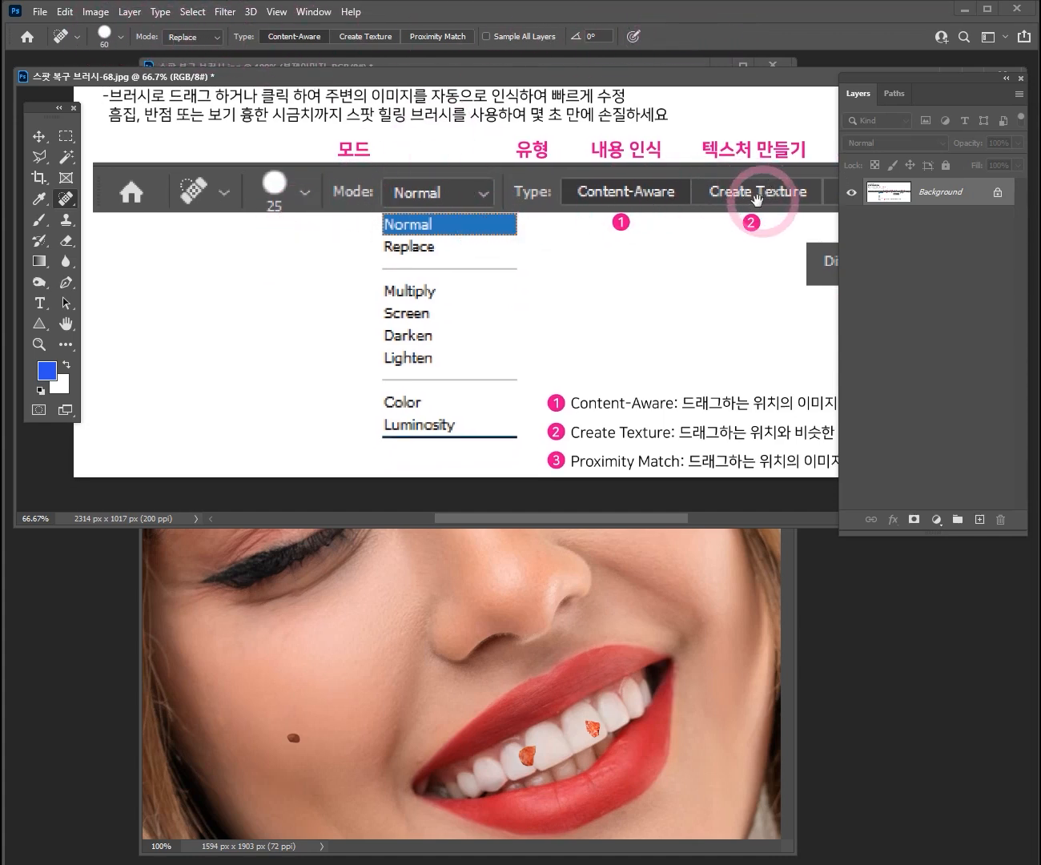
- Examine the tool preset and brush size items of the options bar shown in the notes
{"action": "left_click_drag", "start_coordinate": [761, 197], "coordinate": [482, 209]}
{"action": "left_click_drag", "start_coordinate": [695, 206], "coordinate": [548, 196]}
{"action": "left_click_drag", "start_coordinate": [352, 210], "coordinate": [444, 206]}
{"action": "left_click_drag", "start_coordinate": [302, 223], "coordinate": [512, 214]}
{"action": "left_click_drag", "start_coordinate": [234, 233], "coordinate": [484, 221]}
{"action": "left_click_drag", "start_coordinate": [324, 218], "coordinate": [292, 222]}
{"action": "left_click", "coordinate": [215, 182]}
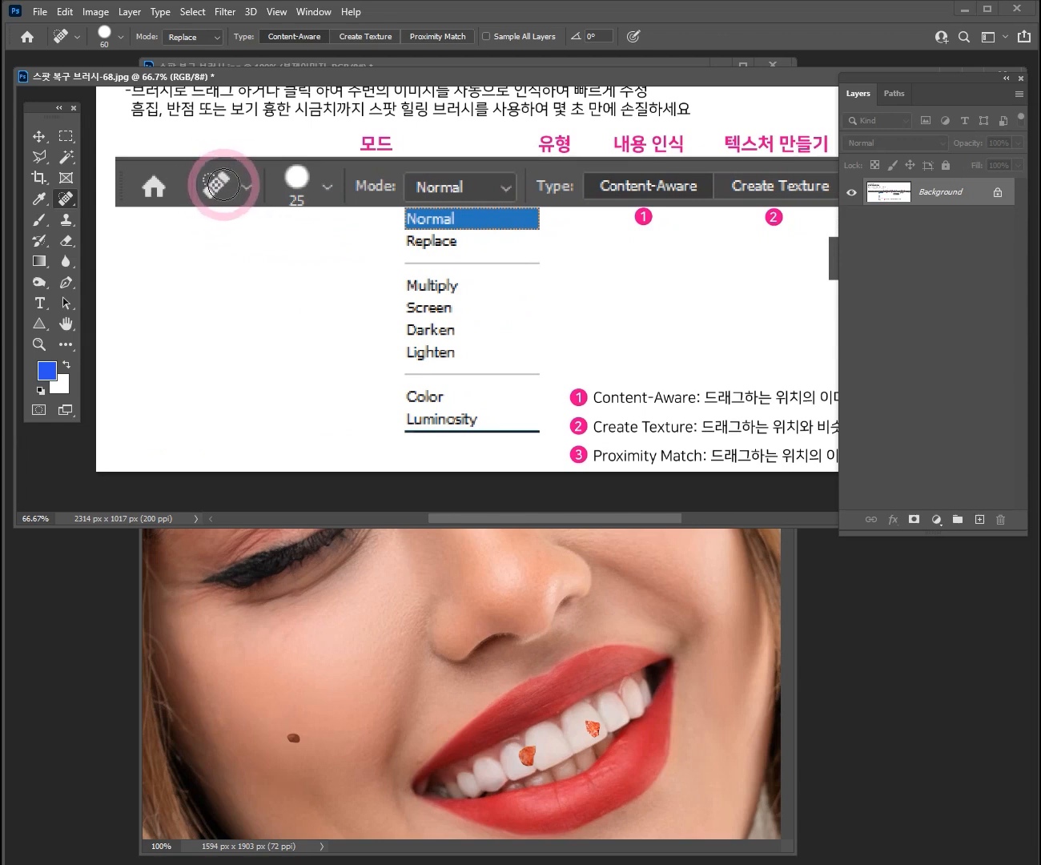
{"action": "left_click_drag", "start_coordinate": [221, 184], "coordinate": [204, 187]}
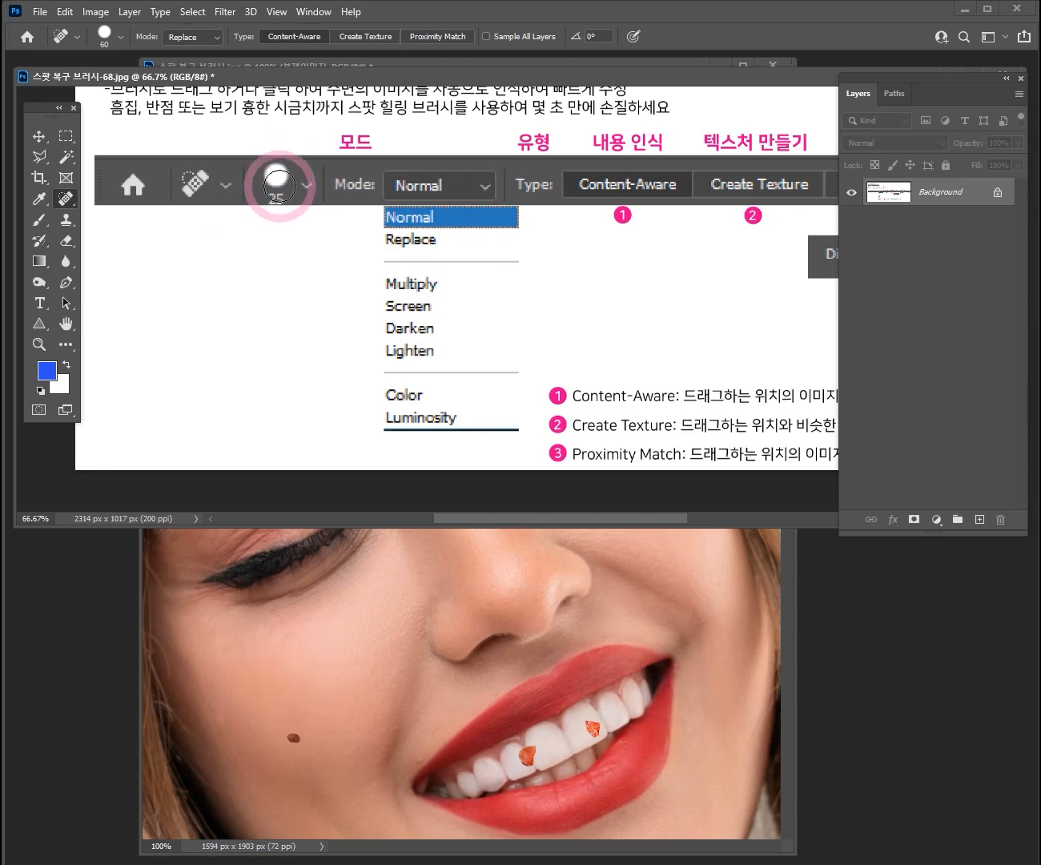
{"action": "left_click_drag", "start_coordinate": [278, 186], "coordinate": [232, 190]}
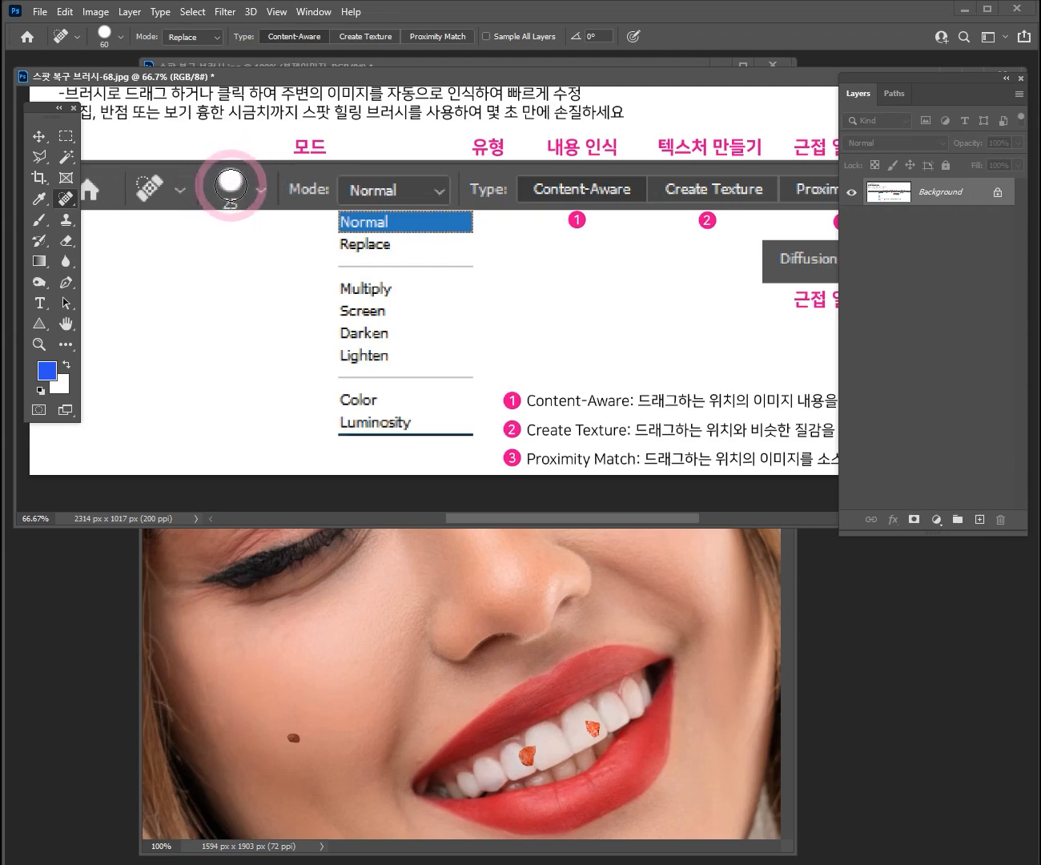
- Examine the notes from the Mode list through the Type choices and Sample All Layers to the tablet pressure option
{"action": "left_click_drag", "start_coordinate": [301, 198], "coordinate": [219, 192]}
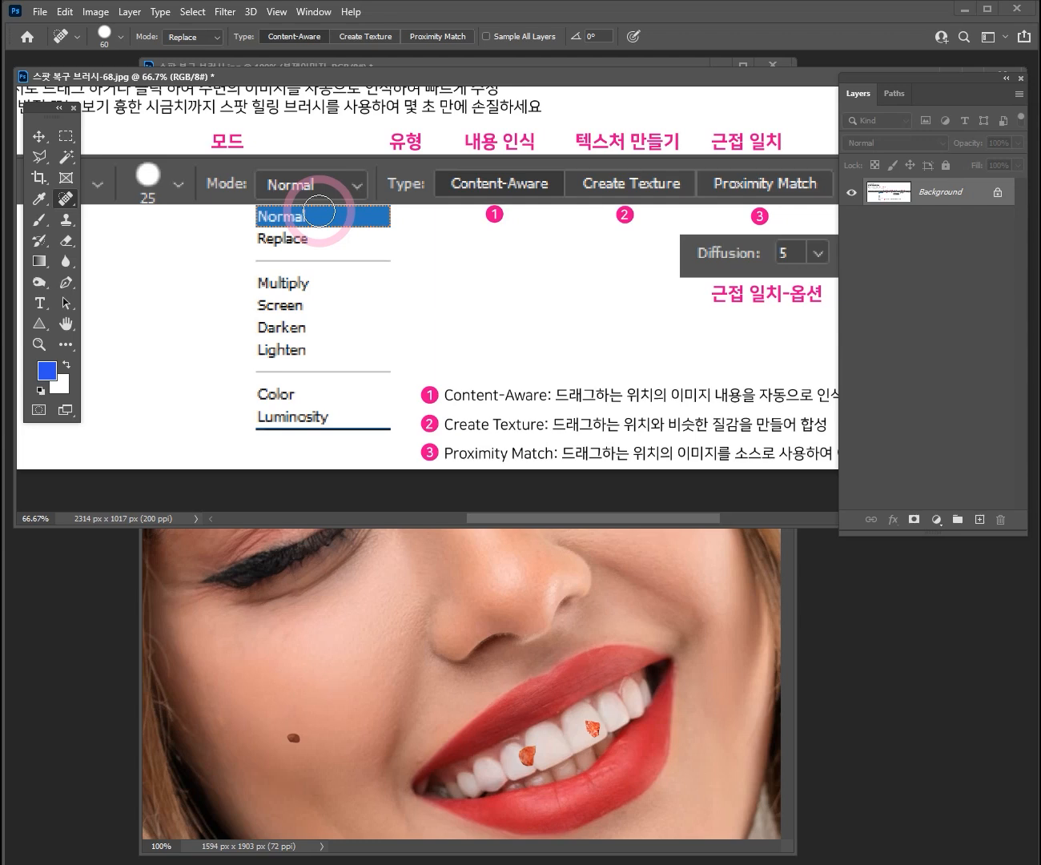
{"action": "left_click_drag", "start_coordinate": [358, 200], "coordinate": [257, 224]}
{"action": "left_click_drag", "start_coordinate": [316, 205], "coordinate": [269, 210]}
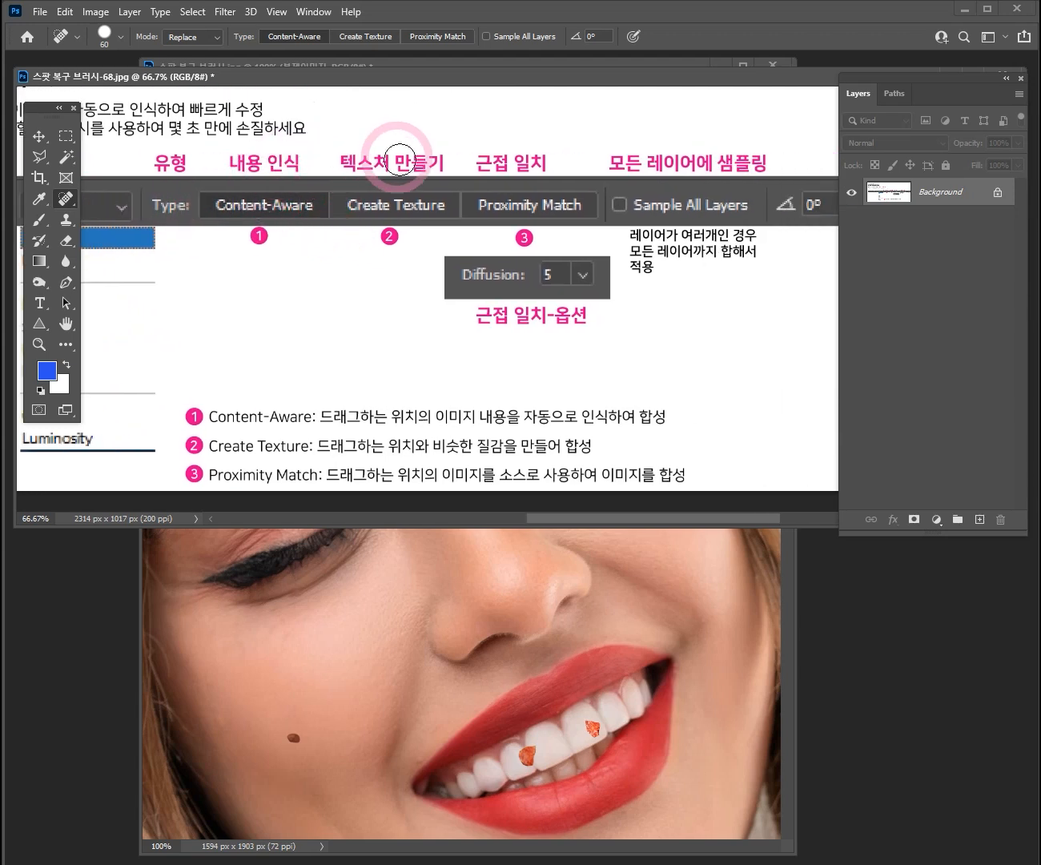
{"action": "left_click_drag", "start_coordinate": [517, 215], "coordinate": [498, 182]}
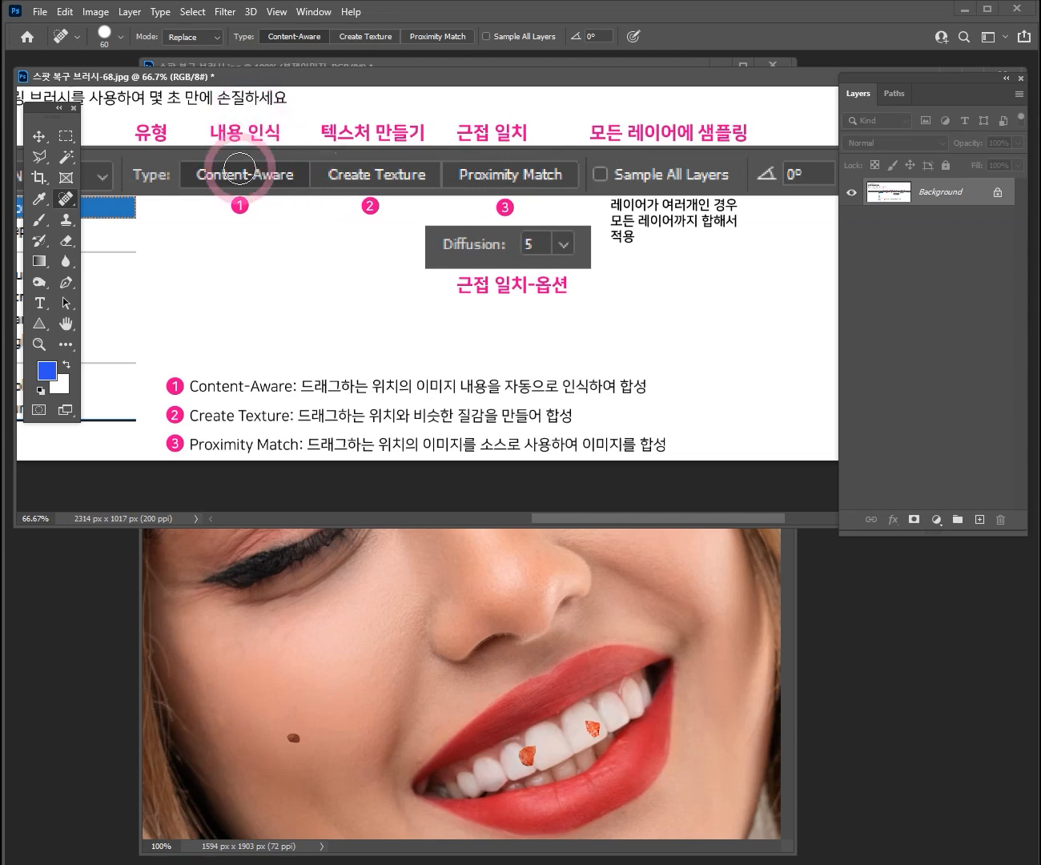
{"action": "left_click_drag", "start_coordinate": [342, 202], "coordinate": [329, 190]}
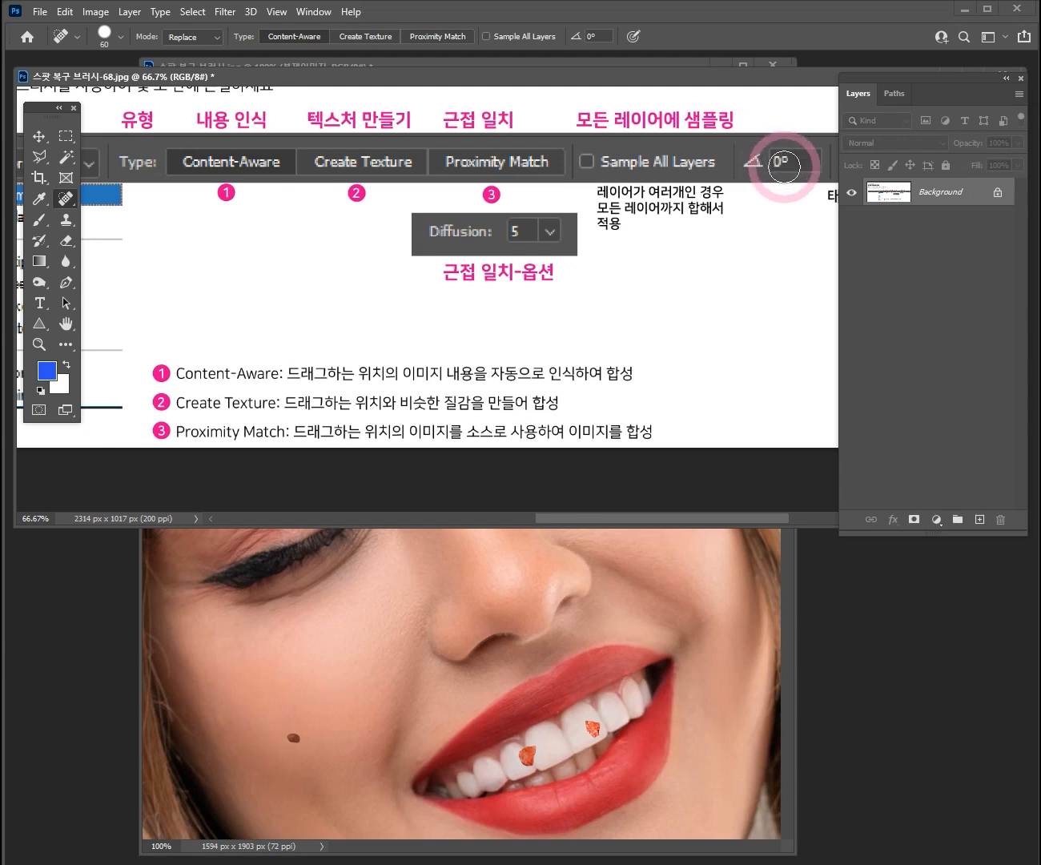
{"action": "left_click_drag", "start_coordinate": [739, 224], "coordinate": [535, 242]}
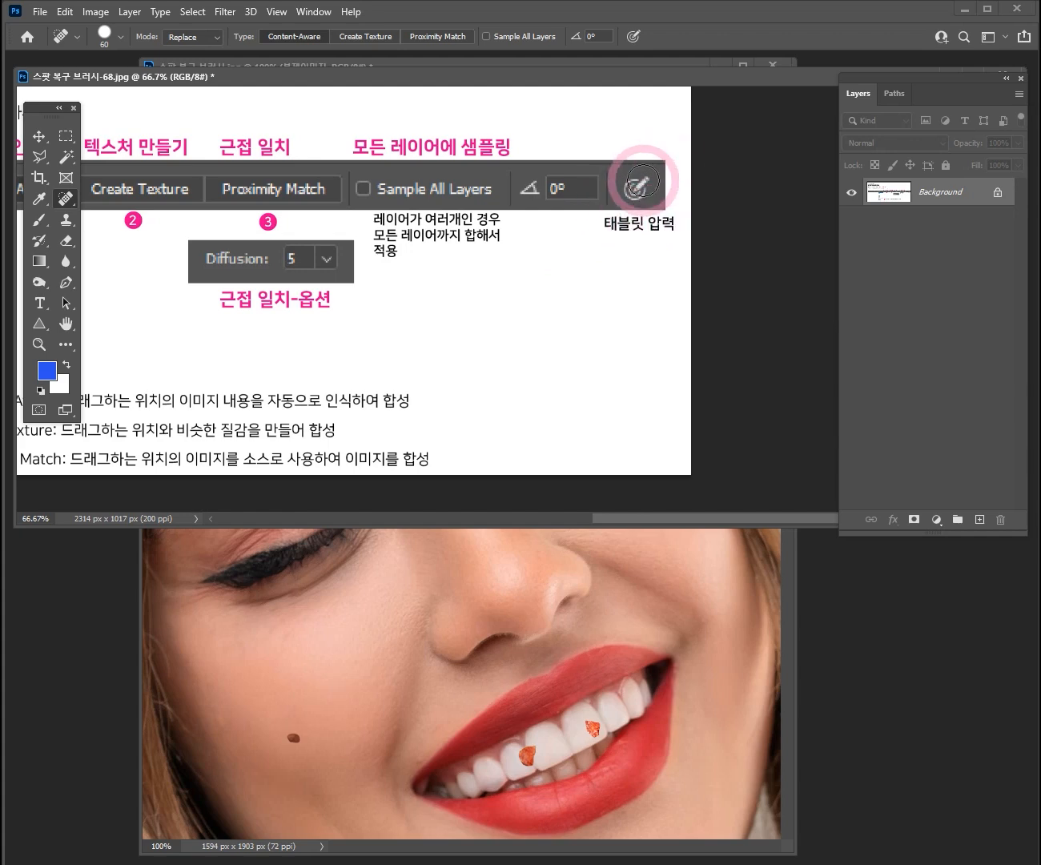
- Review the Diffusion option of Proximity Match and the whole notes page, finishing at 50% zoom
{"action": "left_click_drag", "start_coordinate": [325, 293], "coordinate": [613, 297]}
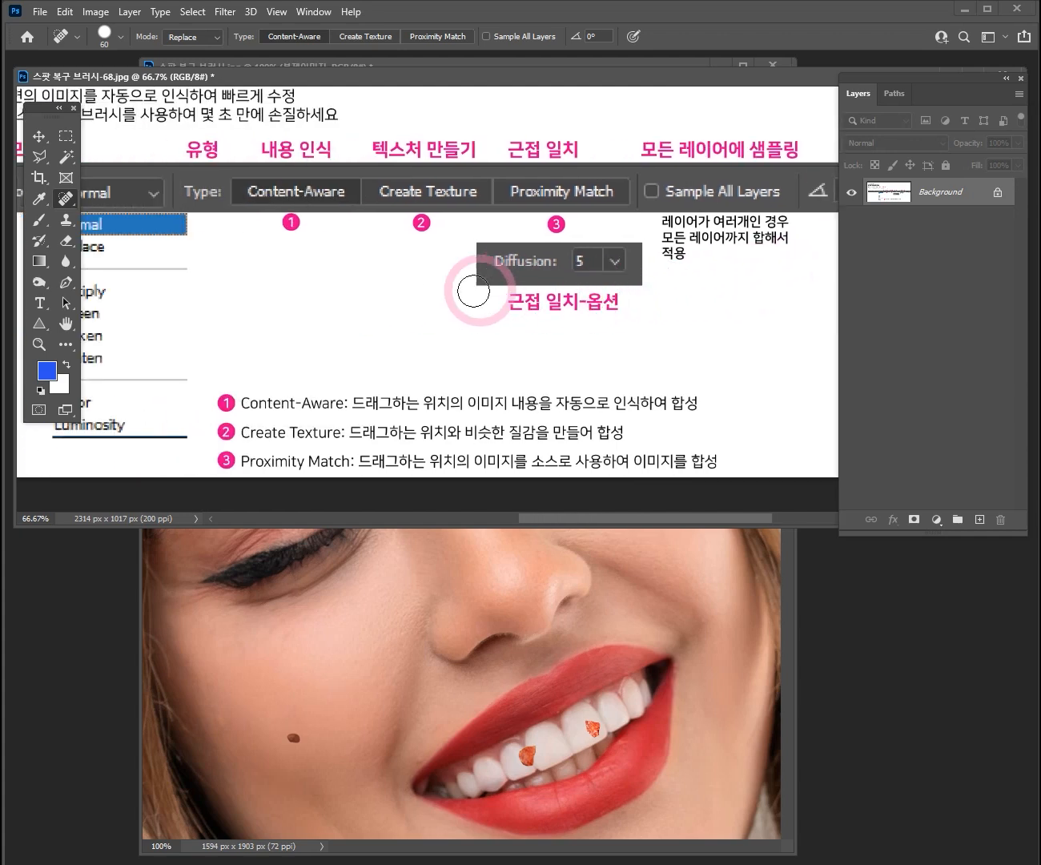
{"action": "left_click", "coordinate": [409, 290], "text": "ctrl+alt"}
{"action": "left_click", "coordinate": [407, 289], "text": "ctrl+alt"}
{"action": "left_click_drag", "start_coordinate": [395, 297], "coordinate": [480, 313]}
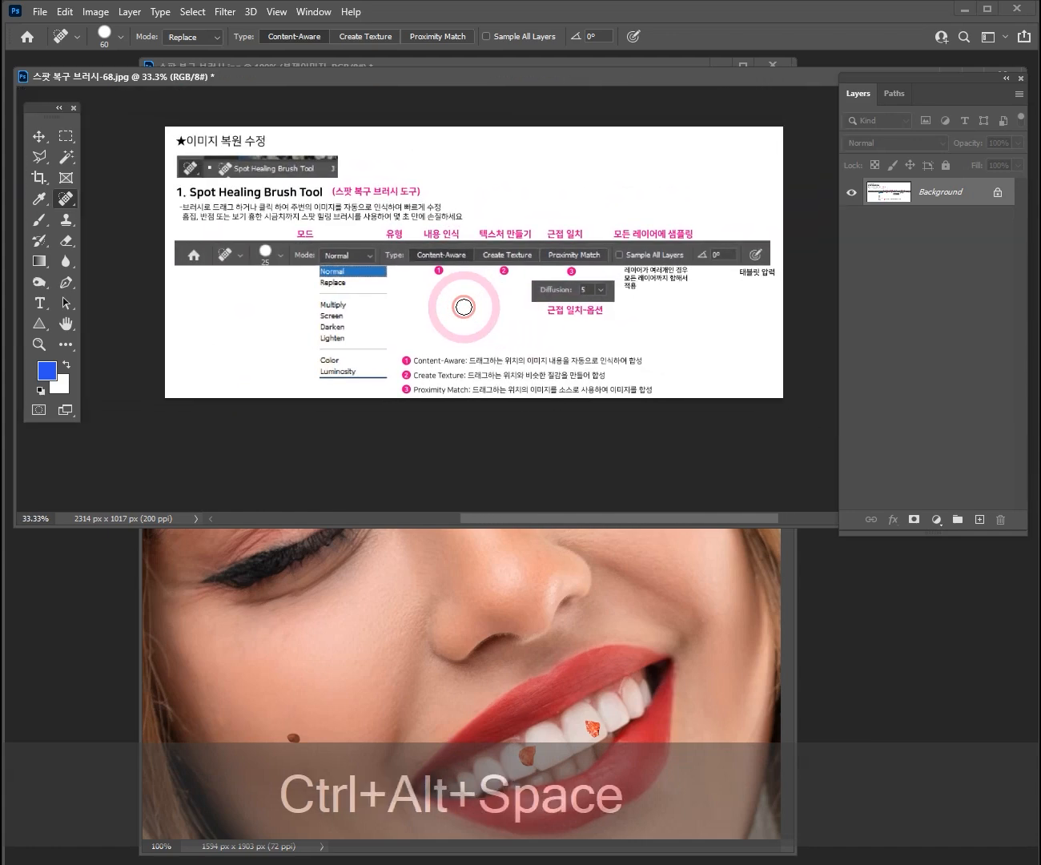
{"action": "left_click", "coordinate": [533, 275], "text": "ctrl"}
{"action": "left_click_drag", "start_coordinate": [551, 259], "coordinate": [538, 283]}
- Bring the portrait in front of the notes and shift its window slightly down and to the right
{"action": "left_click", "coordinate": [646, 578]}
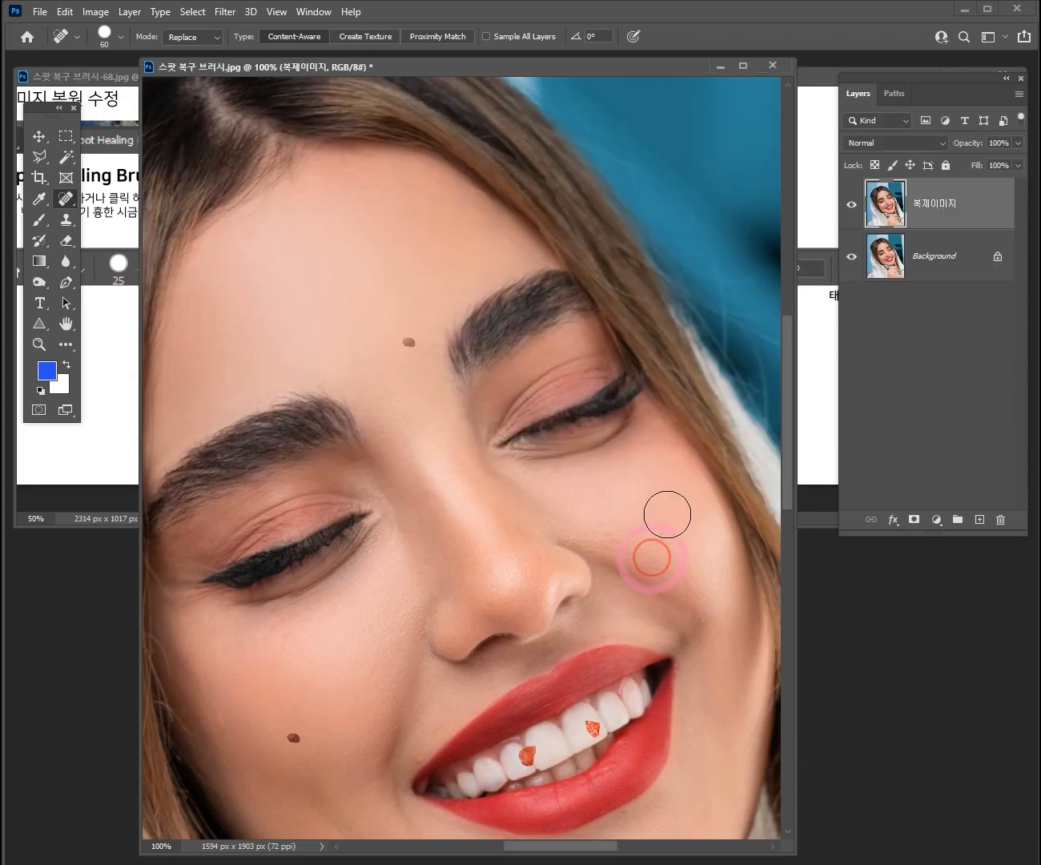
{"action": "mouse_move", "coordinate": [526, 73]}
{"action": "left_mouse_down"}
{"action": "mouse_move", "coordinate": [523, 91]}
{"action": "mouse_move", "coordinate": [553, 86]}
{"action": "mouse_move", "coordinate": [542, 93]}
{"action": "mouse_move", "coordinate": [554, 112]}
{"action": "mouse_move", "coordinate": [530, 93]}
{"action": "mouse_move", "coordinate": [540, 114]}
{"action": "left_mouse_up"}
- Examine the moles on the face and the orange marks on the teeth at different magnifications
{"action": "left_click", "coordinate": [514, 473]}
{"action": "left_click", "coordinate": [501, 476], "text": "ctrl"}
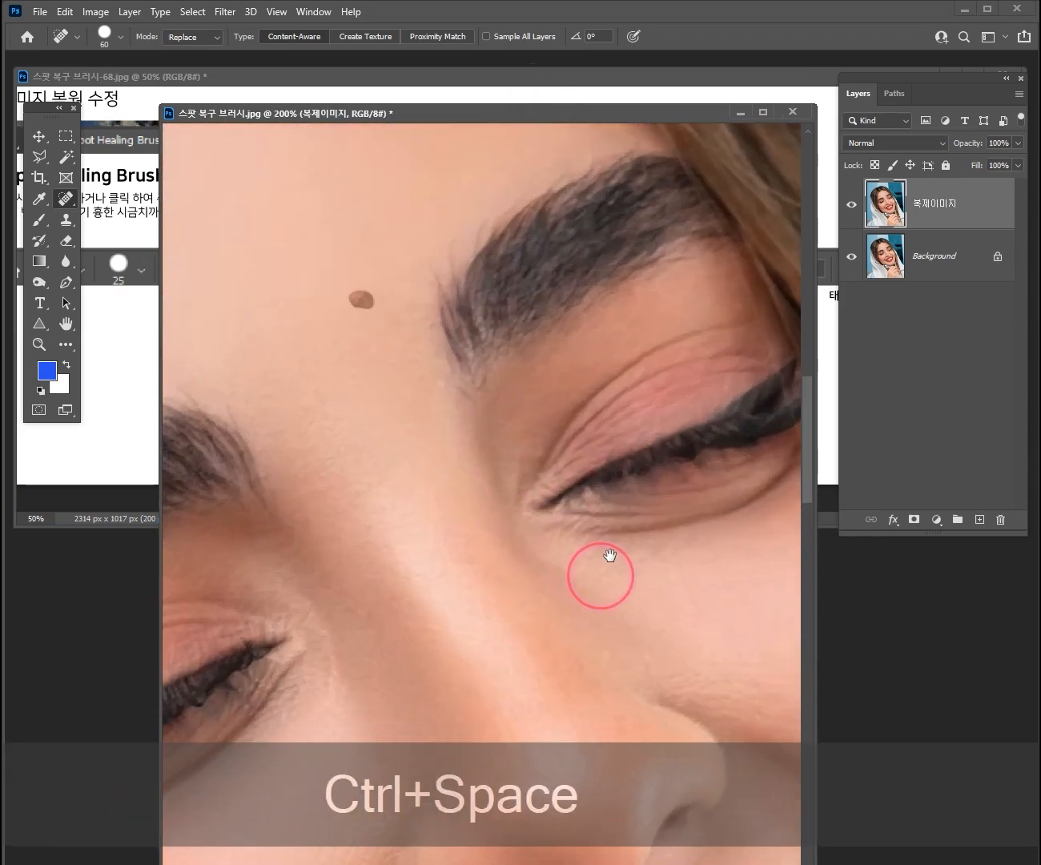
{"action": "left_click", "coordinate": [596, 547], "text": "ctrl+alt"}
{"action": "left_click", "coordinate": [595, 548], "text": "ctrl+alt"}
{"action": "left_click_drag", "start_coordinate": [635, 585], "coordinate": [566, 420]}
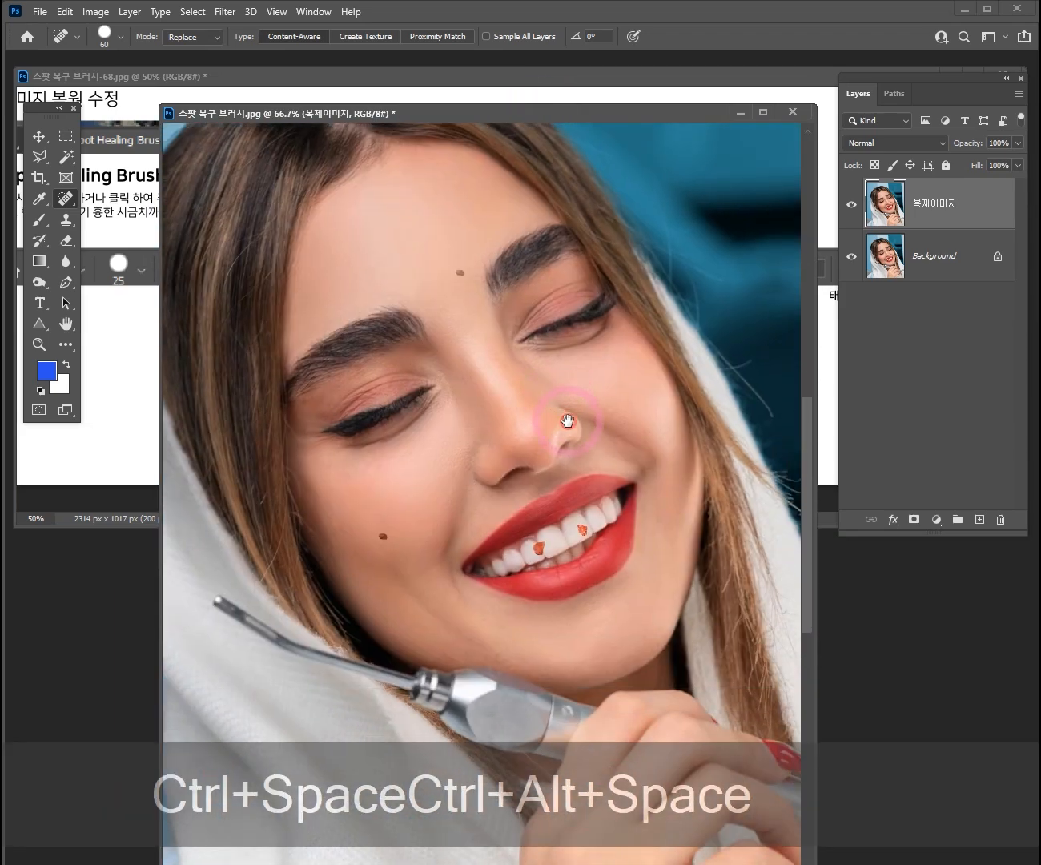
{"action": "left_click", "coordinate": [543, 542], "text": "ctrl"}
{"action": "left_click_drag", "start_coordinate": [493, 384], "coordinate": [524, 495]}
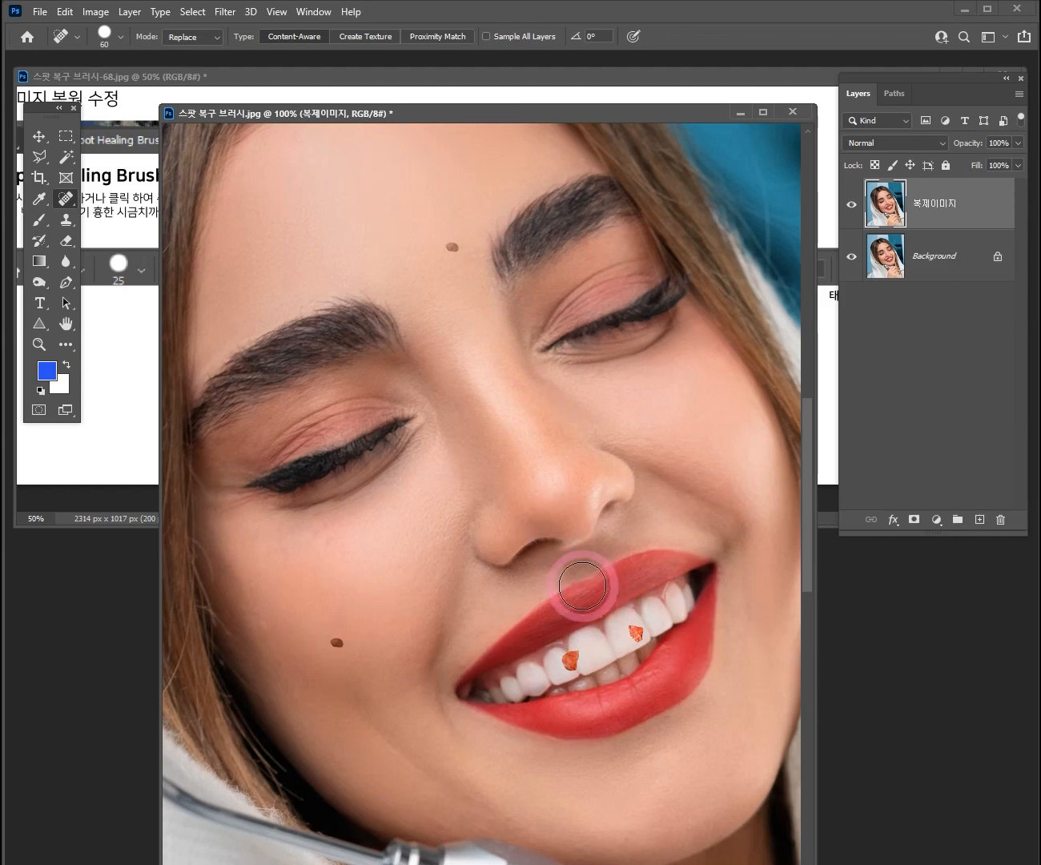
{"action": "left_click", "coordinate": [589, 634], "text": "ctrl+space"}
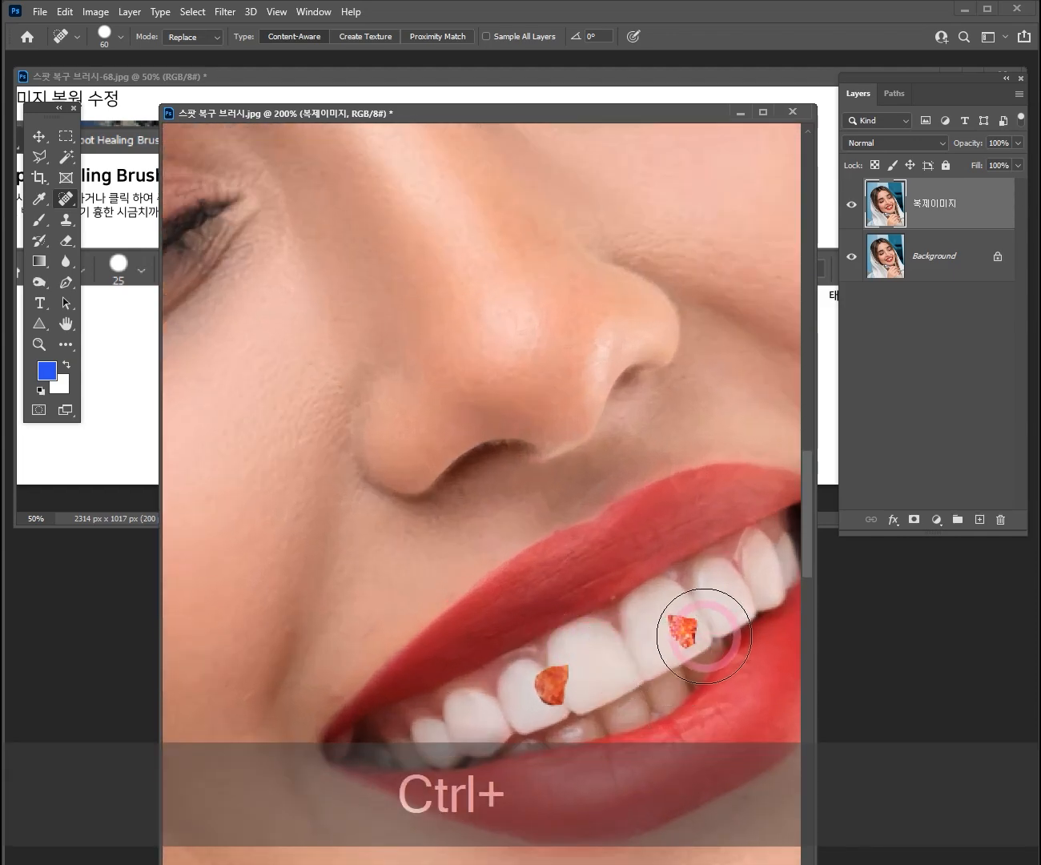
{"action": "left_click", "coordinate": [662, 645], "text": "ctrl+alt+space"}
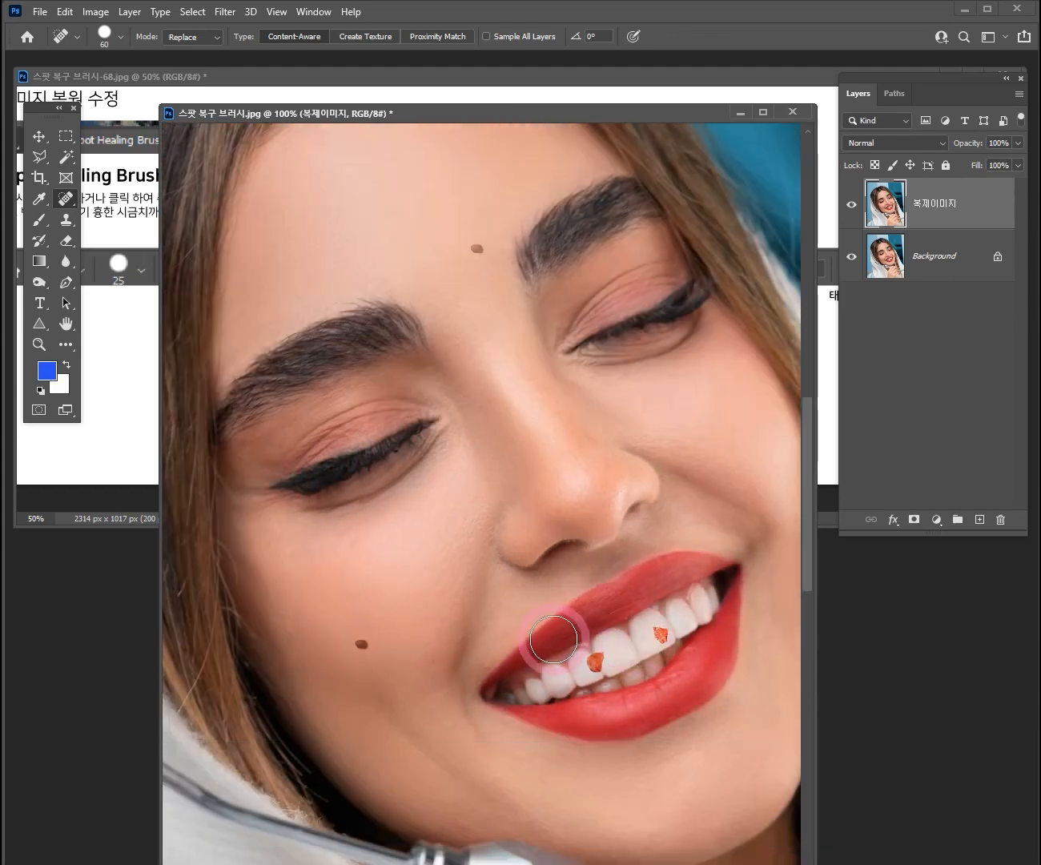
- Choose the Spot Healing Brush again with the forehead mole in close view at 300%
{"action": "left_click", "coordinate": [512, 293], "text": "ctrl+space"}
{"action": "left_click_drag", "start_coordinate": [473, 256], "coordinate": [504, 443]}
{"action": "left_click", "coordinate": [480, 370], "text": "ctrl"}
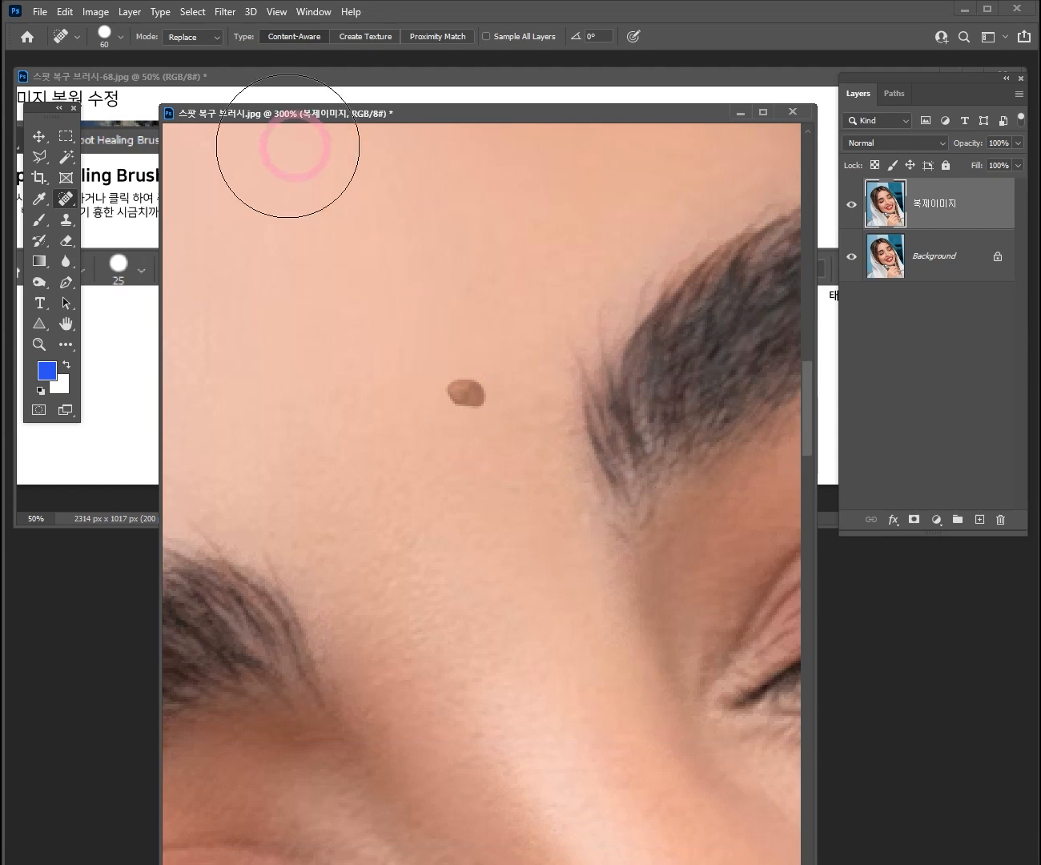
{"action": "right_click", "coordinate": [65, 200]}
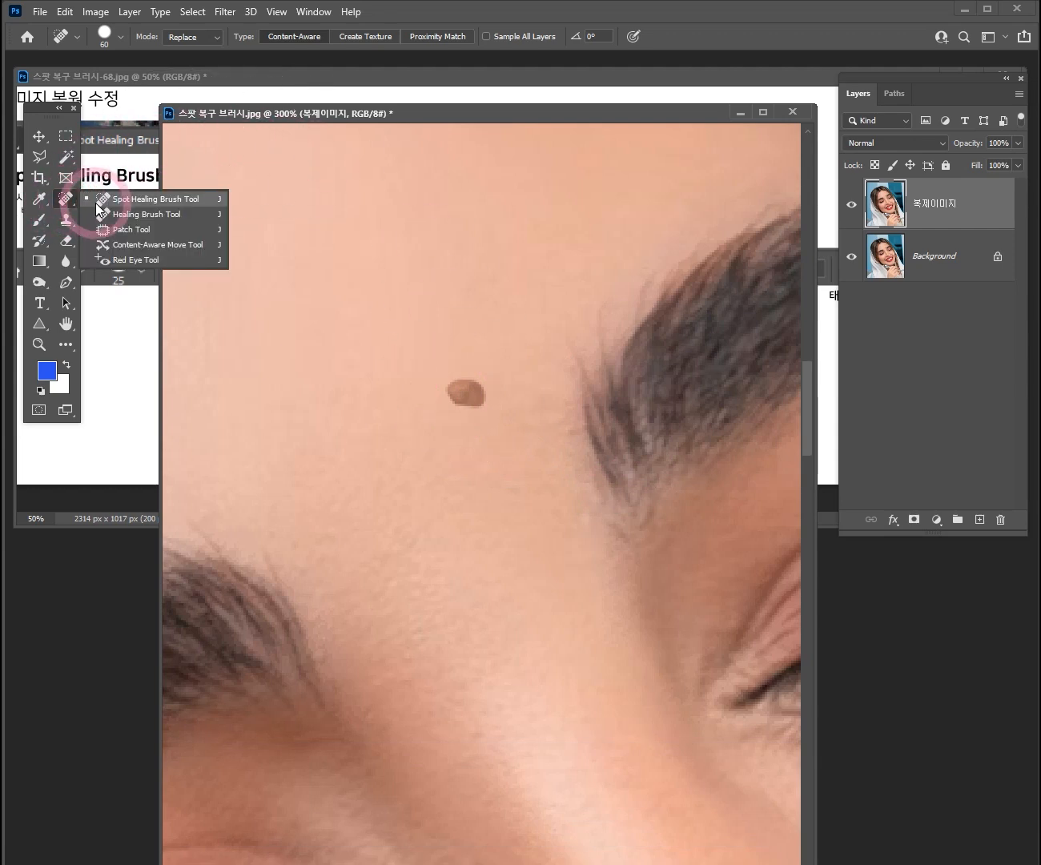
{"action": "left_click", "coordinate": [96, 204]}
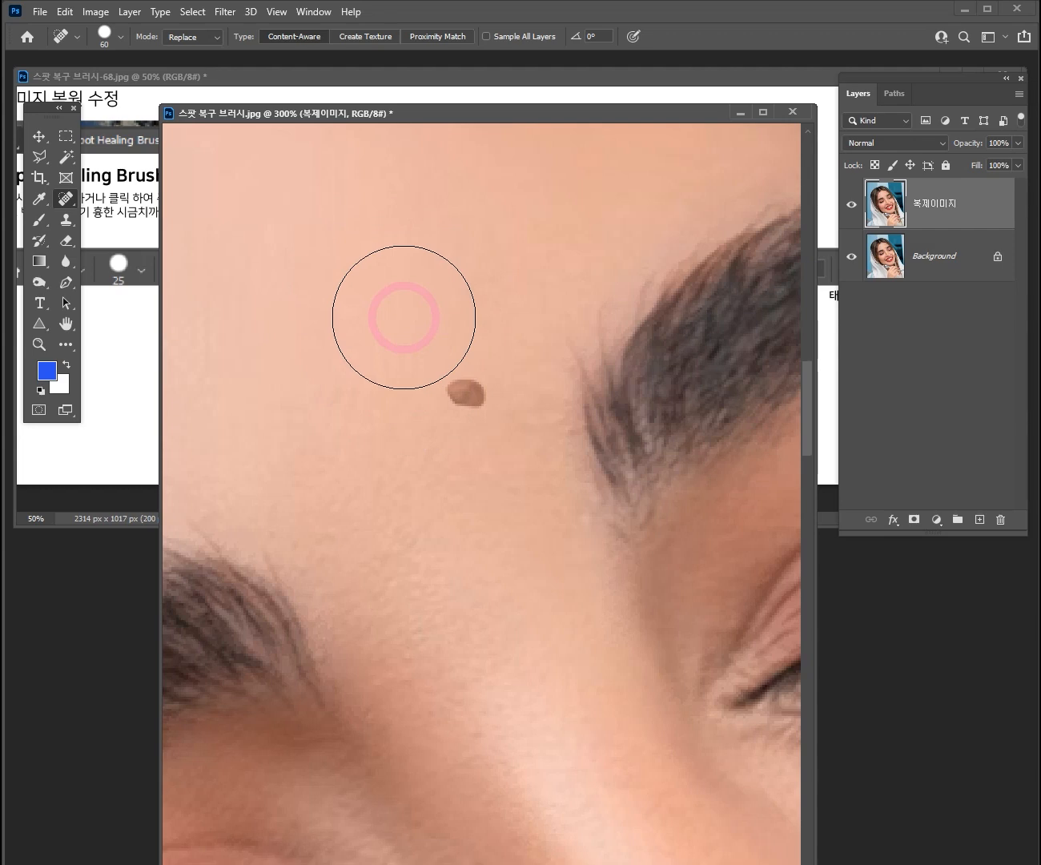
- Try Spot Healing Brush sizes of 1 px, 65 px and 98 px in turn
{"action": "left_click", "coordinate": [121, 36]}
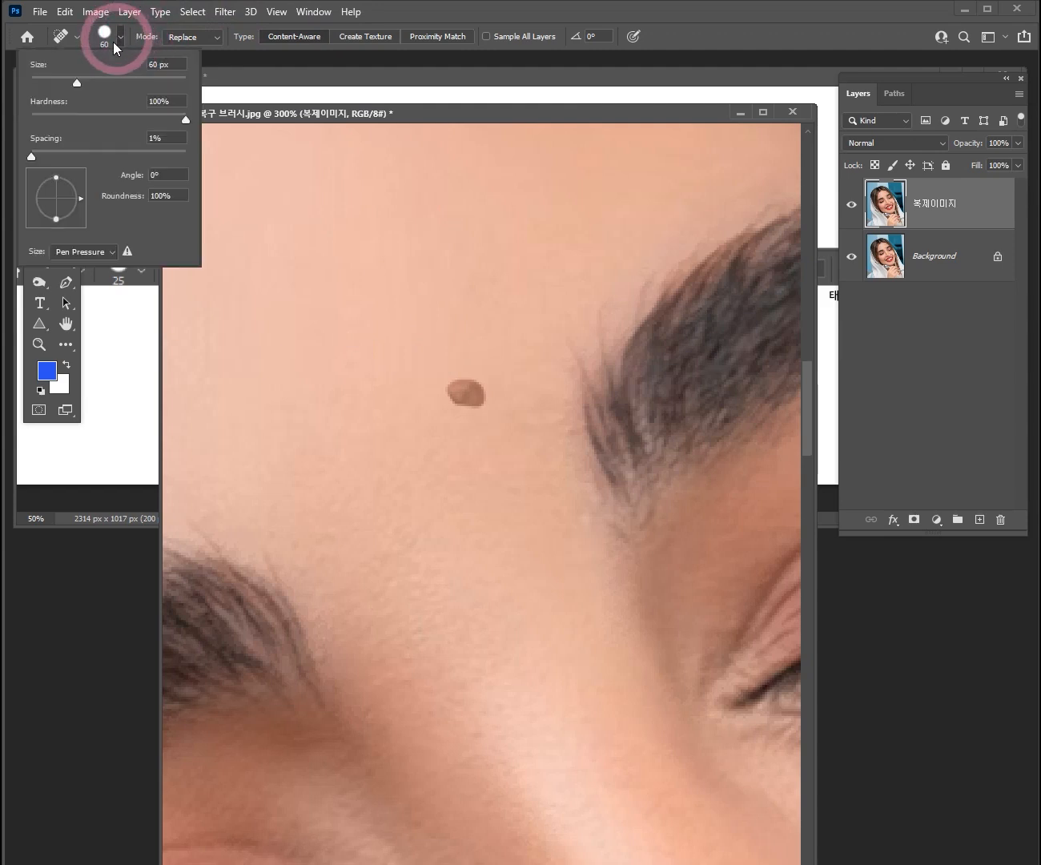
{"action": "left_click_drag", "start_coordinate": [70, 81], "coordinate": [30, 82]}
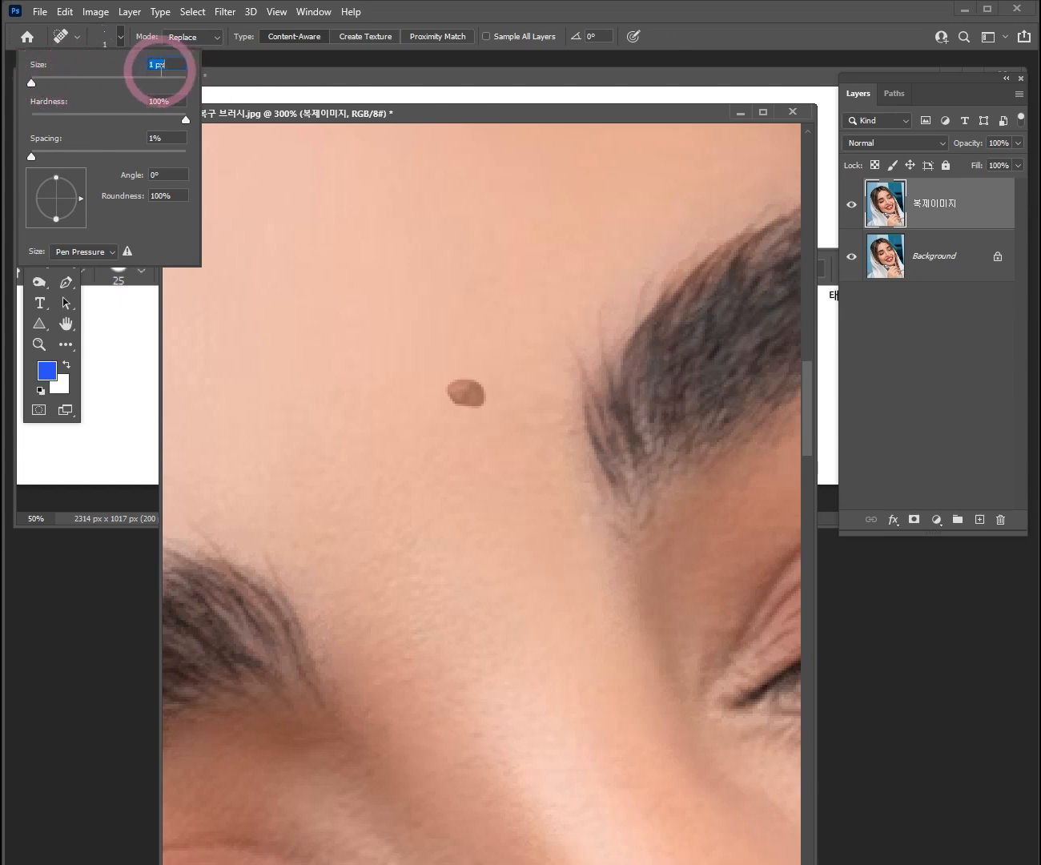
{"action": "key", "text": "Return"}
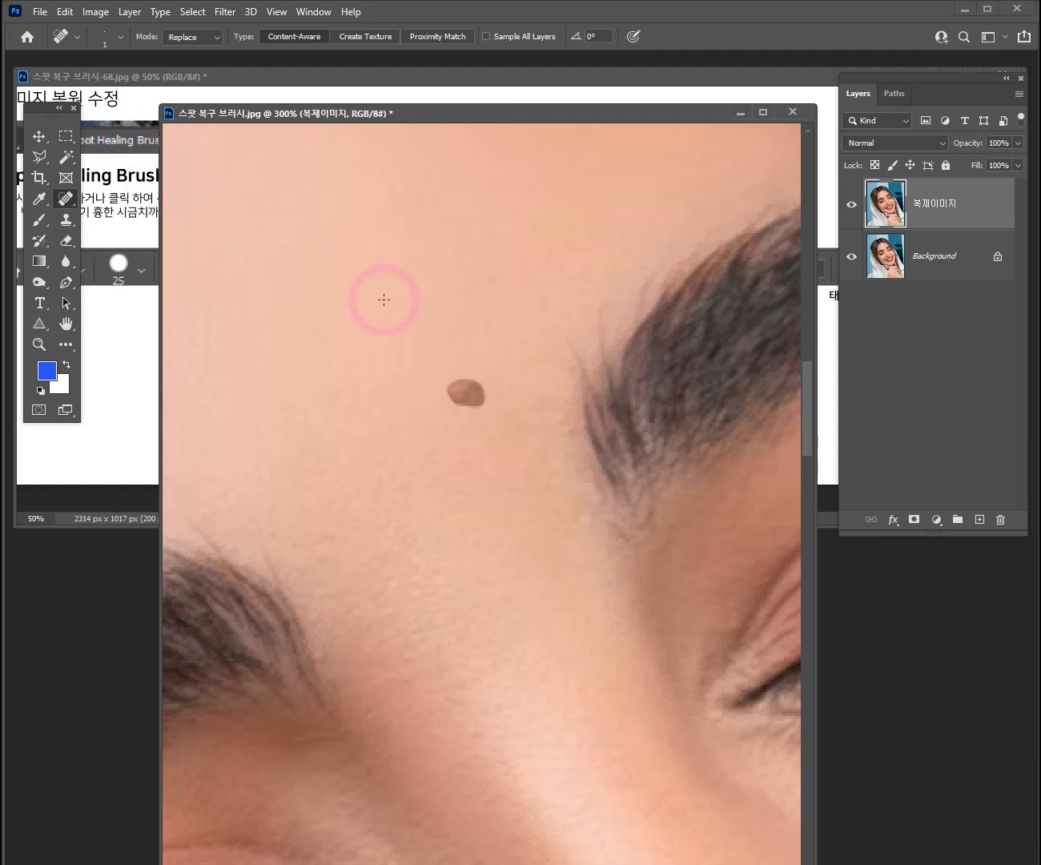
{"action": "left_click", "coordinate": [121, 37]}
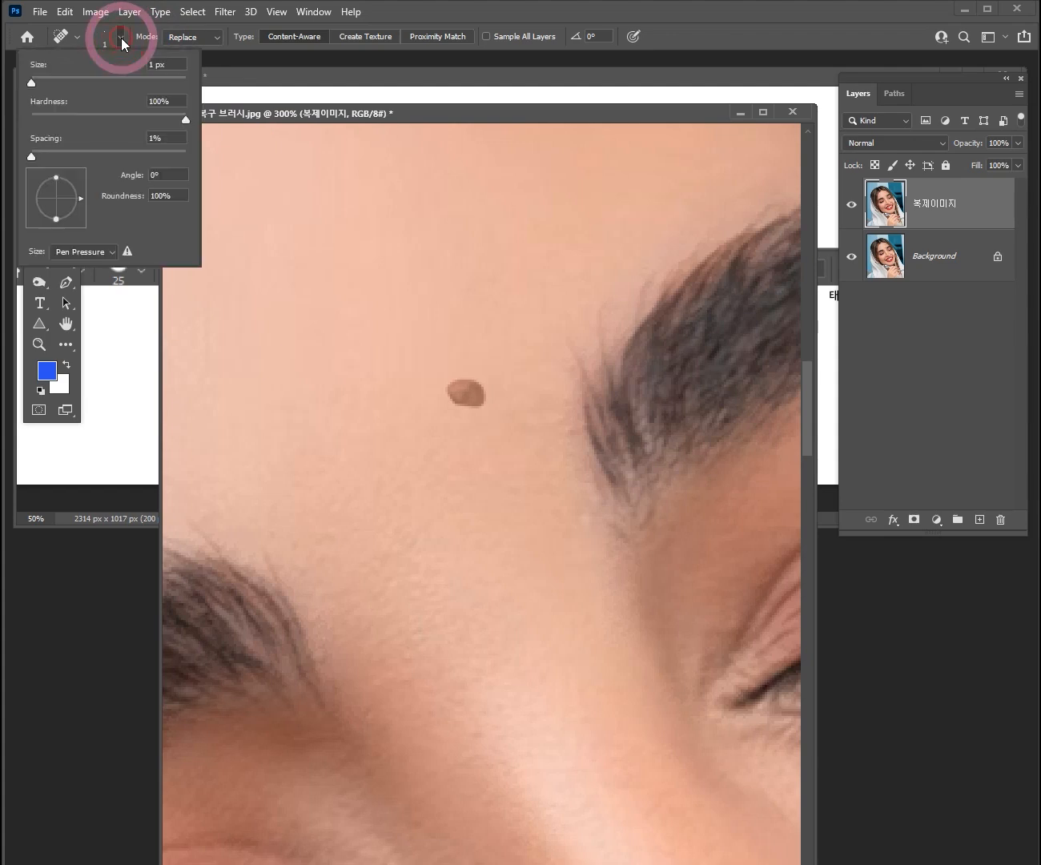
{"action": "left_click_drag", "start_coordinate": [34, 80], "coordinate": [81, 85]}
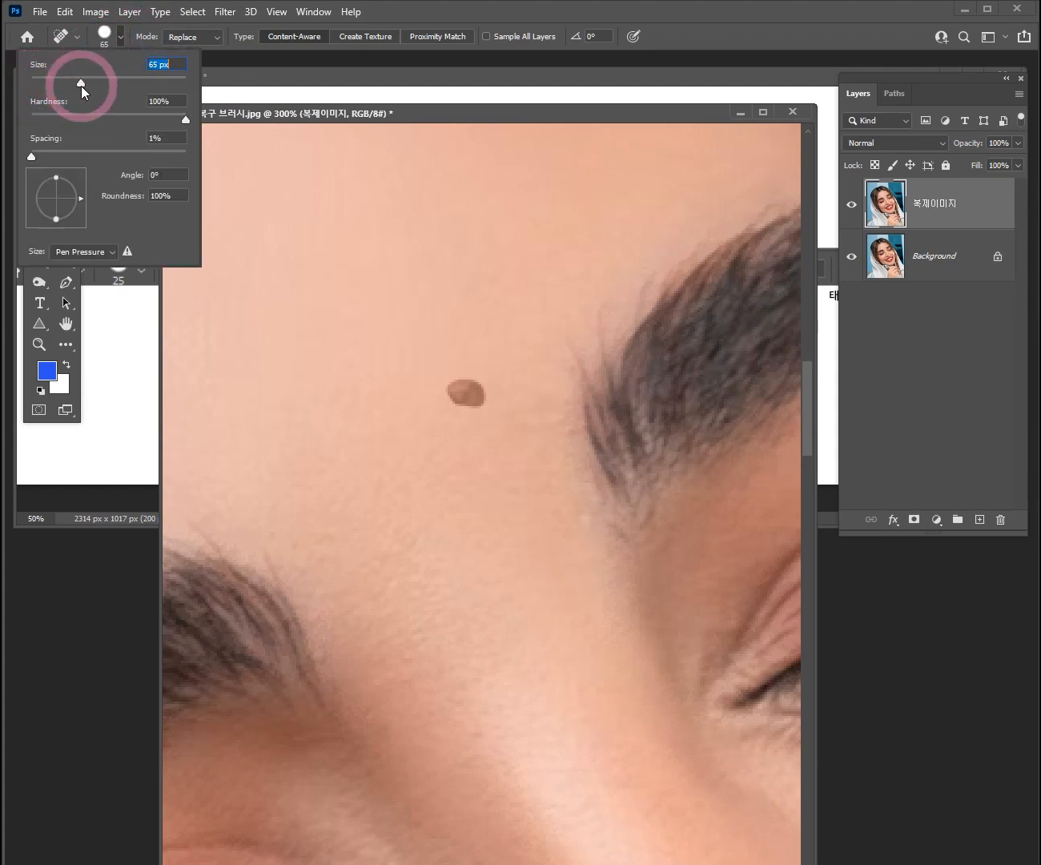
{"action": "key", "text": "Return"}
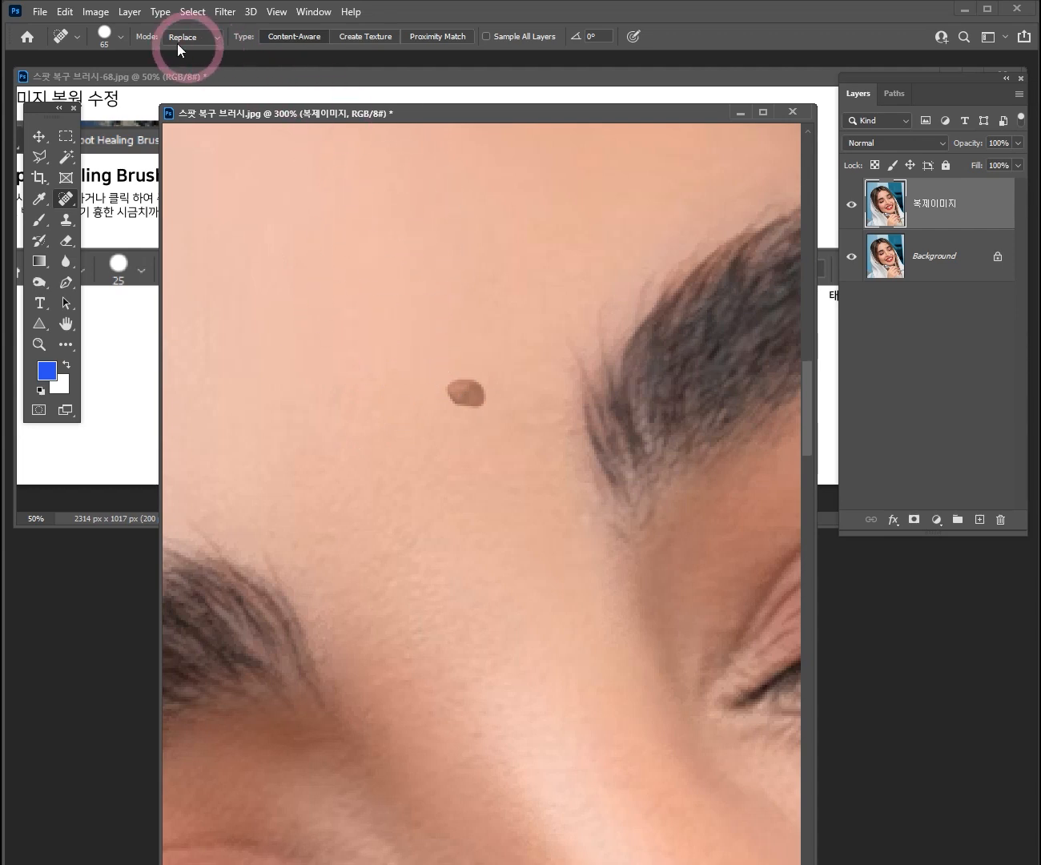
{"action": "left_click", "coordinate": [121, 37]}
{"action": "mouse_move", "coordinate": [80, 81]}
{"action": "left_mouse_down"}
{"action": "mouse_move", "coordinate": [44, 79]}
{"action": "mouse_move", "coordinate": [170, 87]}
{"action": "mouse_move", "coordinate": [41, 81]}
{"action": "mouse_move", "coordinate": [135, 89]}
{"action": "mouse_move", "coordinate": [107, 90]}
{"action": "left_mouse_up"}
{"action": "key", "text": "Return"}
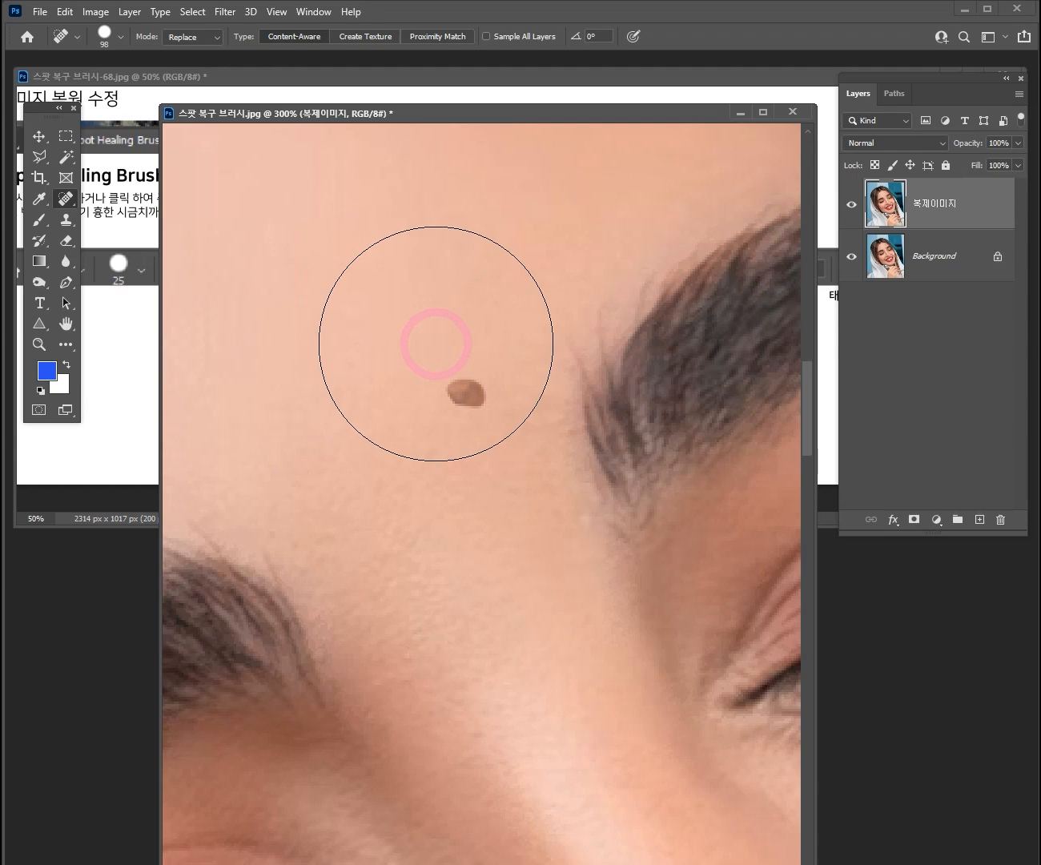
- Shrink the brush in steps to 50 px and enlarge it in steps to 175 px
{"action": "key", "text": "bracketleft"}
{"action": "key", "text": "bracketleft"}
{"action": "key", "text": "bracketleft"}
{"action": "key", "text": "bracketleft"}
{"action": "key", "text": "bracketleft"}
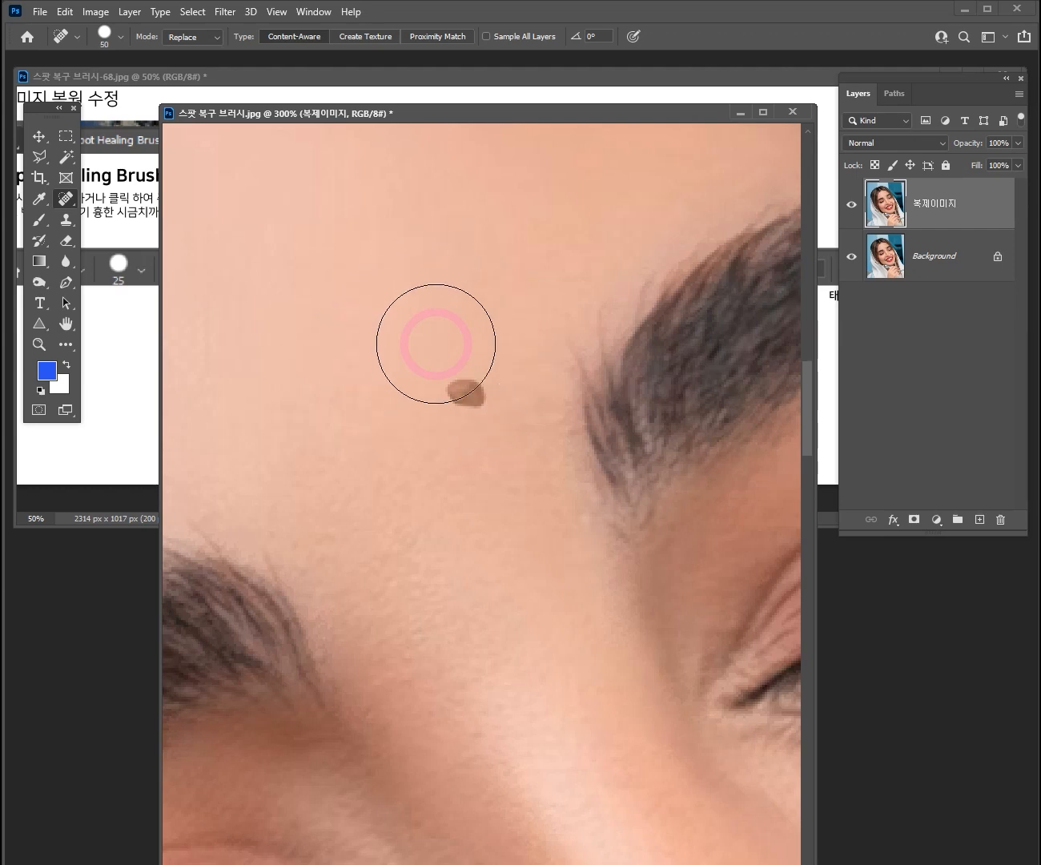
{"action": "key", "text": "bracketright"}
{"action": "key", "text": "bracketright"}
{"action": "key", "text": "bracketright"}
{"action": "key", "text": "bracketright"}
{"action": "key", "text": "bracketright"}
{"action": "key", "text": "bracketright"}
{"action": "key", "text": "bracketright"}
{"action": "key", "text": "bracketright"}
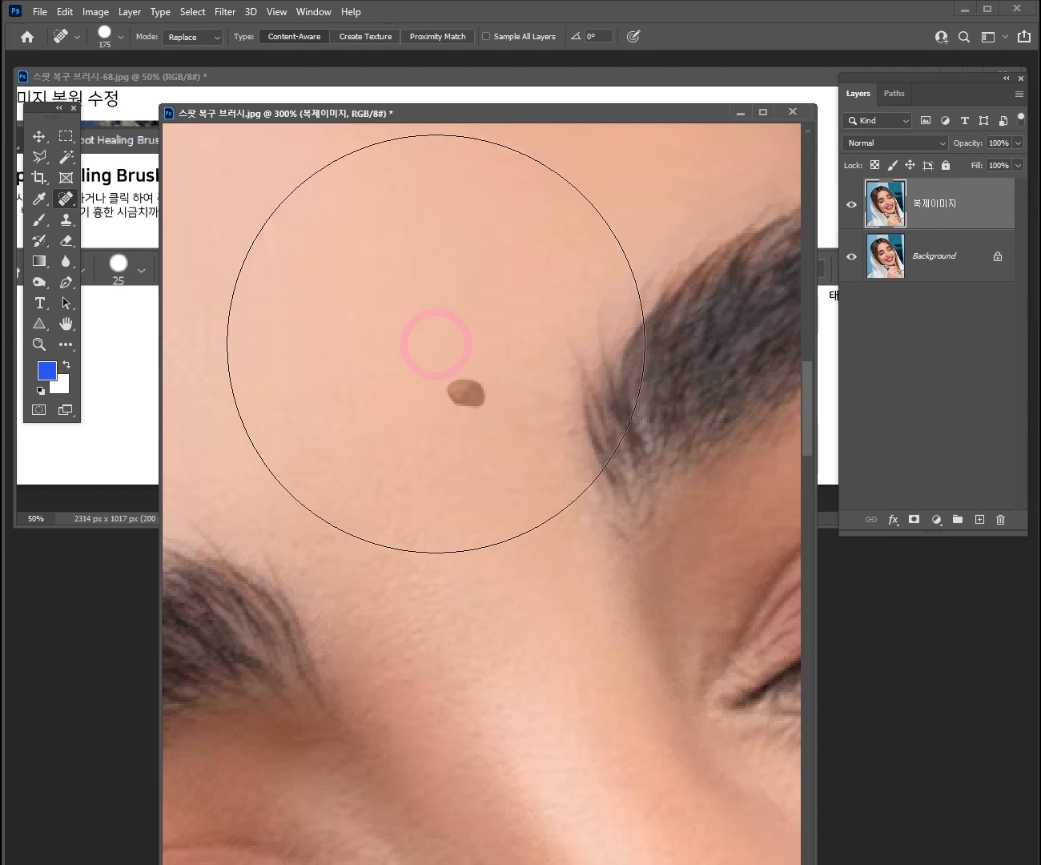
- Adjust the brush size up and down in steps beside the forehead mole, ending at 70 px
{"action": "key", "text": "bracketleft"}
{"action": "key", "text": "bracketleft"}
{"action": "key", "text": "bracketleft"}
{"action": "key", "text": "bracketright"}
{"action": "key", "text": "bracketright"}
{"action": "key", "text": "bracketleft"}
{"action": "key", "text": "bracketleft"}
{"action": "key", "text": "bracketleft"}
{"action": "key", "text": "bracketleft"}
{"action": "key", "text": "bracketleft"}
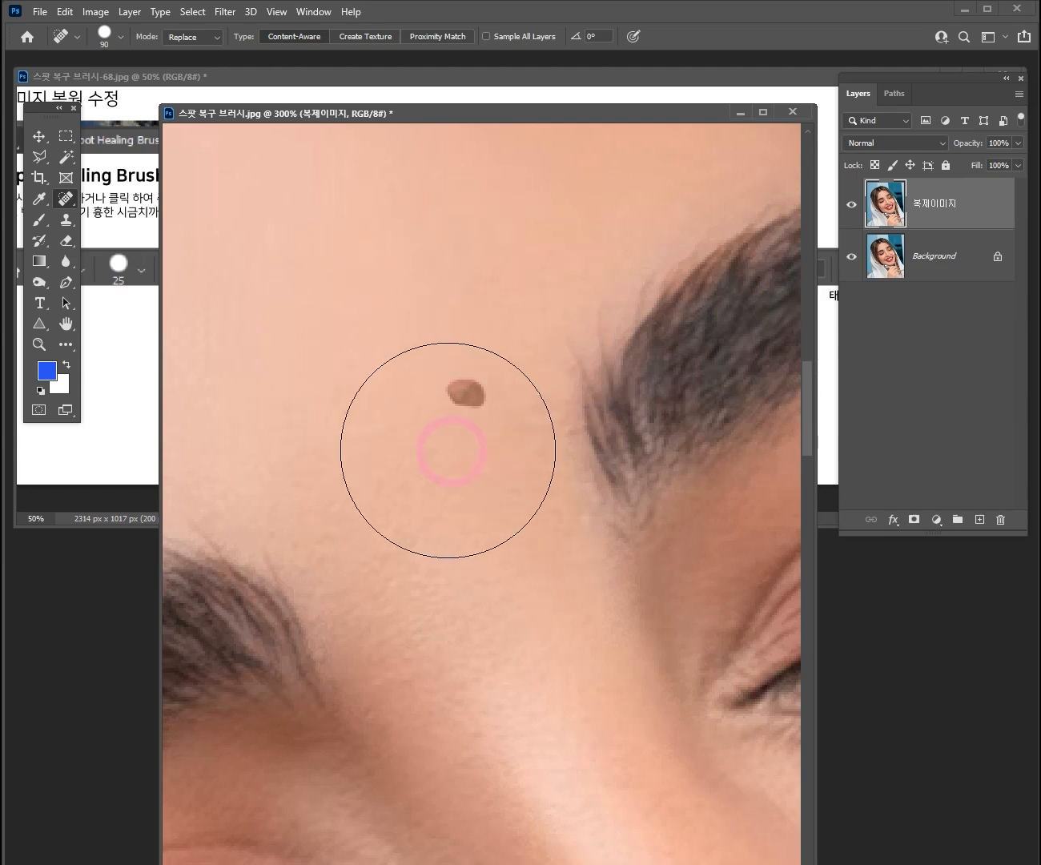
{"action": "key", "text": "bracketright"}
{"action": "key", "text": "bracketright"}
{"action": "key", "text": "bracketleft"}
{"action": "key", "text": "bracketleft"}
{"action": "key", "text": "bracketleft"}
{"action": "key", "text": "bracketleft"}
{"action": "key", "text": "bracketright"}
{"action": "key", "text": "bracketright"}
{"action": "key", "text": "bracketright"}
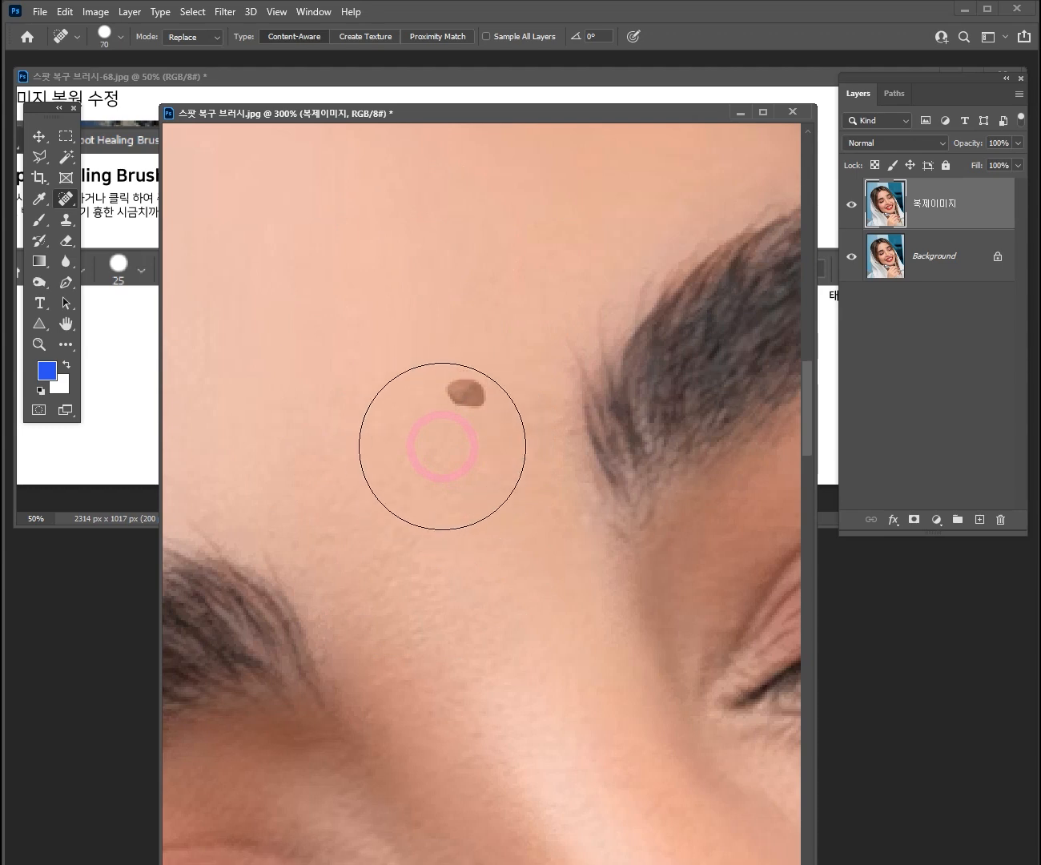
{"action": "key", "text": "bracketleft"}
{"action": "key", "text": "bracketleft"}
{"action": "key", "text": "bracketright"}
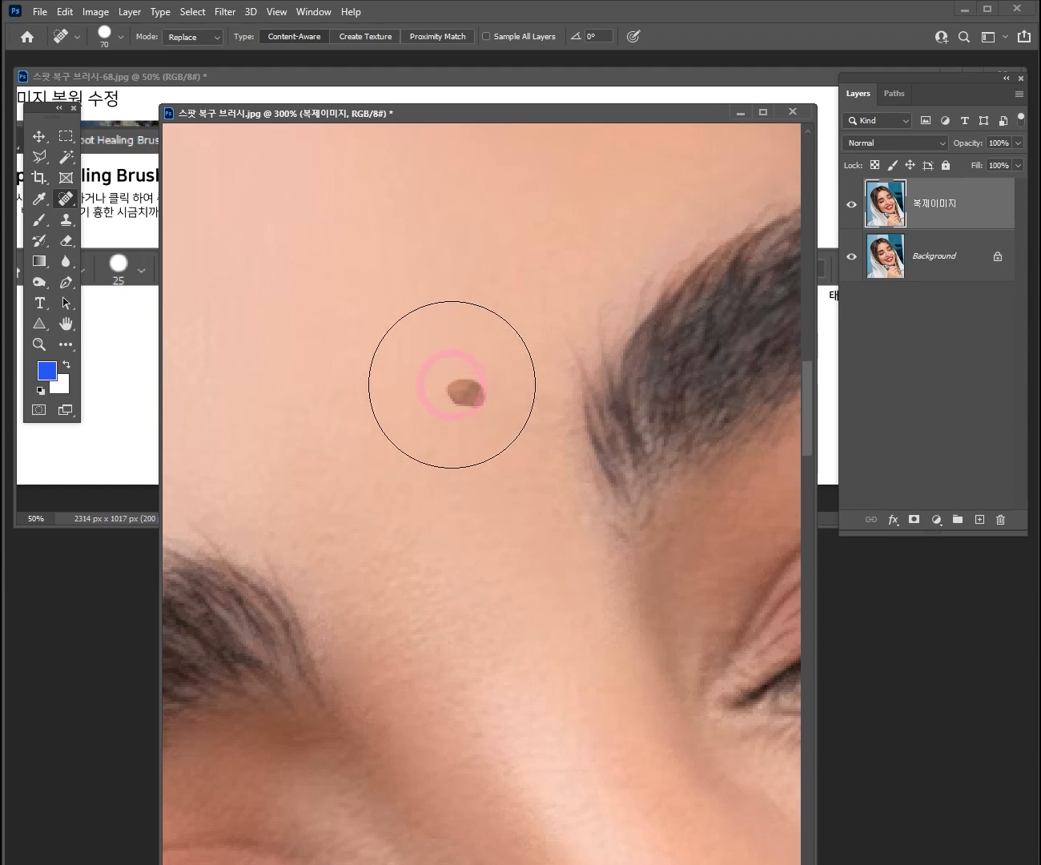
- Lower the Spot Healing Brush hardness to 3%
{"action": "left_click", "coordinate": [121, 35]}
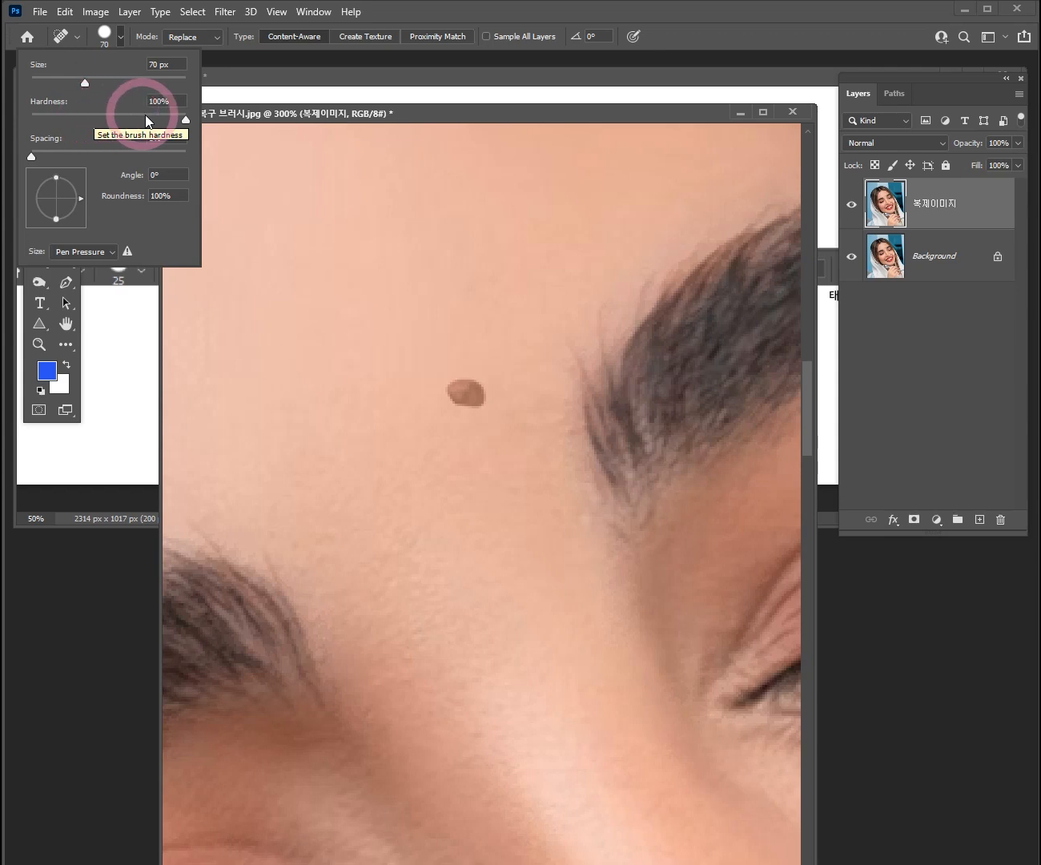
{"action": "mouse_move", "coordinate": [183, 119]}
{"action": "left_mouse_down"}
{"action": "mouse_move", "coordinate": [27, 121]}
{"action": "mouse_move", "coordinate": [193, 127]}
{"action": "mouse_move", "coordinate": [36, 123]}
{"action": "left_mouse_up"}
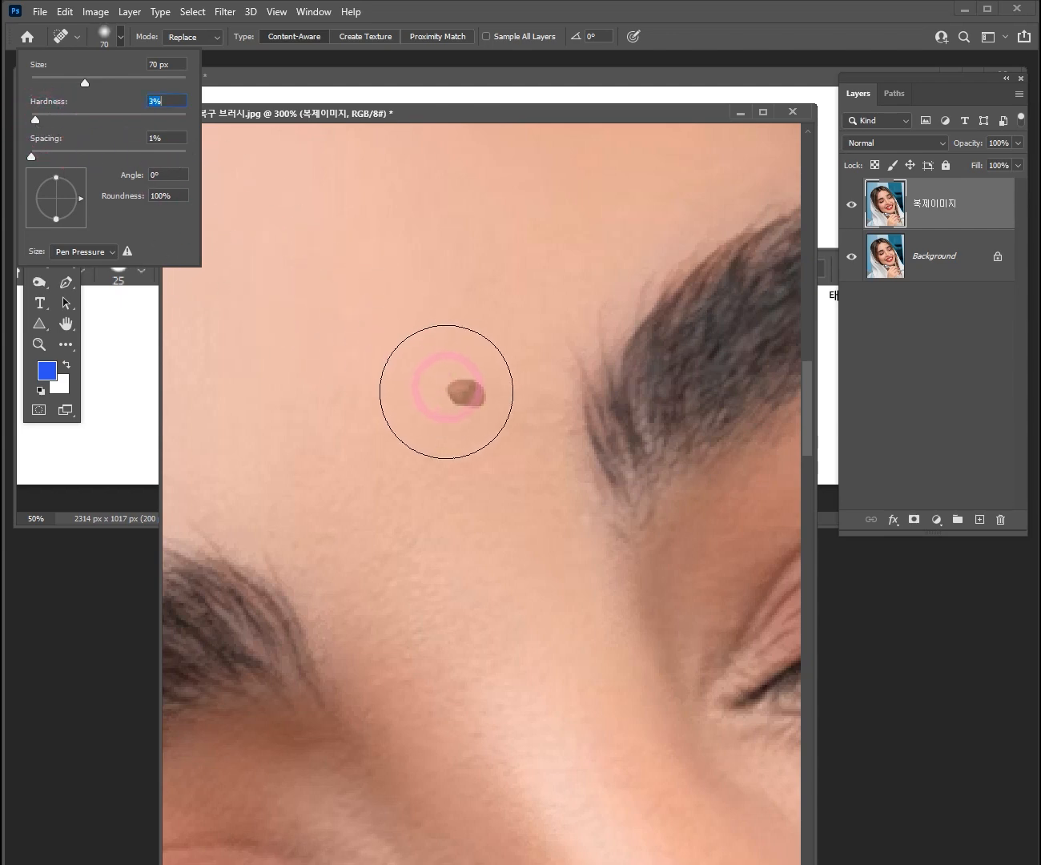
- Dab the soft Spot Healing Brush repeatedly over the mole at the inner tip of the eyebrow
{"action": "left_click_drag", "start_coordinate": [318, 536], "coordinate": [445, 447]}
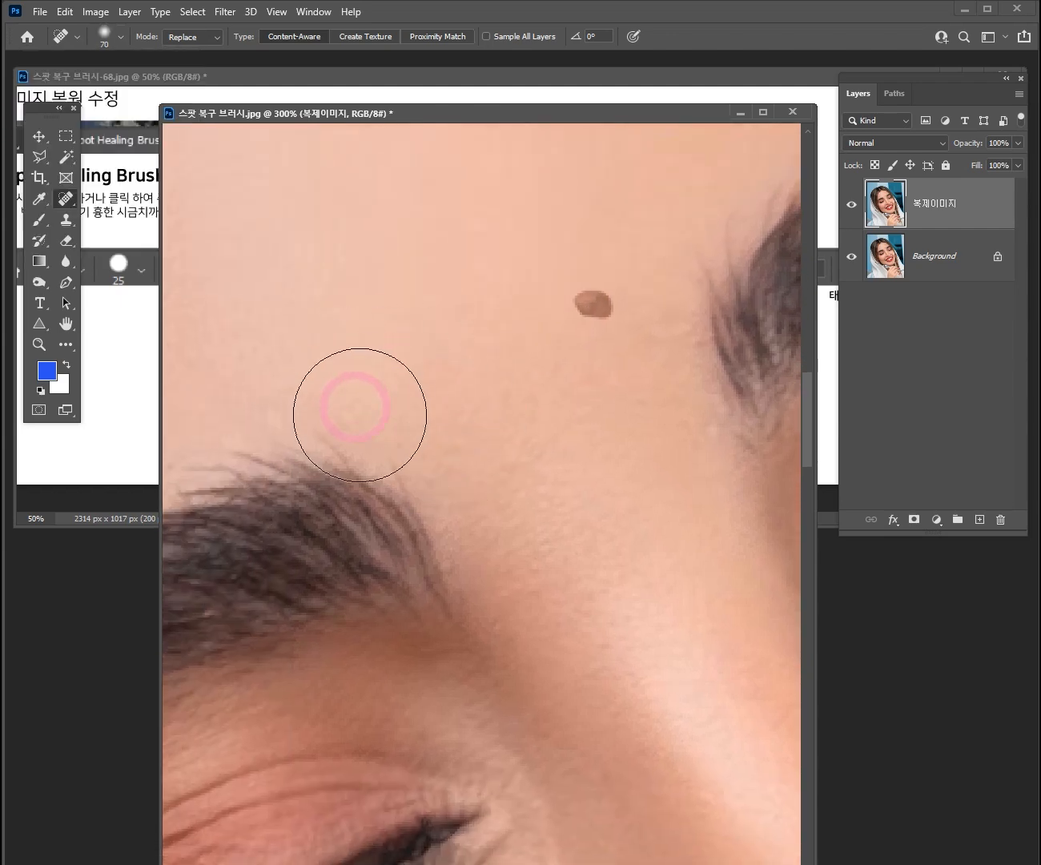
{"action": "left_click_drag", "start_coordinate": [377, 437], "coordinate": [516, 388]}
{"action": "left_click", "coordinate": [441, 410]}
{"action": "left_click", "coordinate": [452, 379]}
{"action": "left_click", "coordinate": [448, 399]}
{"action": "left_click", "coordinate": [379, 337]}
{"action": "left_click", "coordinate": [522, 293]}
{"action": "left_click", "coordinate": [363, 360]}
{"action": "left_click", "coordinate": [480, 390]}
{"action": "left_click", "coordinate": [402, 418]}
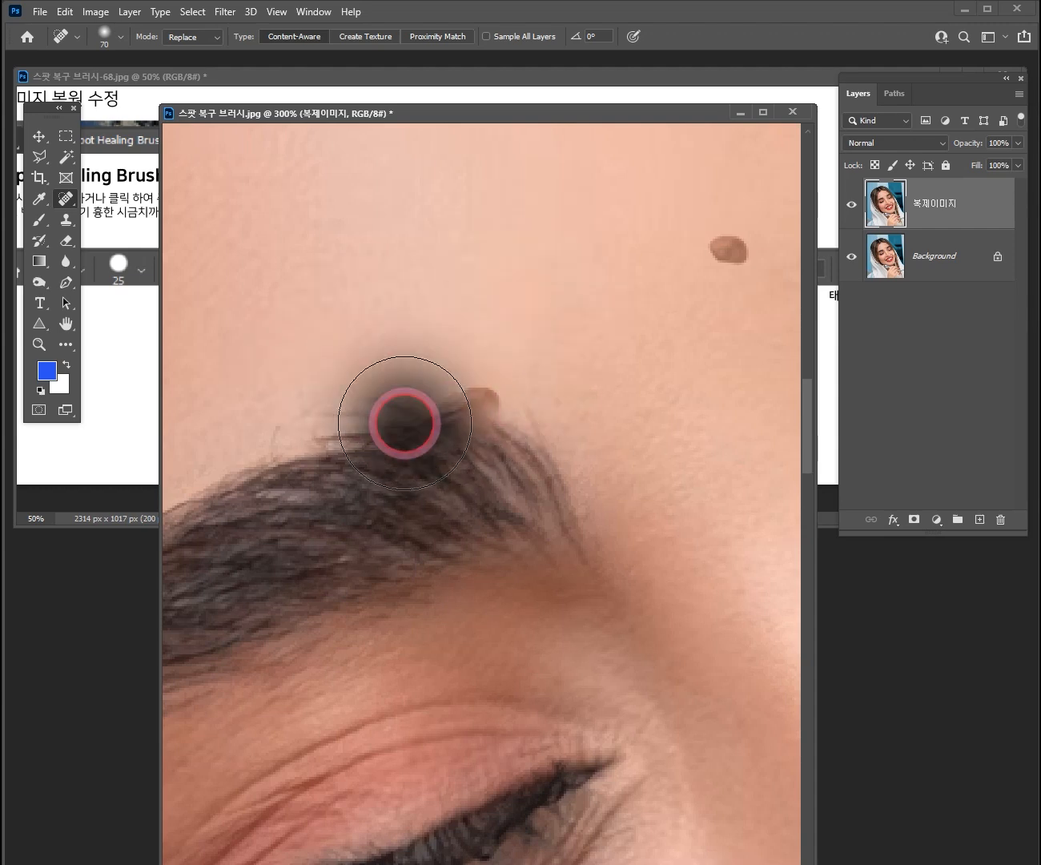
{"action": "left_click", "coordinate": [521, 275]}
{"action": "left_click", "coordinate": [465, 404]}
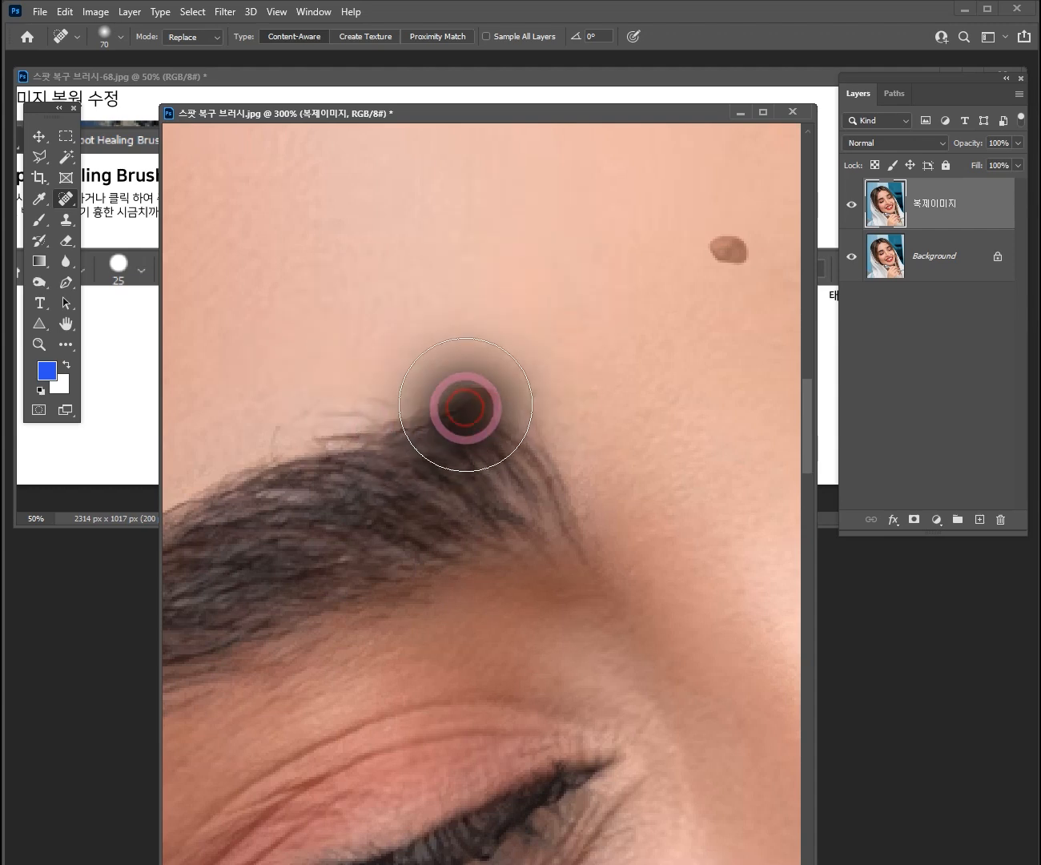
- Raise the Spot Healing Brush hardness to 100%
{"action": "left_click", "coordinate": [118, 37]}
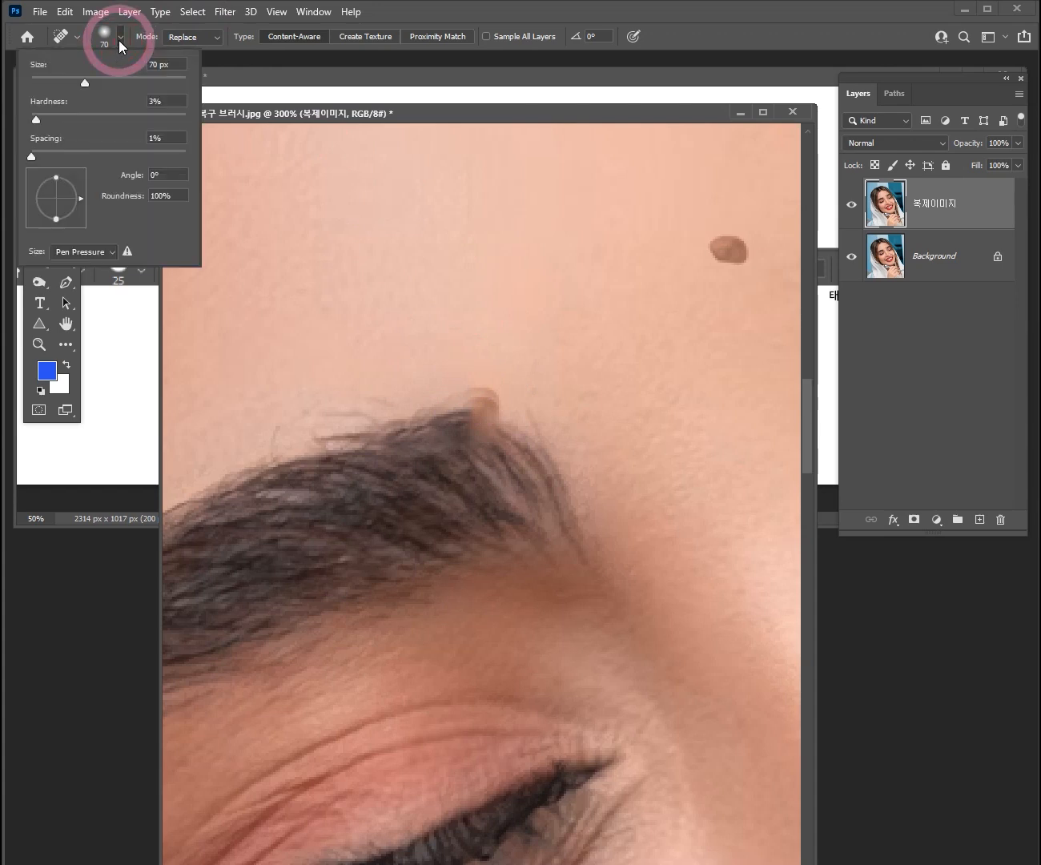
{"action": "left_click", "coordinate": [40, 117]}
{"action": "left_click_drag", "start_coordinate": [39, 116], "coordinate": [186, 118]}
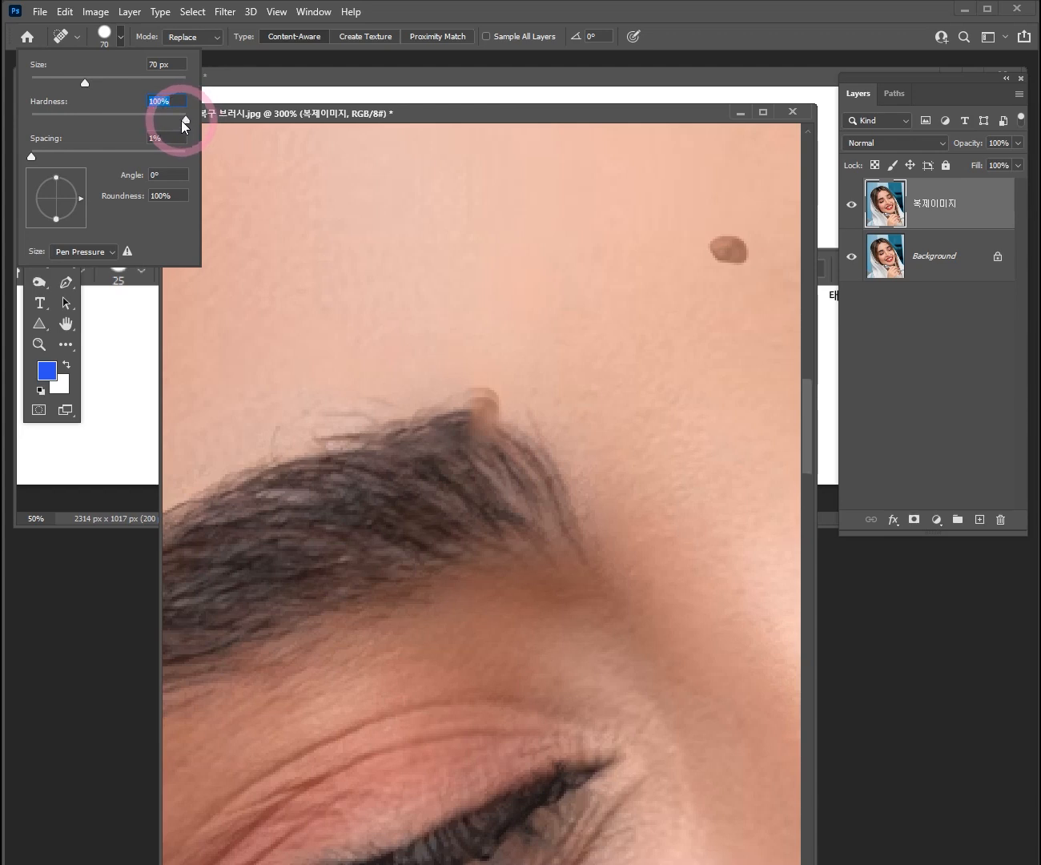
- Heal the remaining mole and the skin along the eyebrow's inner upper edge with repeated hard-edged dabs
{"action": "left_click", "coordinate": [446, 375]}
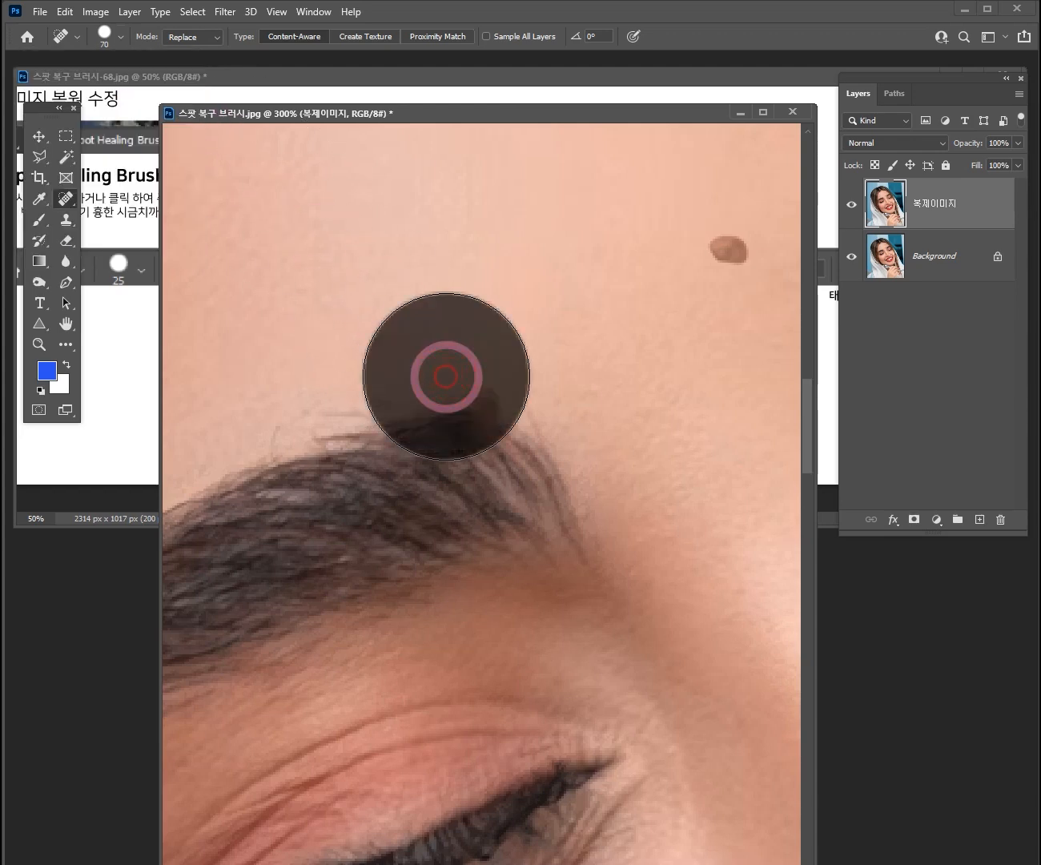
{"action": "left_click", "coordinate": [446, 376]}
{"action": "left_click", "coordinate": [446, 376]}
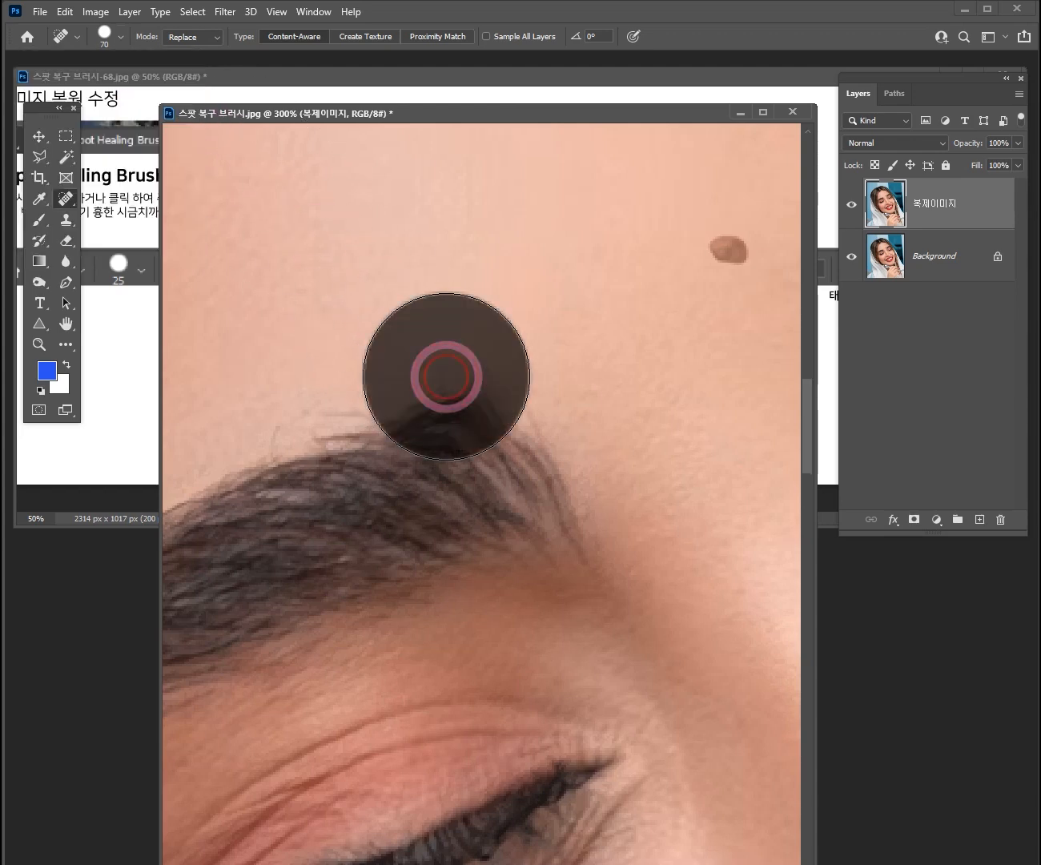
{"action": "left_click", "coordinate": [445, 376]}
{"action": "left_click", "coordinate": [447, 377]}
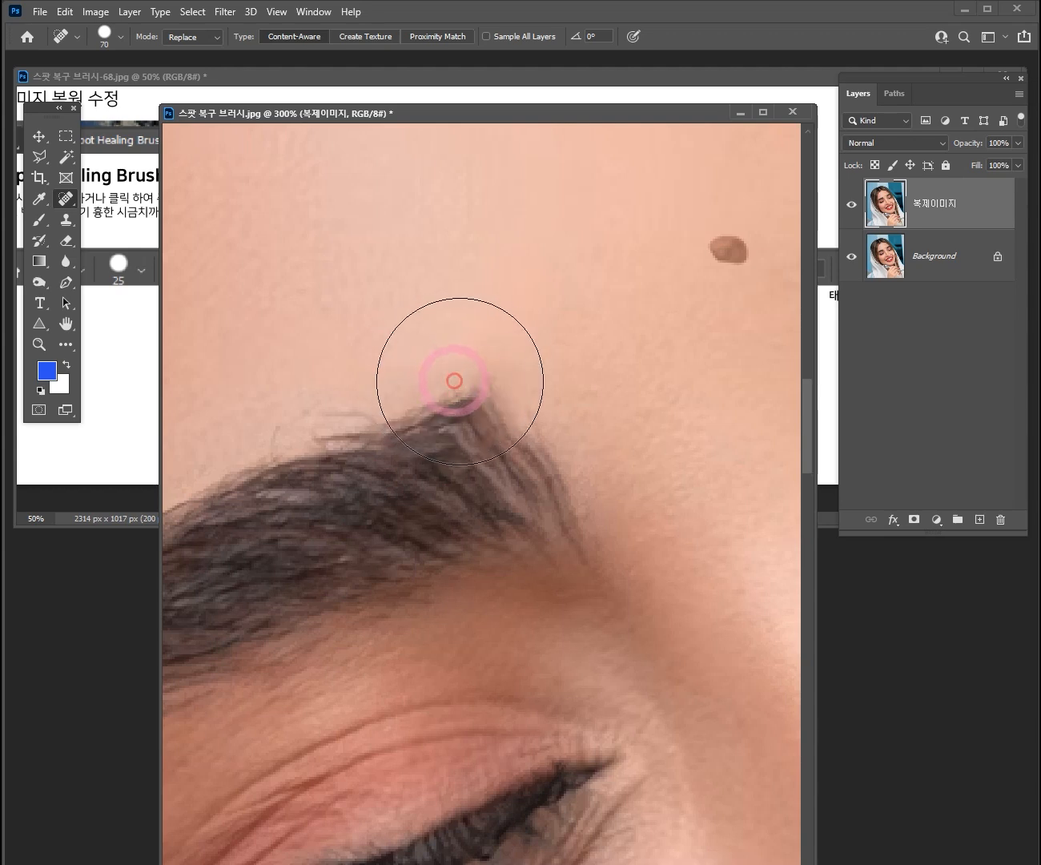
{"action": "left_click", "coordinate": [437, 390]}
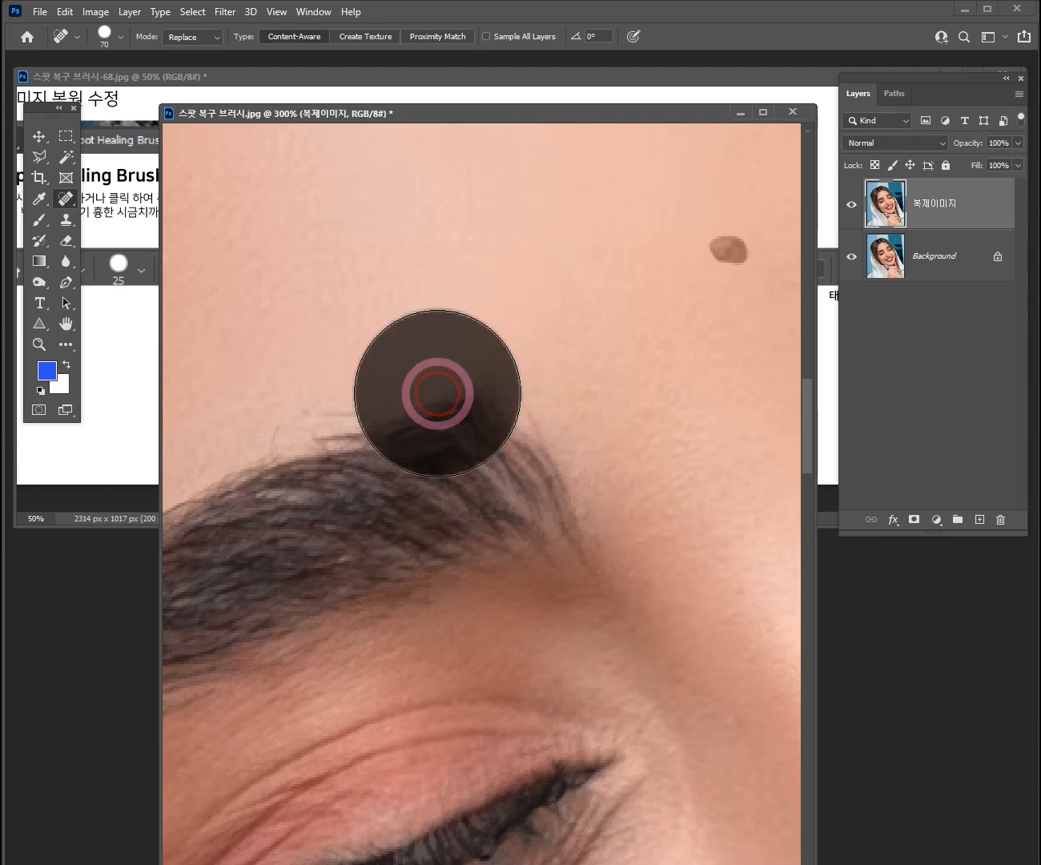
{"action": "left_click", "coordinate": [444, 394]}
{"action": "left_click", "coordinate": [480, 410]}
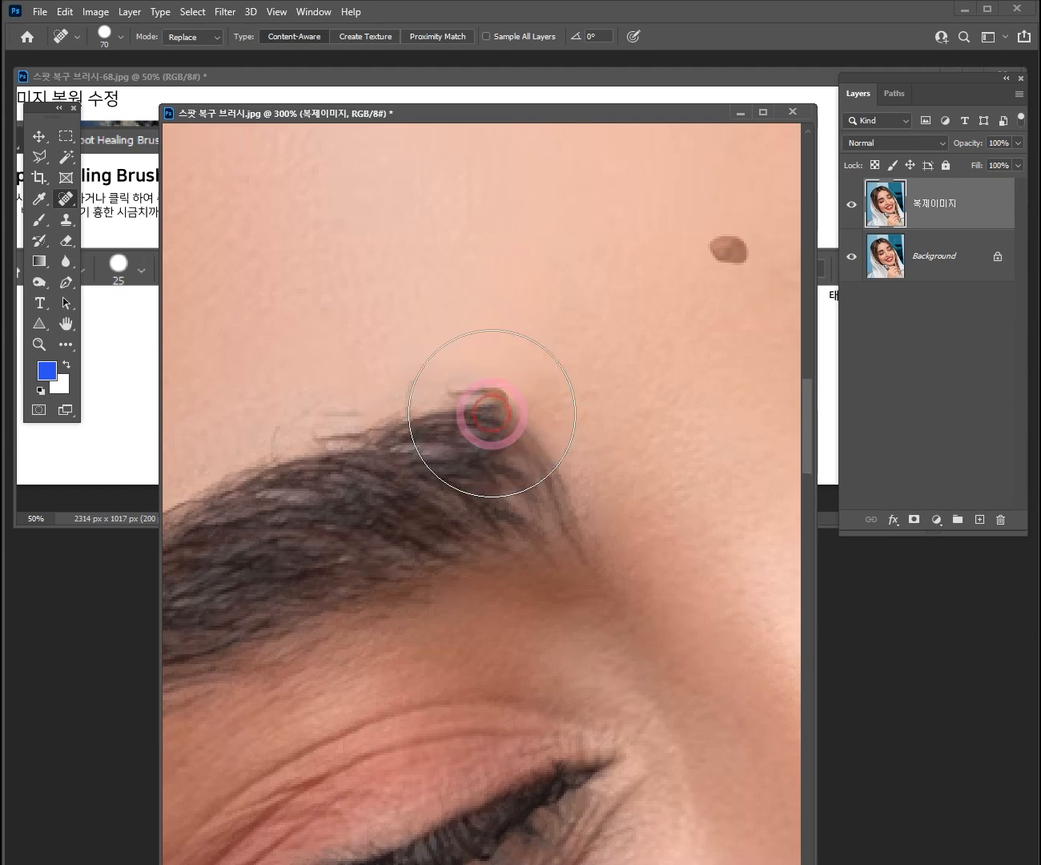
{"action": "left_click", "coordinate": [539, 366]}
{"action": "left_click", "coordinate": [388, 389]}
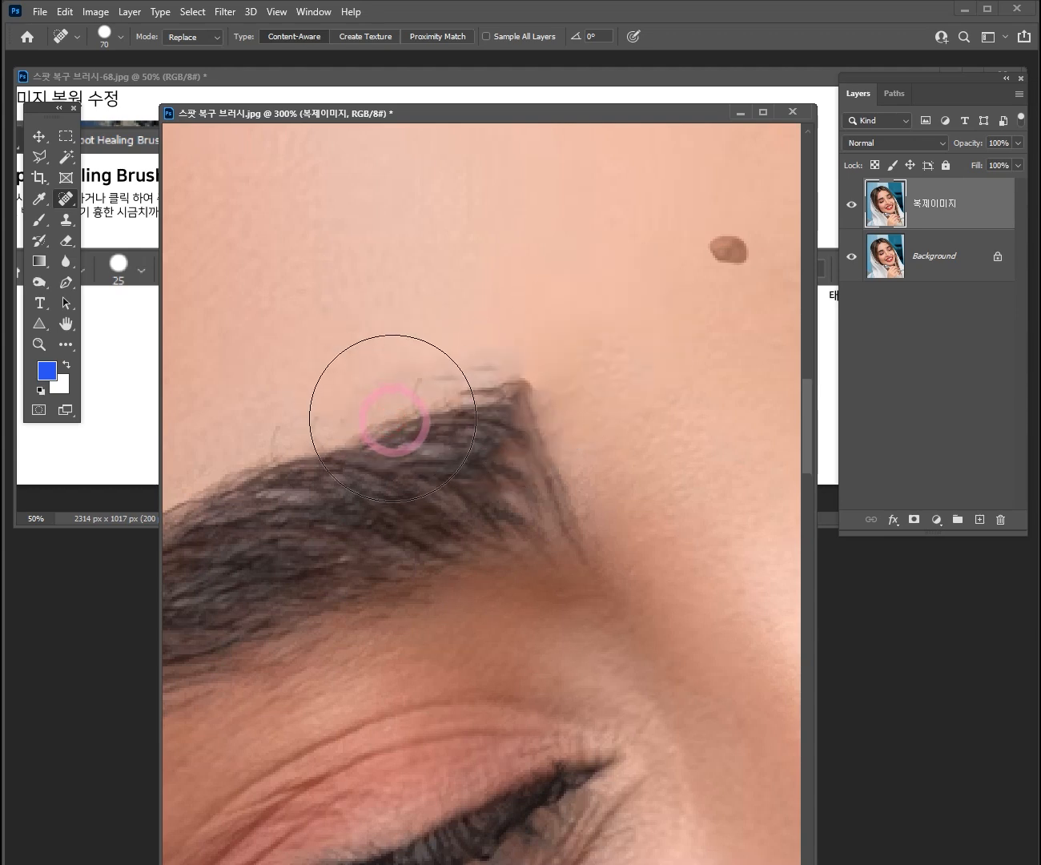
{"action": "left_click", "coordinate": [395, 418]}
- Set the brush hardness to 47% and the spacing to 1000%
{"action": "left_click", "coordinate": [123, 36]}
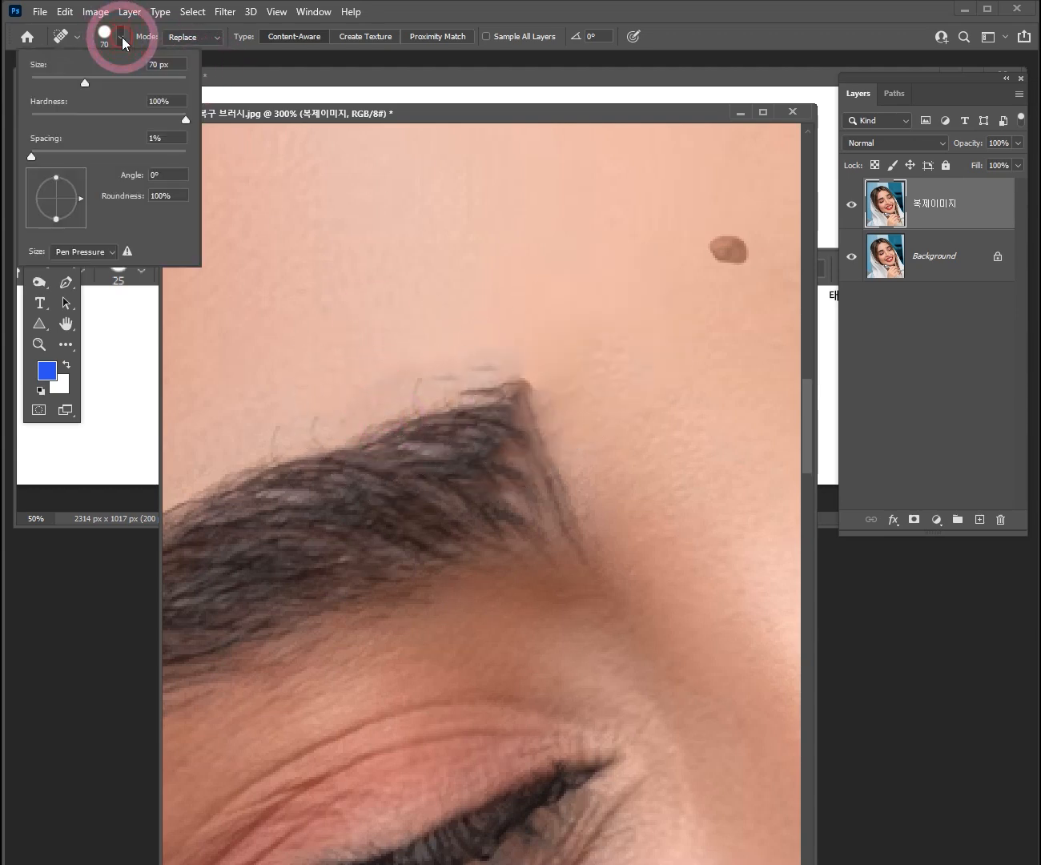
{"action": "left_click", "coordinate": [107, 115]}
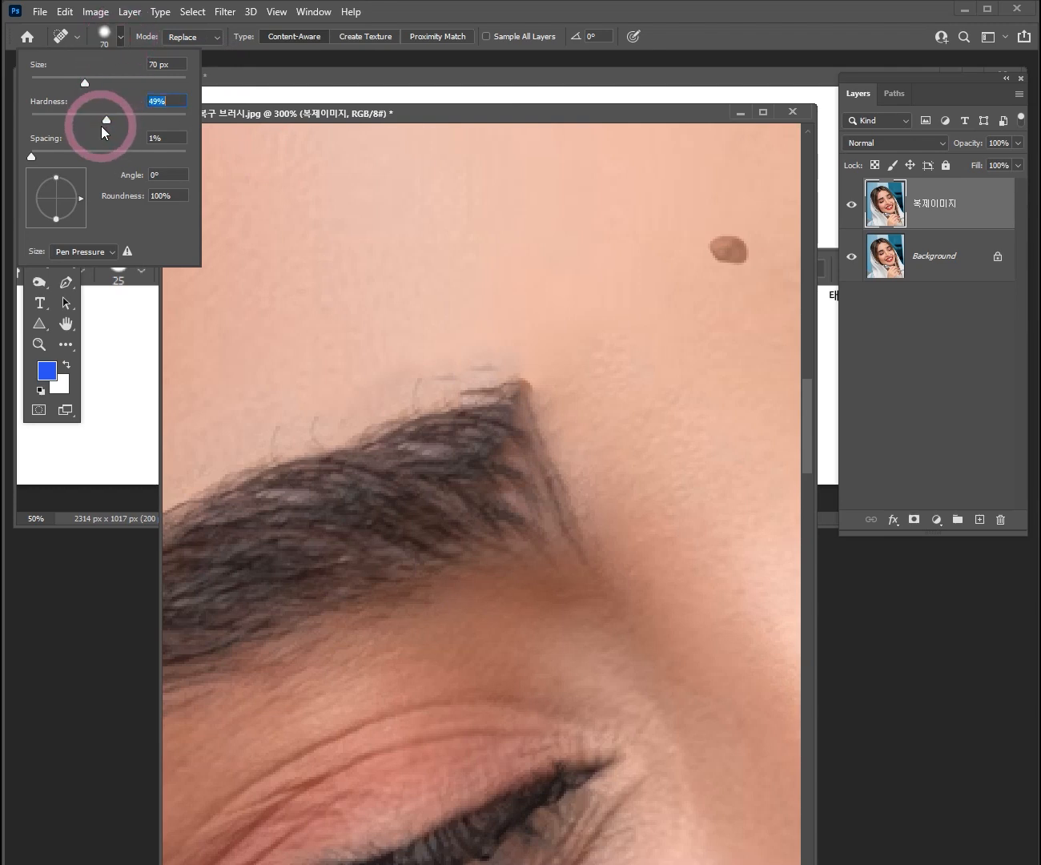
{"action": "left_click", "coordinate": [104, 120]}
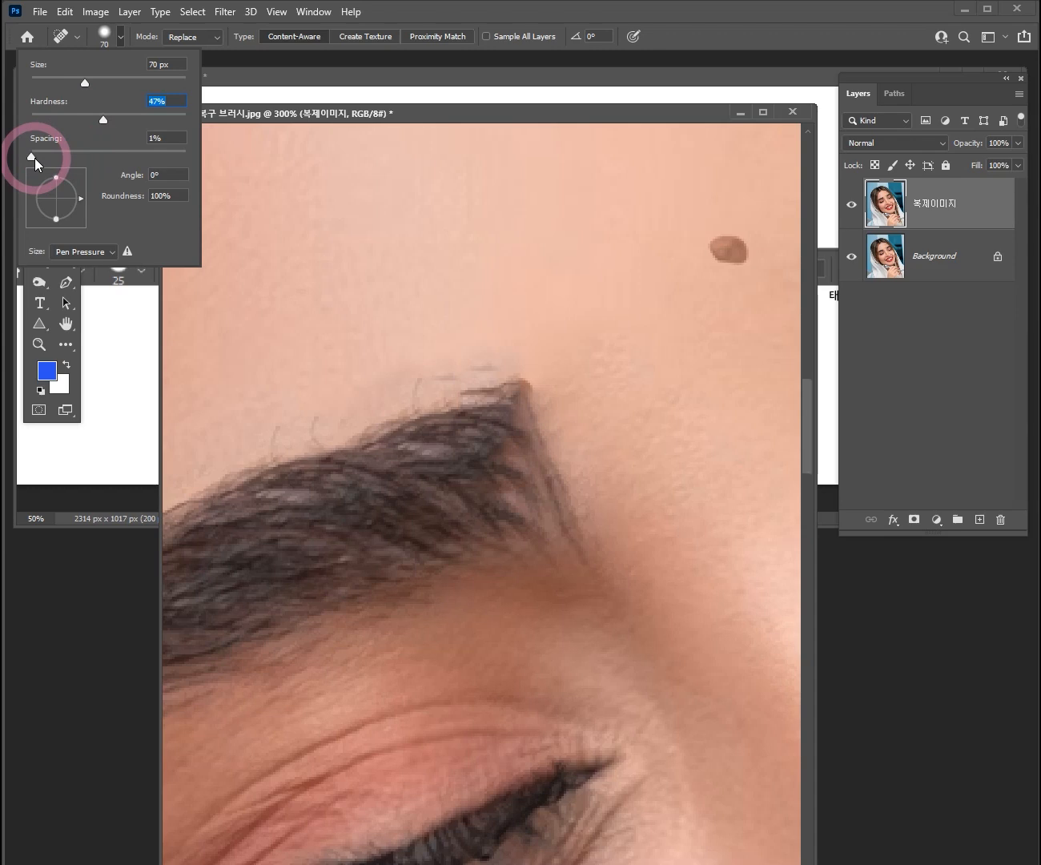
{"action": "left_click_drag", "start_coordinate": [32, 156], "coordinate": [189, 156]}
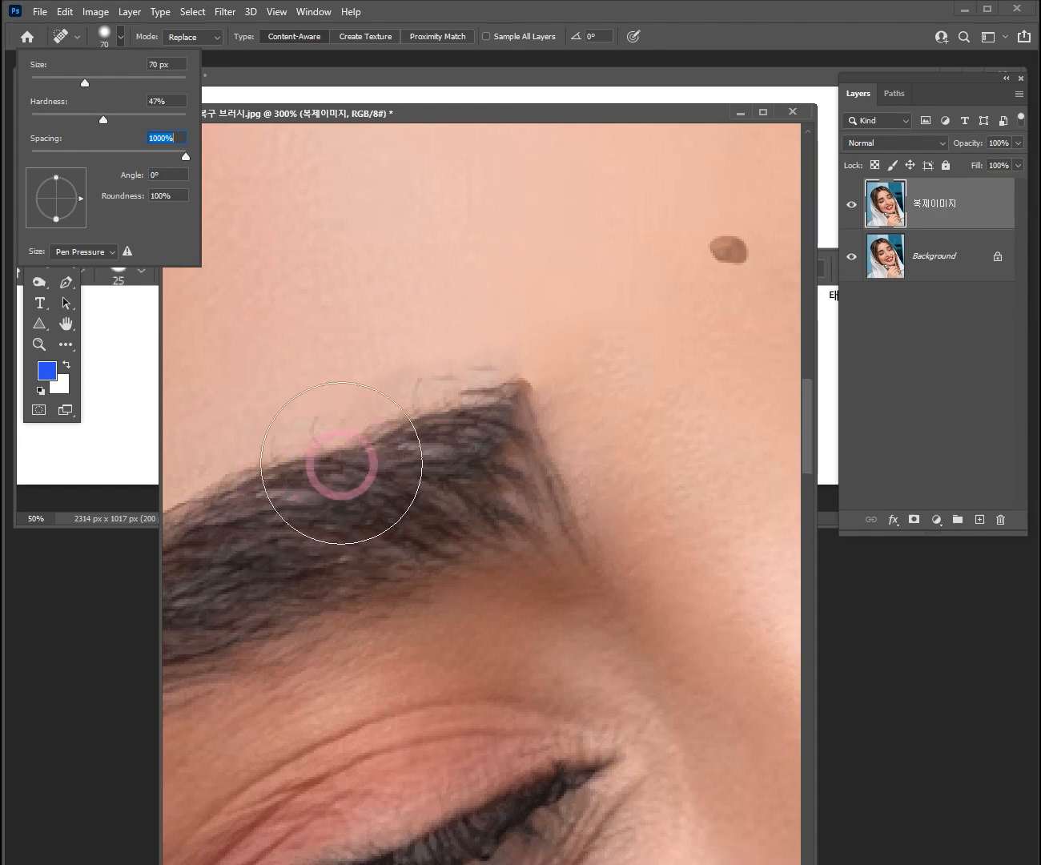
- Change the healing mode to Normal and try two widely spaced diagonal strokes across the forehead
{"action": "left_click", "coordinate": [440, 387], "text": "ctrl+alt"}
{"action": "left_click_drag", "start_coordinate": [463, 391], "coordinate": [495, 476]}
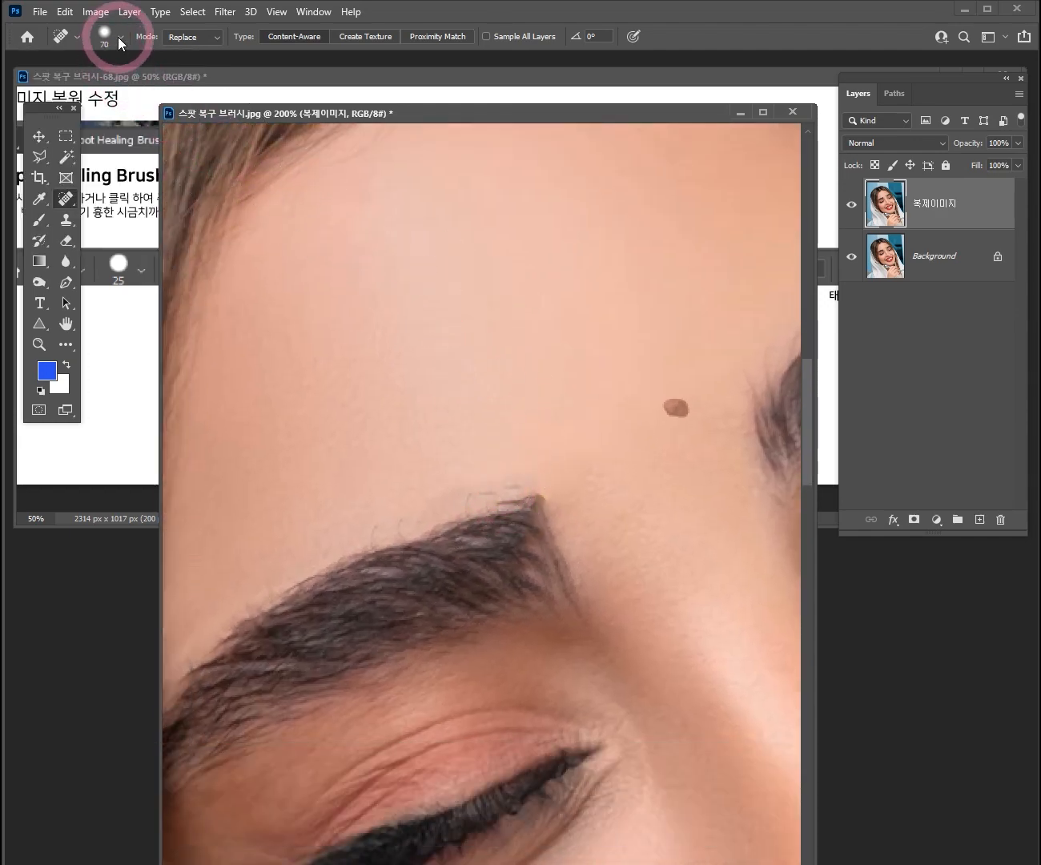
{"action": "left_click", "coordinate": [187, 38]}
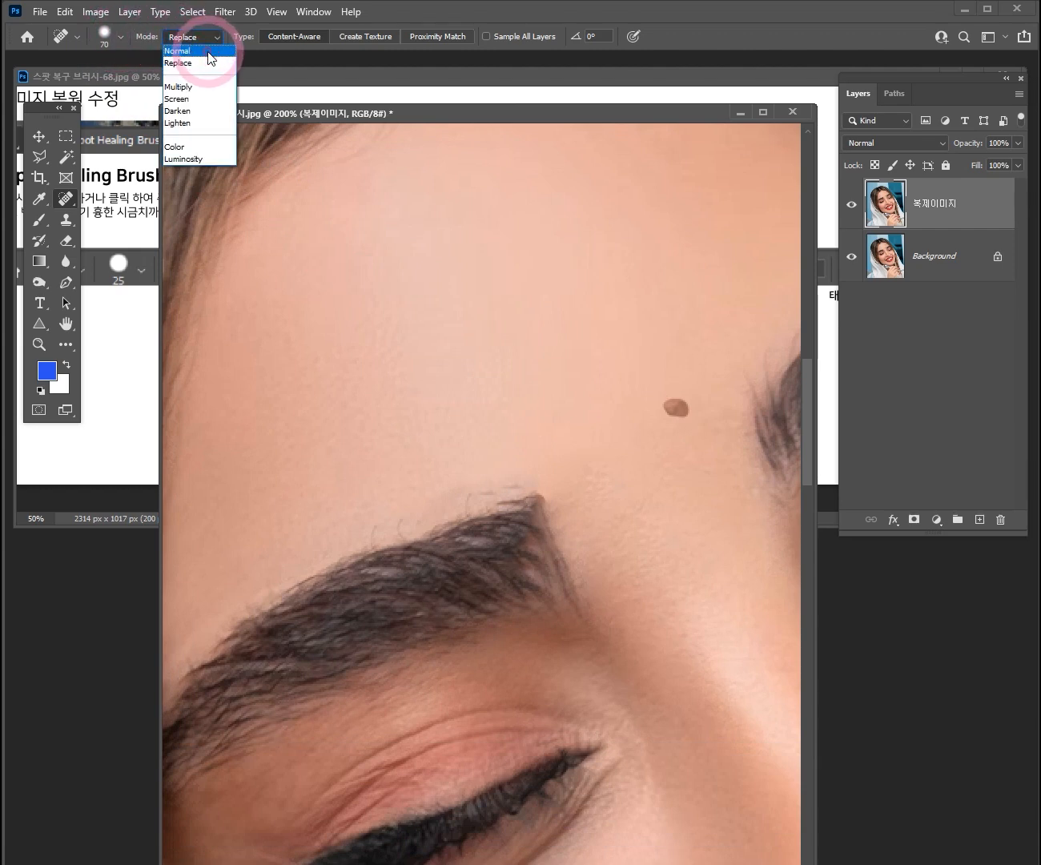
{"action": "left_click", "coordinate": [207, 51]}
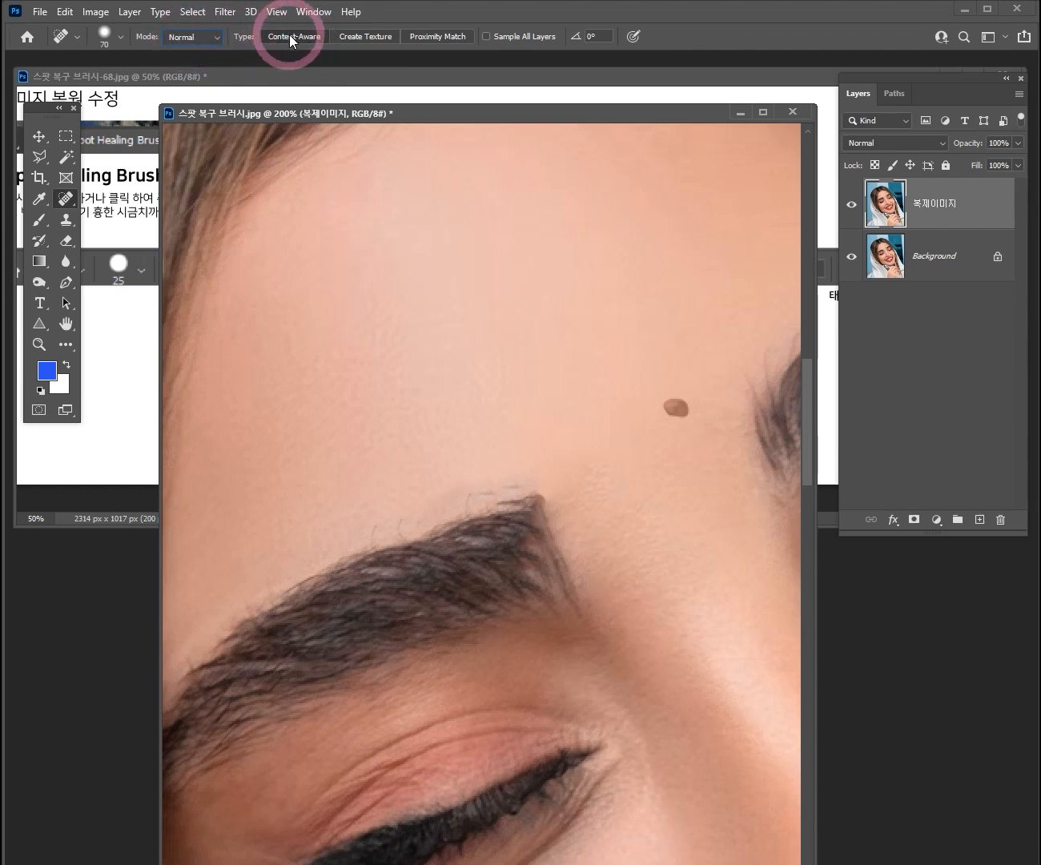
{"action": "left_click", "coordinate": [120, 36]}
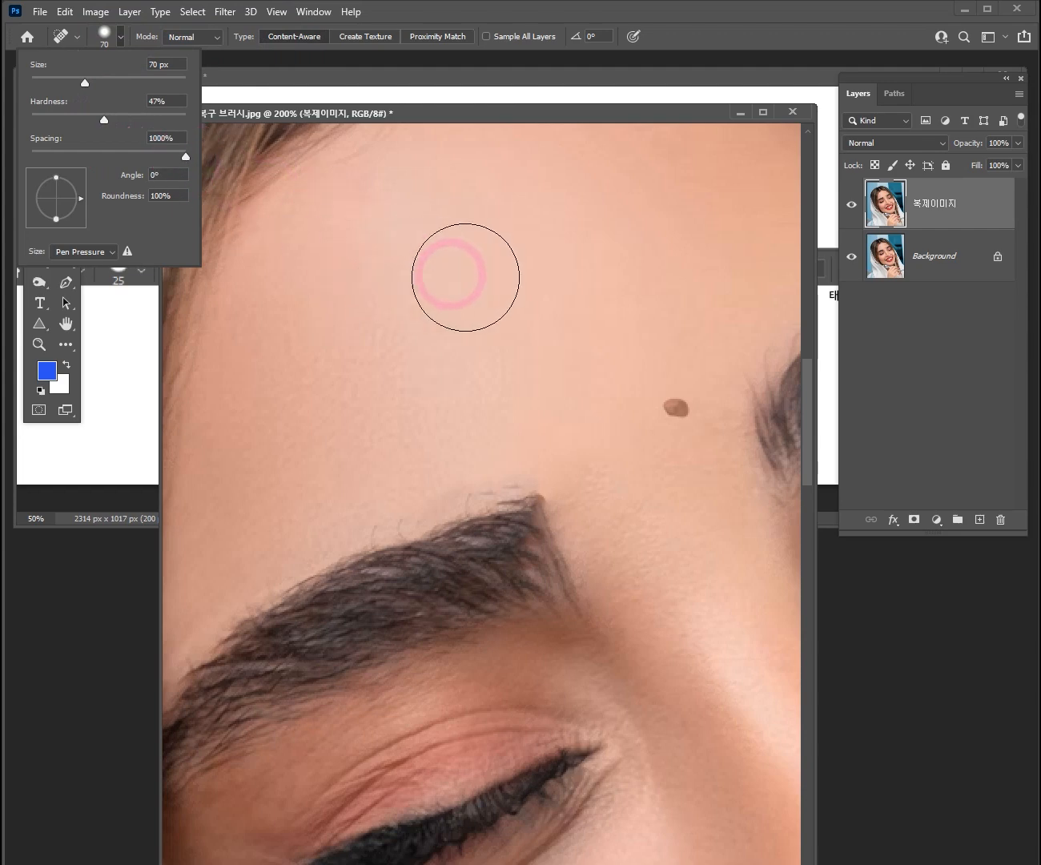
{"action": "mouse_move", "coordinate": [543, 261]}
{"action": "left_mouse_down"}
{"action": "mouse_move", "coordinate": [408, 307]}
{"action": "mouse_move", "coordinate": [302, 361]}
{"action": "left_mouse_up"}
{"action": "mouse_move", "coordinate": [569, 266]}
{"action": "left_mouse_down"}
{"action": "mouse_move", "coordinate": [483, 290]}
{"action": "mouse_move", "coordinate": [345, 371]}
{"action": "mouse_move", "coordinate": [365, 389]}
{"action": "left_mouse_up"}
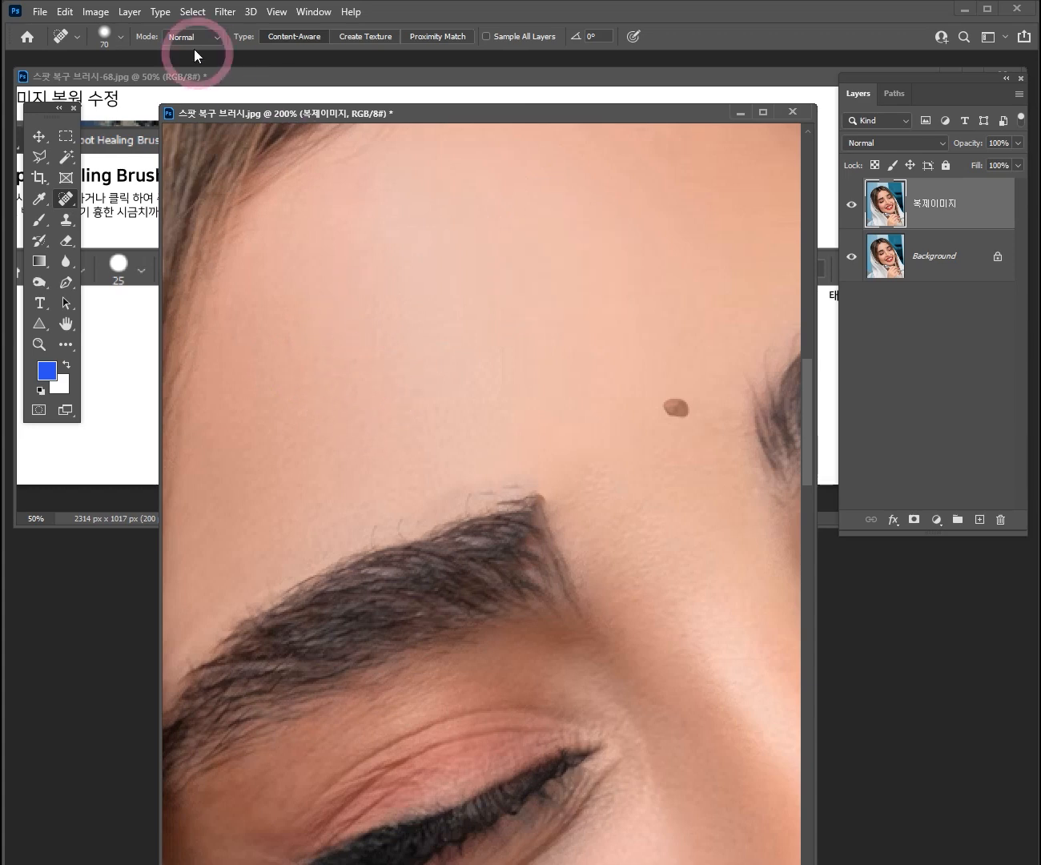
- Reduce the brush spacing to 1% and paint two continuous diagonal healing strokes across the forehead
{"action": "left_click", "coordinate": [117, 36]}
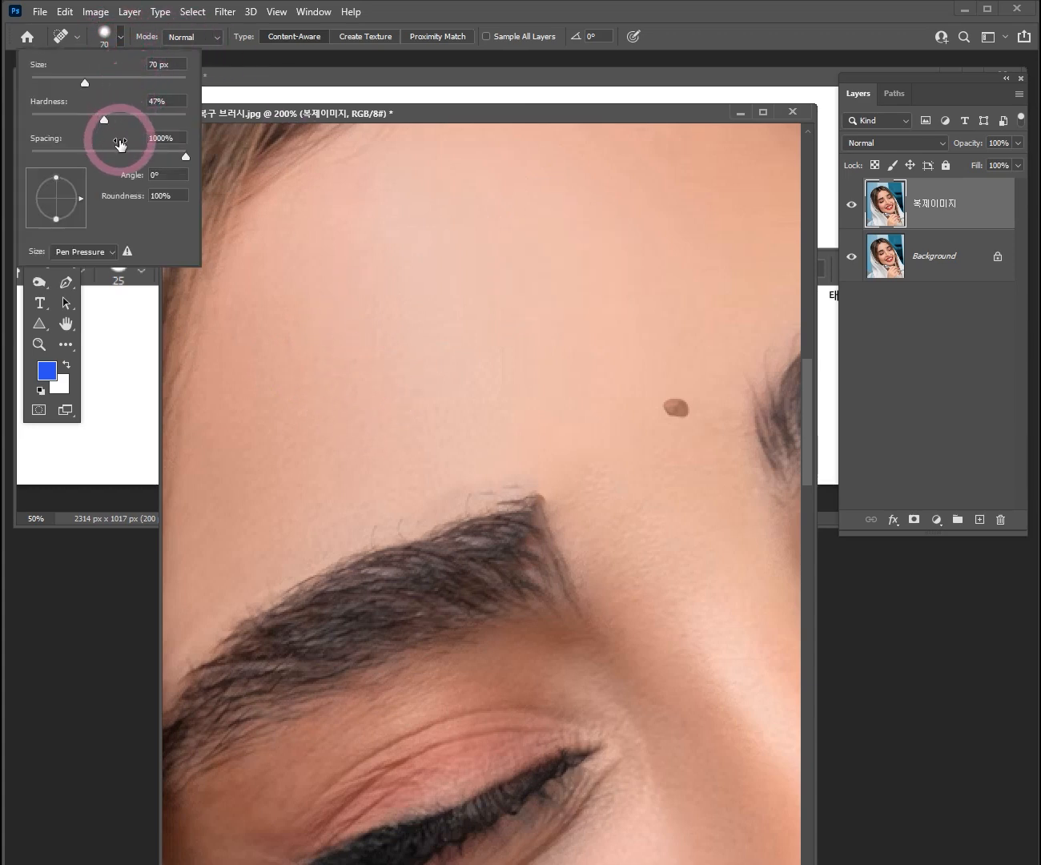
{"action": "left_click_drag", "start_coordinate": [119, 152], "coordinate": [30, 158]}
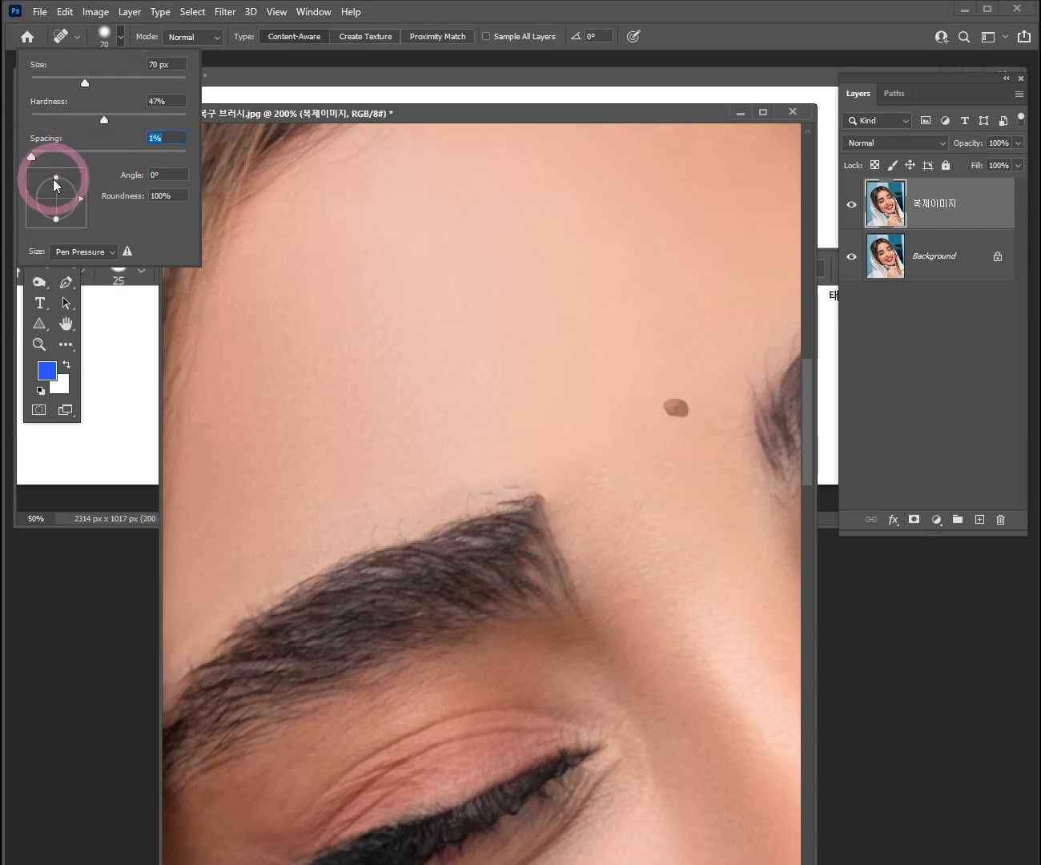
{"action": "mouse_move", "coordinate": [567, 240]}
{"action": "left_mouse_down"}
{"action": "mouse_move", "coordinate": [456, 314]}
{"action": "mouse_move", "coordinate": [285, 395]}
{"action": "mouse_move", "coordinate": [288, 405]}
{"action": "left_mouse_up"}
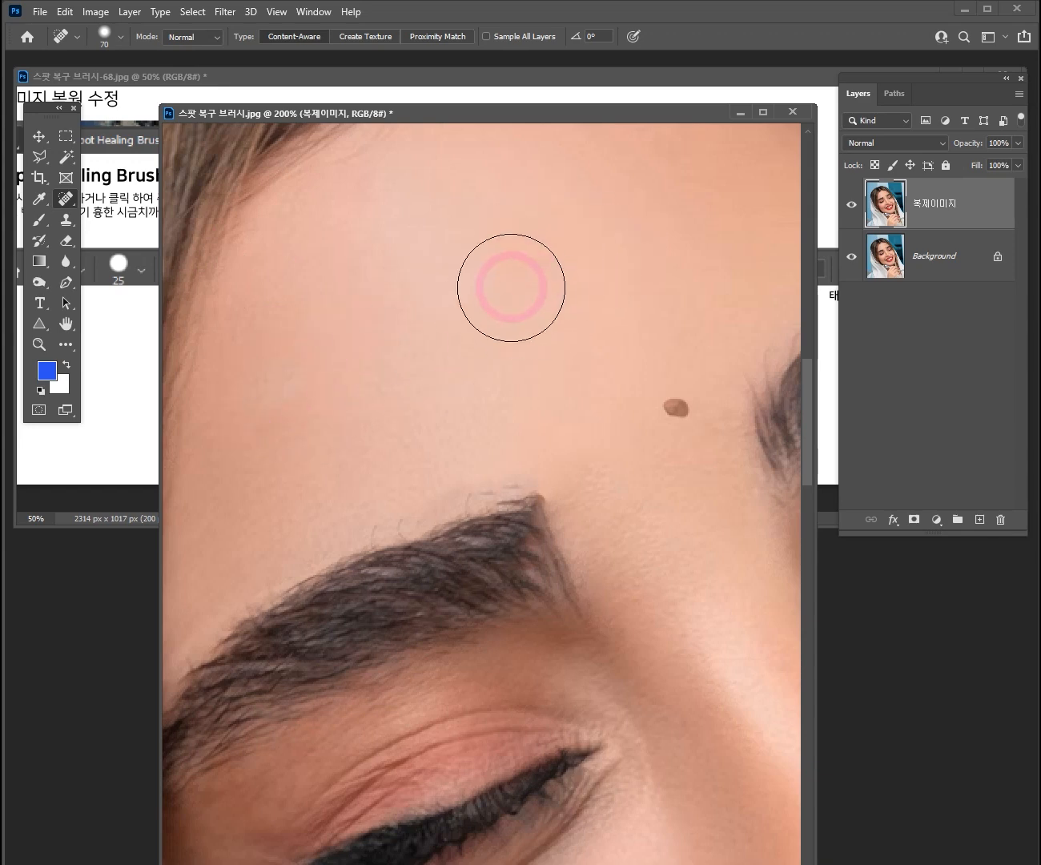
{"action": "left_click_drag", "start_coordinate": [599, 252], "coordinate": [345, 404]}
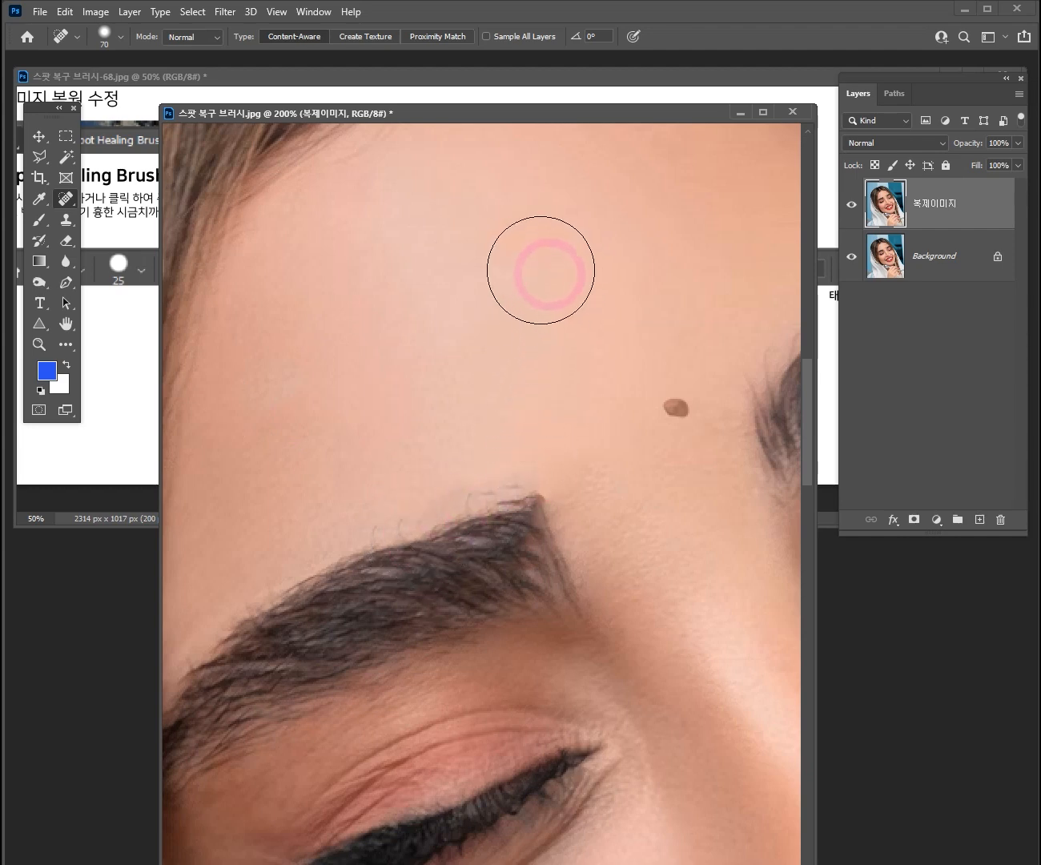
- Set the brush hardness to 44% and the spacing to 86%
{"action": "left_click", "coordinate": [120, 37]}
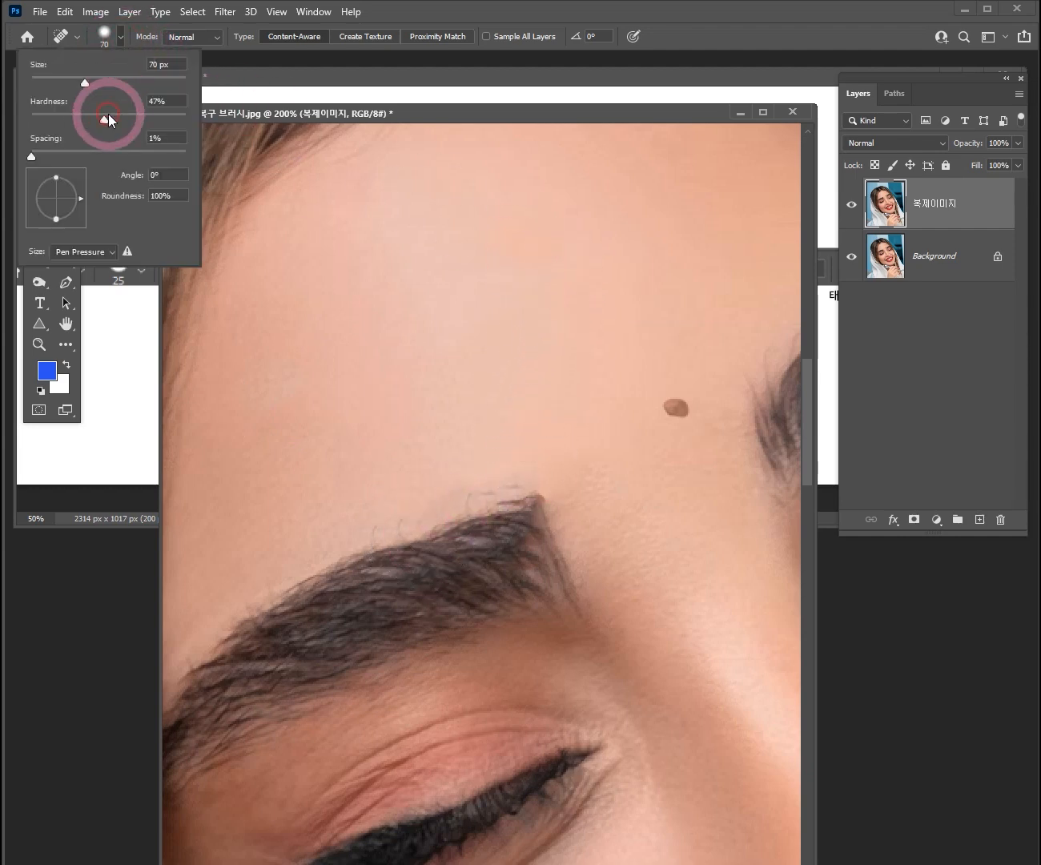
{"action": "left_click", "coordinate": [99, 153]}
{"action": "left_click_drag", "start_coordinate": [105, 122], "coordinate": [99, 120]}
{"action": "left_click", "coordinate": [96, 157]}
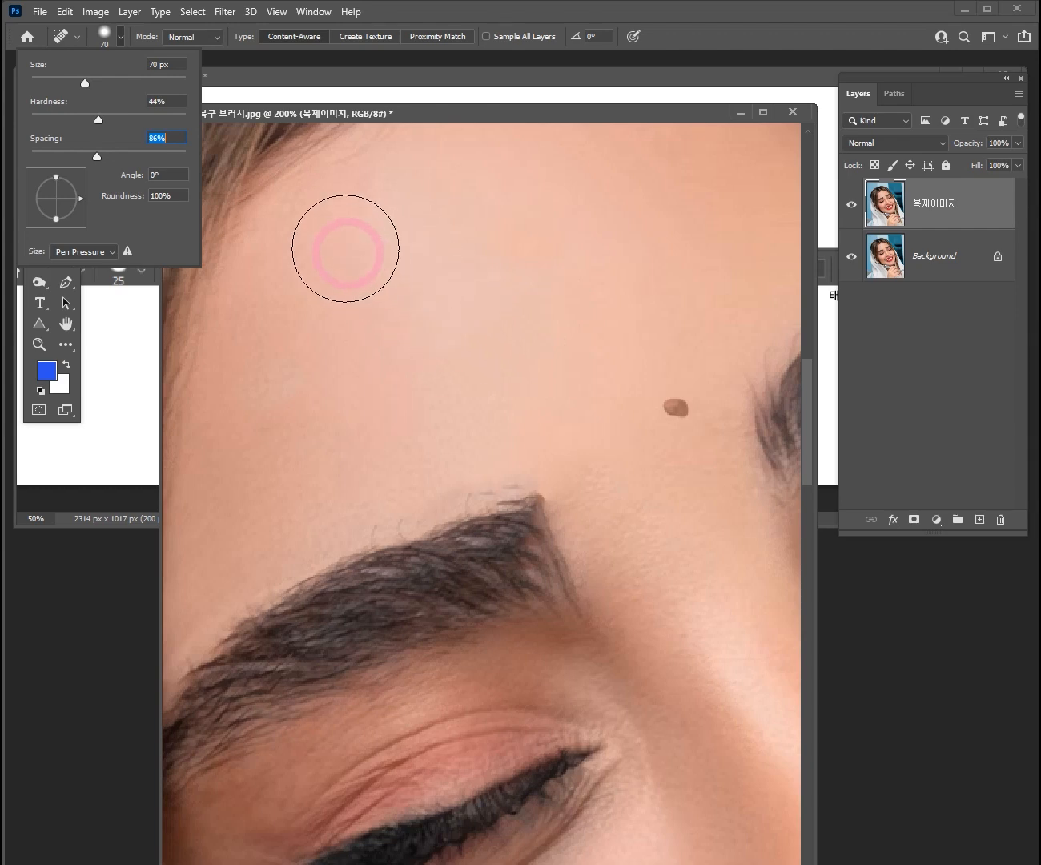
- Flatten the brush to 70% roundness and try rotating its tip to -35° and 89°
{"action": "left_click", "coordinate": [159, 196]}
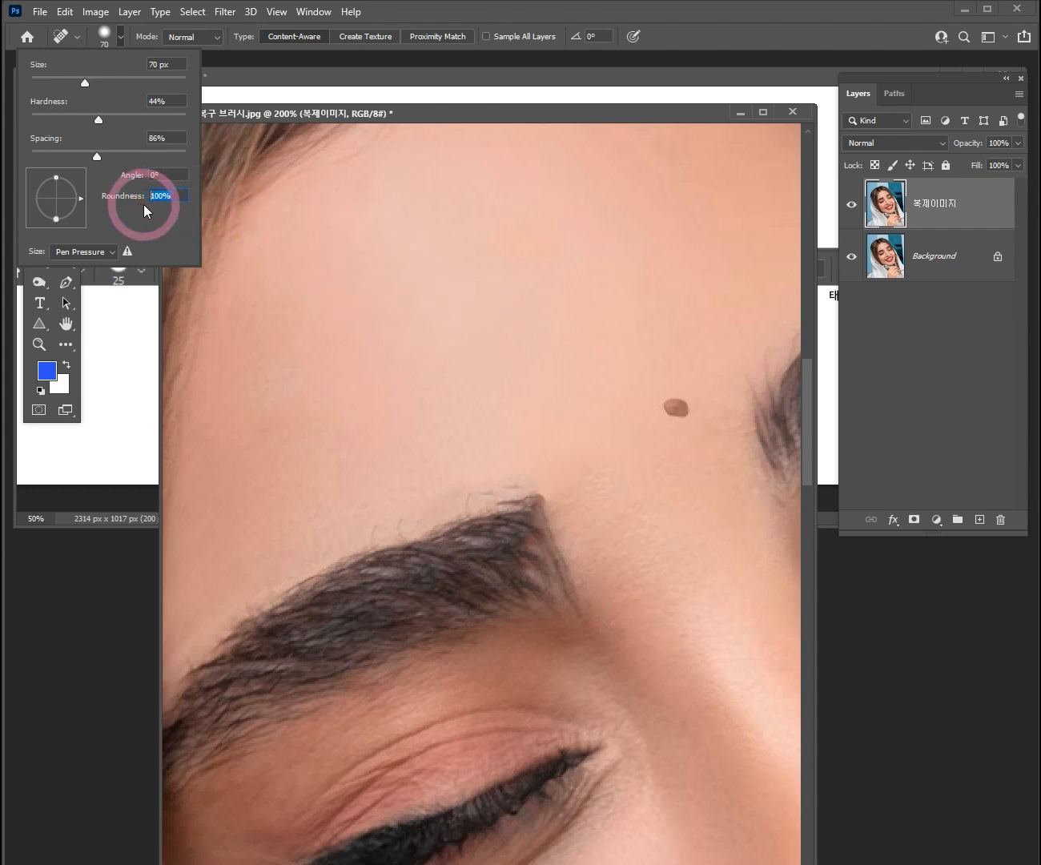
{"action": "type", "text": "70"}
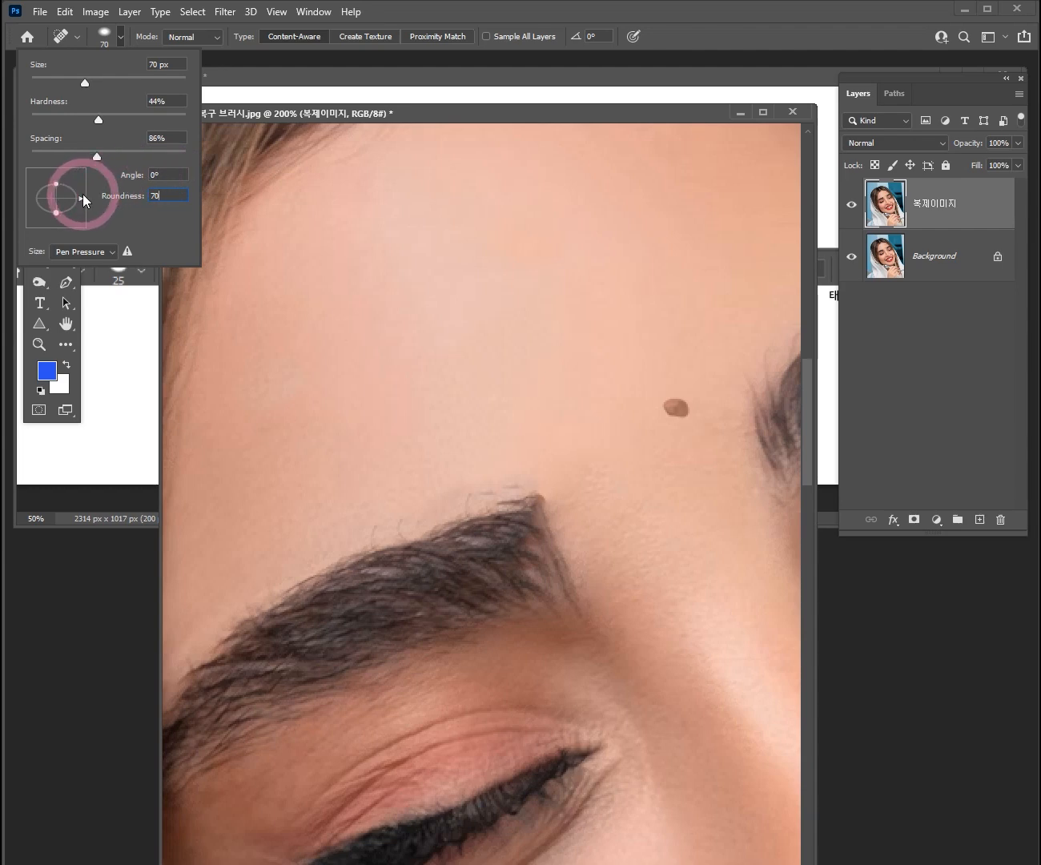
{"action": "mouse_move", "coordinate": [77, 201]}
{"action": "left_mouse_down"}
{"action": "mouse_move", "coordinate": [48, 182]}
{"action": "mouse_move", "coordinate": [76, 205]}
{"action": "mouse_move", "coordinate": [33, 213]}
{"action": "mouse_move", "coordinate": [69, 214]}
{"action": "mouse_move", "coordinate": [72, 201]}
{"action": "mouse_move", "coordinate": [76, 211]}
{"action": "left_mouse_up"}
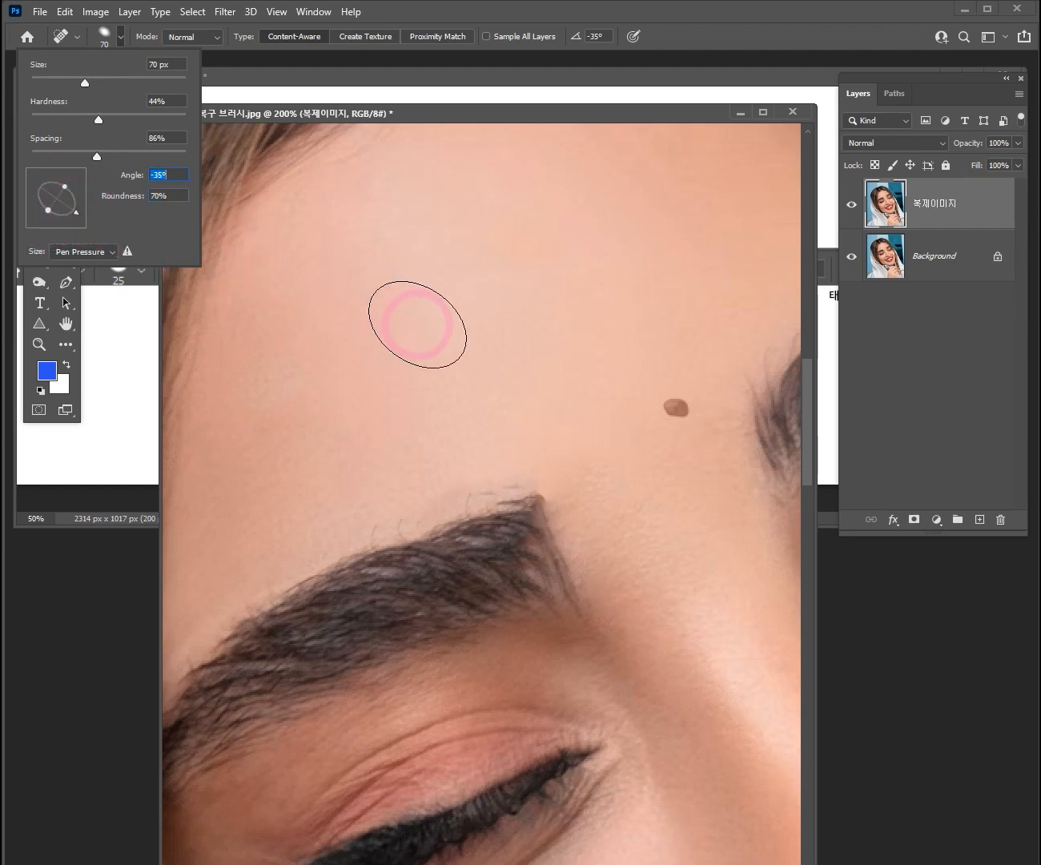
{"action": "left_click_drag", "start_coordinate": [77, 211], "coordinate": [57, 173]}
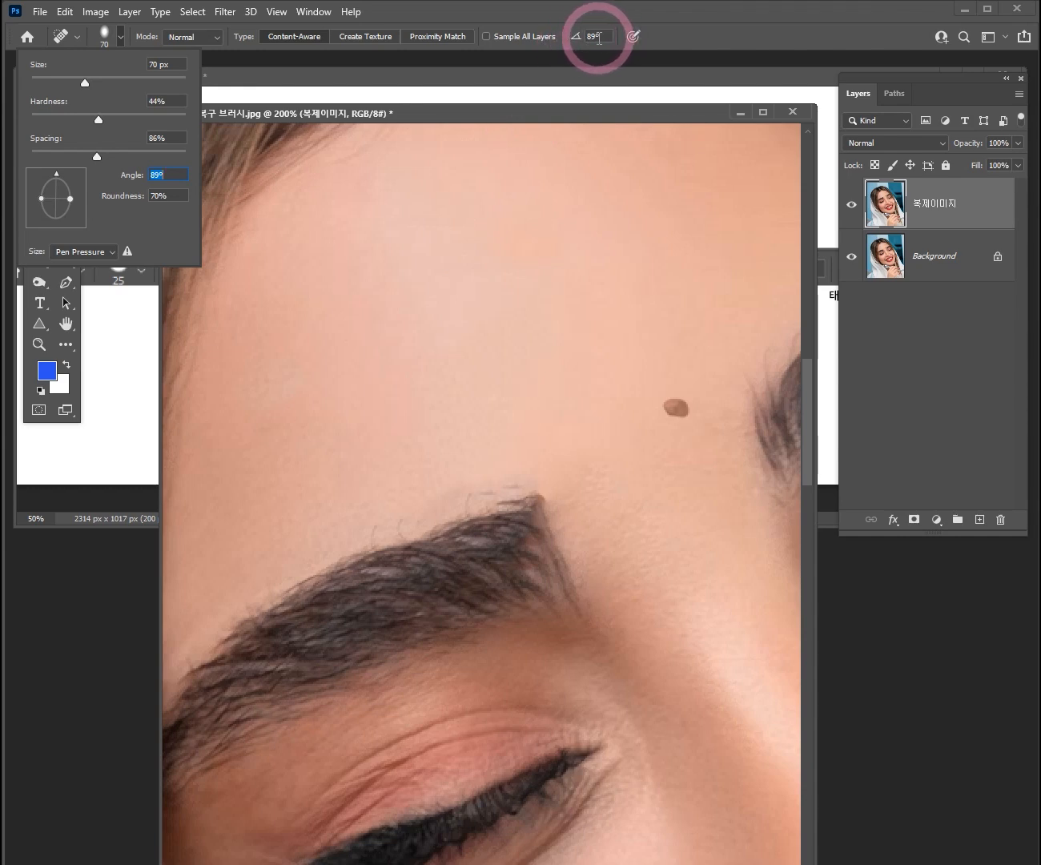
- Reset the brush angle to 0° and the roundness to 100%
{"action": "left_click", "coordinate": [157, 175]}
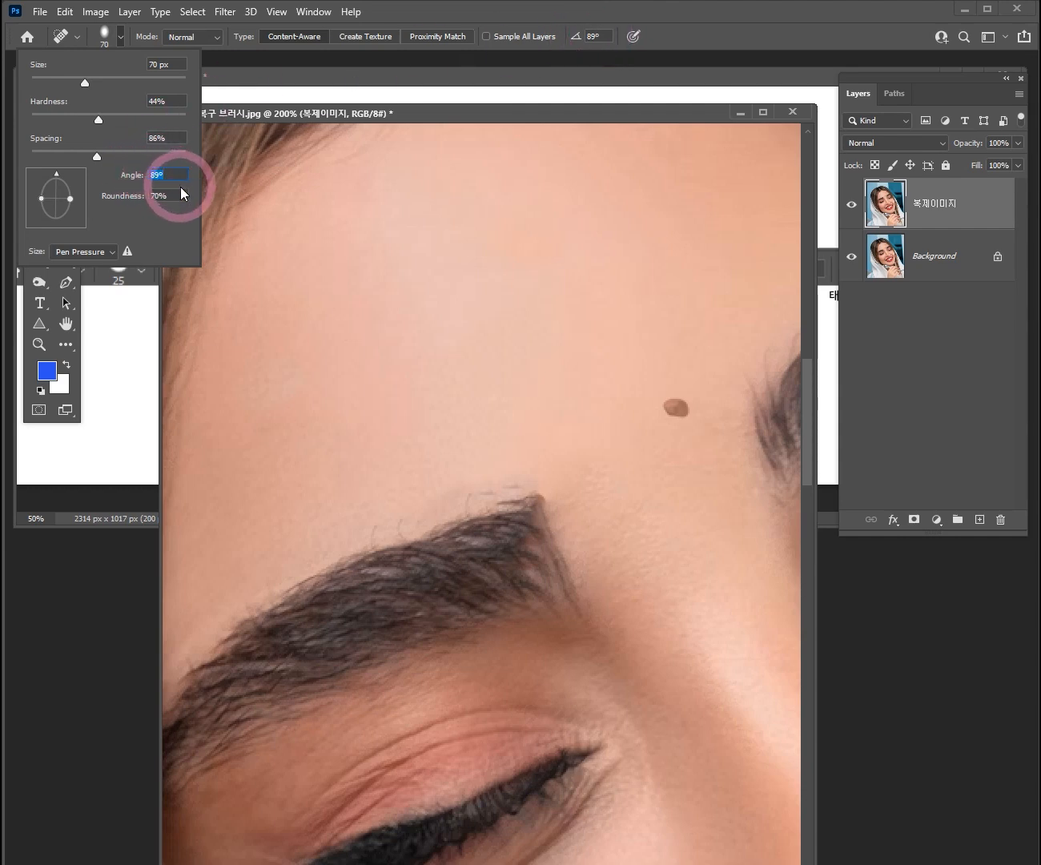
{"action": "type", "text": "0"}
{"action": "key", "text": "Tab"}
{"action": "type", "text": "100"}
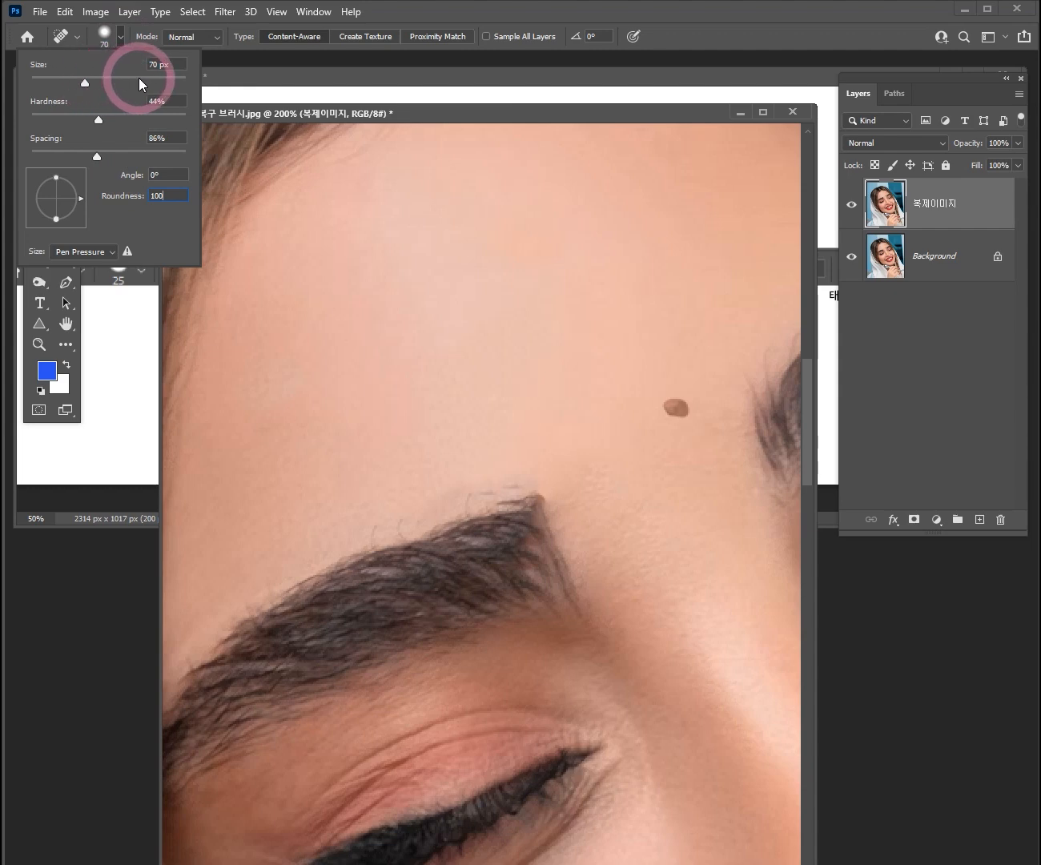
- Set the brush hardness to 48% and the spacing to 97%, and bring the forehead mole between the eyebrows into view
{"action": "left_click_drag", "start_coordinate": [97, 119], "coordinate": [106, 155]}
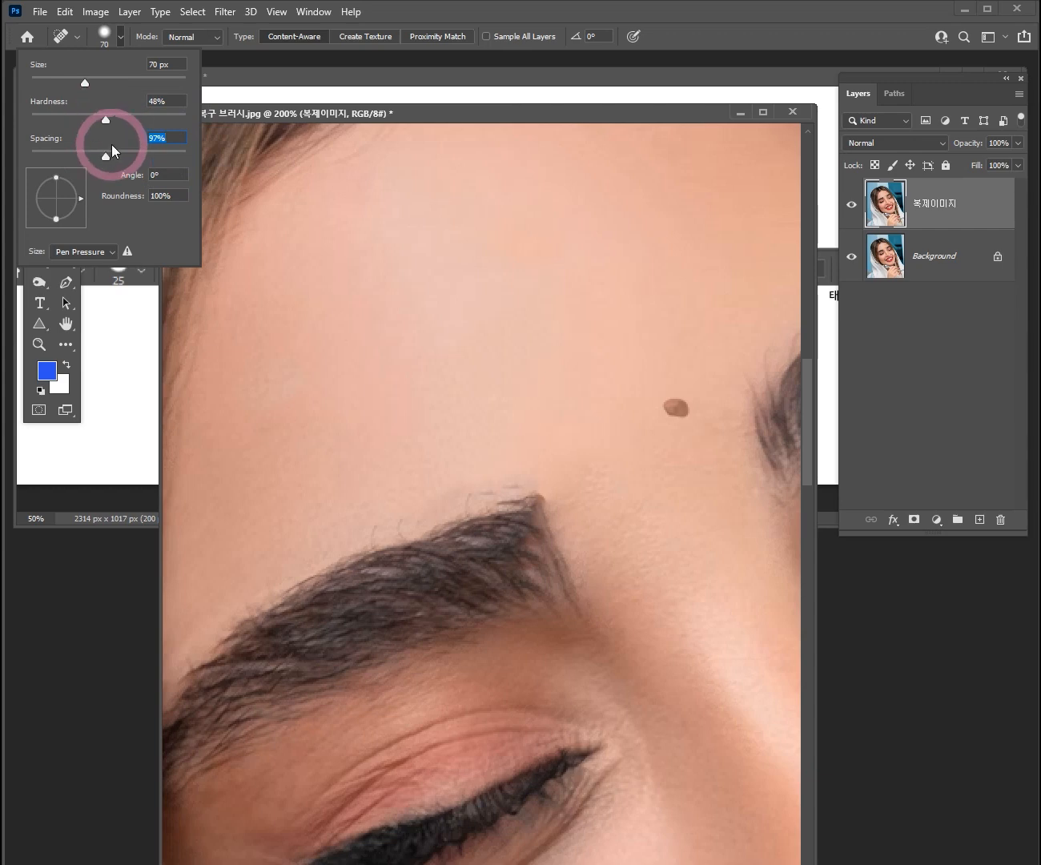
{"action": "key", "text": "Return"}
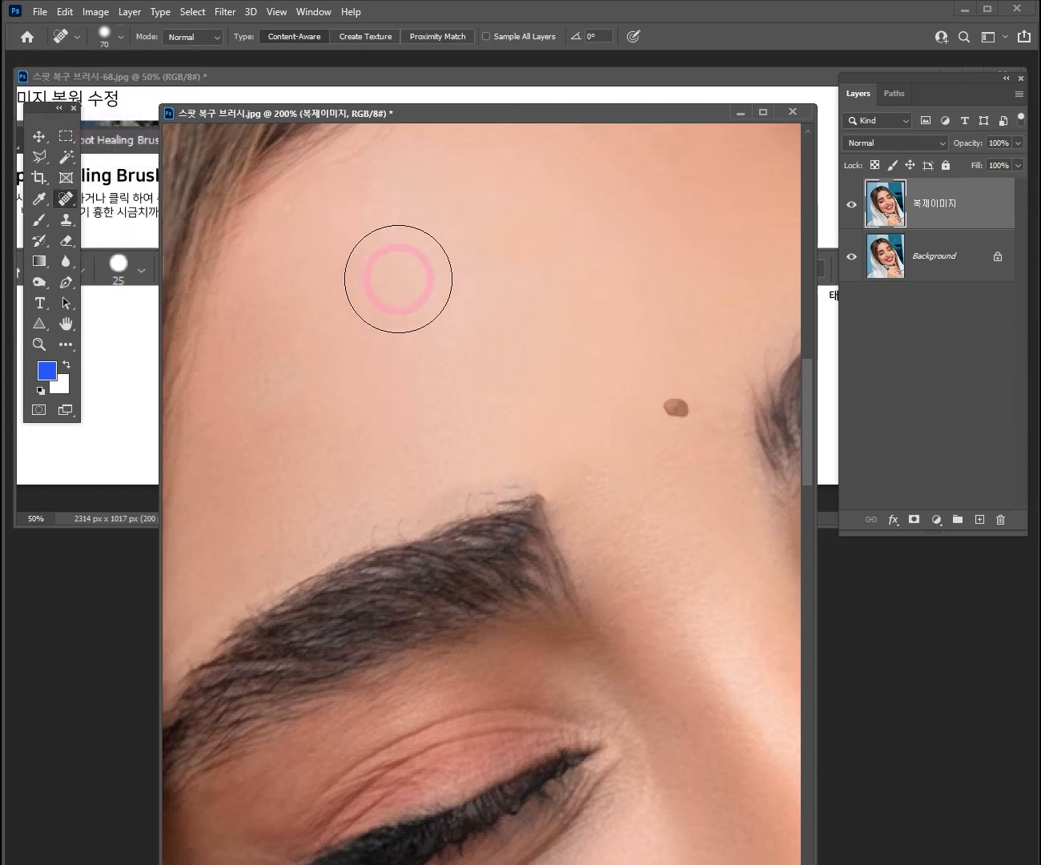
{"action": "left_click_drag", "start_coordinate": [480, 325], "coordinate": [449, 325]}
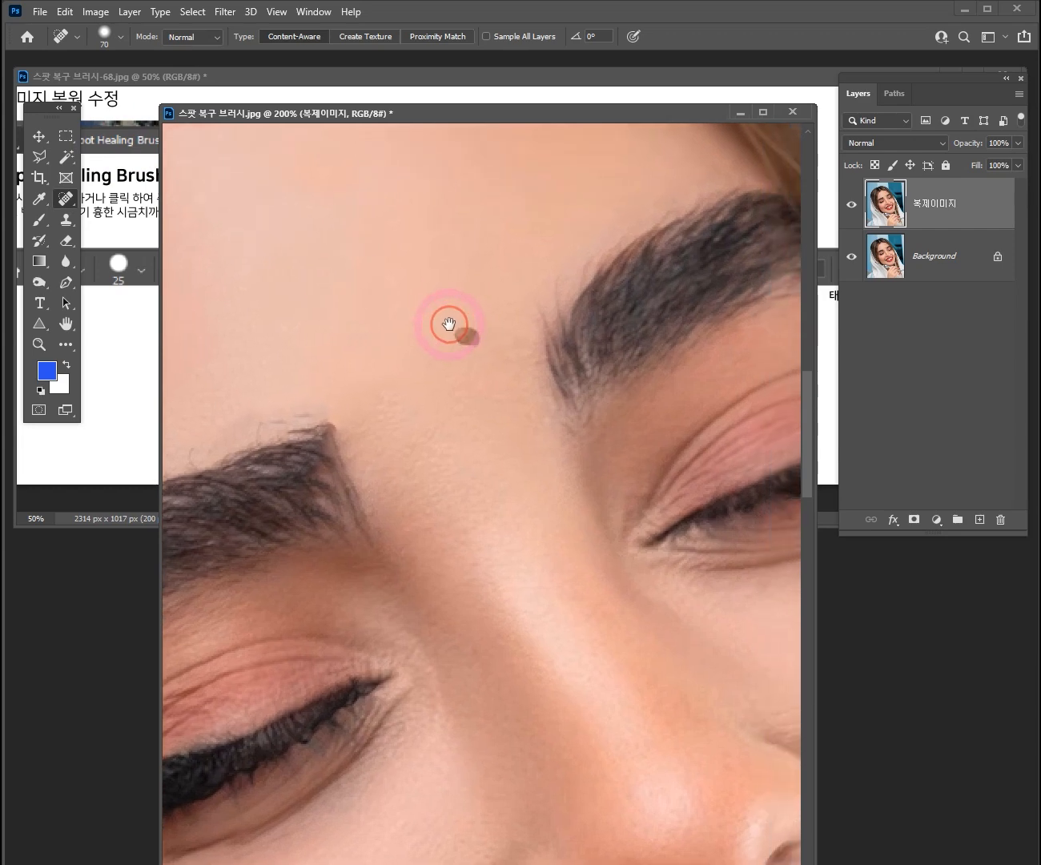
- Try healing the forehead mole with the brush mode set to Multiply, and undo the result
{"action": "left_click_drag", "start_coordinate": [502, 430], "coordinate": [441, 426]}
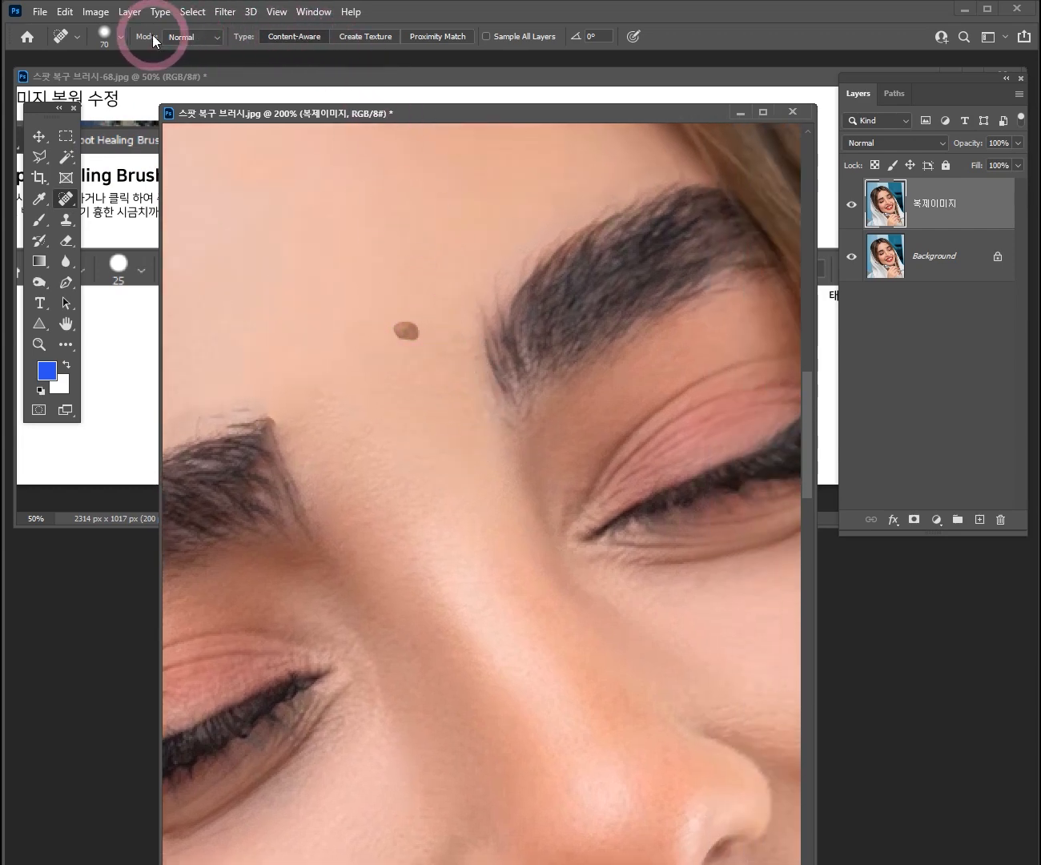
{"action": "left_click", "coordinate": [217, 34]}
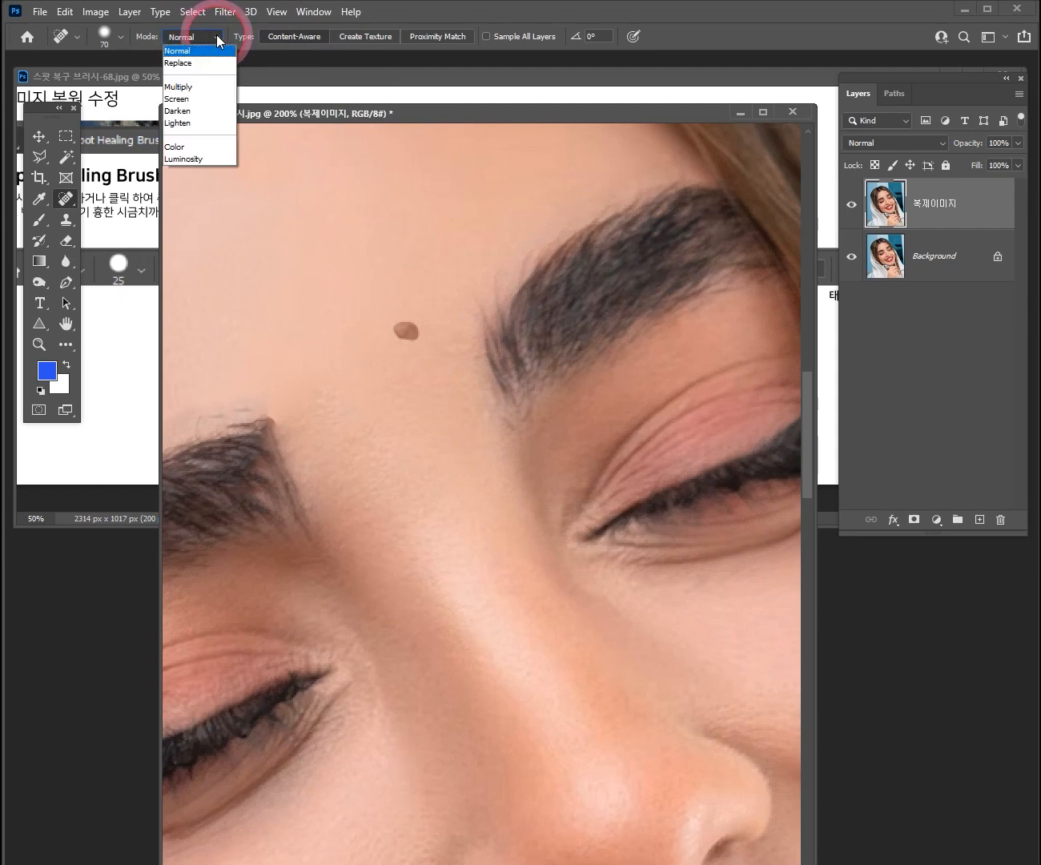
{"action": "left_click", "coordinate": [200, 87]}
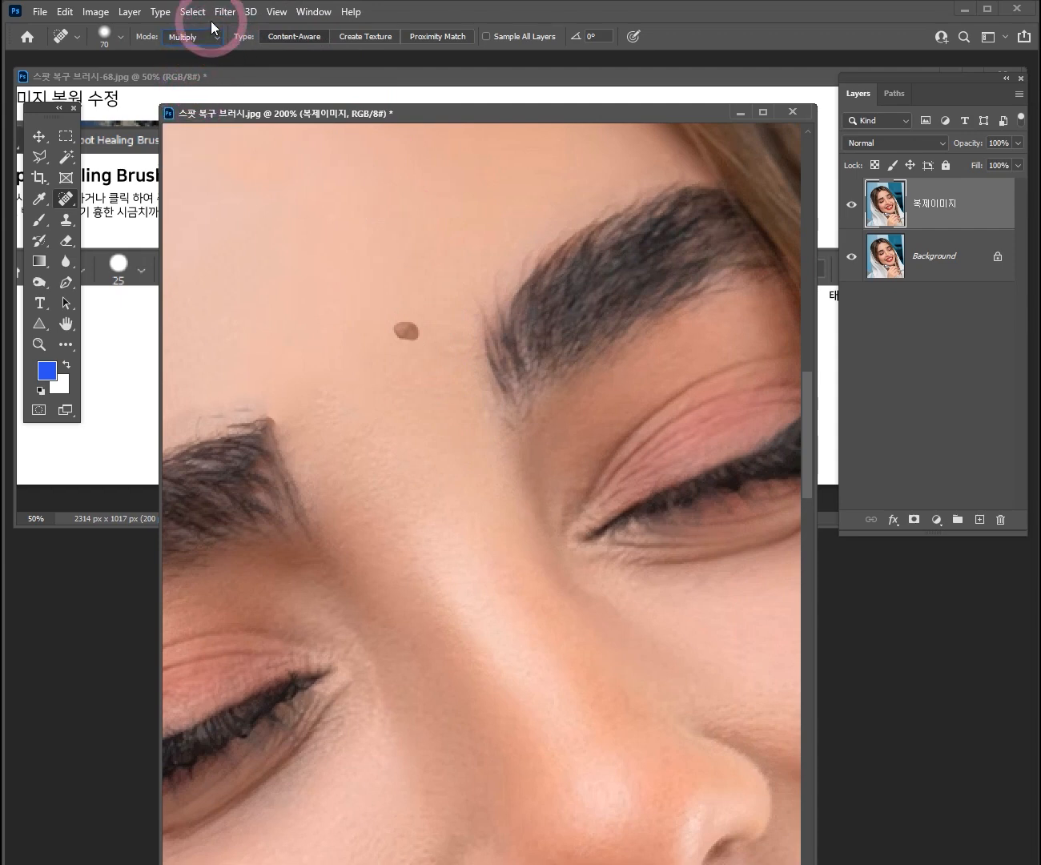
{"action": "left_click", "coordinate": [405, 331]}
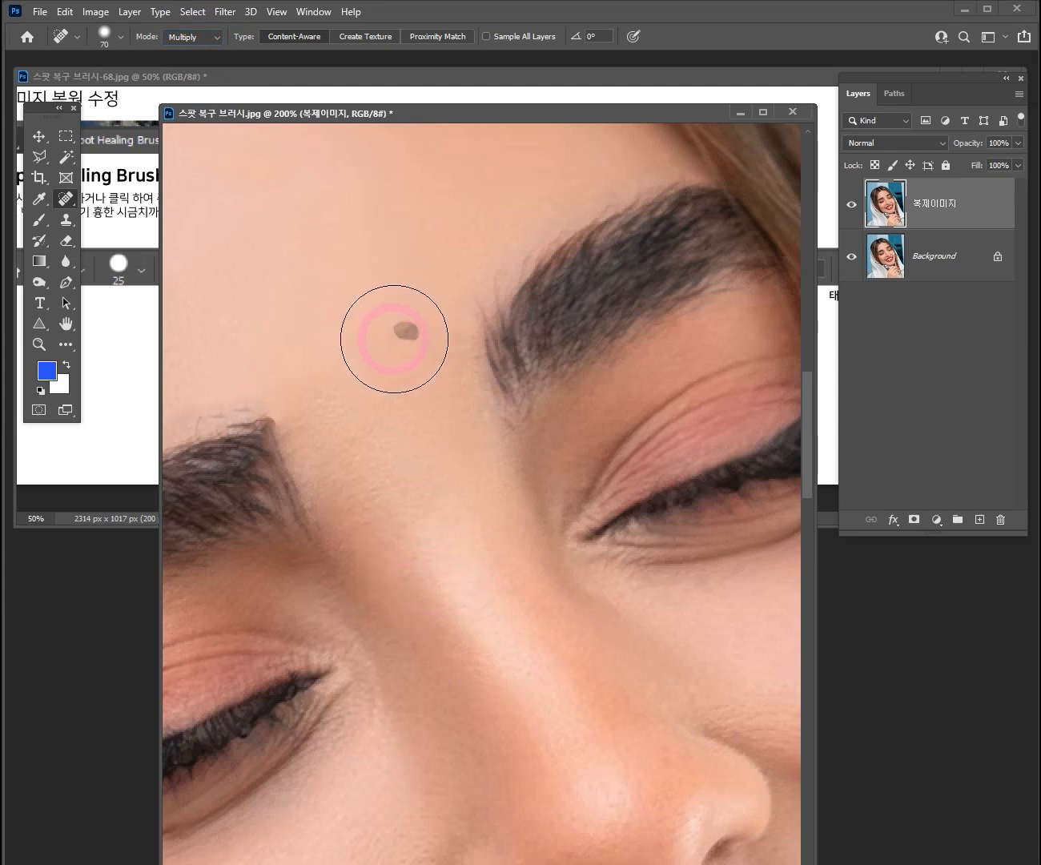
{"action": "key", "text": "ctrl+z"}
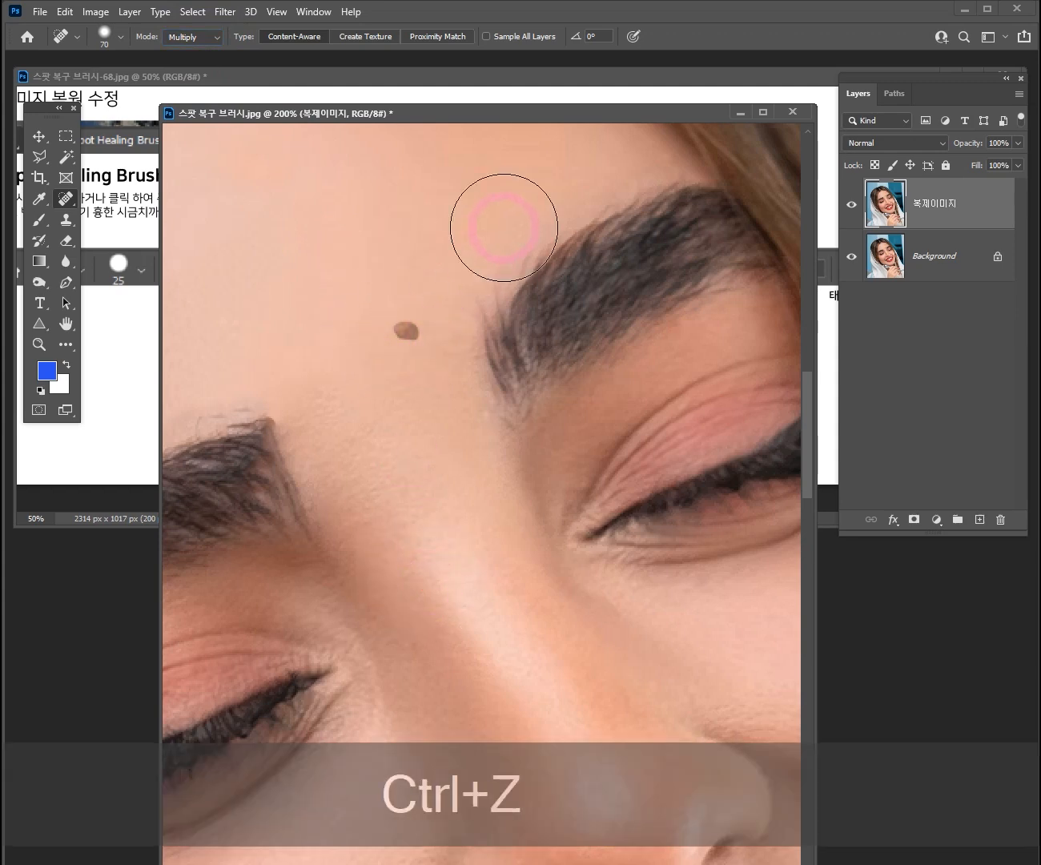
- Return the brush mode to Normal, try healing the forehead mole again, and undo it
{"action": "left_click", "coordinate": [218, 36]}
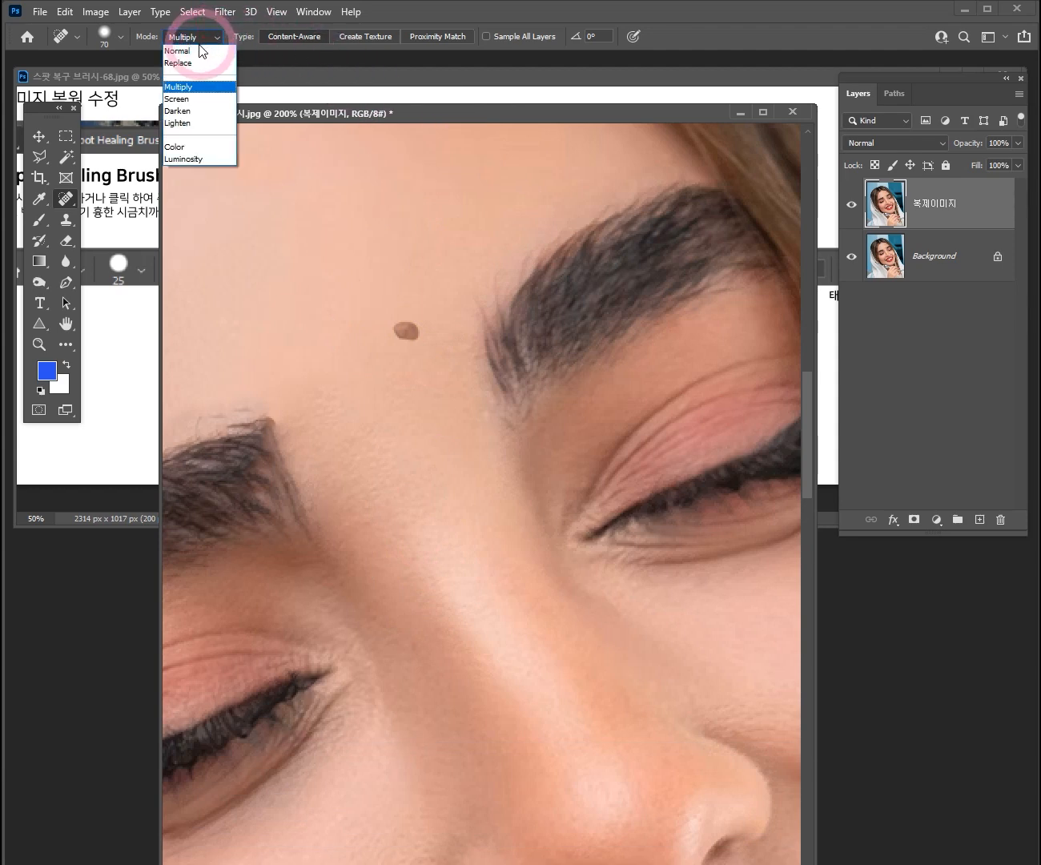
{"action": "left_click", "coordinate": [190, 51]}
{"action": "left_click", "coordinate": [394, 329]}
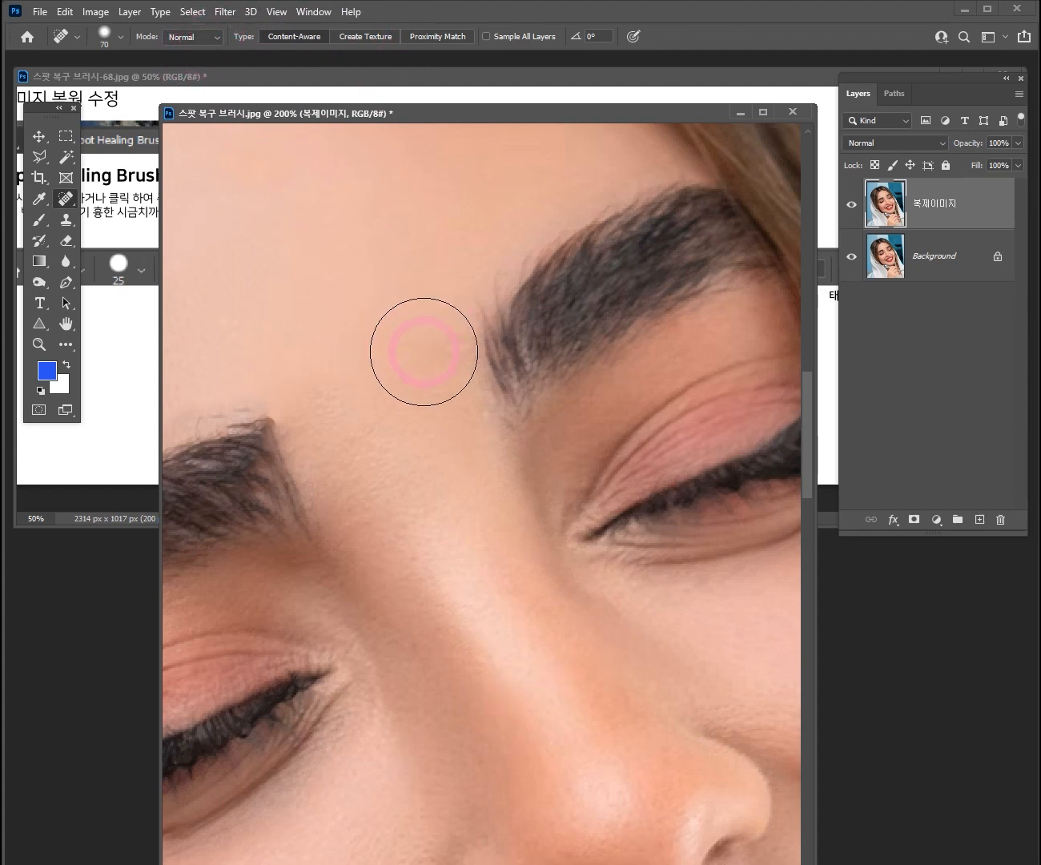
{"action": "key", "text": "ctrl+z"}
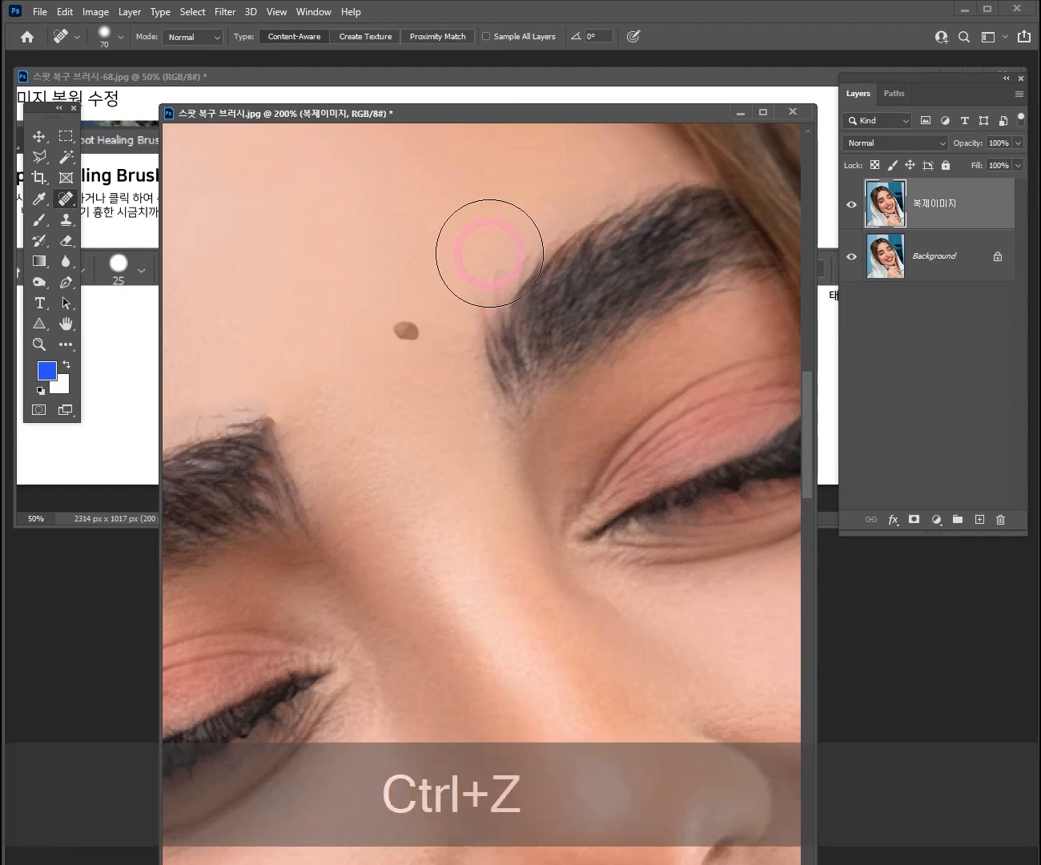
- Reduce the brush to 9 px and try healing the forehead mole twice, undoing each attempt
{"action": "left_click", "coordinate": [413, 333], "text": "ctrl+space"}
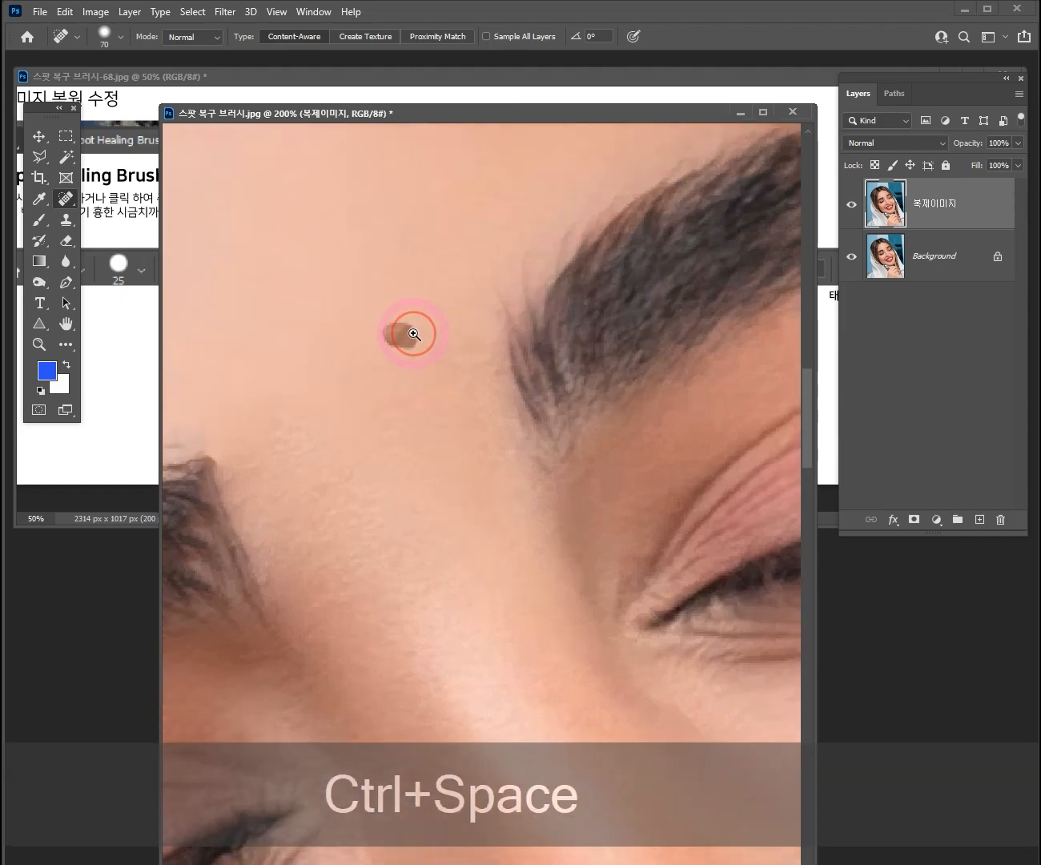
{"action": "left_click", "coordinate": [412, 333], "text": "ctrl+space"}
{"action": "scroll", "coordinate": [404, 339], "scroll_direction": "up", "scroll_amount": 1}
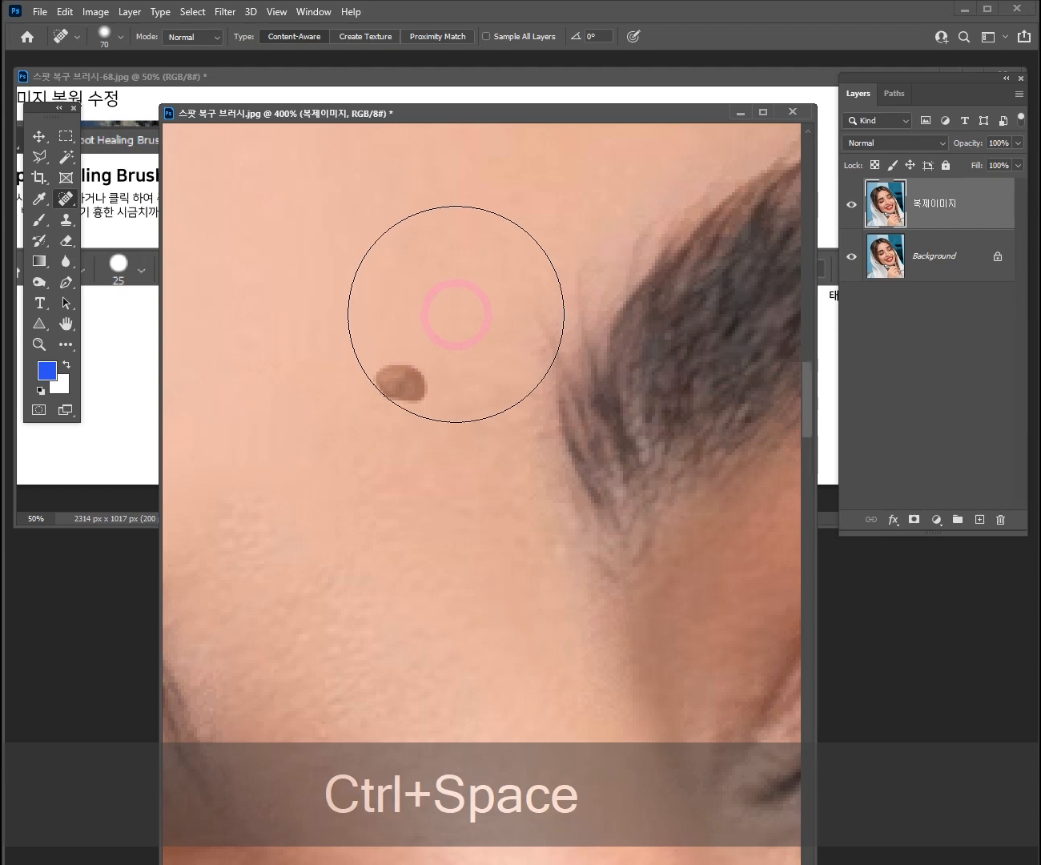
{"action": "key", "text": "bracketleft"}
{"action": "key", "text": "bracketleft"}
{"action": "key", "text": "bracketleft"}
{"action": "key", "text": "bracketleft"}
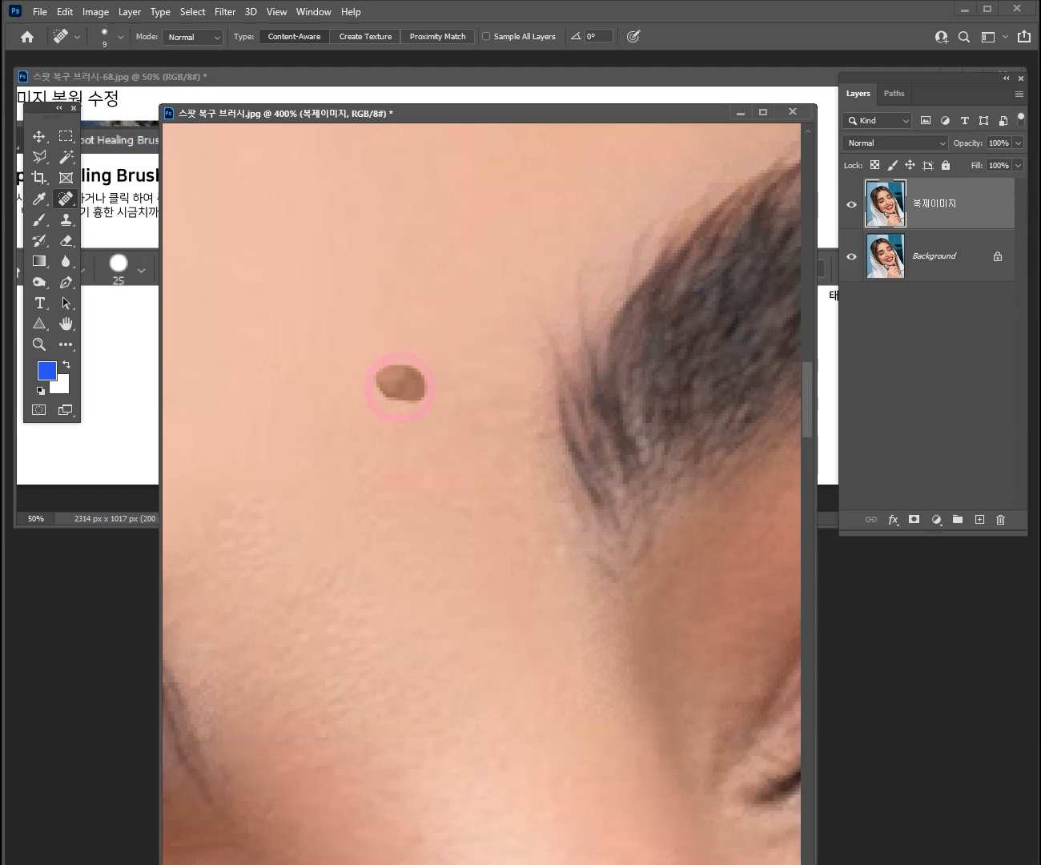
{"action": "left_click", "coordinate": [399, 387]}
{"action": "key", "text": "ctrl+z"}
{"action": "left_click", "coordinate": [412, 389]}
{"action": "key", "text": "ctrl+z"}
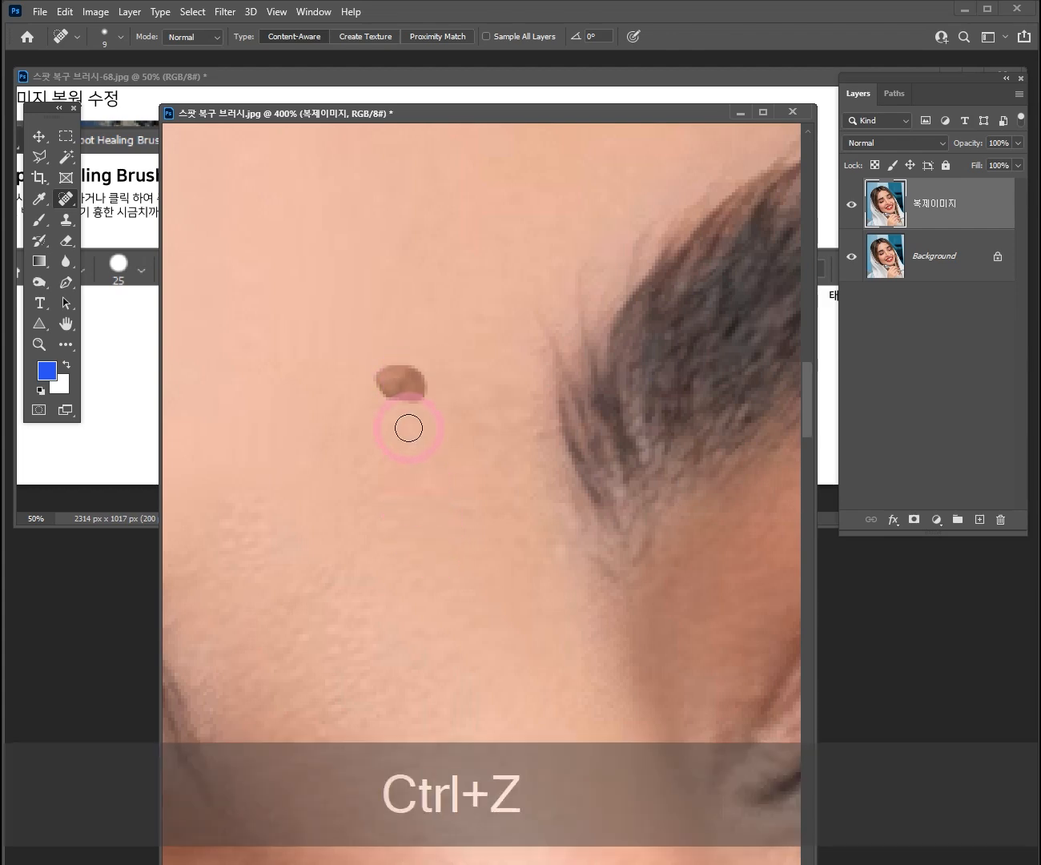
- Enlarge the brush to 25 px, heal the forehead mole with a single dab, and undo it
{"action": "key", "text": "bracketright"}
{"action": "key", "text": "bracketright"}
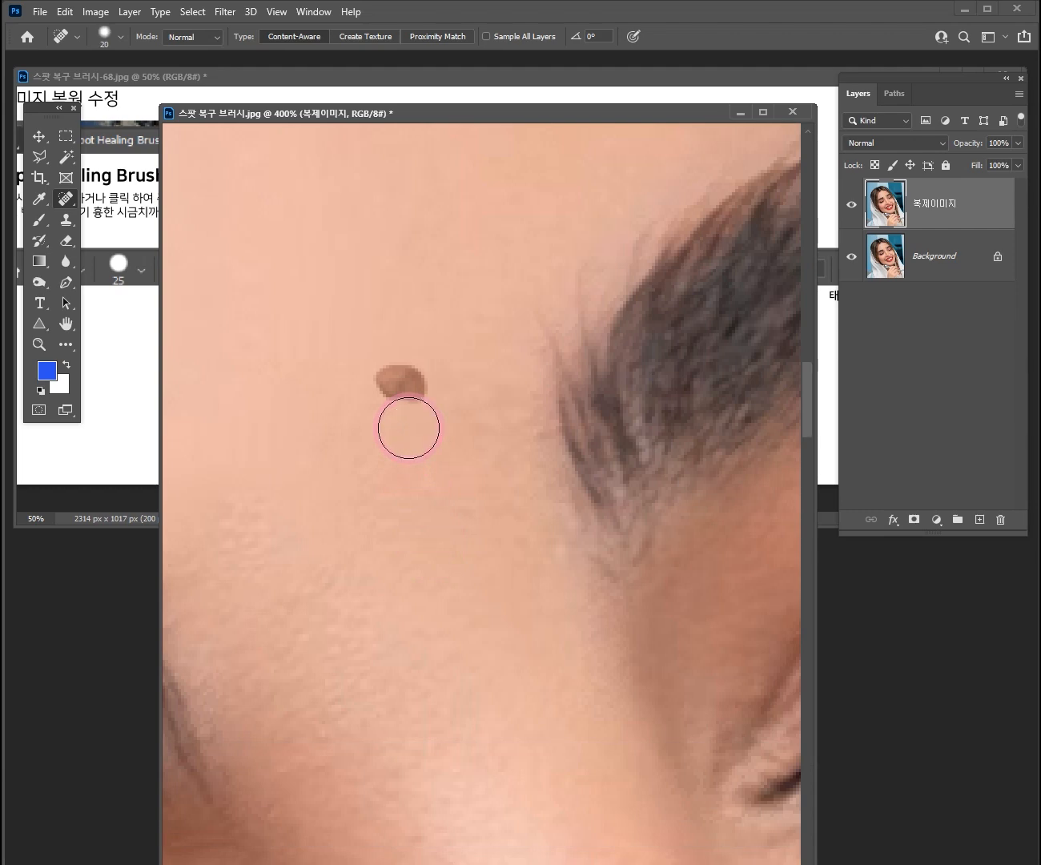
{"action": "key", "text": "bracketright"}
{"action": "left_click", "coordinate": [403, 383]}
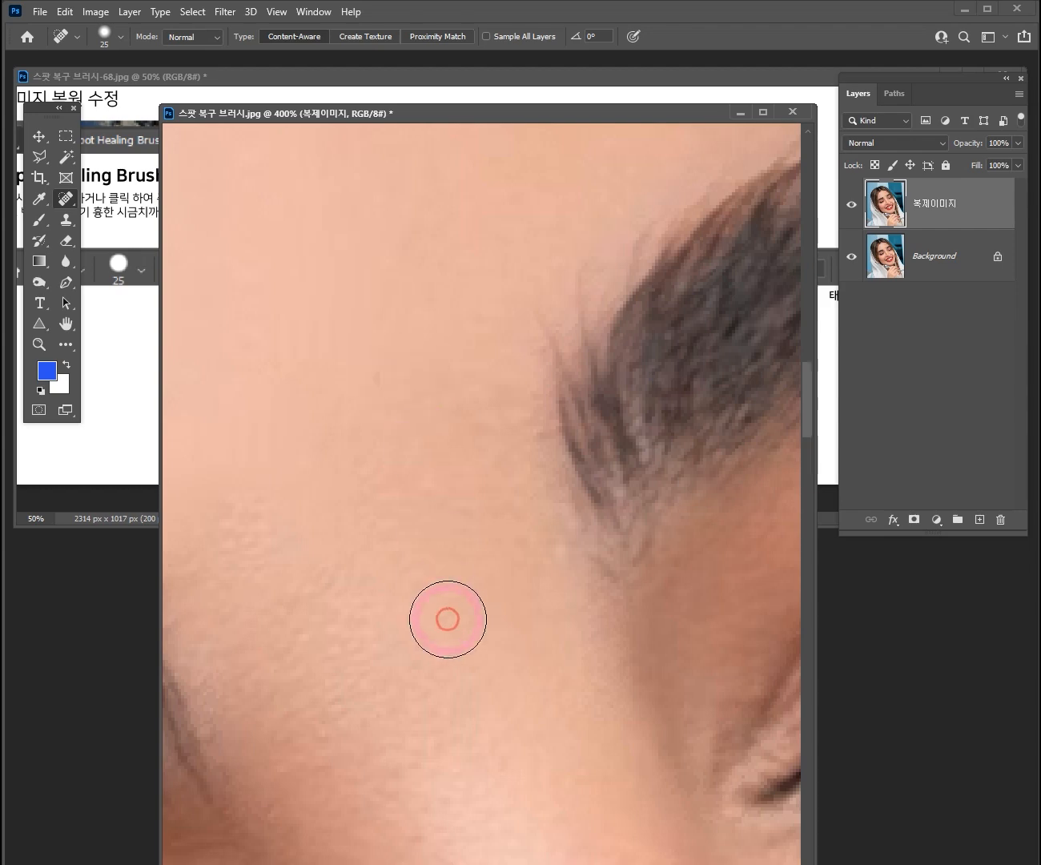
{"action": "key", "text": "ctrl"}
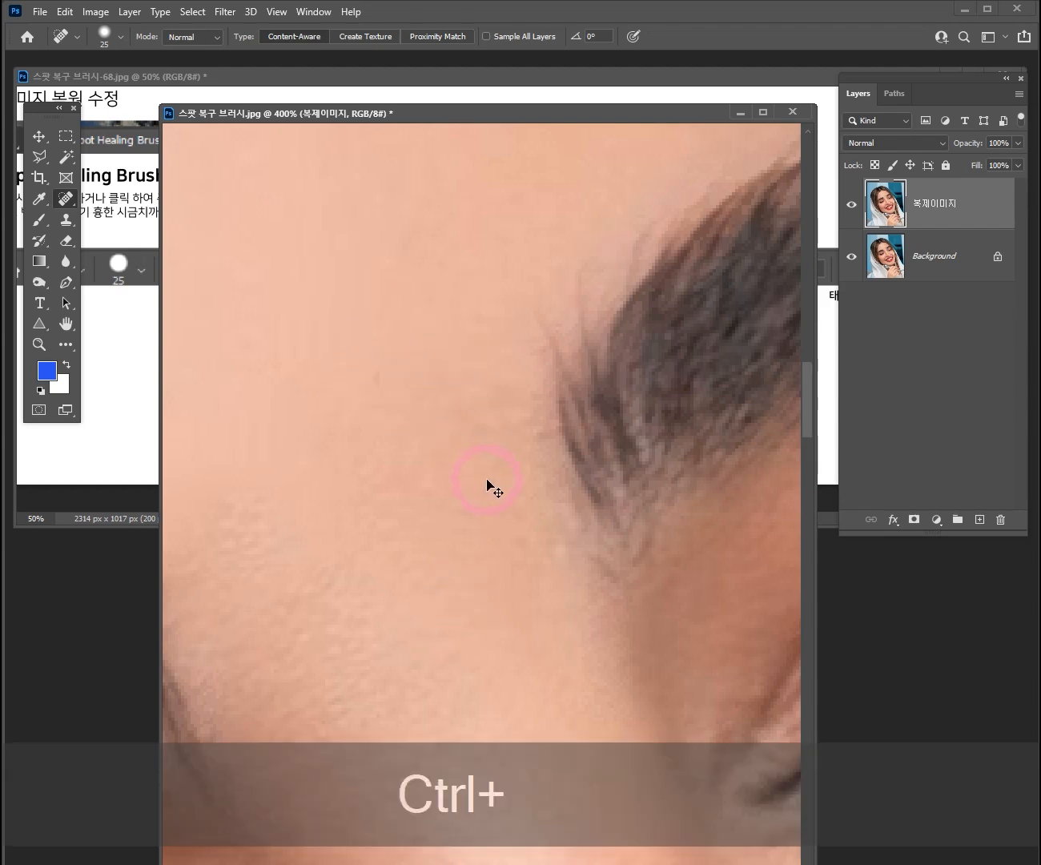
{"action": "key", "text": "ctrl+z"}
- Try healing the forehead mole with an oversized 250 px brush and undo the result
{"action": "left_click", "coordinate": [520, 399], "text": "ctrl+alt"}
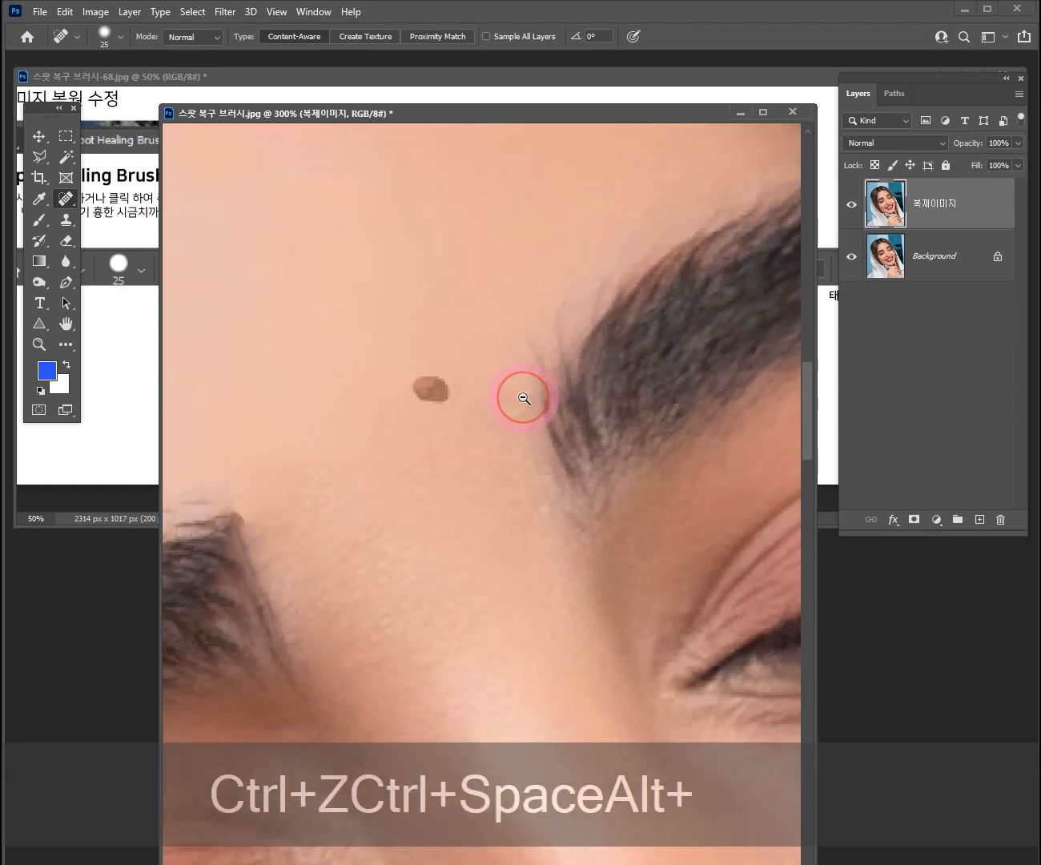
{"action": "left_click", "coordinate": [529, 401], "text": "ctrl+alt"}
{"action": "key", "text": "bracketright"}
{"action": "key", "text": "bracketright"}
{"action": "key", "text": "bracketright"}
{"action": "key", "text": "bracketright"}
{"action": "key", "text": "bracketright"}
{"action": "key", "text": "bracketright"}
{"action": "key", "text": "bracketright"}
{"action": "key", "text": "bracketright"}
{"action": "key", "text": "bracketright"}
{"action": "key", "text": "bracketright"}
{"action": "key", "text": "bracketright"}
{"action": "key", "text": "bracketright"}
{"action": "key", "text": "bracketright"}
{"action": "key", "text": "bracketright"}
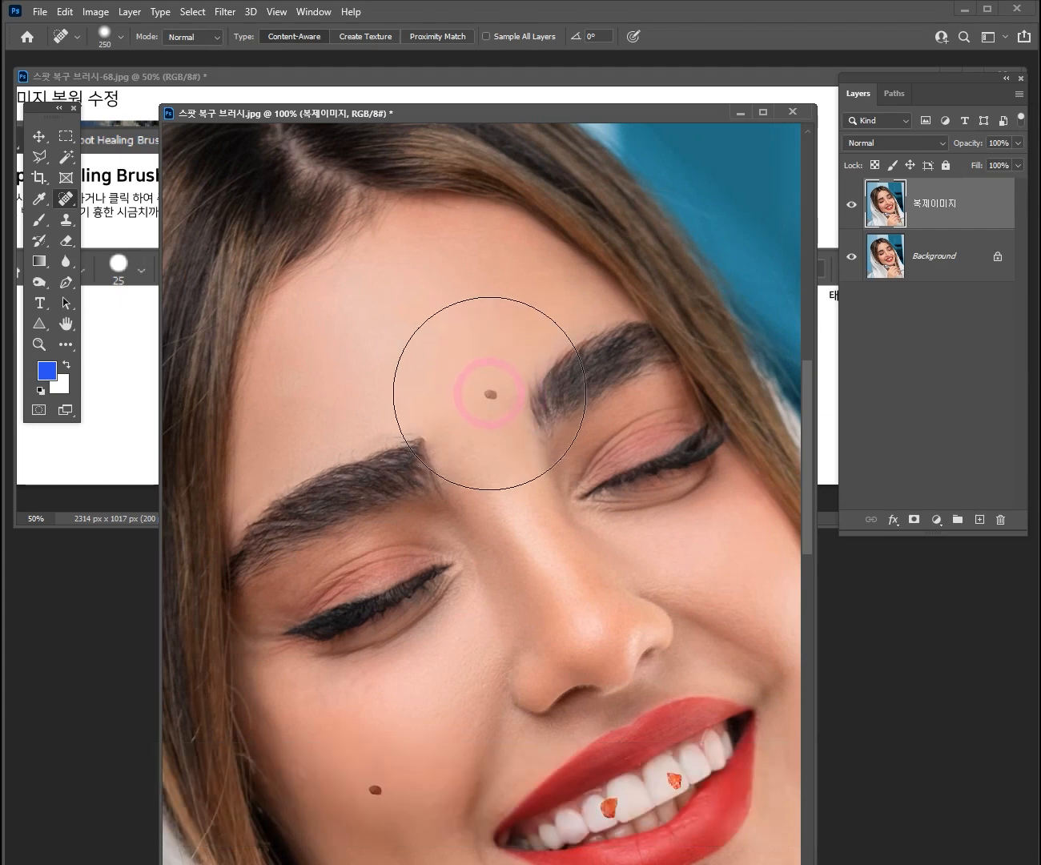
{"action": "left_click", "coordinate": [489, 392]}
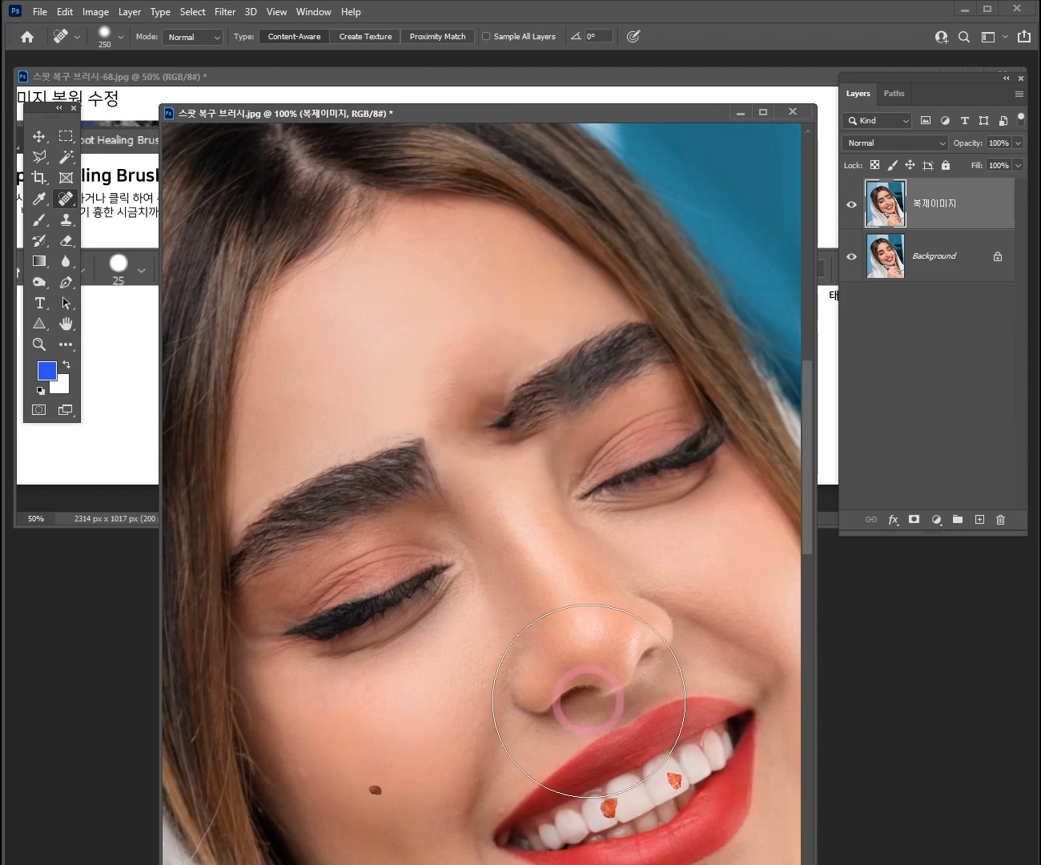
{"action": "key", "text": "ctrl+z"}
- Reduce the brush size to 35 px so it fits just around the forehead mole
{"action": "key", "text": "ctrl+space"}
{"action": "left_click", "coordinate": [476, 401], "text": "ctrl"}
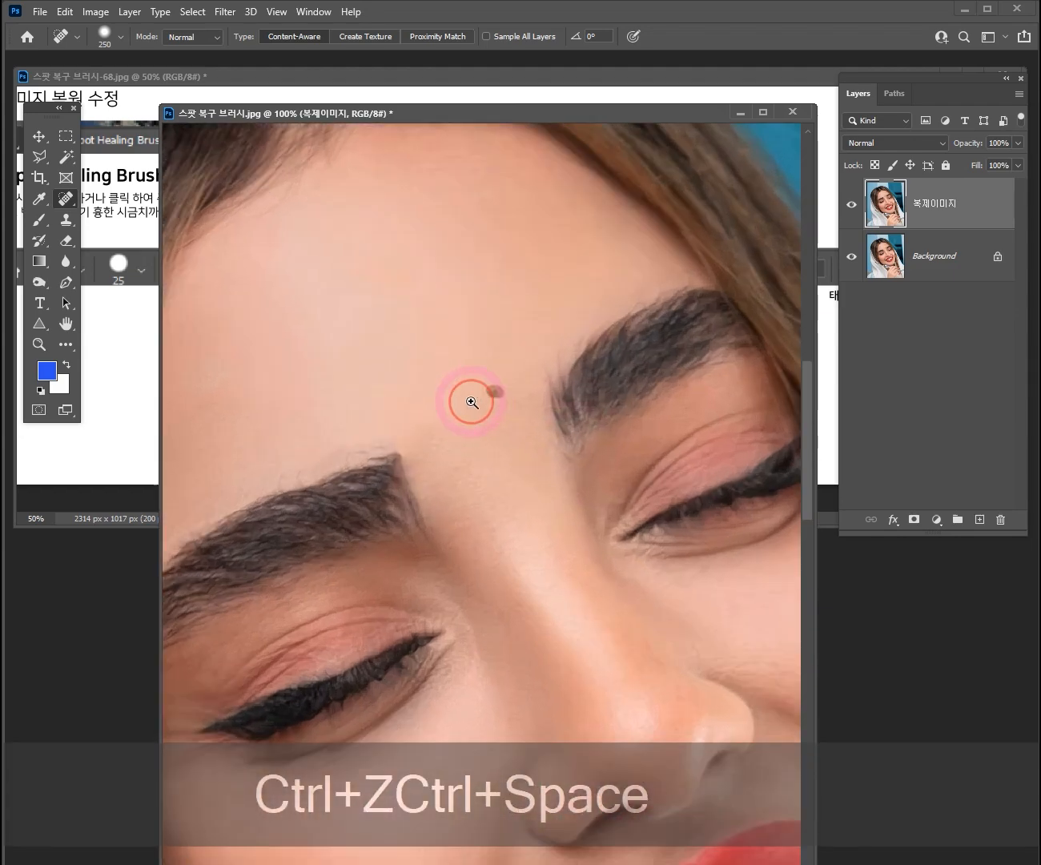
{"action": "left_click", "coordinate": [472, 402], "text": "ctrl"}
{"action": "left_click", "coordinate": [529, 397], "text": "ctrl"}
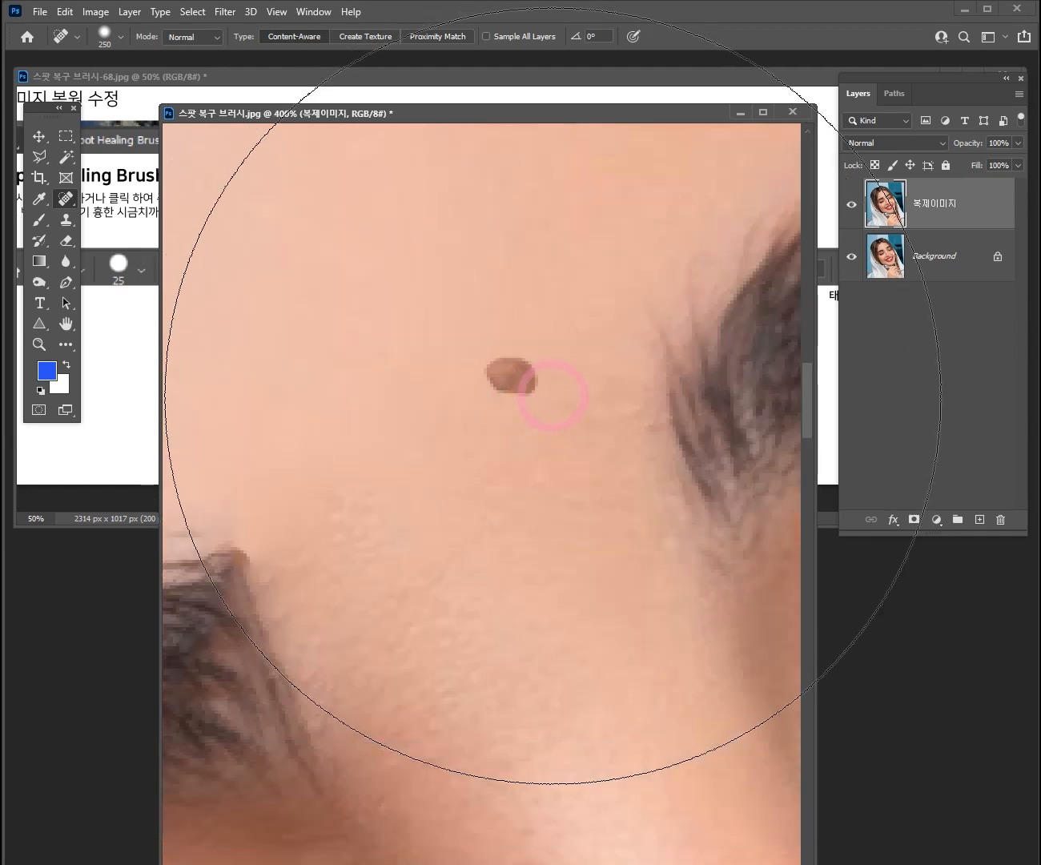
{"action": "key", "text": "bracketleft"}
{"action": "key", "text": "bracketleft"}
{"action": "key", "text": "bracketleft"}
{"action": "key", "text": "bracketleft"}
{"action": "key", "text": "bracketleft"}
{"action": "key", "text": "bracketleft"}
{"action": "key", "text": "bracketleft"}
{"action": "key", "text": "bracketleft"}
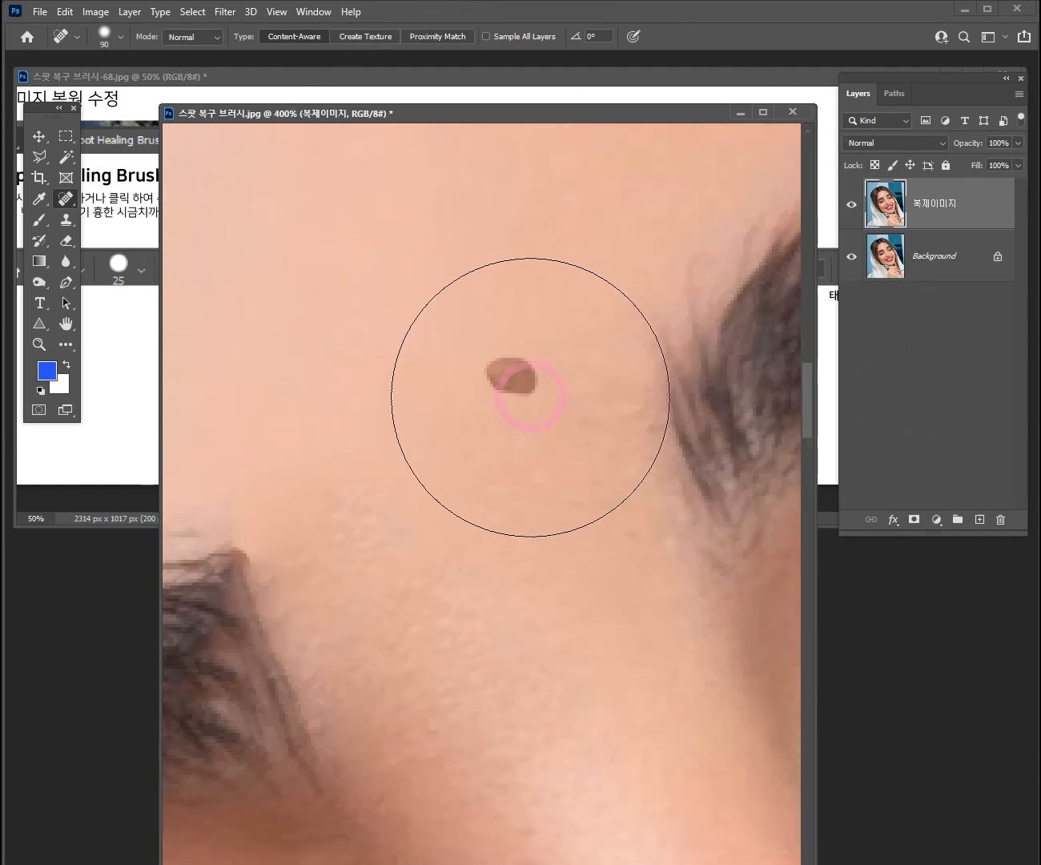
{"action": "key", "text": "bracketleft"}
{"action": "key", "text": "bracketleft"}
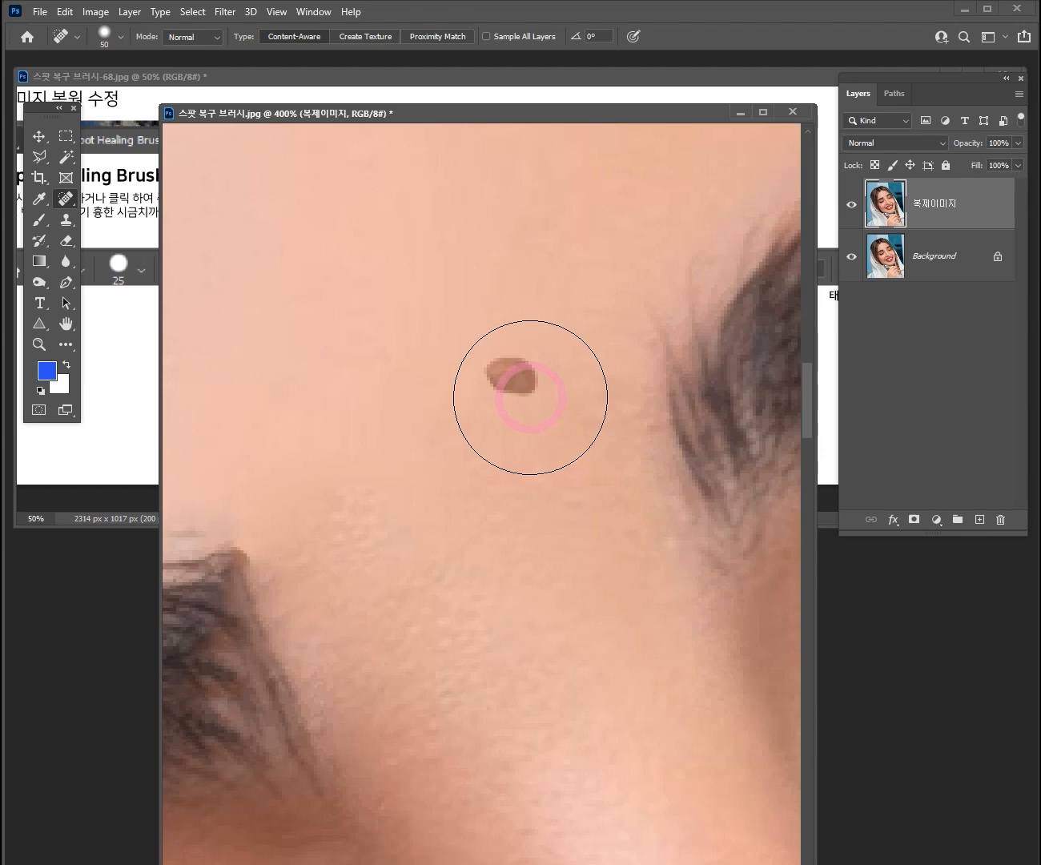
{"action": "key", "text": "bracketleft"}
{"action": "key", "text": "bracketleft"}
{"action": "key", "text": "bracketleft"}
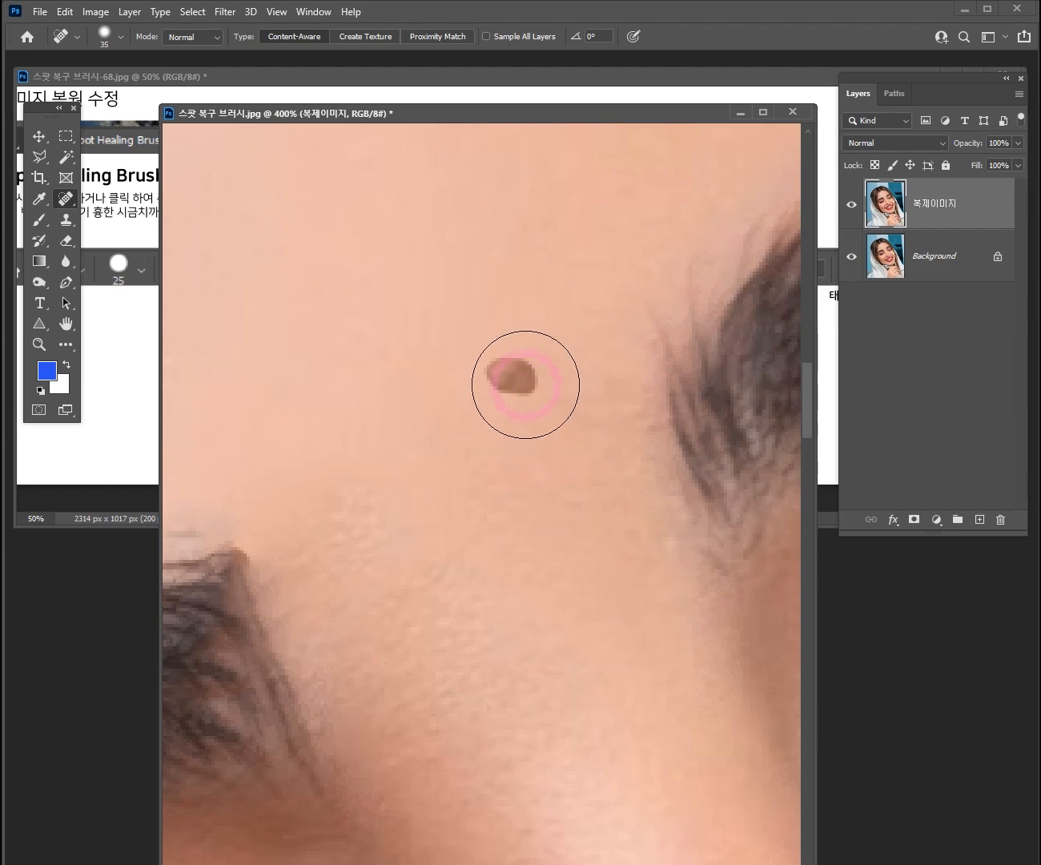
- Paint over the forehead mole using the Content-Aware type and undo the healing
{"action": "mouse_move", "coordinate": [526, 384]}
{"action": "left_mouse_down"}
{"action": "mouse_move", "coordinate": [492, 379]}
{"action": "mouse_move", "coordinate": [534, 376]}
{"action": "mouse_move", "coordinate": [509, 378]}
{"action": "left_mouse_up"}
{"action": "left_click_drag", "start_coordinate": [544, 565], "coordinate": [545, 567]}
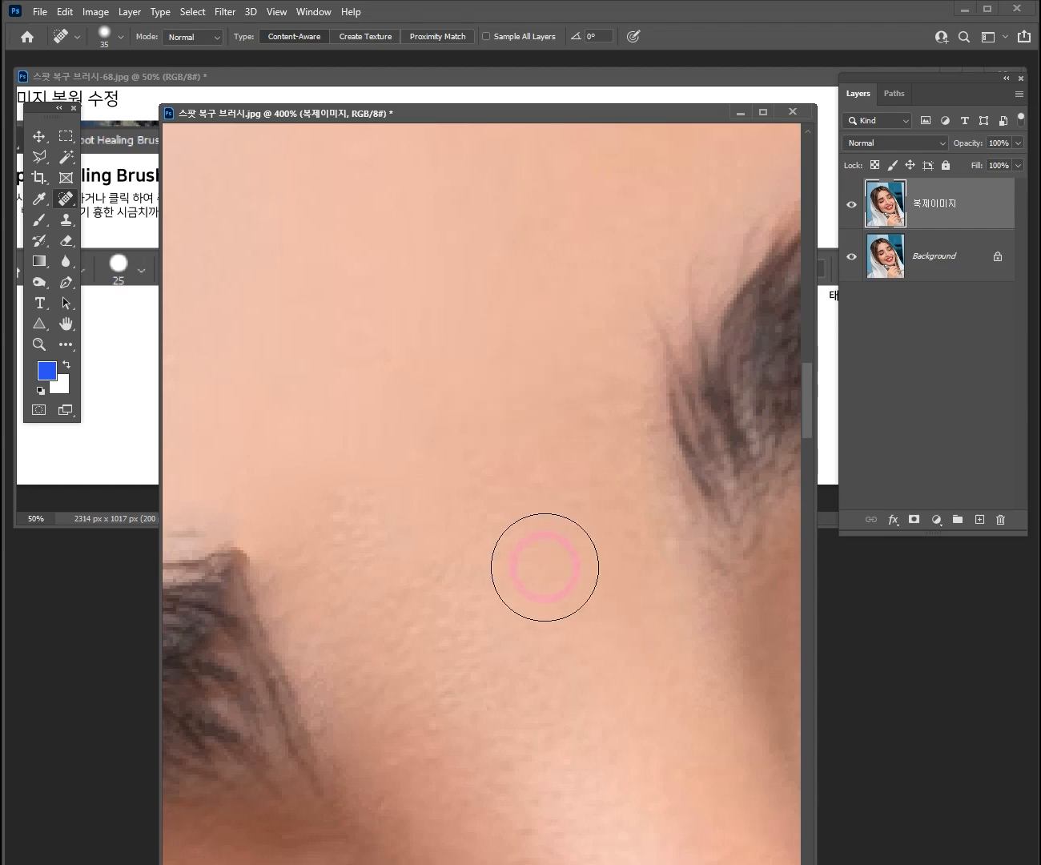
{"action": "key", "text": "ctrl+z"}
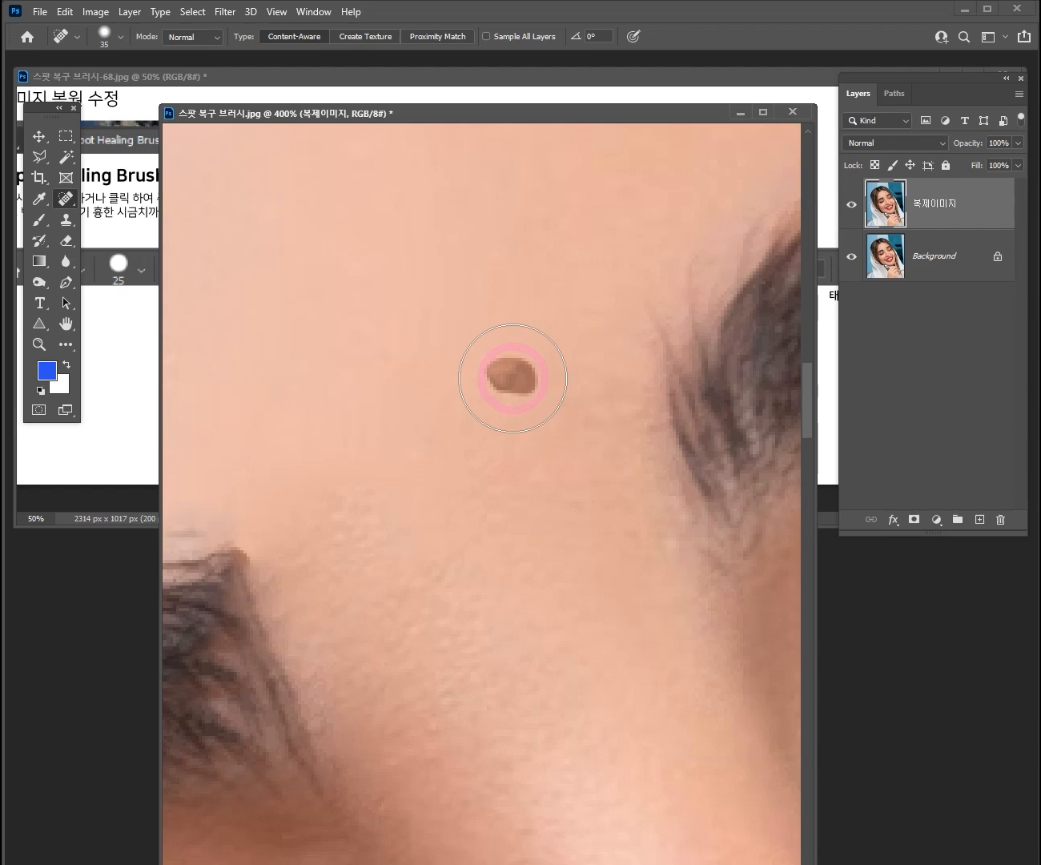
- Switch the healing type to Create Texture, paint over the forehead mole, inspect the skin texture up close, and undo it
{"action": "left_click", "coordinate": [377, 34]}
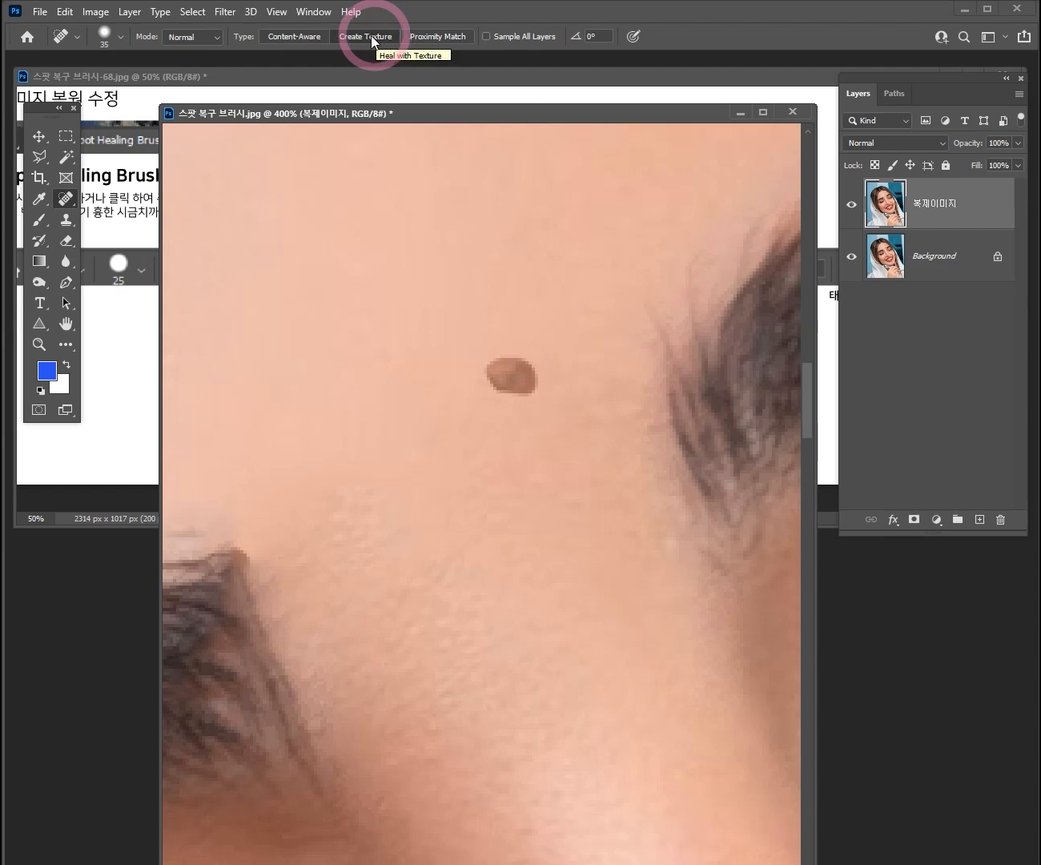
{"action": "left_click", "coordinate": [489, 372]}
{"action": "mouse_move", "coordinate": [489, 372]}
{"action": "left_mouse_down"}
{"action": "mouse_move", "coordinate": [507, 372]}
{"action": "mouse_move", "coordinate": [513, 385]}
{"action": "left_mouse_up"}
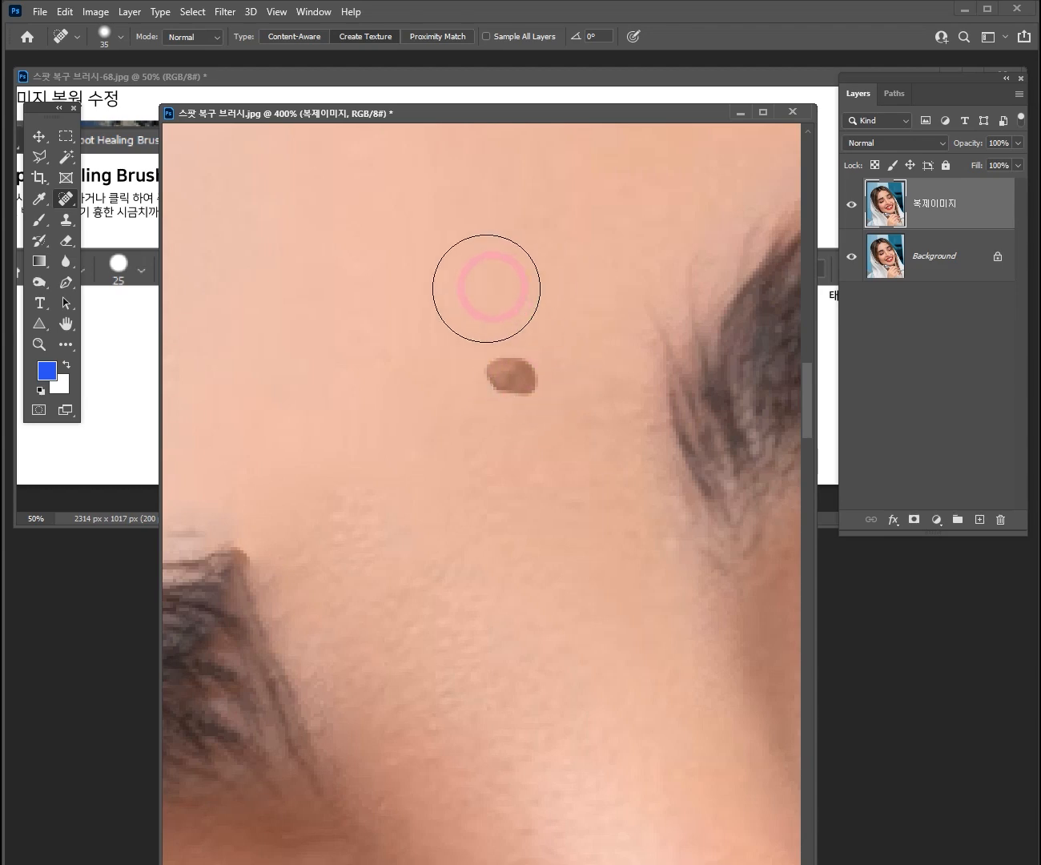
{"action": "mouse_move", "coordinate": [510, 390]}
{"action": "left_mouse_down"}
{"action": "mouse_move", "coordinate": [449, 362]}
{"action": "mouse_move", "coordinate": [500, 403]}
{"action": "mouse_move", "coordinate": [536, 393]}
{"action": "mouse_move", "coordinate": [472, 383]}
{"action": "mouse_move", "coordinate": [514, 377]}
{"action": "left_mouse_up"}
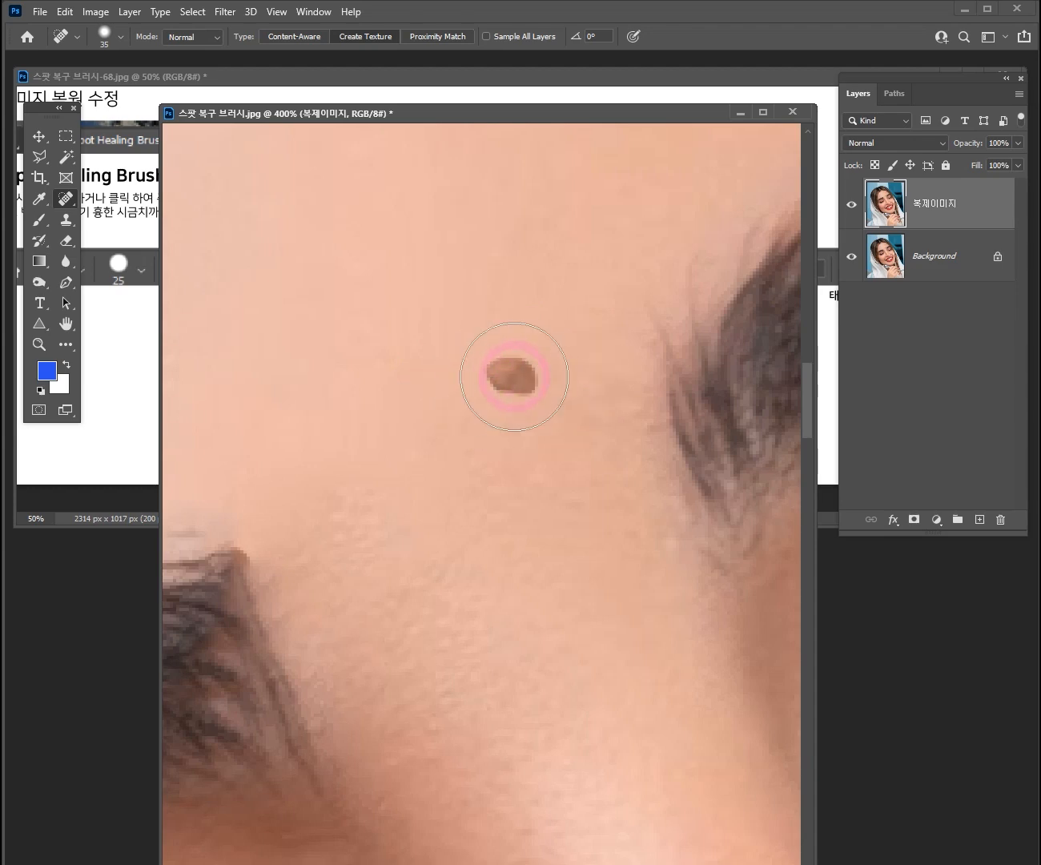
{"action": "mouse_move", "coordinate": [514, 376]}
{"action": "left_mouse_down"}
{"action": "mouse_move", "coordinate": [529, 318]}
{"action": "mouse_move", "coordinate": [531, 381]}
{"action": "mouse_move", "coordinate": [507, 375]}
{"action": "left_mouse_up"}
{"action": "mouse_move", "coordinate": [507, 375]}
{"action": "left_mouse_down"}
{"action": "mouse_move", "coordinate": [539, 372]}
{"action": "mouse_move", "coordinate": [544, 411]}
{"action": "mouse_move", "coordinate": [512, 383]}
{"action": "left_mouse_up"}
{"action": "left_click", "coordinate": [512, 383]}
{"action": "left_click", "coordinate": [545, 517], "text": "ctrl"}
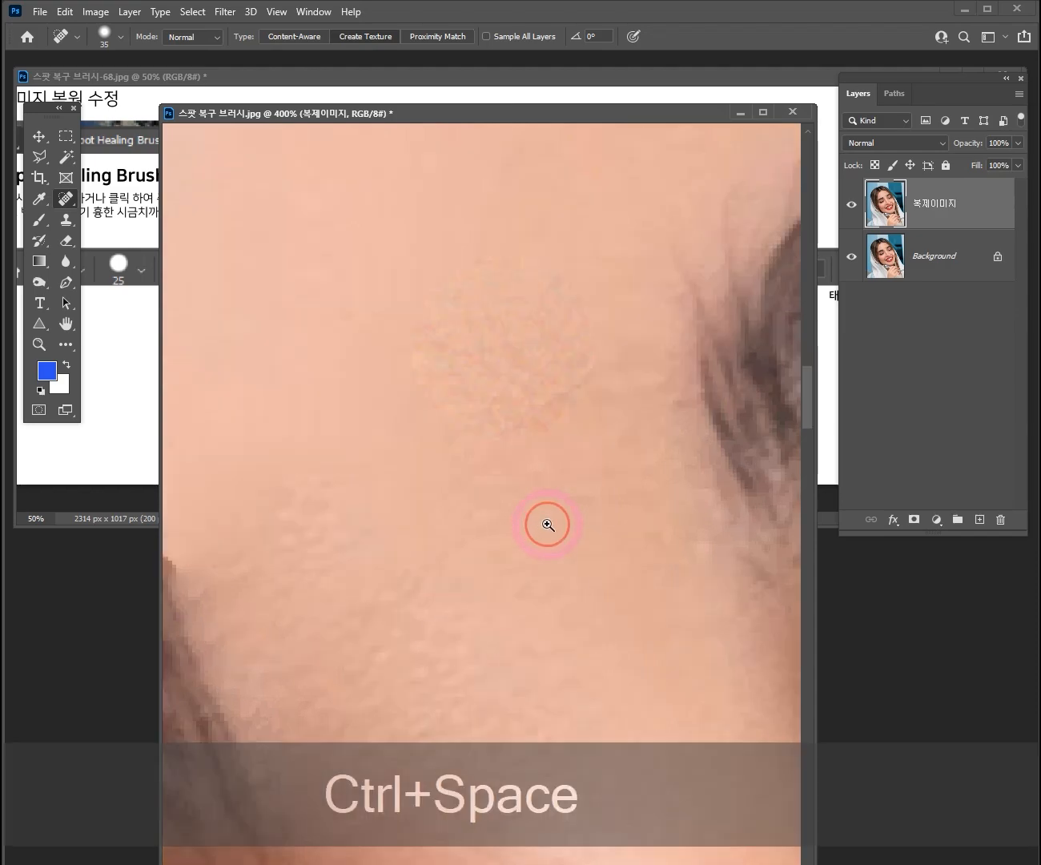
{"action": "left_click", "coordinate": [534, 481], "text": "ctrl"}
{"action": "left_click", "coordinate": [571, 456], "text": "ctrl+alt"}
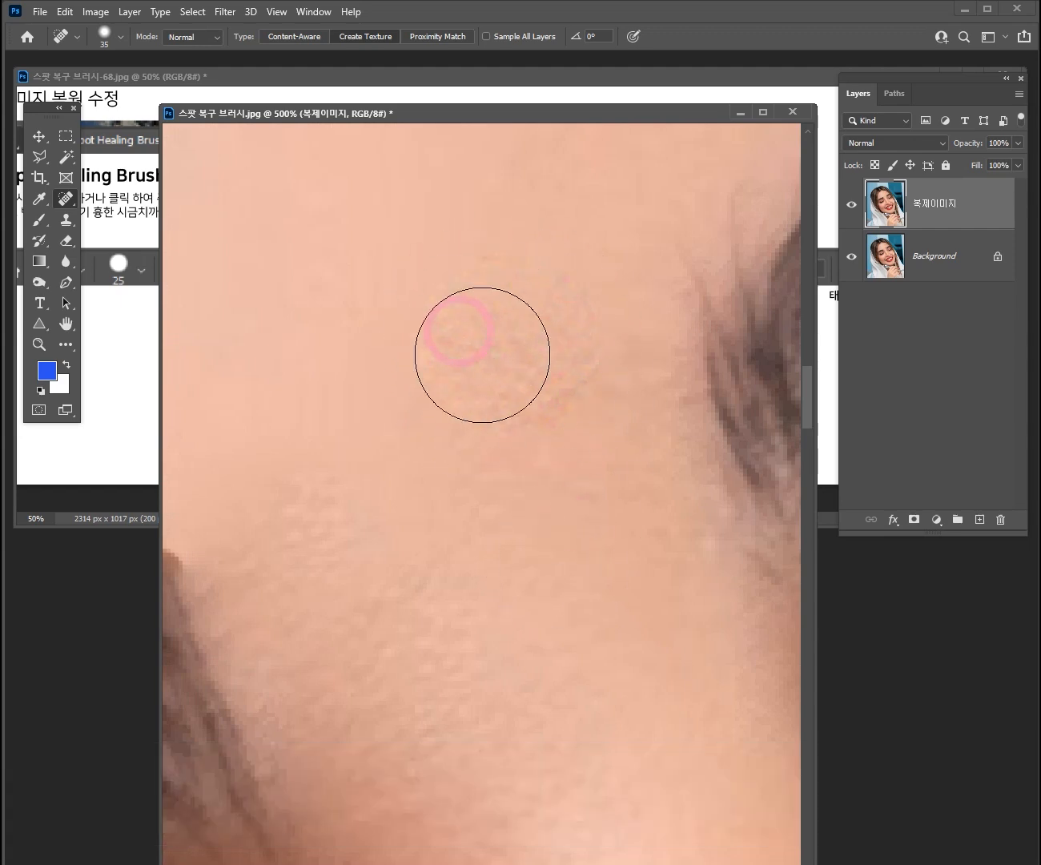
{"action": "key", "text": "ctrl+z"}
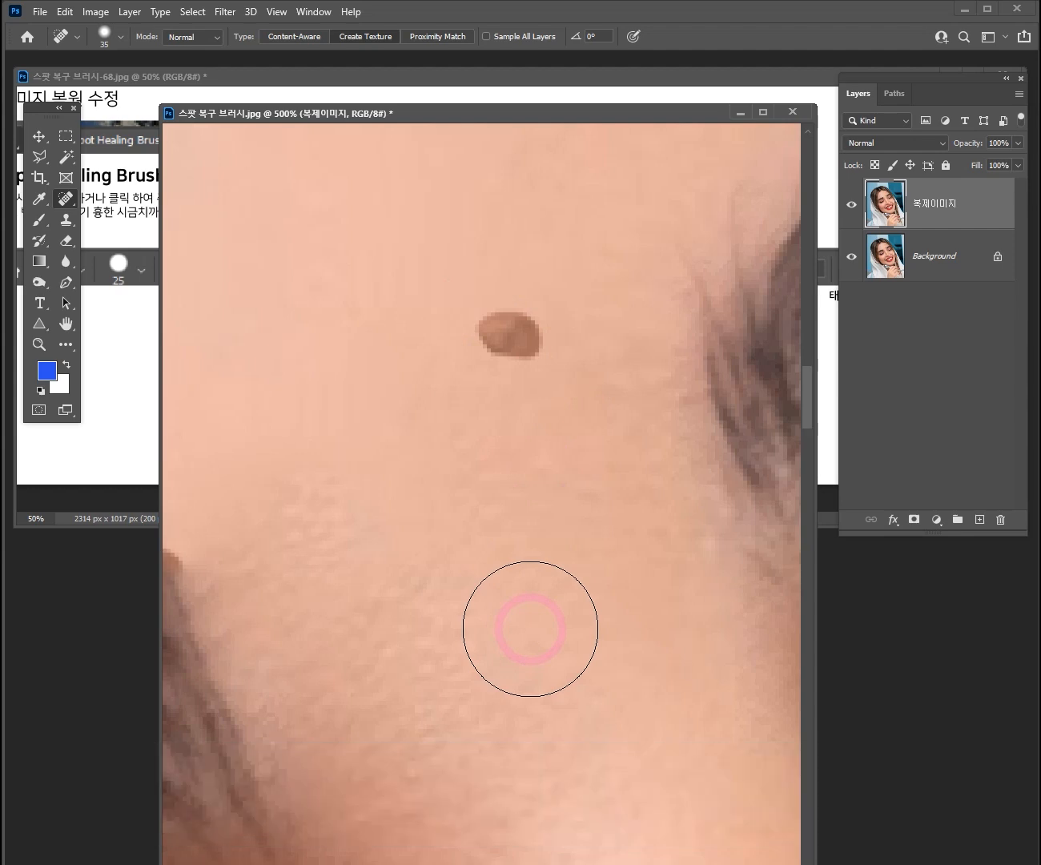
- Heal the forehead mole using the Proximity Match type and inspect the repaired skin up close
{"action": "left_click", "coordinate": [425, 35]}
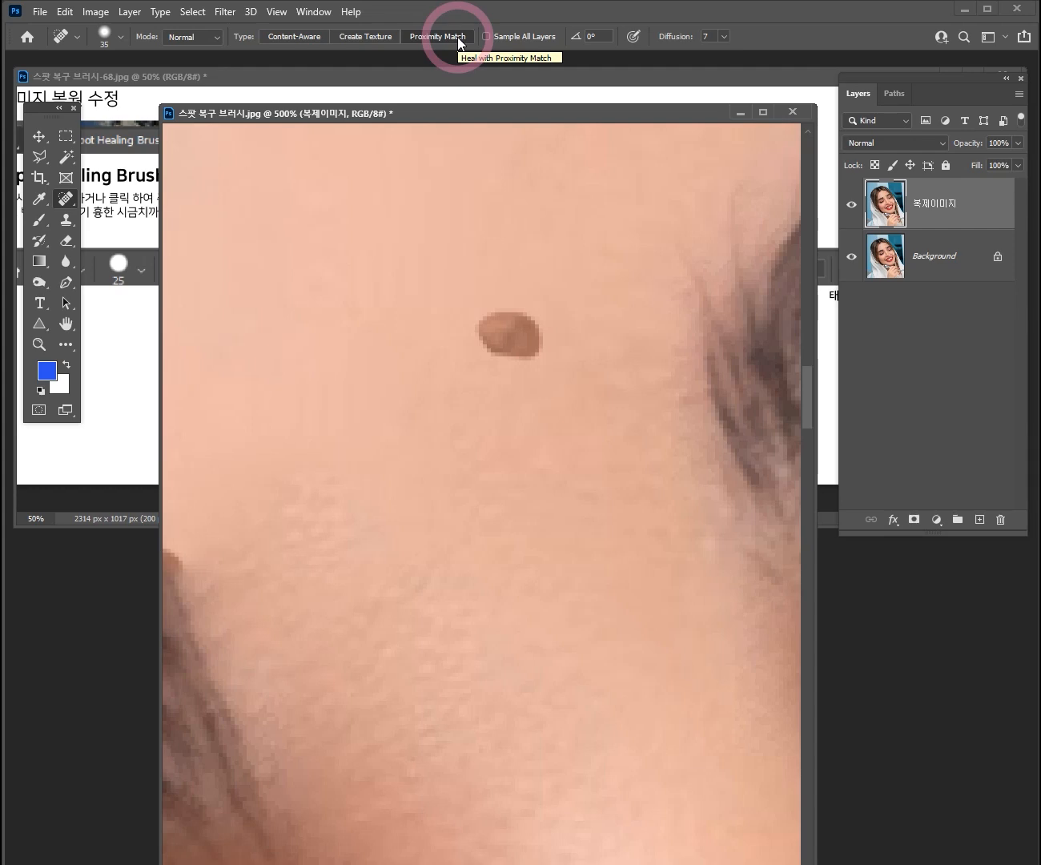
{"action": "left_click", "coordinate": [459, 36]}
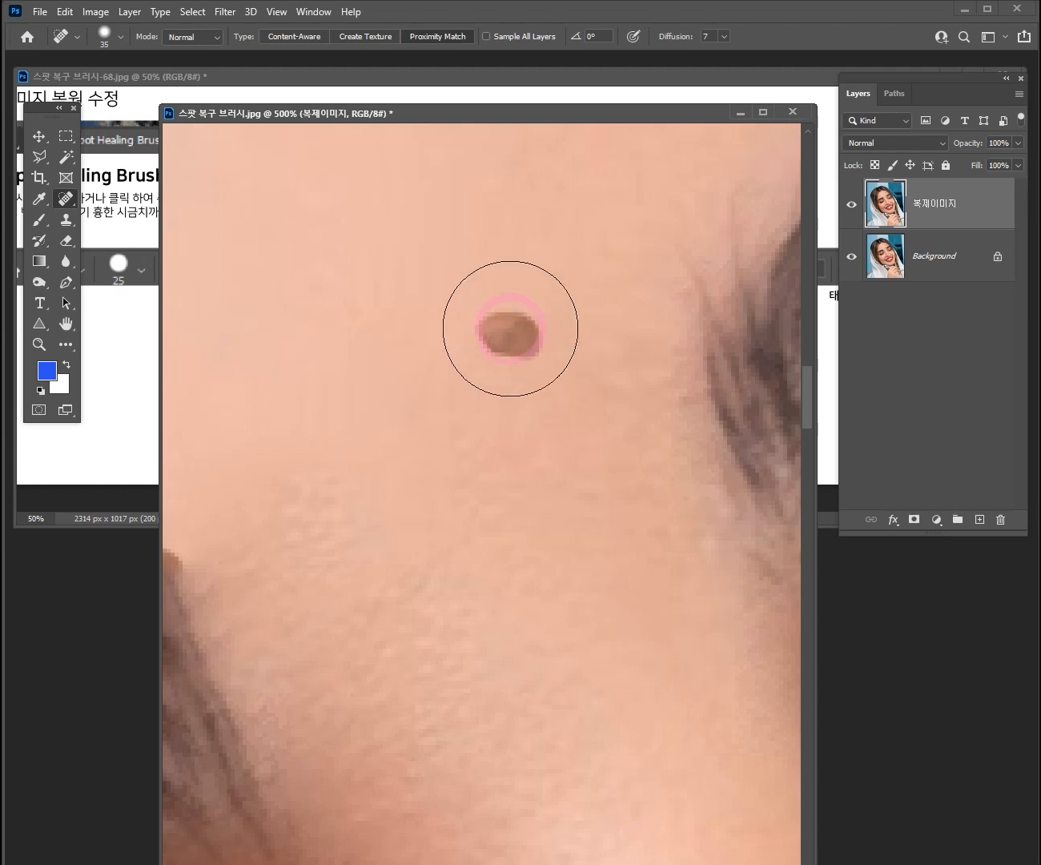
{"action": "left_click", "coordinate": [509, 341]}
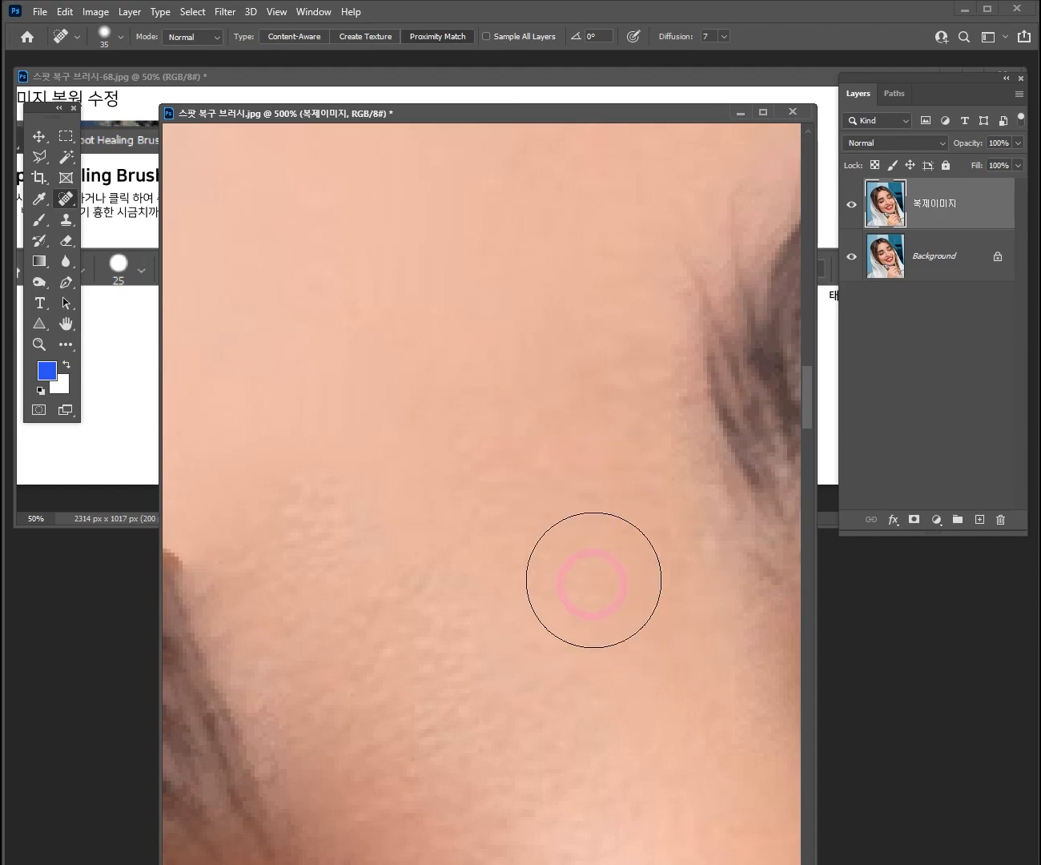
{"action": "key", "text": "ctrl+space"}
{"action": "left_click", "coordinate": [520, 389], "text": "ctrl"}
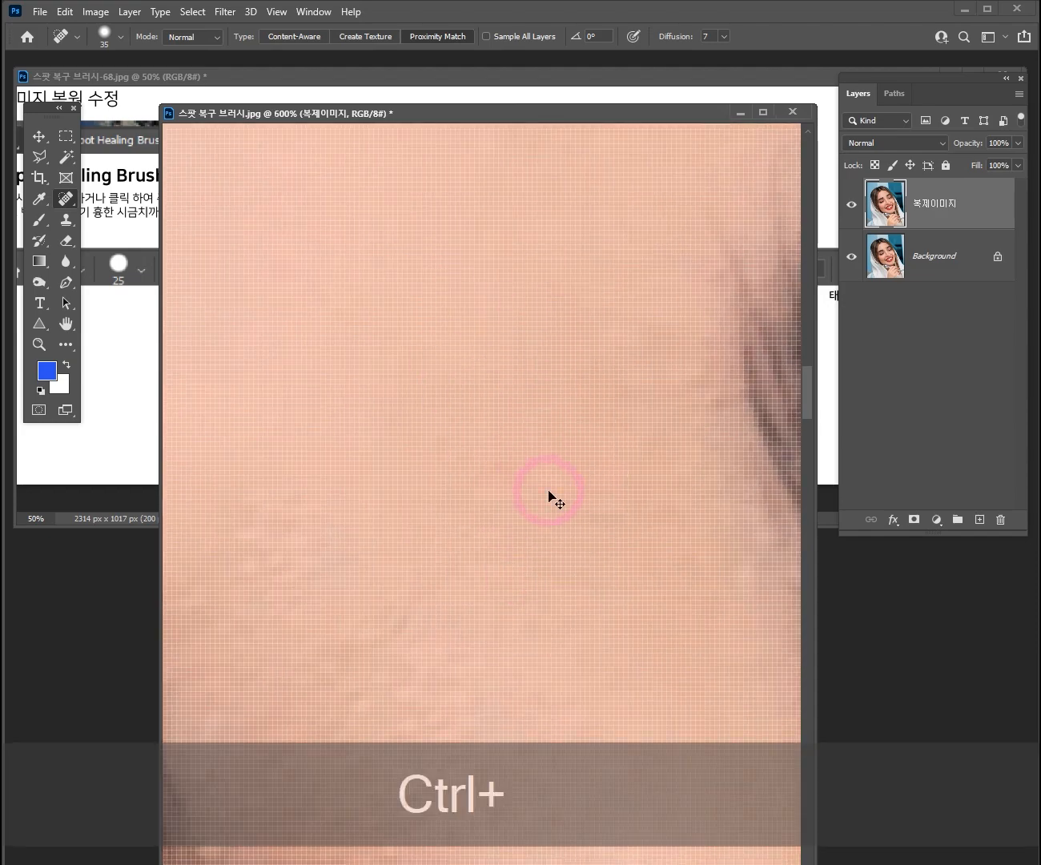
- Undo the last healing, set the Proximity Match diffusion to 1, heal the forehead mole, and undo the result
{"action": "key", "text": "ctrl+z"}
{"action": "key", "text": "ctrl+space"}
{"action": "left_click", "coordinate": [547, 462], "text": "ctrl+alt"}
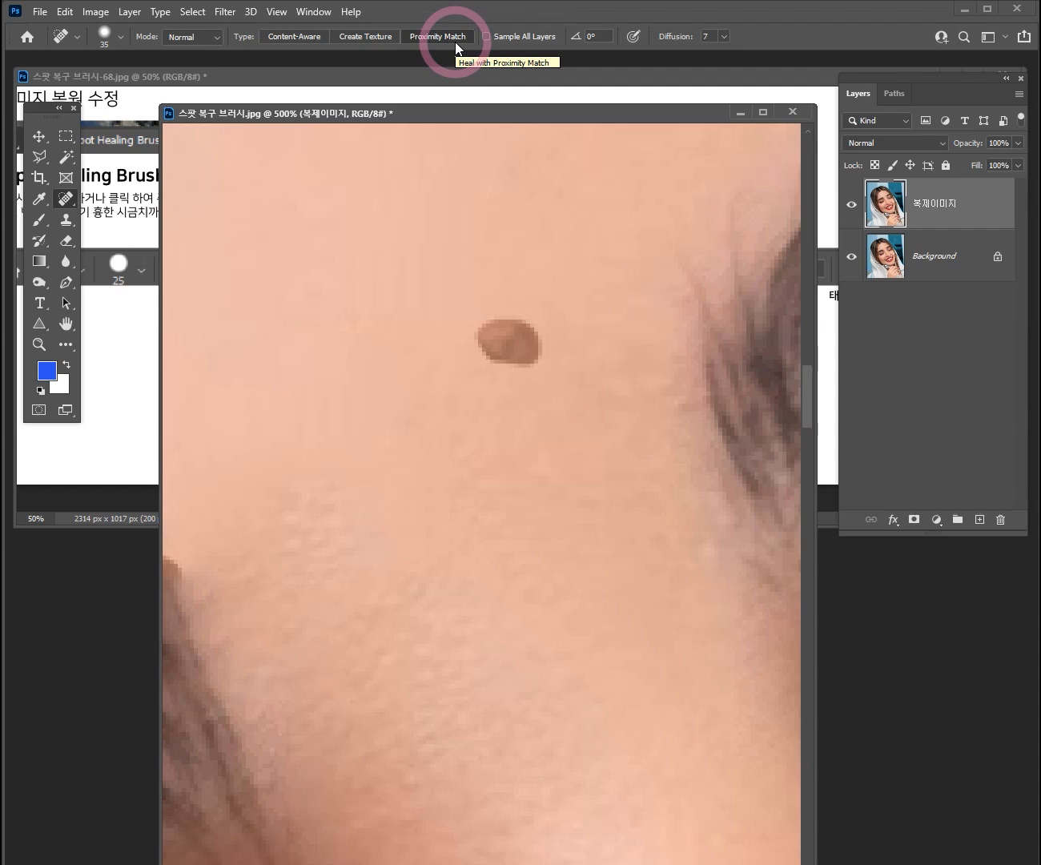
{"action": "left_click", "coordinate": [723, 37]}
{"action": "left_click_drag", "start_coordinate": [725, 58], "coordinate": [651, 55]}
{"action": "left_click", "coordinate": [508, 342]}
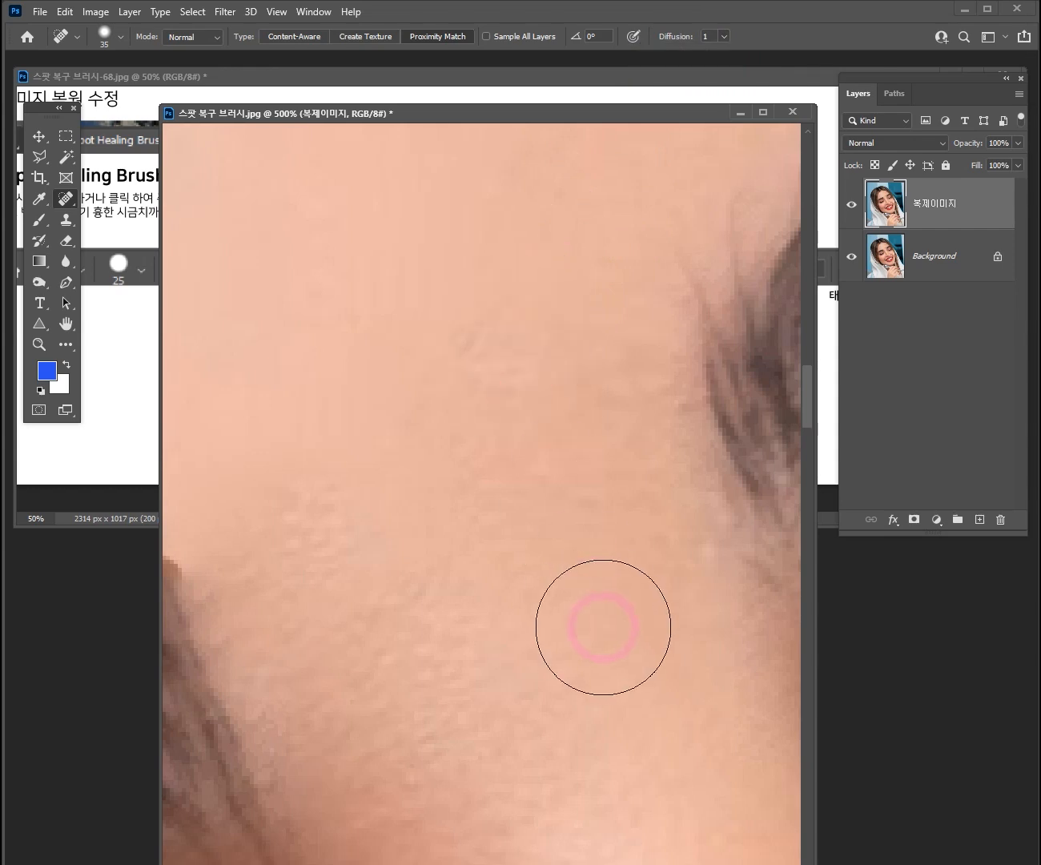
{"action": "key", "text": "ctrl+z"}
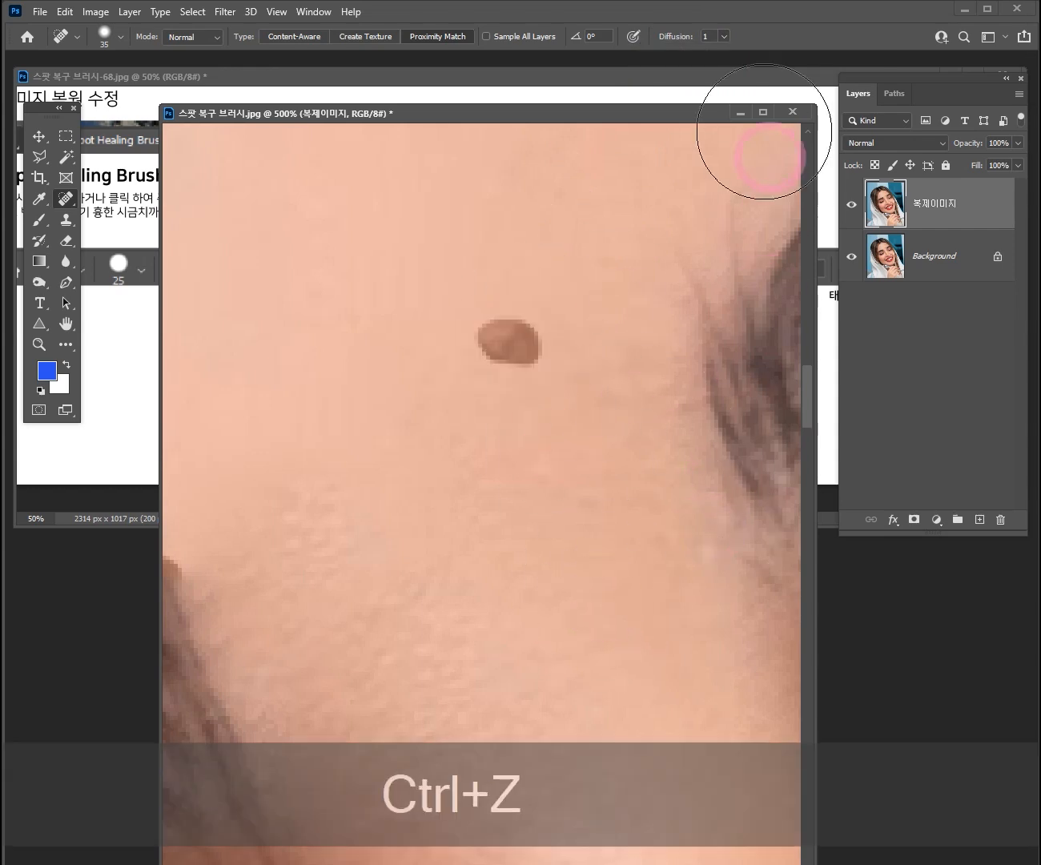
- Raise the diffusion to 7, heal the forehead mole again with Proximity Match, and undo the healing
{"action": "left_click", "coordinate": [724, 36]}
{"action": "left_click_drag", "start_coordinate": [723, 55], "coordinate": [810, 54]}
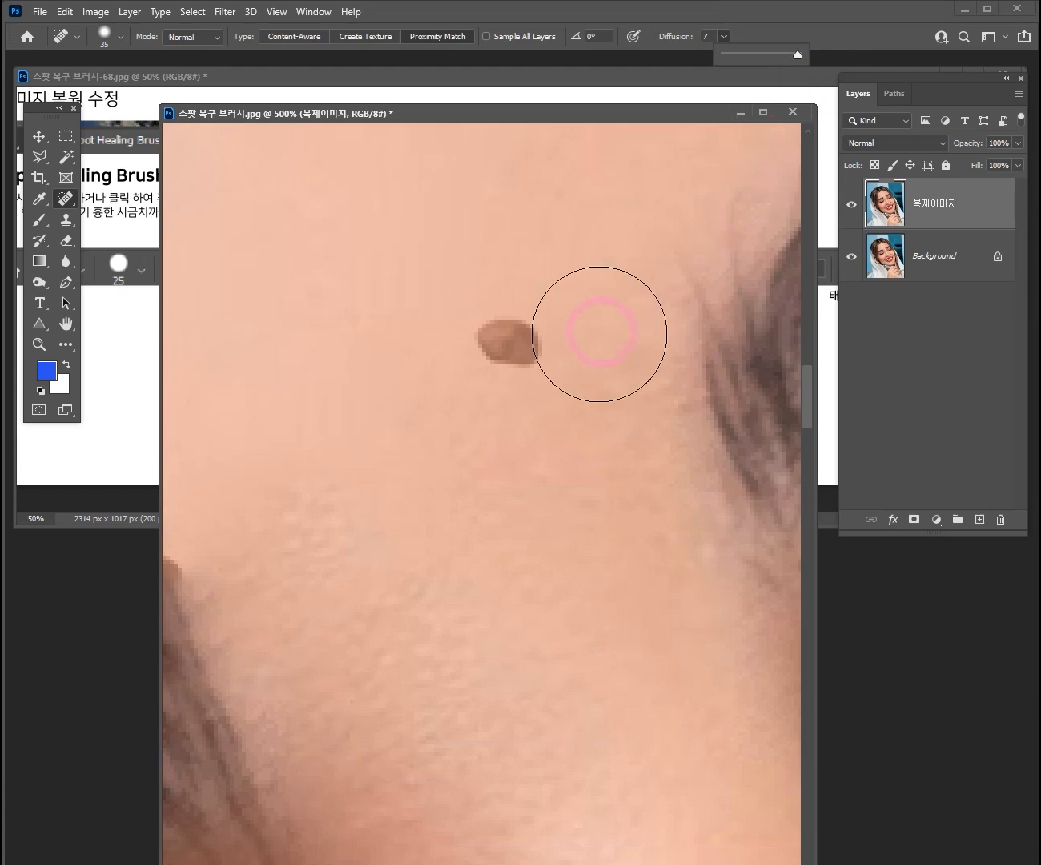
{"action": "left_click", "coordinate": [523, 343]}
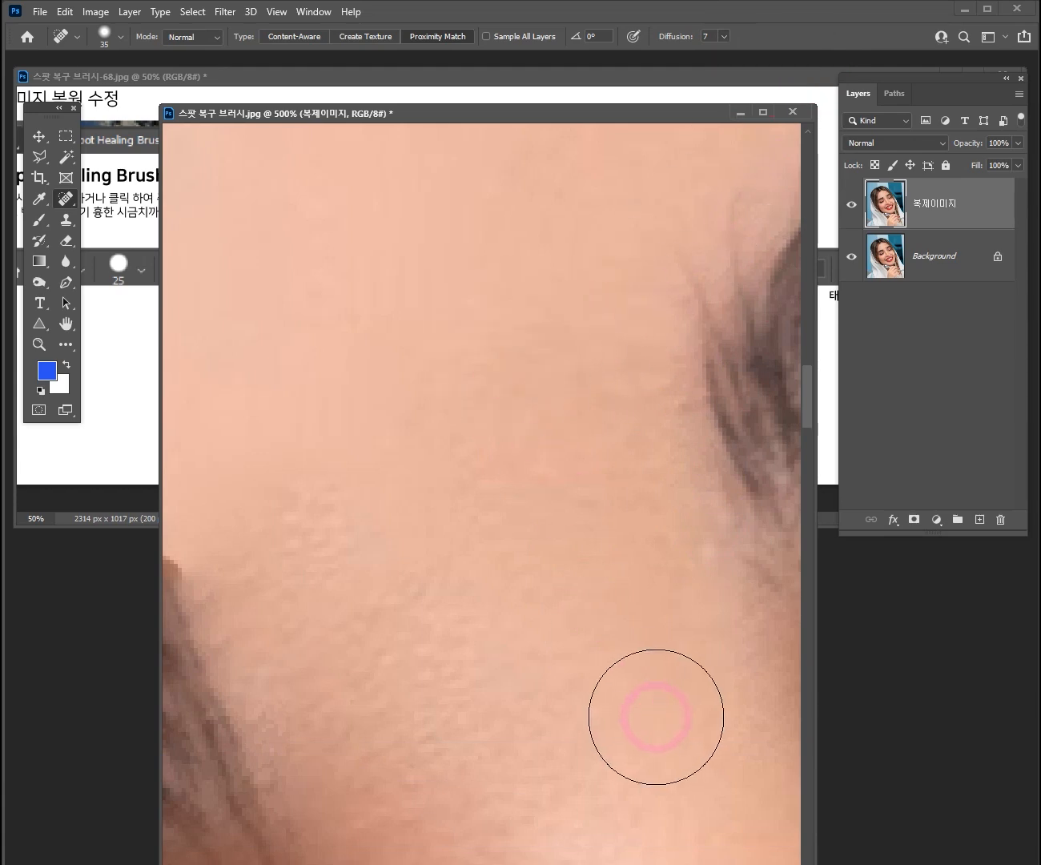
{"action": "key", "text": "ctrl+z"}
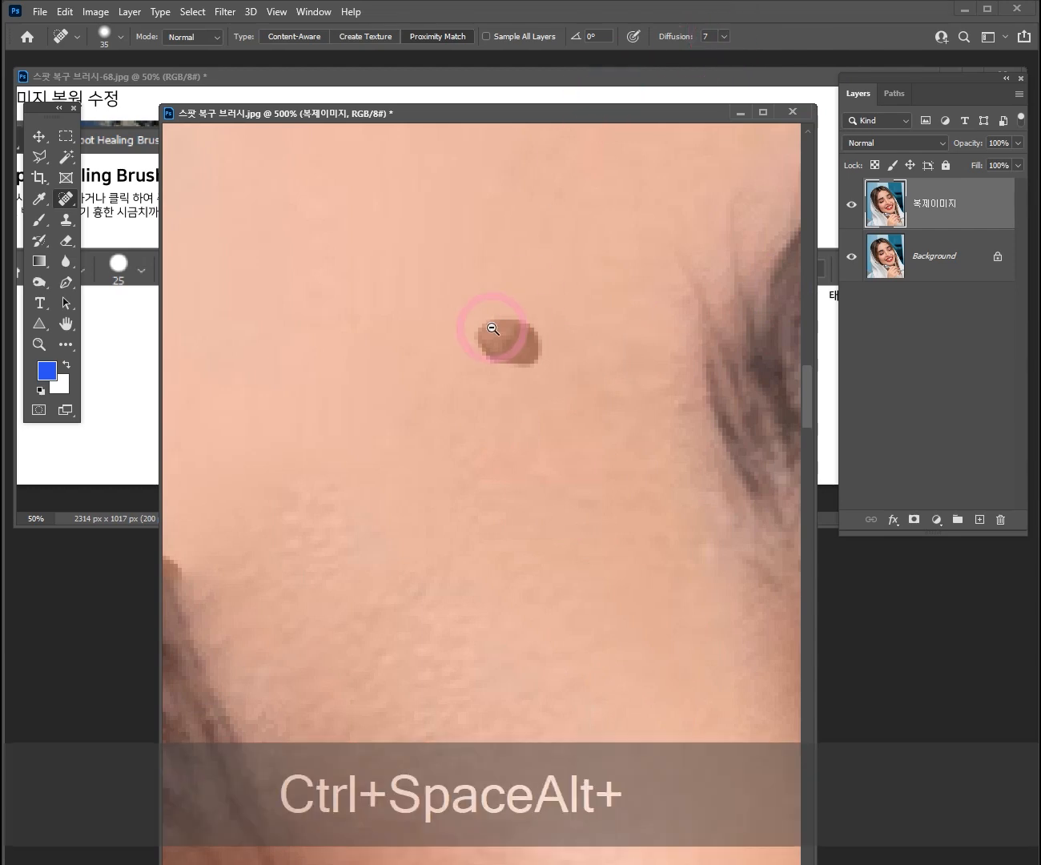
{"action": "left_click", "coordinate": [490, 386], "text": "ctrl+alt"}
{"action": "left_click", "coordinate": [574, 415], "text": "ctrl+alt"}
{"action": "left_click_drag", "start_coordinate": [575, 415], "coordinate": [484, 397]}
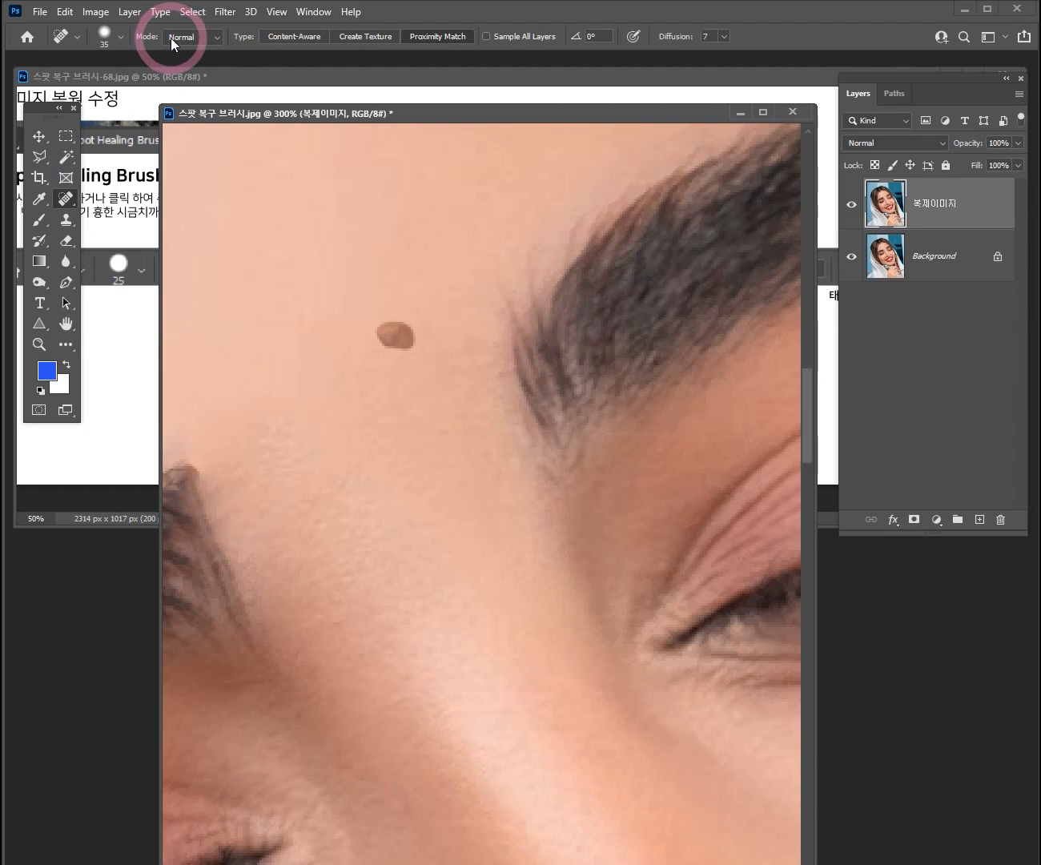
- Set the healing brush hardness to 49% and heal the forehead mole using the Content-Aware type
{"action": "left_click", "coordinate": [120, 36]}
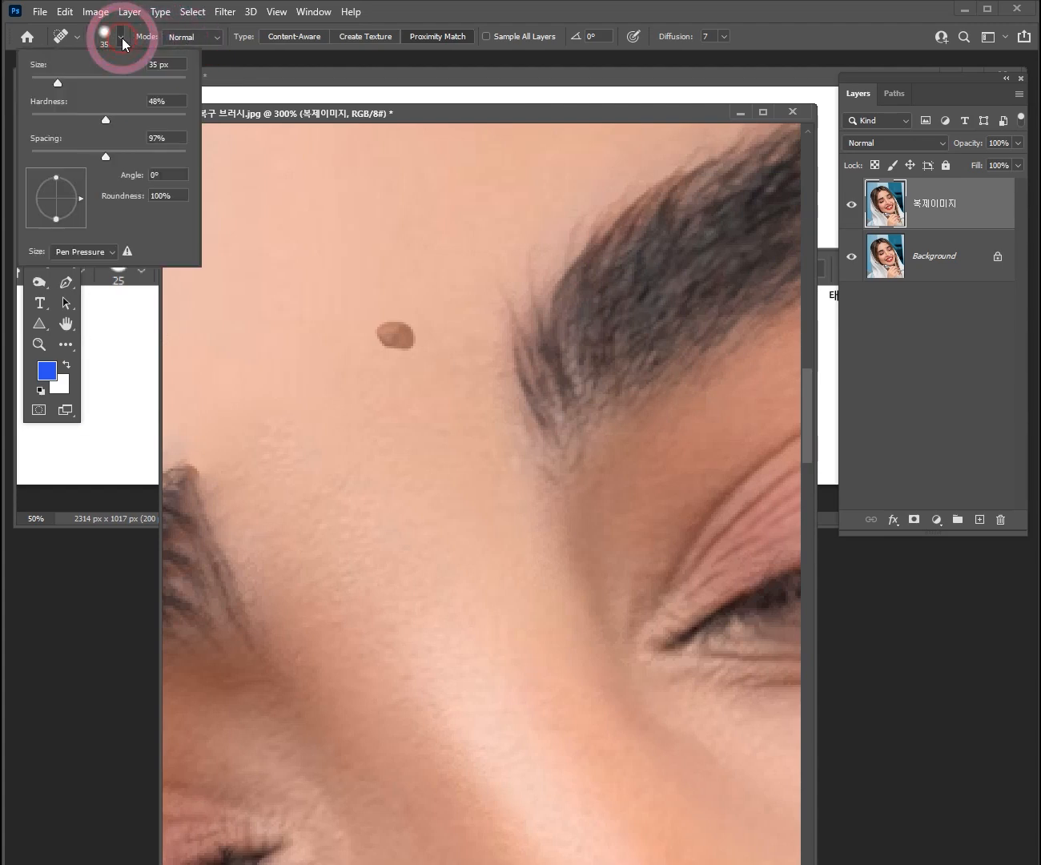
{"action": "left_click", "coordinate": [106, 117]}
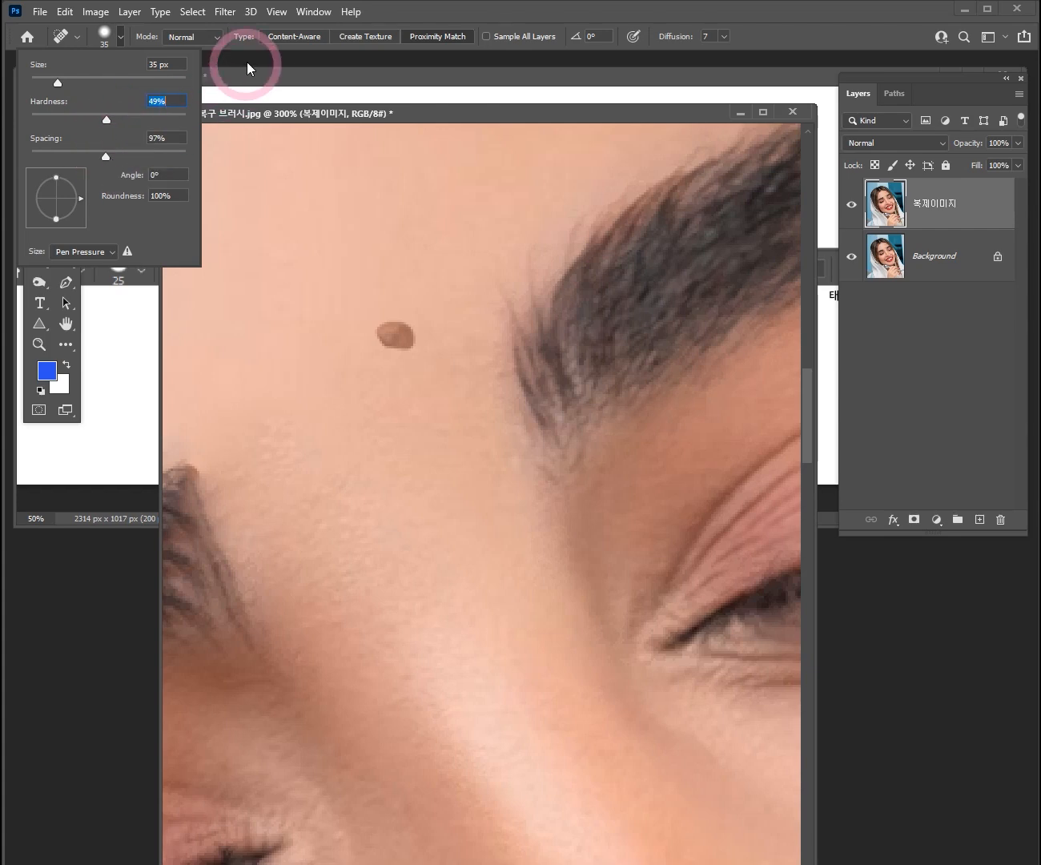
{"action": "left_click", "coordinate": [283, 36]}
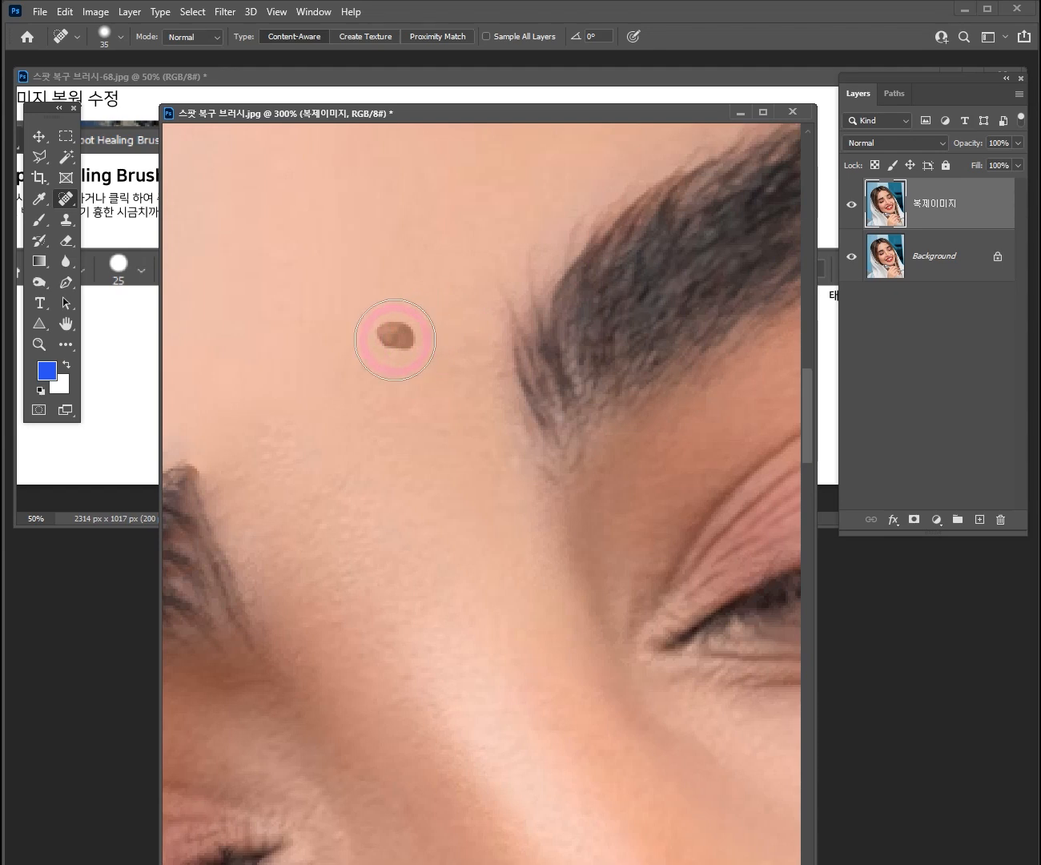
{"action": "left_click", "coordinate": [397, 336]}
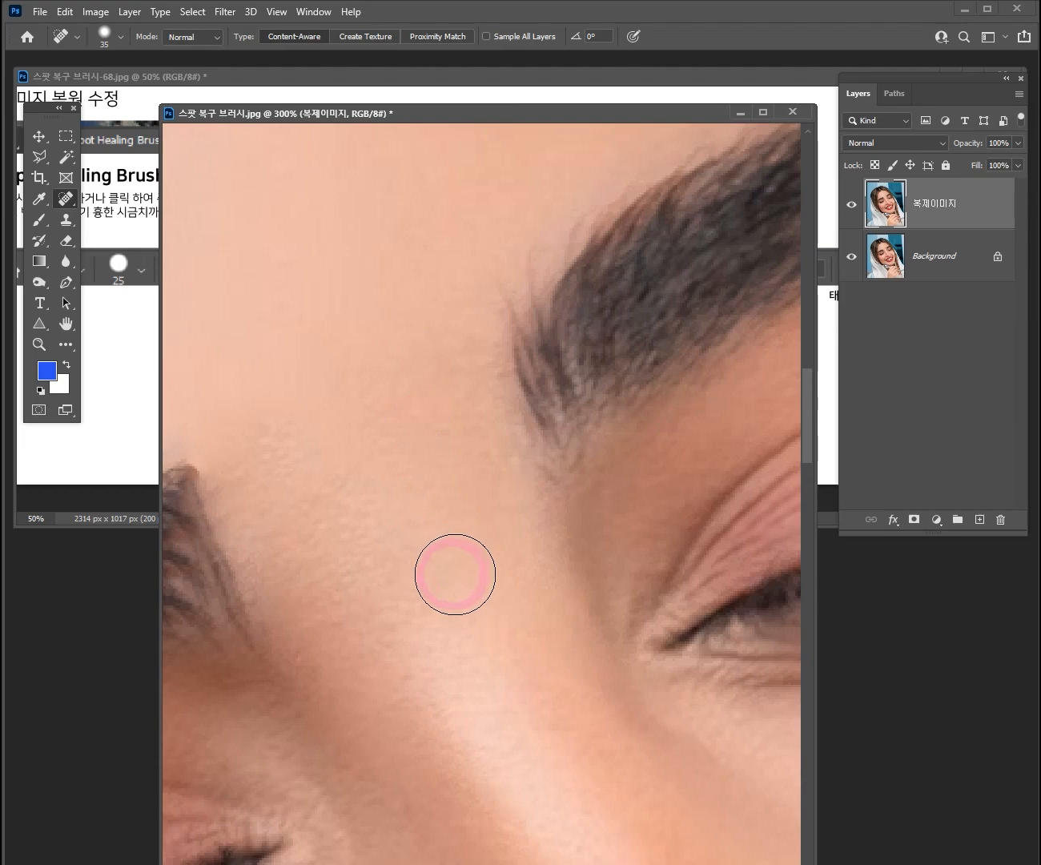
- Heal the dark mole on the cheek beside the mouth with a single Content-Aware dab
{"action": "left_click_drag", "start_coordinate": [433, 594], "coordinate": [476, 324]}
{"action": "left_click_drag", "start_coordinate": [480, 721], "coordinate": [552, 440]}
{"action": "left_click_drag", "start_coordinate": [419, 571], "coordinate": [476, 504]}
{"action": "left_click", "coordinate": [342, 442]}
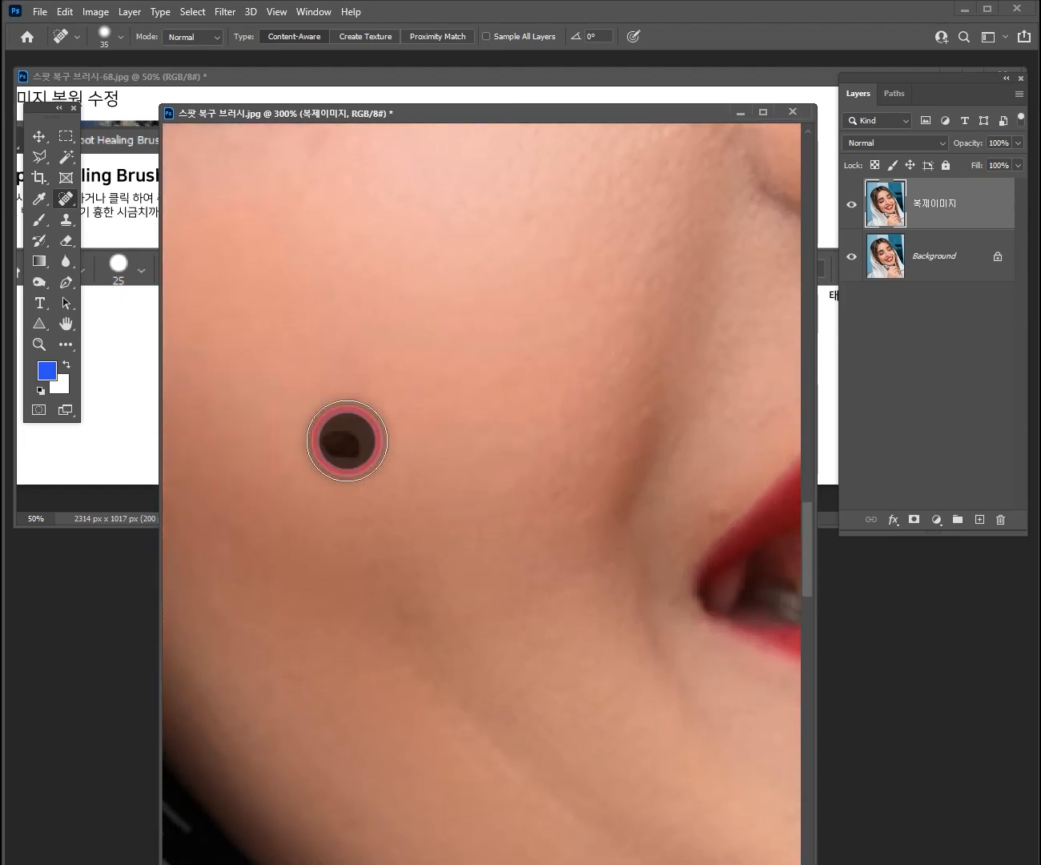
- Try to heal the orange stain between the two upper teeth with the soft 35 px brush, and undo the attempt
{"action": "left_click_drag", "start_coordinate": [613, 530], "coordinate": [353, 495]}
{"action": "left_click_drag", "start_coordinate": [749, 556], "coordinate": [450, 539]}
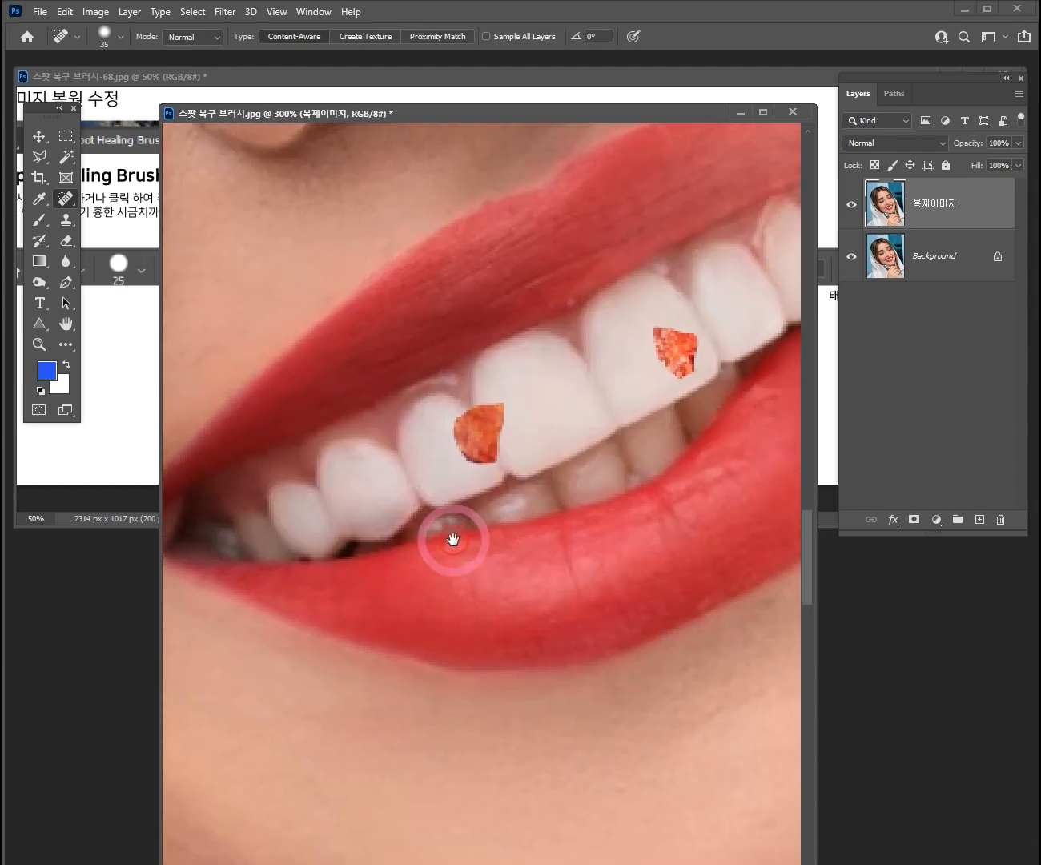
{"action": "left_click", "coordinate": [474, 438], "text": "ctrl"}
{"action": "left_click", "coordinate": [490, 432]}
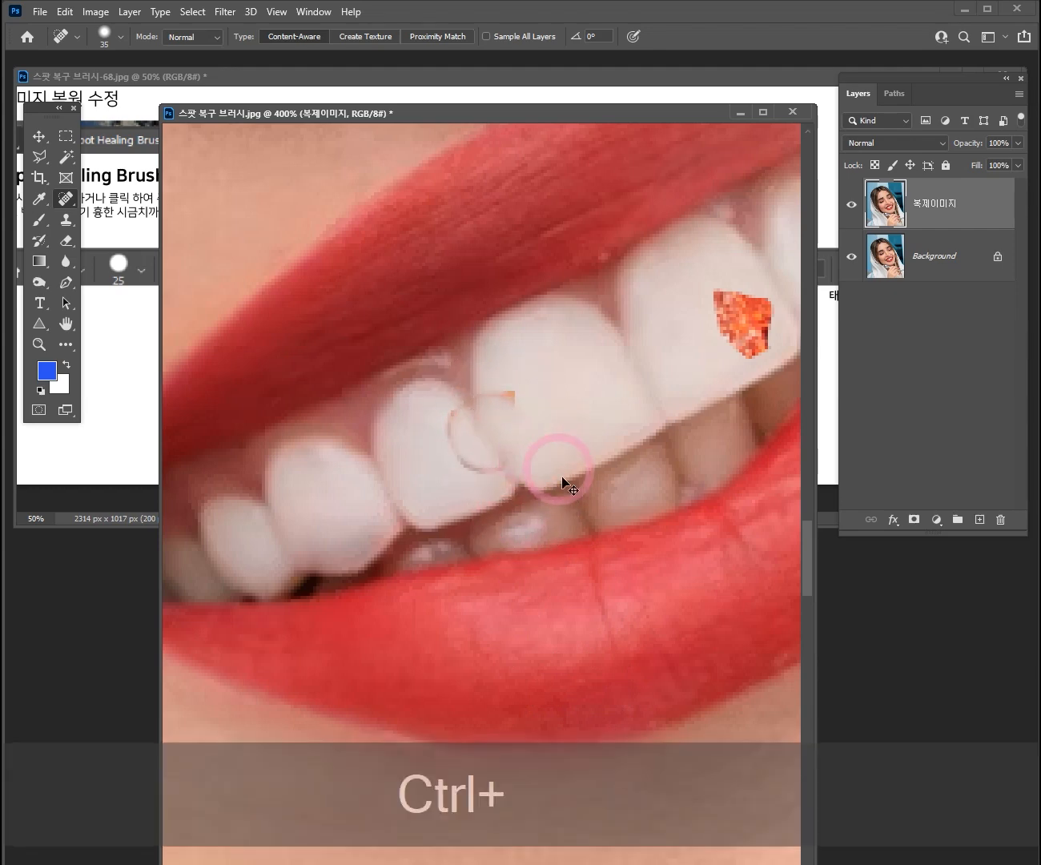
{"action": "key", "text": "ctrl+z"}
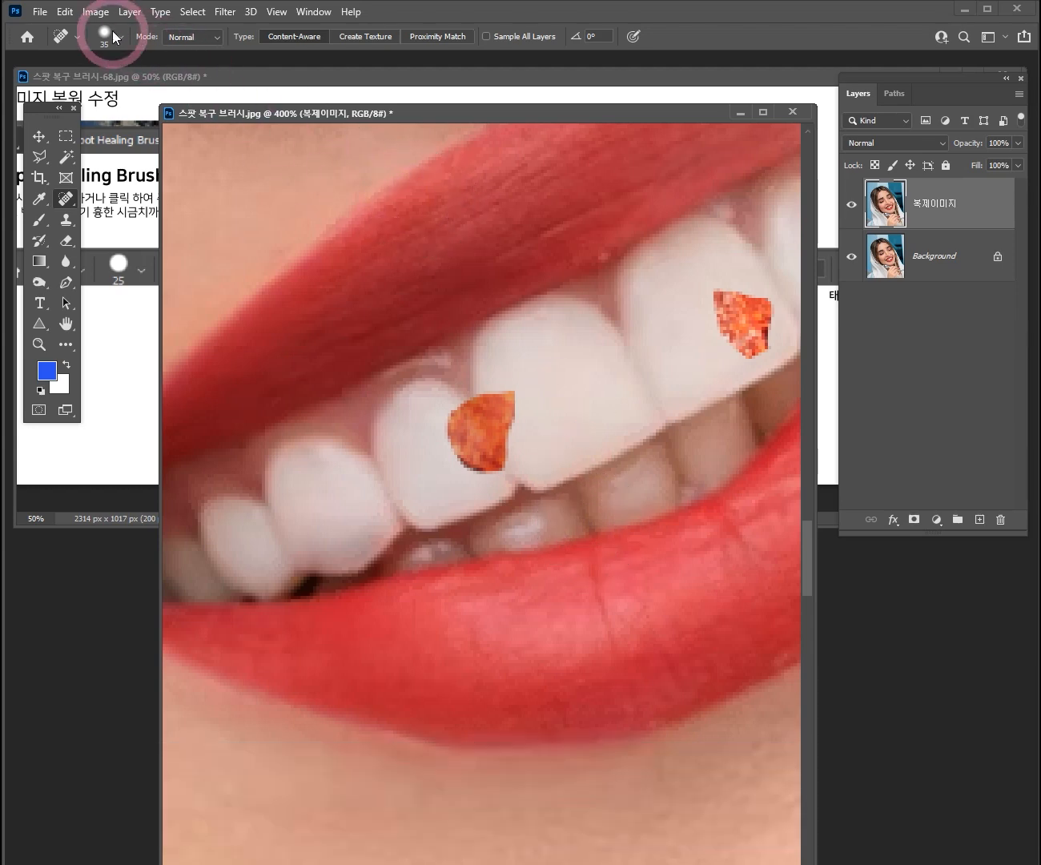
{"action": "left_click", "coordinate": [484, 427]}
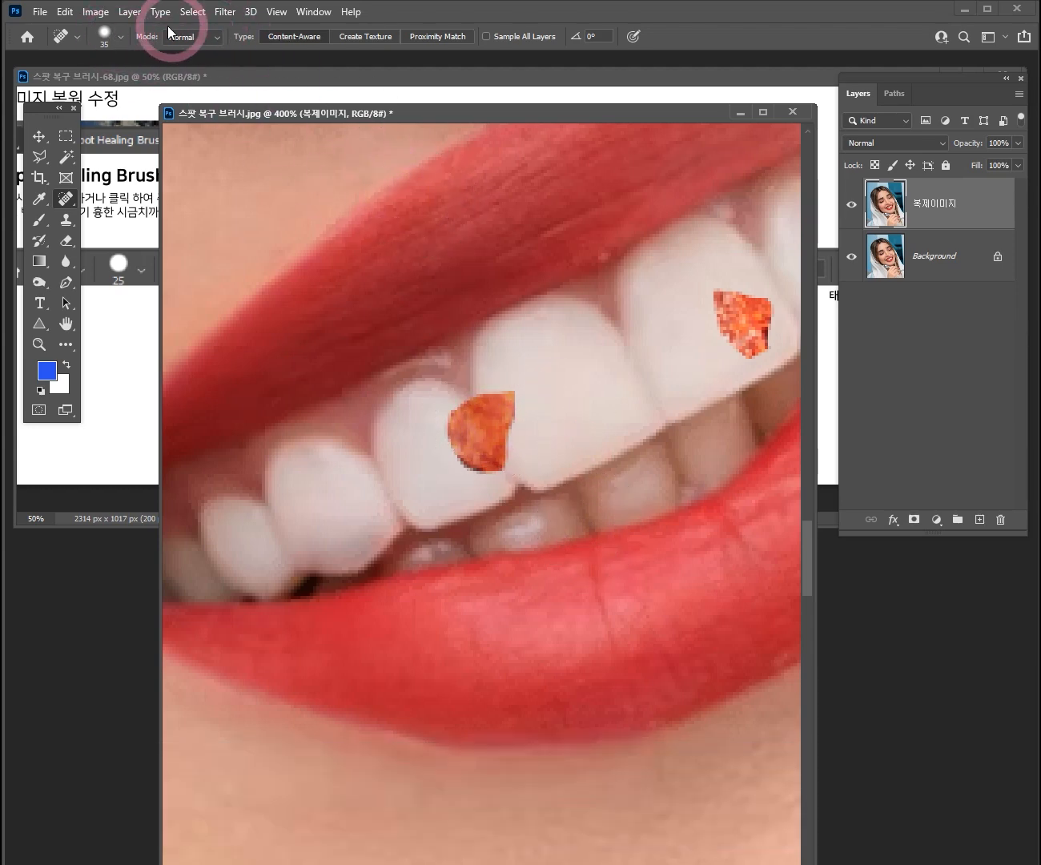
- Raise the brush hardness to 98% and heal the orange stain between the two upper teeth
{"action": "left_click", "coordinate": [123, 32]}
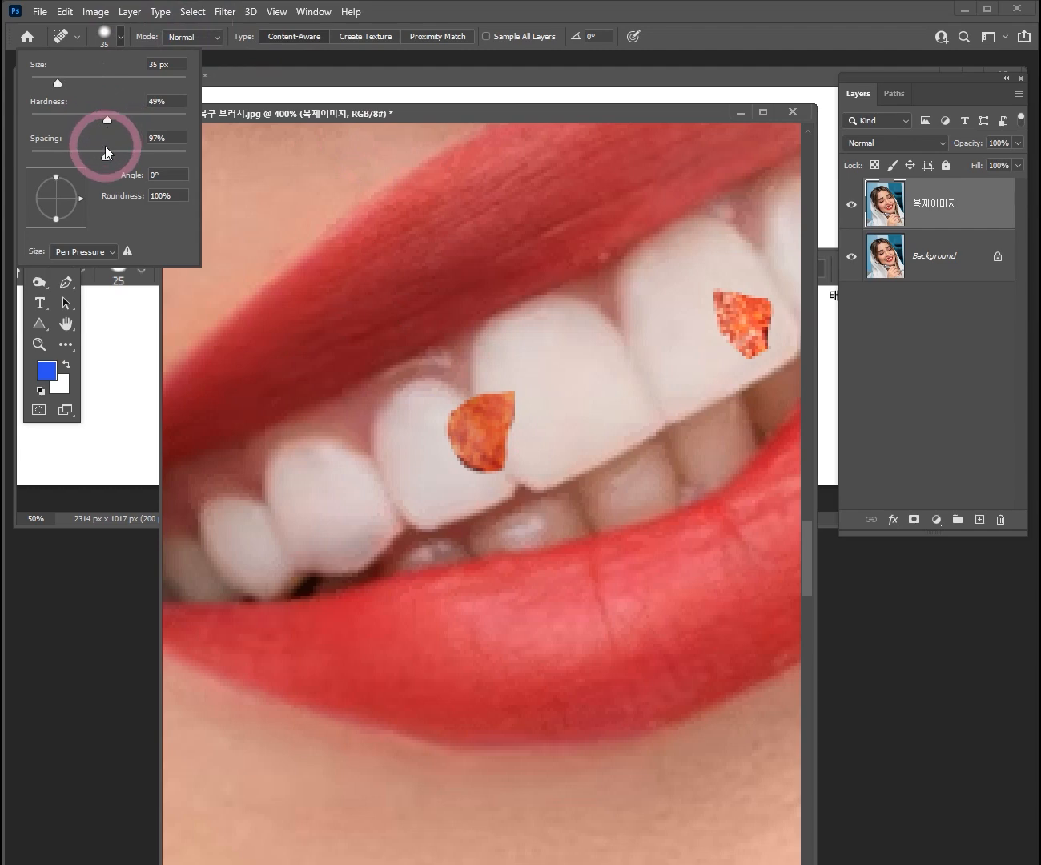
{"action": "left_click_drag", "start_coordinate": [108, 119], "coordinate": [182, 119]}
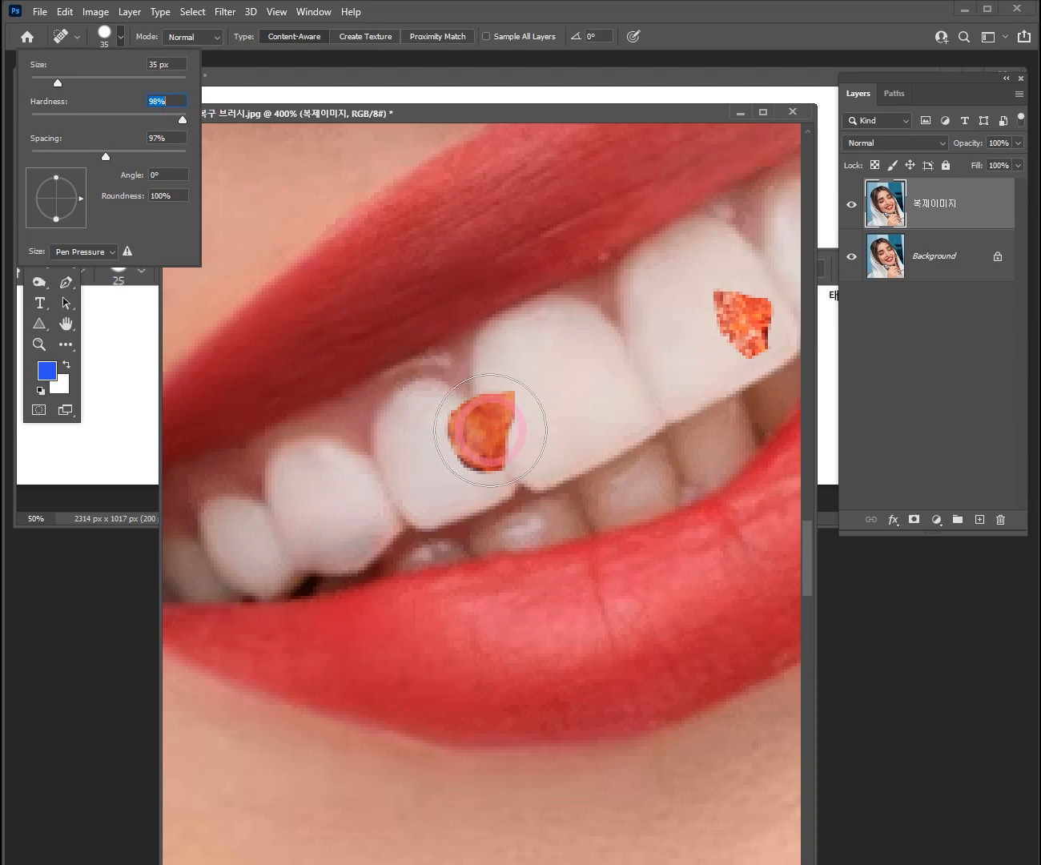
{"action": "left_click", "coordinate": [491, 430]}
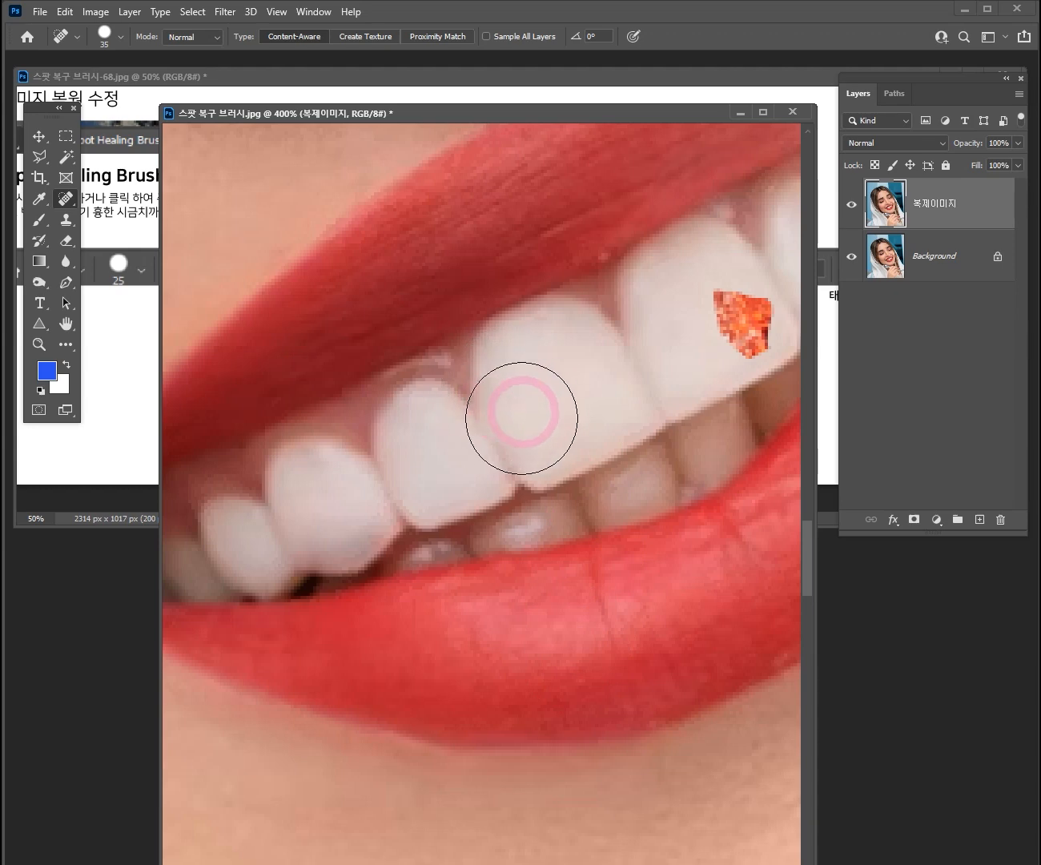
- Heal the remaining orange stain on the other front tooth and check the retouched face as a whole
{"action": "mouse_move", "coordinate": [604, 446]}
{"action": "left_mouse_down"}
{"action": "mouse_move", "coordinate": [574, 462]}
{"action": "mouse_move", "coordinate": [476, 458]}
{"action": "left_mouse_up"}
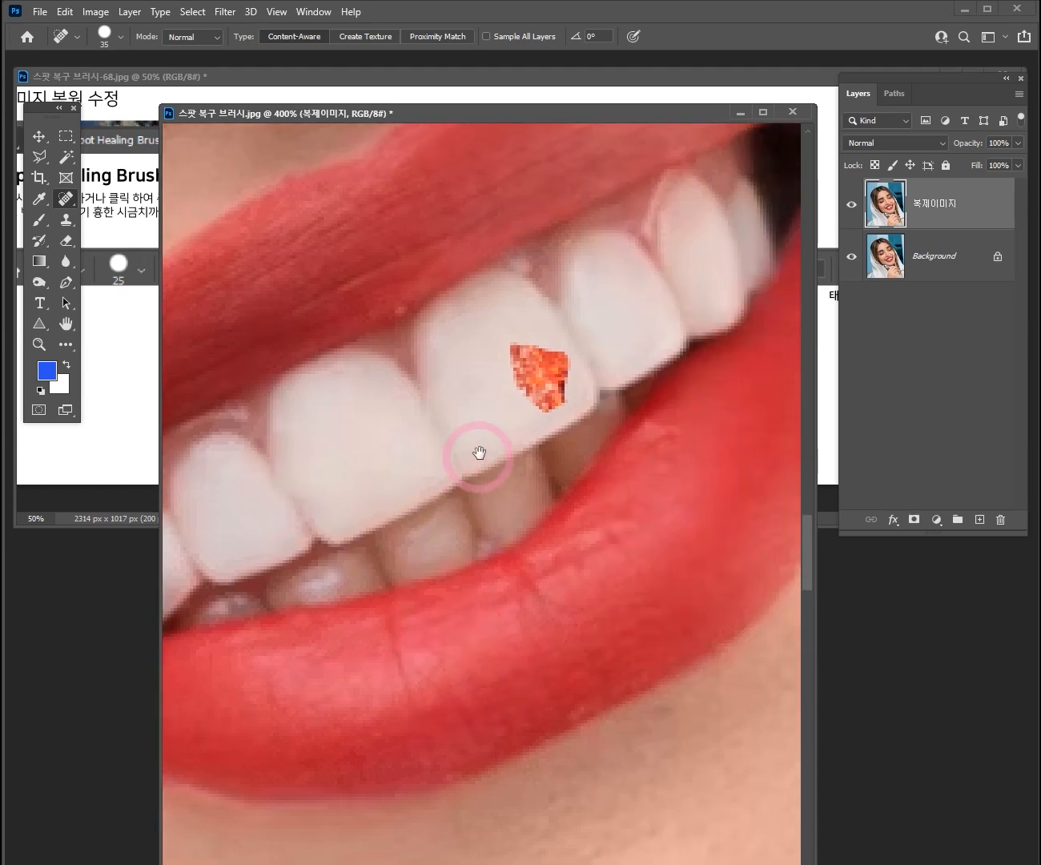
{"action": "left_click", "coordinate": [521, 377]}
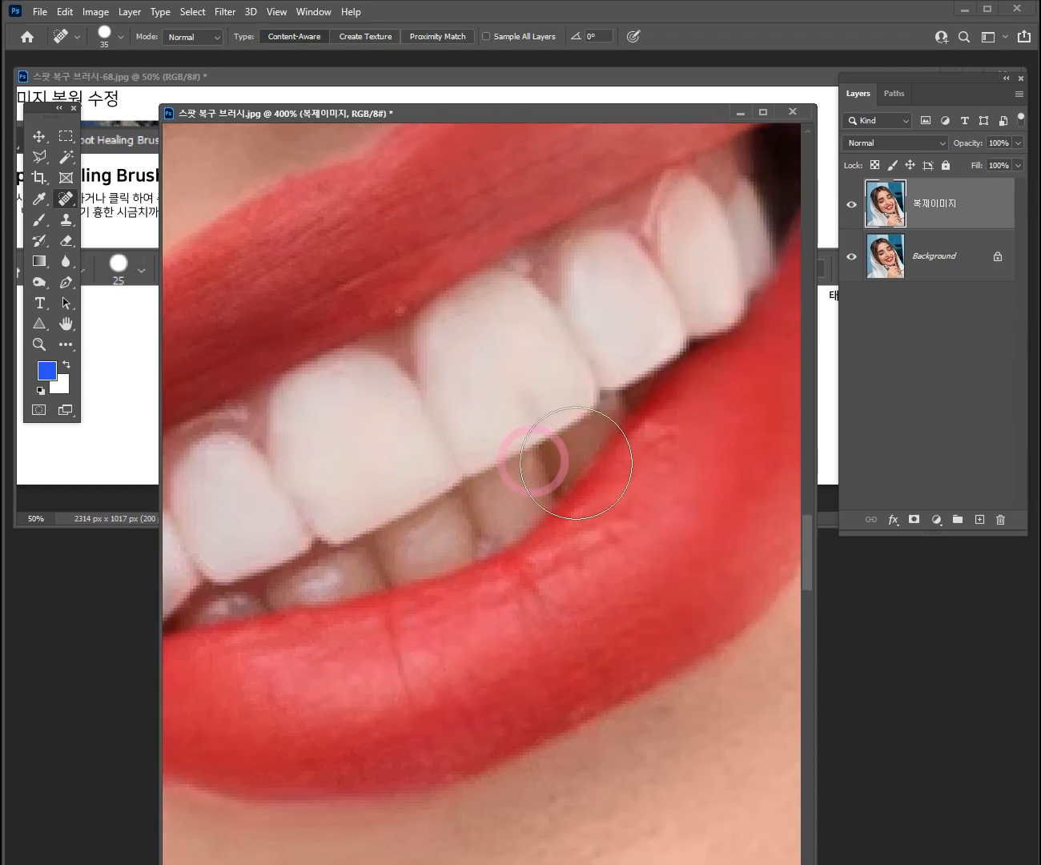
{"action": "left_click", "coordinate": [432, 418], "text": "ctrl+alt"}
{"action": "left_click", "coordinate": [434, 418], "text": "ctrl+alt"}
{"action": "left_click", "coordinate": [432, 418], "text": "ctrl+alt"}
{"action": "left_click", "coordinate": [433, 418], "text": "ctrl+alt"}
{"action": "left_click_drag", "start_coordinate": [454, 322], "coordinate": [553, 373]}
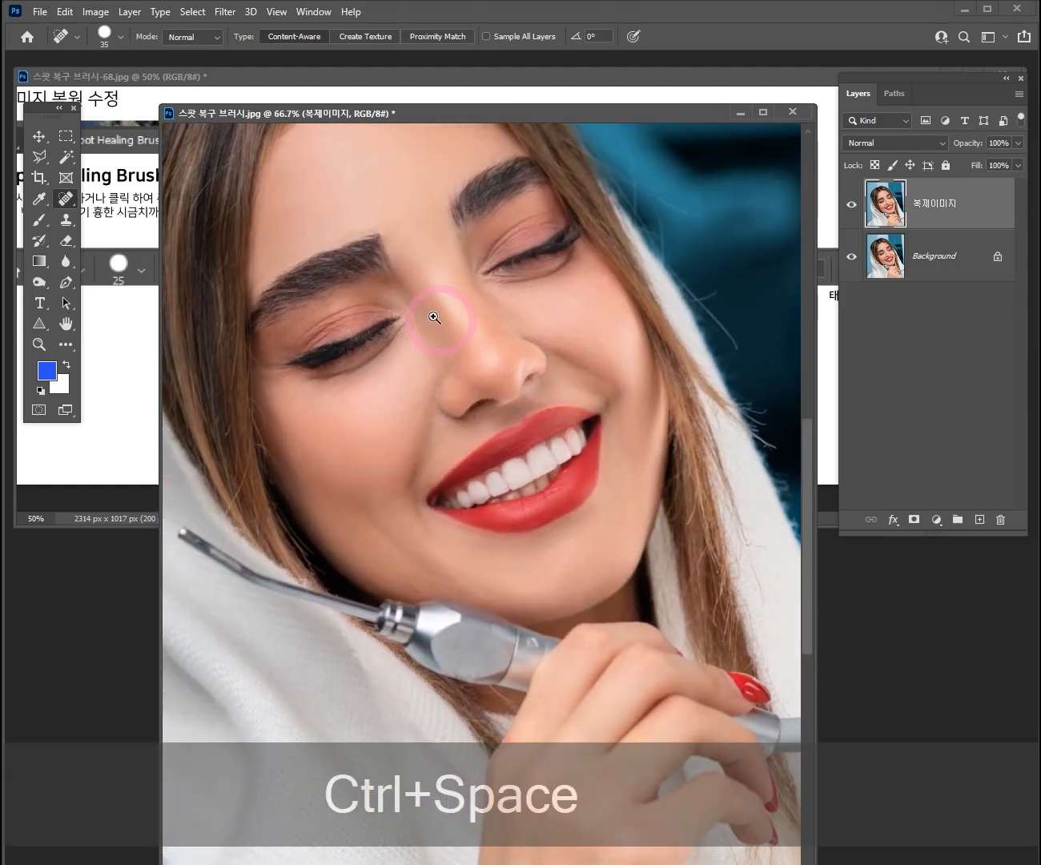
{"action": "left_click", "coordinate": [433, 309], "text": "ctrl"}
{"action": "left_click_drag", "start_coordinate": [430, 306], "coordinate": [491, 328]}
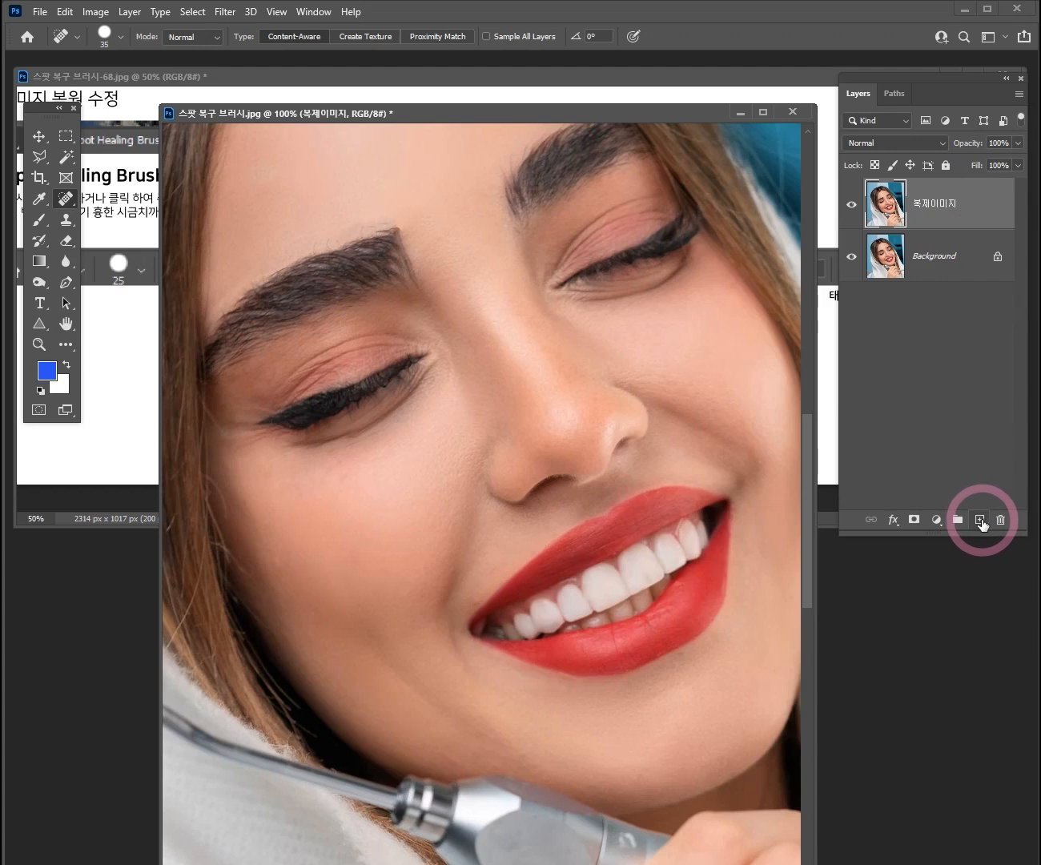
- Add a new empty layer above the duplicated portrait and hide the duplicate and Background layers
{"action": "left_click", "coordinate": [979, 521]}
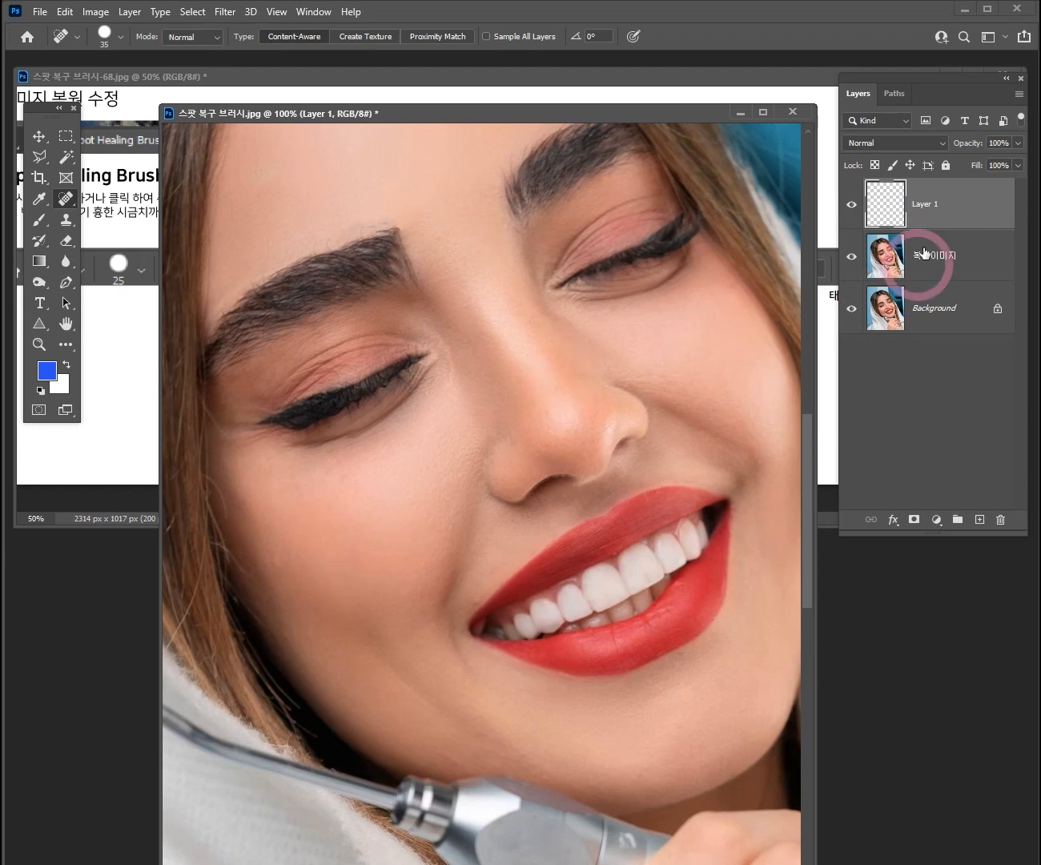
{"action": "left_click", "coordinate": [851, 255]}
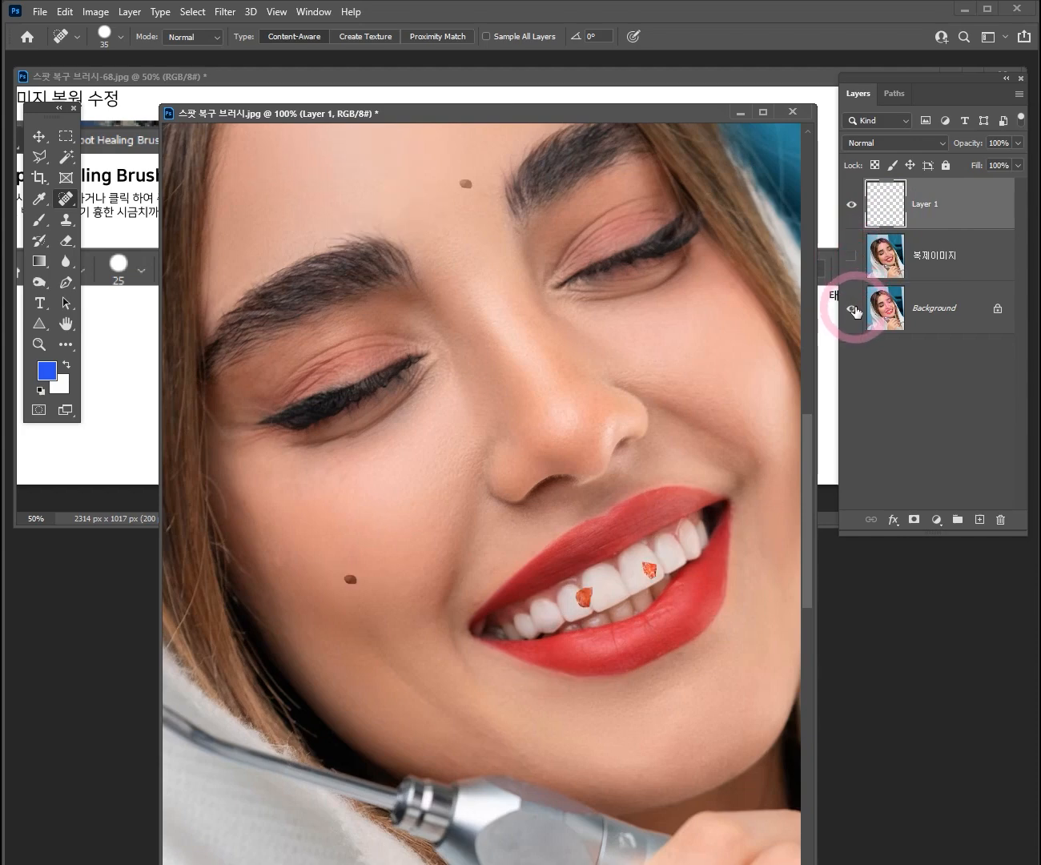
{"action": "left_click", "coordinate": [851, 309]}
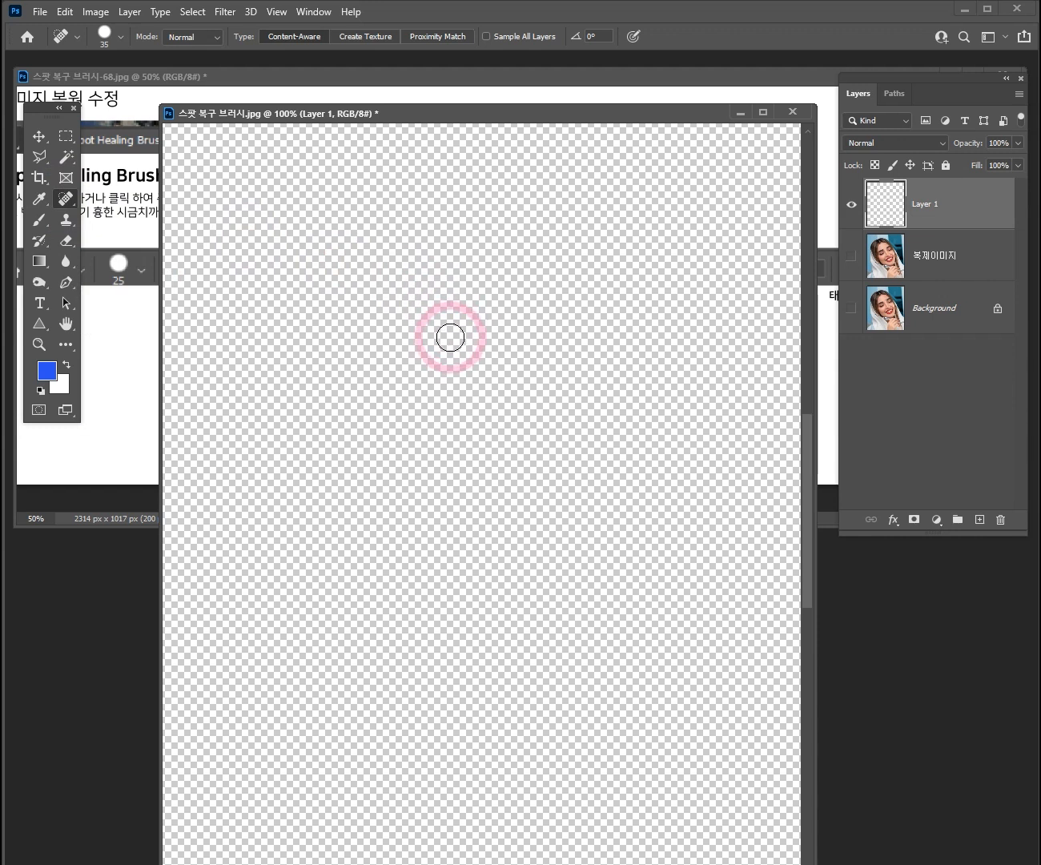
- Enlarge the healing brush to 80 px and make the duplicate and Background layers visible again
{"action": "key", "text": "bracketright"}
{"action": "key", "text": "bracketright"}
{"action": "key", "text": "bracketright"}
{"action": "key", "text": "bracketright"}
{"action": "key", "text": "bracketright"}
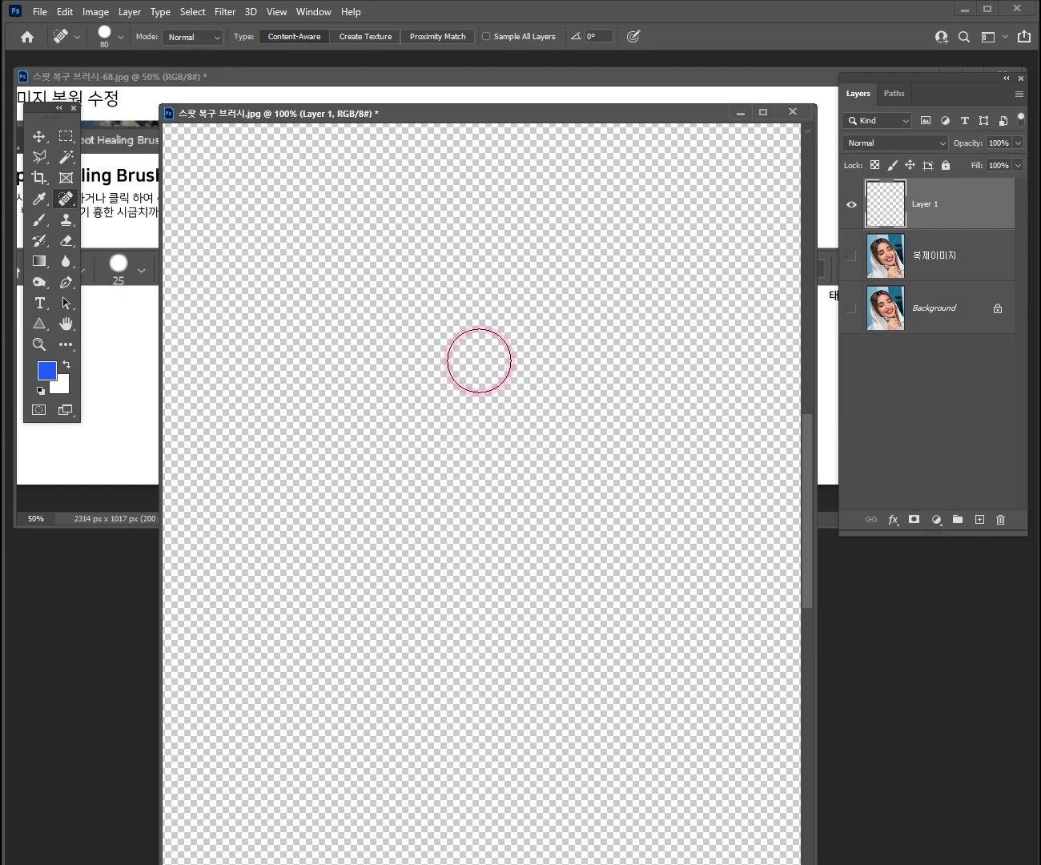
{"action": "left_click", "coordinate": [851, 256]}
{"action": "left_click", "coordinate": [851, 308]}
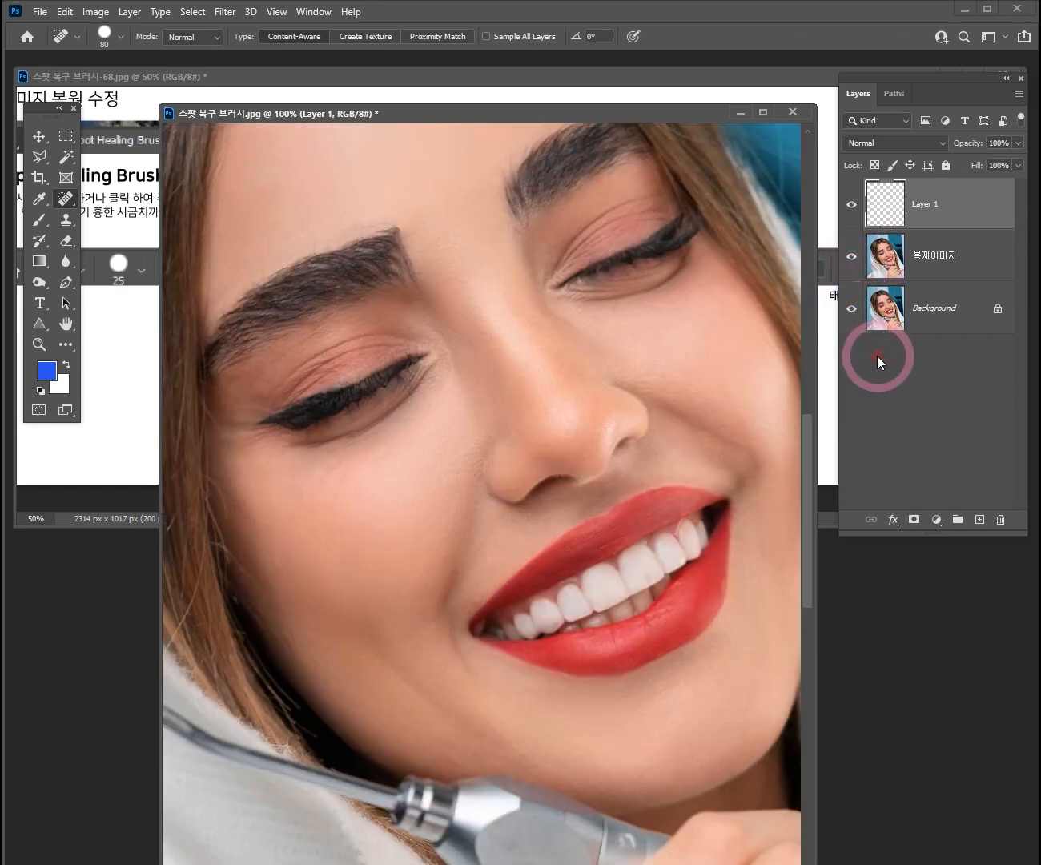
- Turn on Sample All Layers for the Spot Healing Brush
{"action": "key", "text": "ctrl+space"}
{"action": "left_click", "coordinate": [533, 313], "text": "ctrl"}
{"action": "left_click_drag", "start_coordinate": [532, 313], "coordinate": [561, 499]}
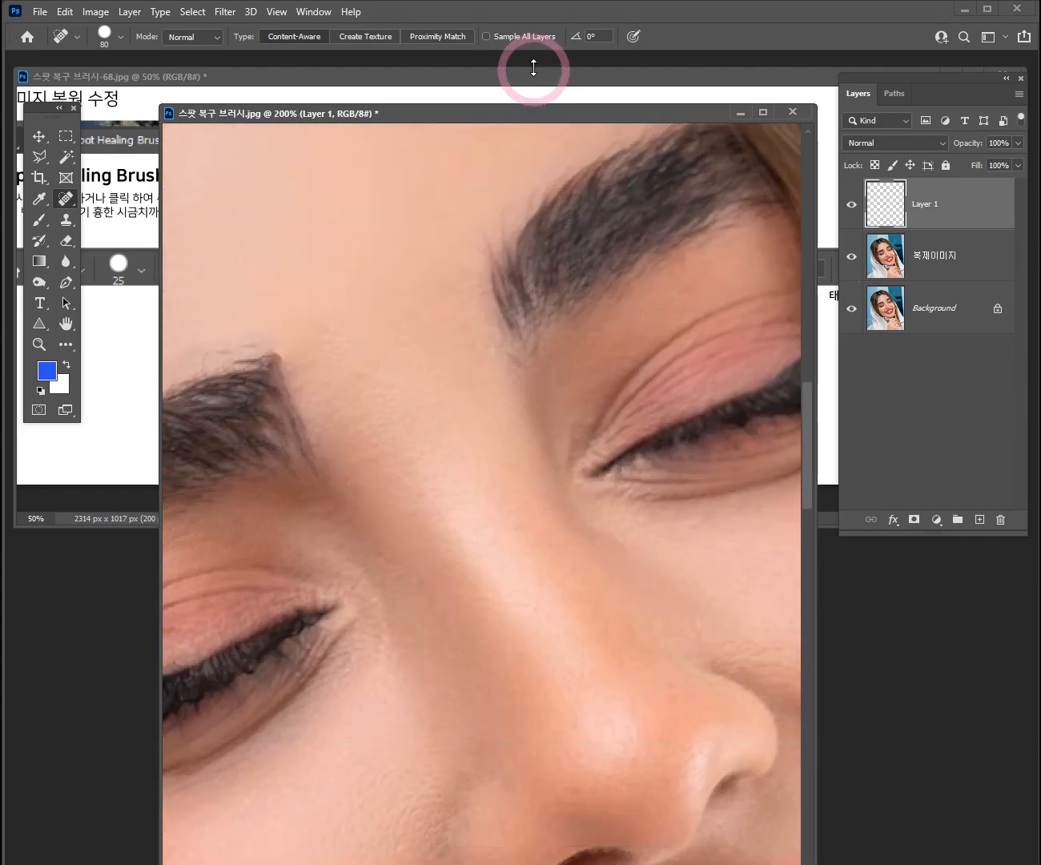
{"action": "left_click", "coordinate": [486, 35]}
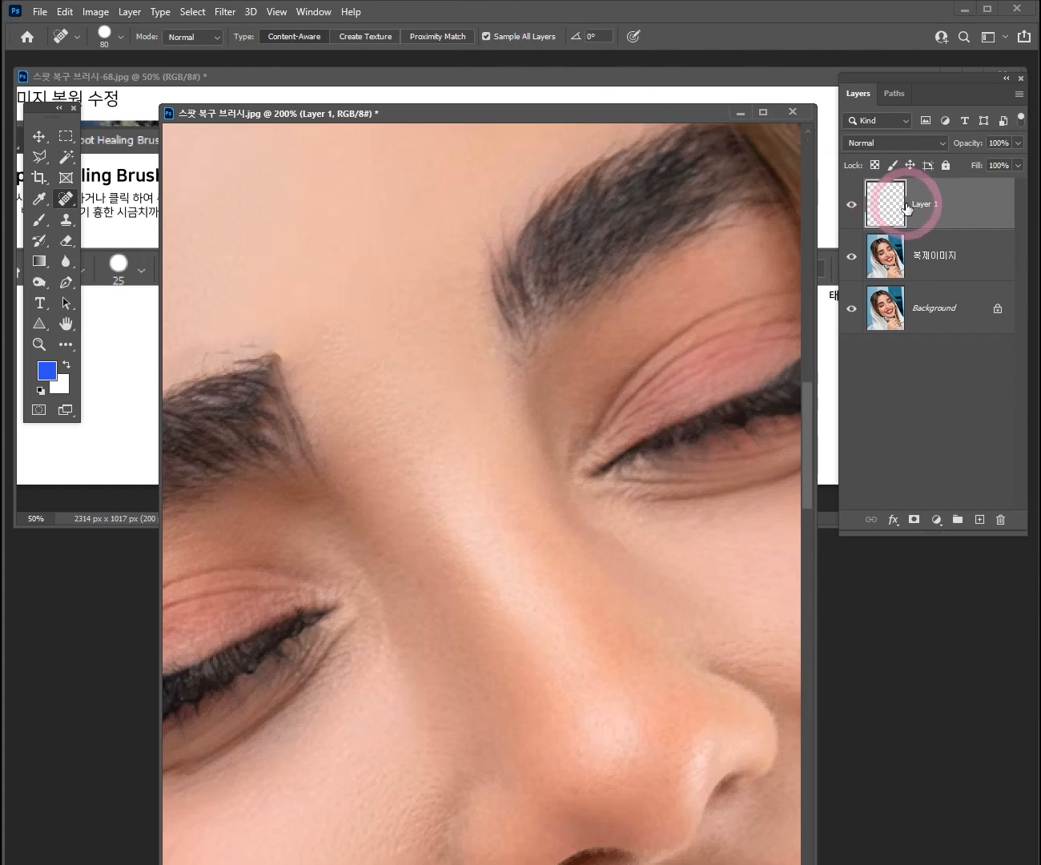
- Heal over the inner end of the eyebrow on the empty Layer 1 and undo the healing
{"action": "mouse_move", "coordinate": [559, 289]}
{"action": "left_mouse_down"}
{"action": "mouse_move", "coordinate": [509, 348]}
{"action": "mouse_move", "coordinate": [495, 386]}
{"action": "left_mouse_up"}
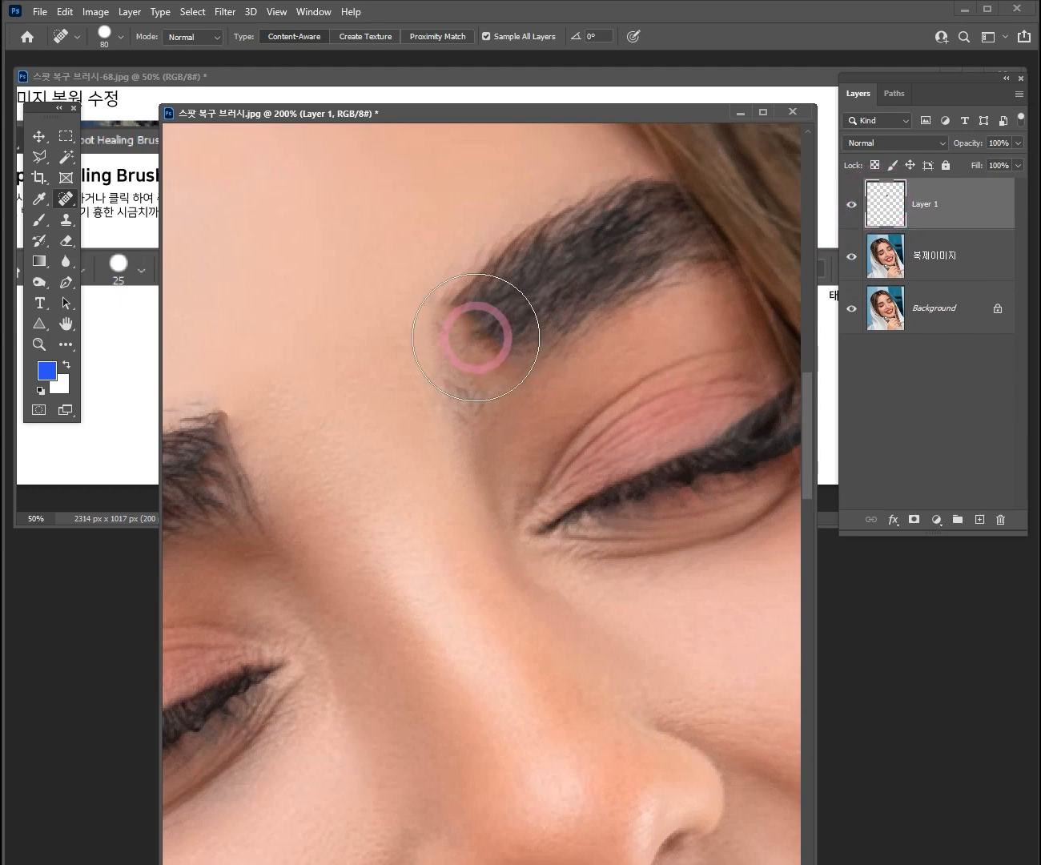
{"action": "left_click", "coordinate": [477, 338]}
{"action": "left_click", "coordinate": [884, 256]}
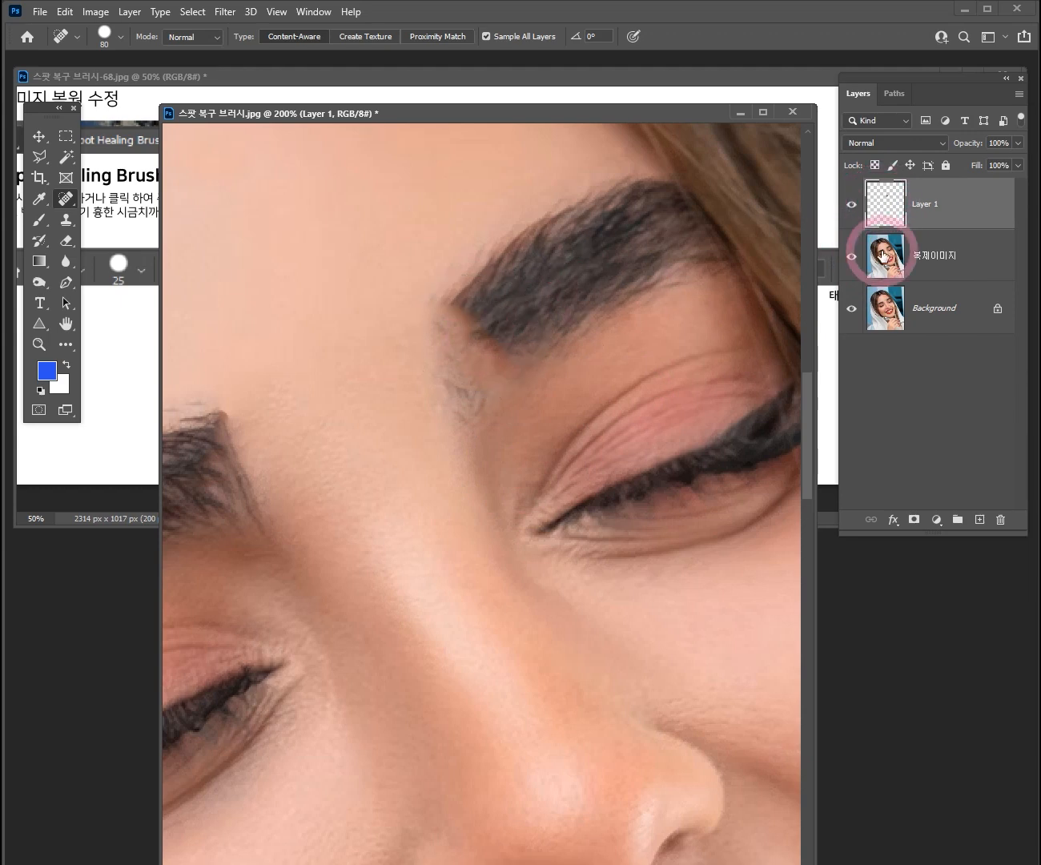
{"action": "left_click", "coordinate": [459, 372]}
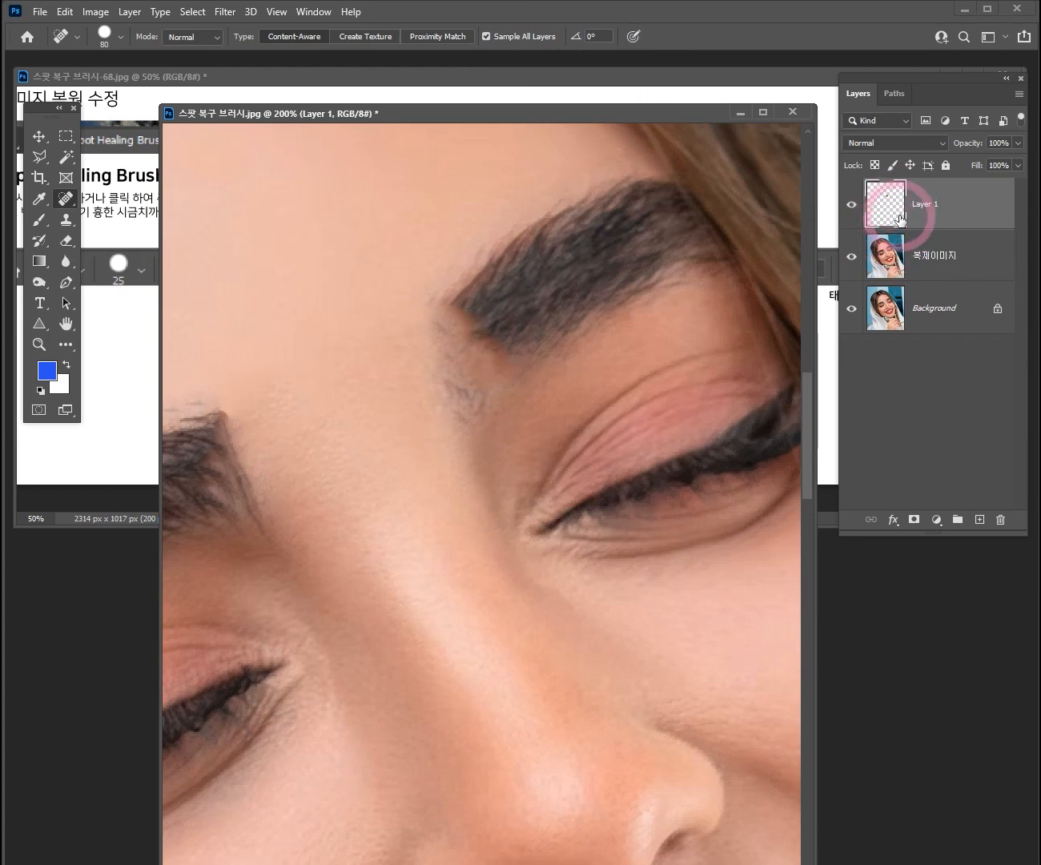
{"action": "key", "text": "ctrl"}
{"action": "key", "text": "ctrl+z"}
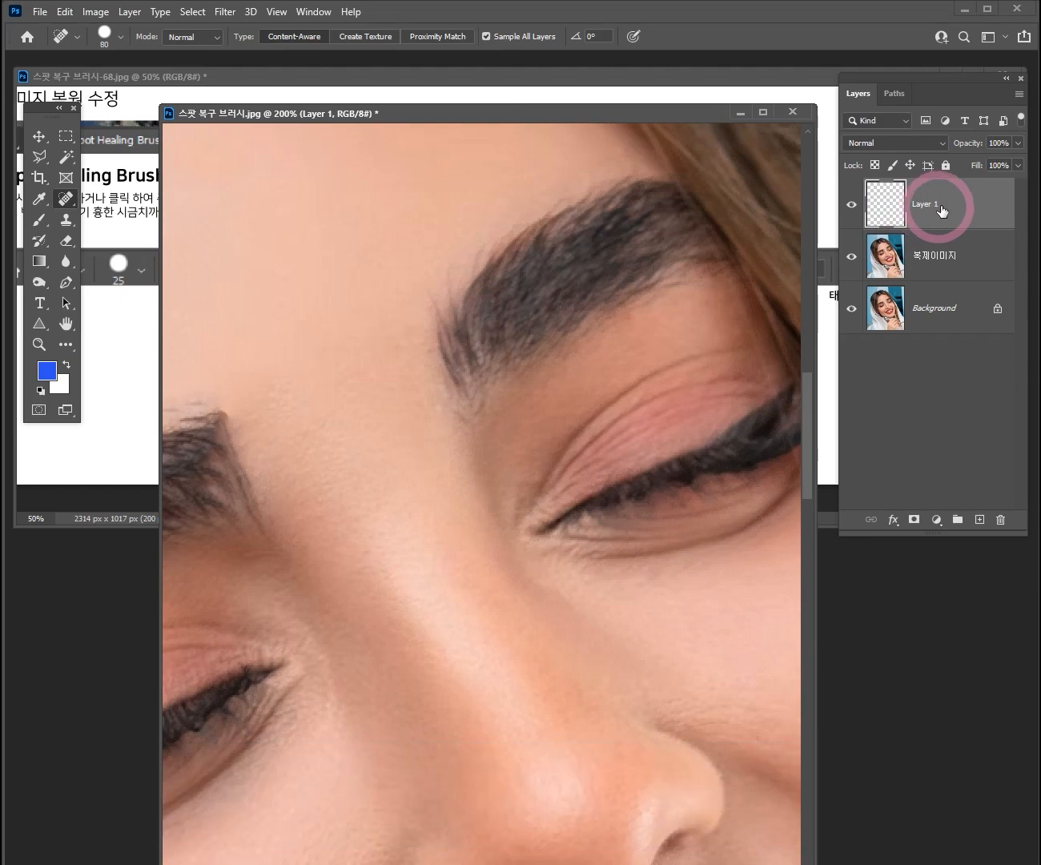
- Delete the empty Layer 1 and bring the other eye into close view
{"action": "mouse_move", "coordinate": [964, 209]}
{"action": "left_mouse_down"}
{"action": "mouse_move", "coordinate": [1016, 385]}
{"action": "mouse_move", "coordinate": [1017, 507]}
{"action": "mouse_move", "coordinate": [1000, 519]}
{"action": "left_mouse_up"}
{"action": "left_click", "coordinate": [396, 570], "text": "ctrl+alt"}
{"action": "left_click_drag", "start_coordinate": [387, 592], "coordinate": [537, 432]}
{"action": "left_click", "coordinate": [395, 472], "text": "ctrl"}
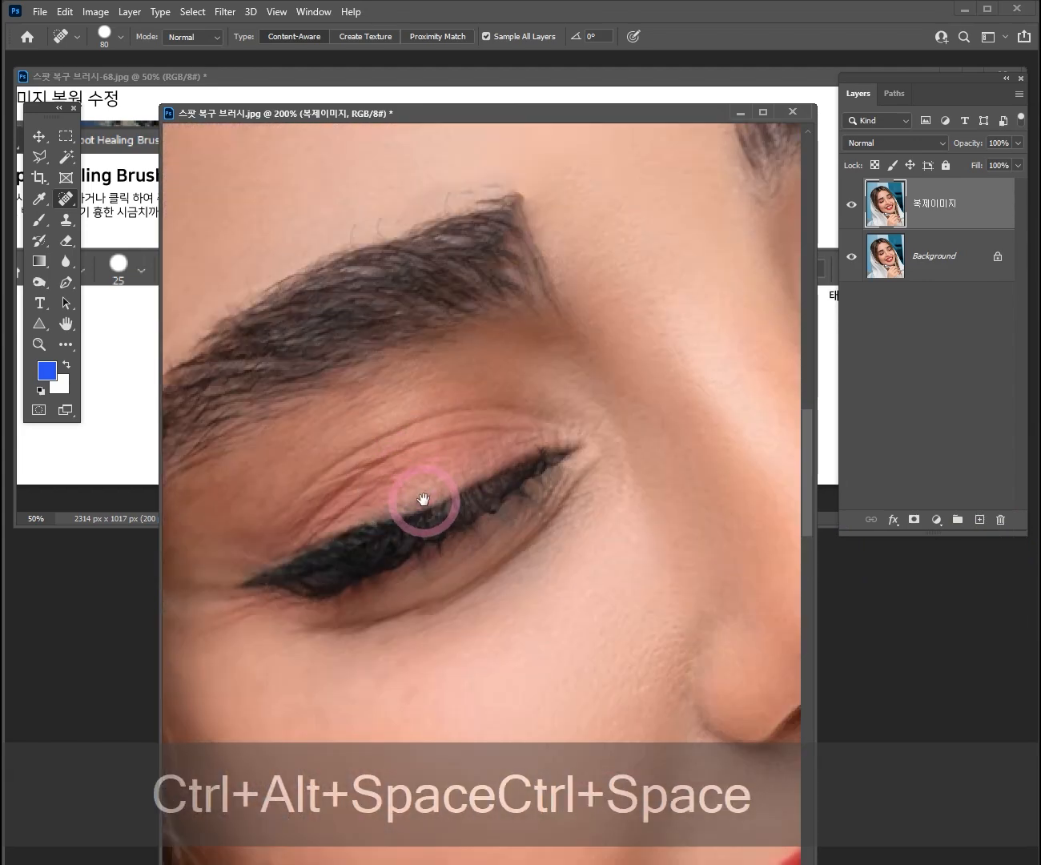
- Reduce the healing brush to 45 px and dab along the crease lines of the closed eyelid
{"action": "left_click_drag", "start_coordinate": [423, 499], "coordinate": [461, 420]}
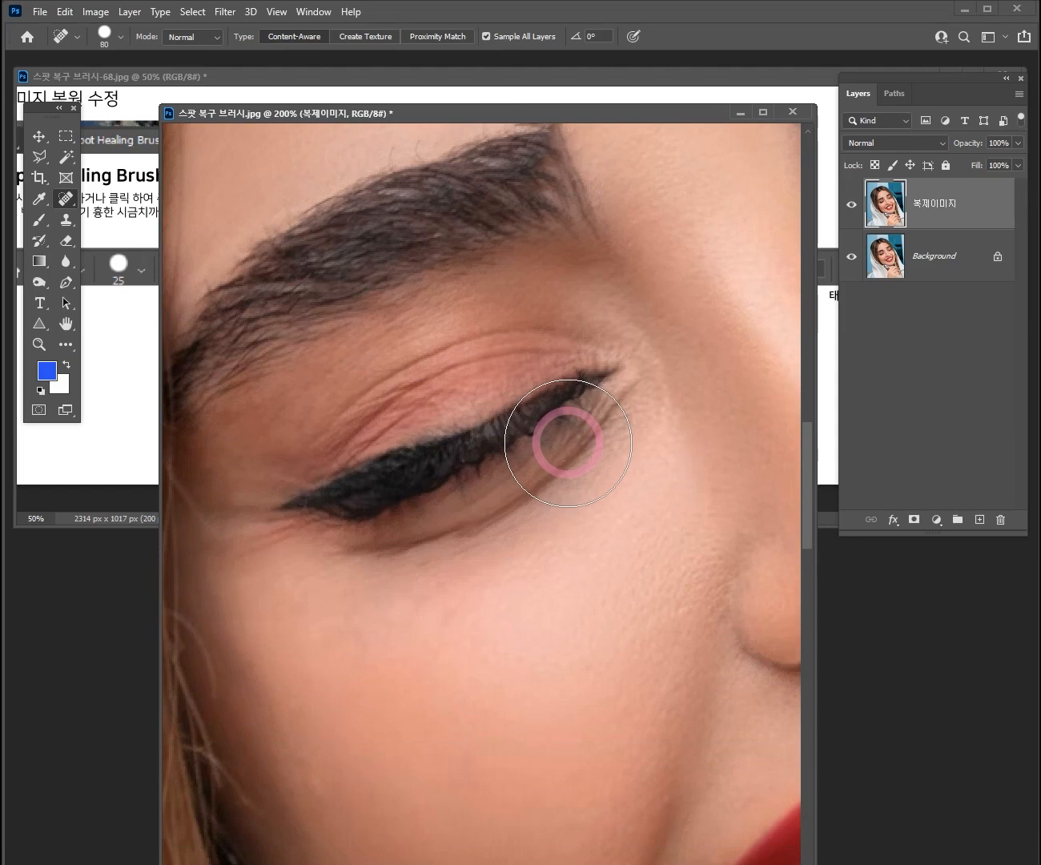
{"action": "left_click", "coordinate": [537, 460], "text": "ctrl+alt"}
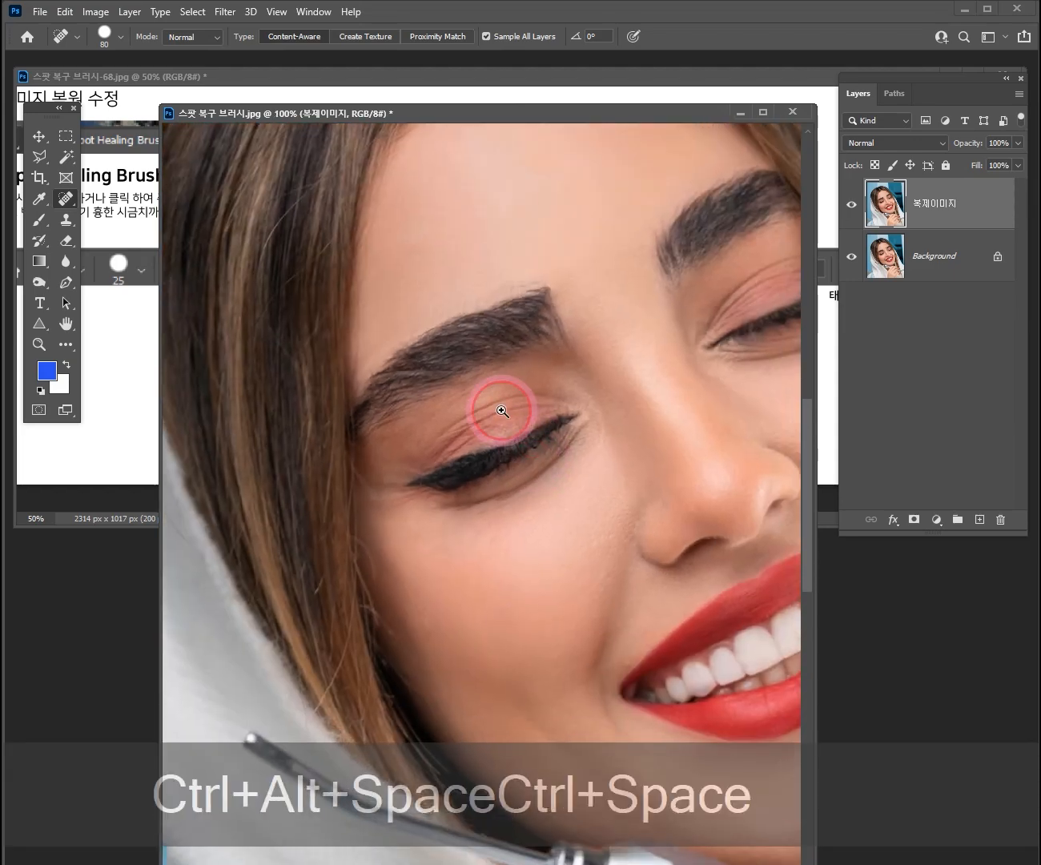
{"action": "left_click", "coordinate": [499, 406], "text": "ctrl"}
{"action": "left_click_drag", "start_coordinate": [559, 369], "coordinate": [572, 323]}
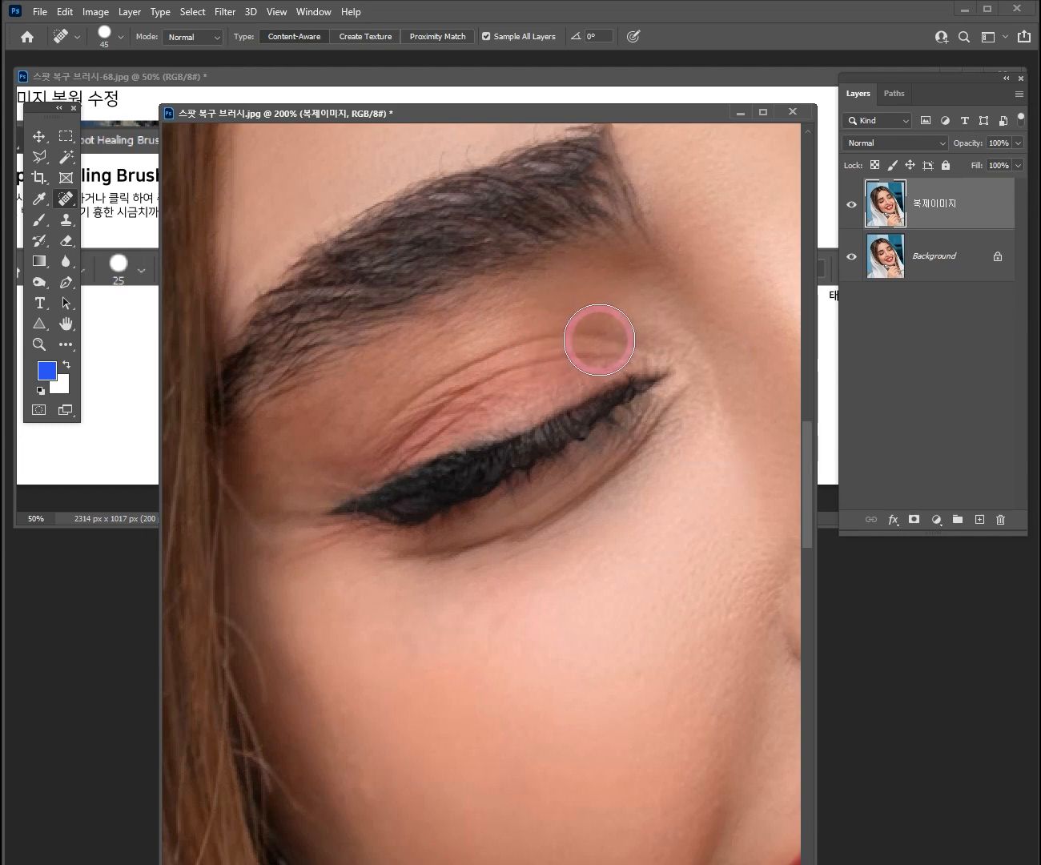
{"action": "left_click", "coordinate": [578, 344]}
{"action": "left_click", "coordinate": [495, 378]}
{"action": "left_click", "coordinate": [541, 361]}
{"action": "left_click", "coordinate": [461, 403]}
{"action": "left_click", "coordinate": [515, 363]}
{"action": "left_click", "coordinate": [486, 378]}
{"action": "left_click", "coordinate": [505, 363]}
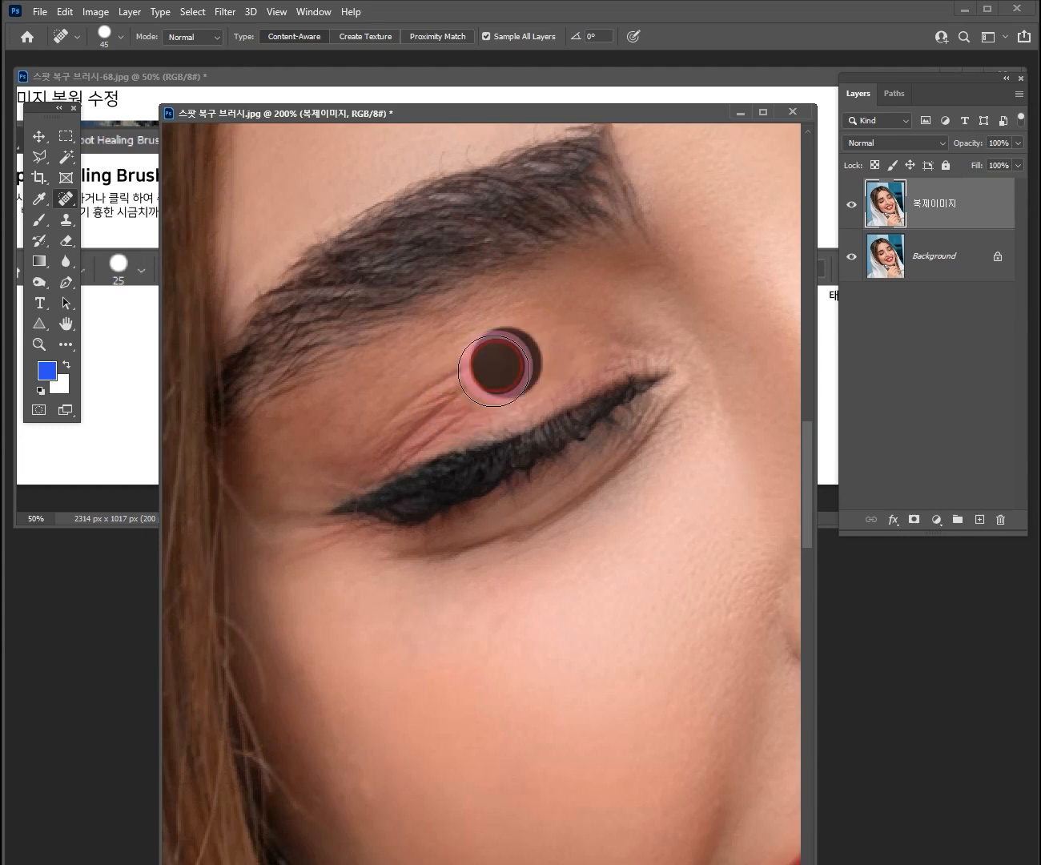
{"action": "left_click", "coordinate": [461, 383]}
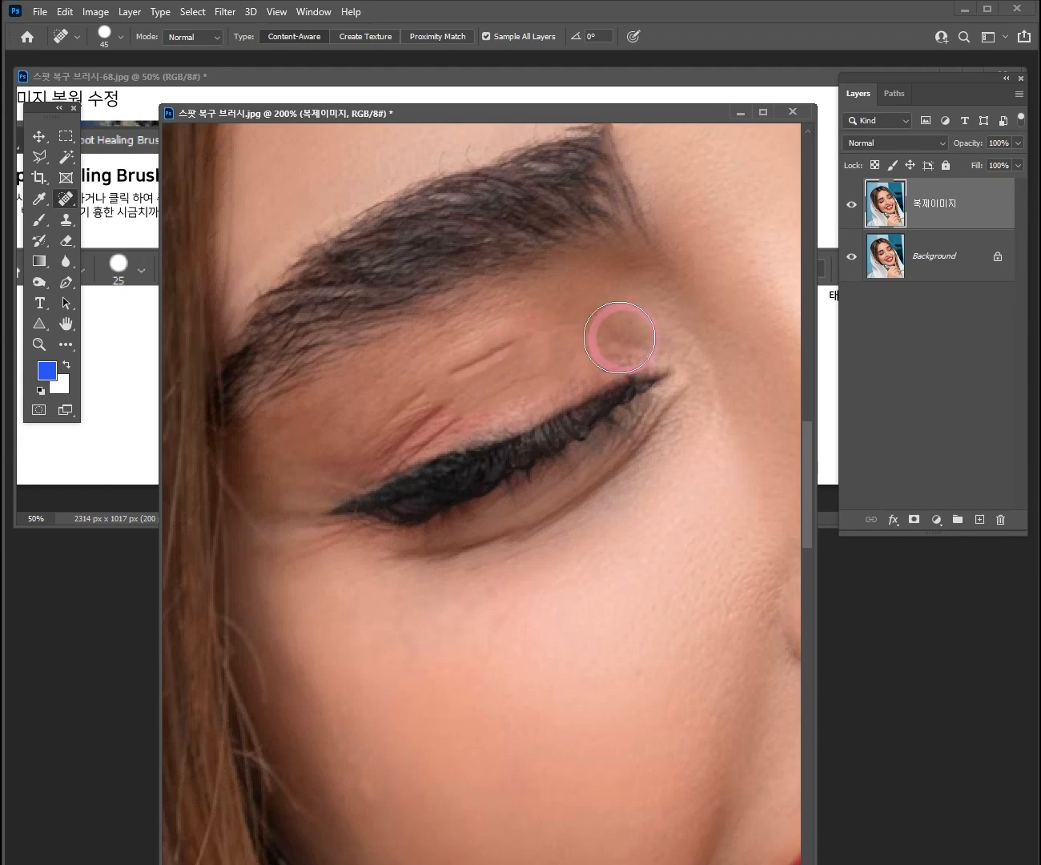
- Heal the remaining upper eyelid lines with long strokes from the inner corner outward
{"action": "mouse_move", "coordinate": [565, 332]}
{"action": "left_mouse_down"}
{"action": "mouse_move", "coordinate": [495, 338]}
{"action": "mouse_move", "coordinate": [390, 406]}
{"action": "left_mouse_up"}
{"action": "left_click_drag", "start_coordinate": [583, 317], "coordinate": [469, 364]}
{"action": "left_click_drag", "start_coordinate": [606, 314], "coordinate": [491, 357]}
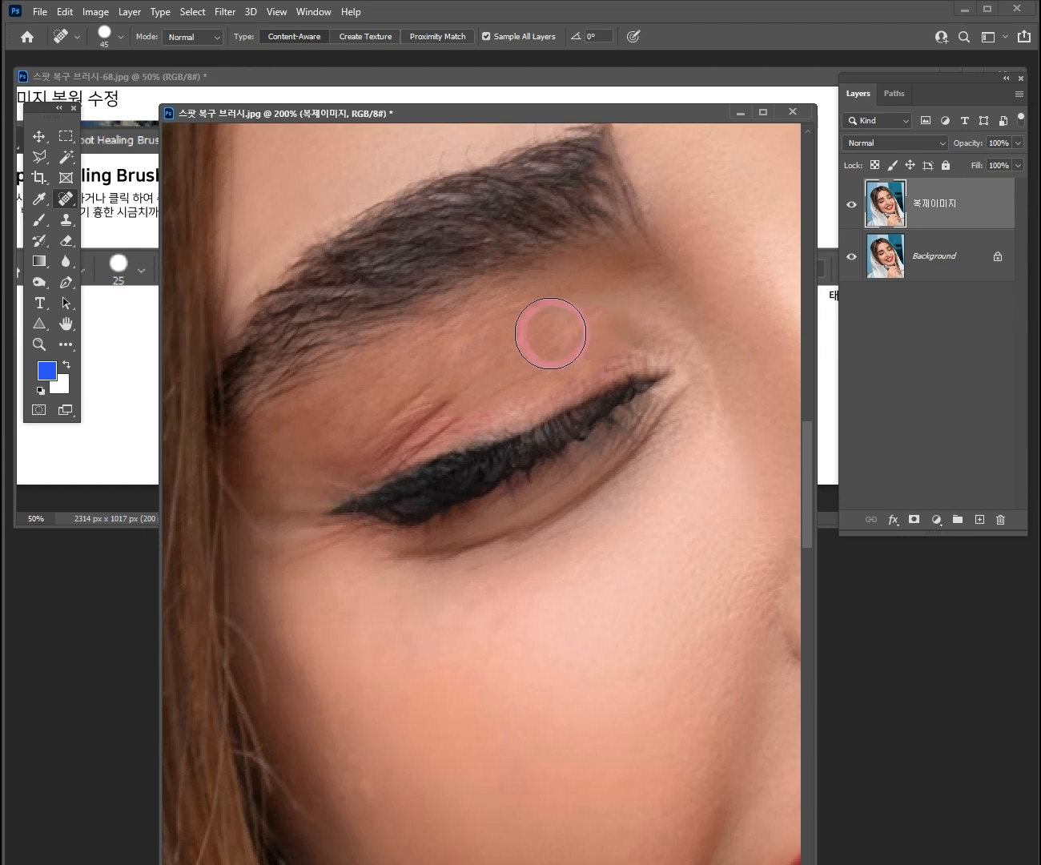
- Set the healing brush spacing to 16% and paint over the rest of the eyelid creases in continuous strokes
{"action": "left_click", "coordinate": [121, 35]}
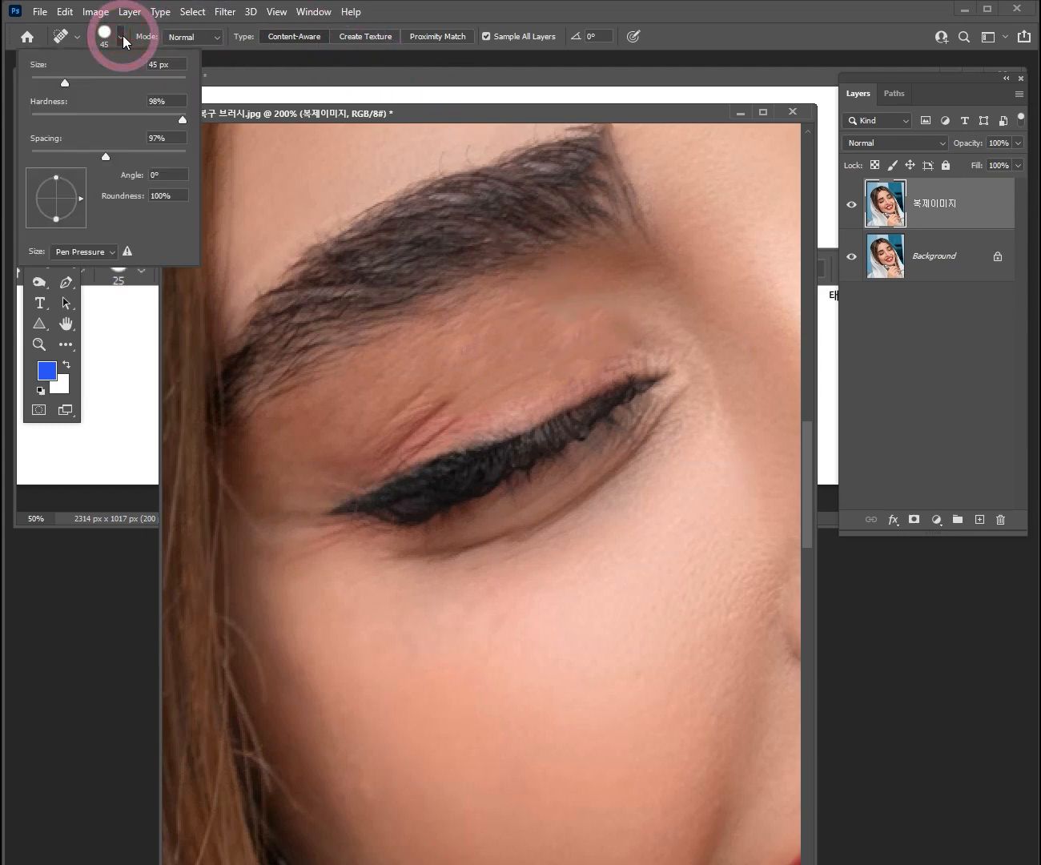
{"action": "left_click_drag", "start_coordinate": [139, 164], "coordinate": [43, 153]}
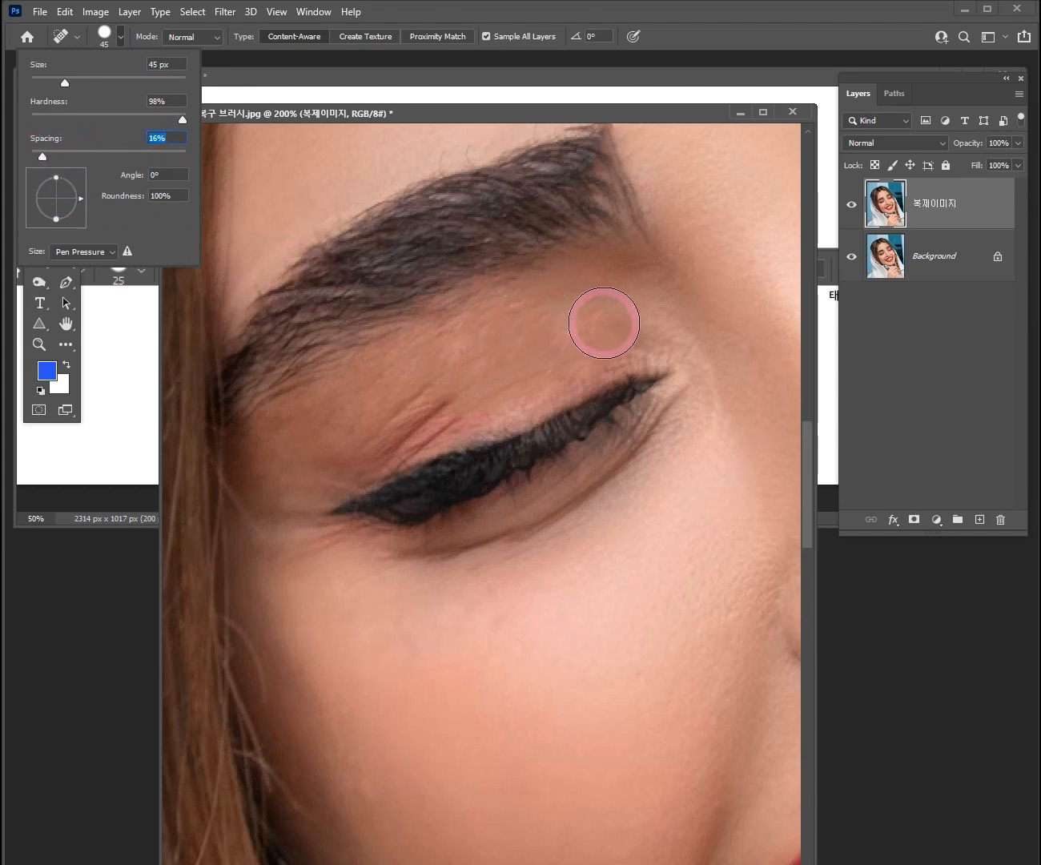
{"action": "mouse_move", "coordinate": [609, 320]}
{"action": "left_mouse_down"}
{"action": "mouse_move", "coordinate": [508, 345]}
{"action": "mouse_move", "coordinate": [414, 395]}
{"action": "mouse_move", "coordinate": [385, 430]}
{"action": "left_mouse_up"}
{"action": "mouse_move", "coordinate": [517, 359]}
{"action": "left_mouse_down"}
{"action": "mouse_move", "coordinate": [393, 419]}
{"action": "mouse_move", "coordinate": [421, 422]}
{"action": "mouse_move", "coordinate": [379, 431]}
{"action": "left_mouse_up"}
- Examine the healed eyelid and the area around the eye, both close up and with the whole face in view
{"action": "left_click", "coordinate": [507, 529], "text": "ctrl+alt"}
{"action": "left_click", "coordinate": [576, 616], "text": "ctrl+alt"}
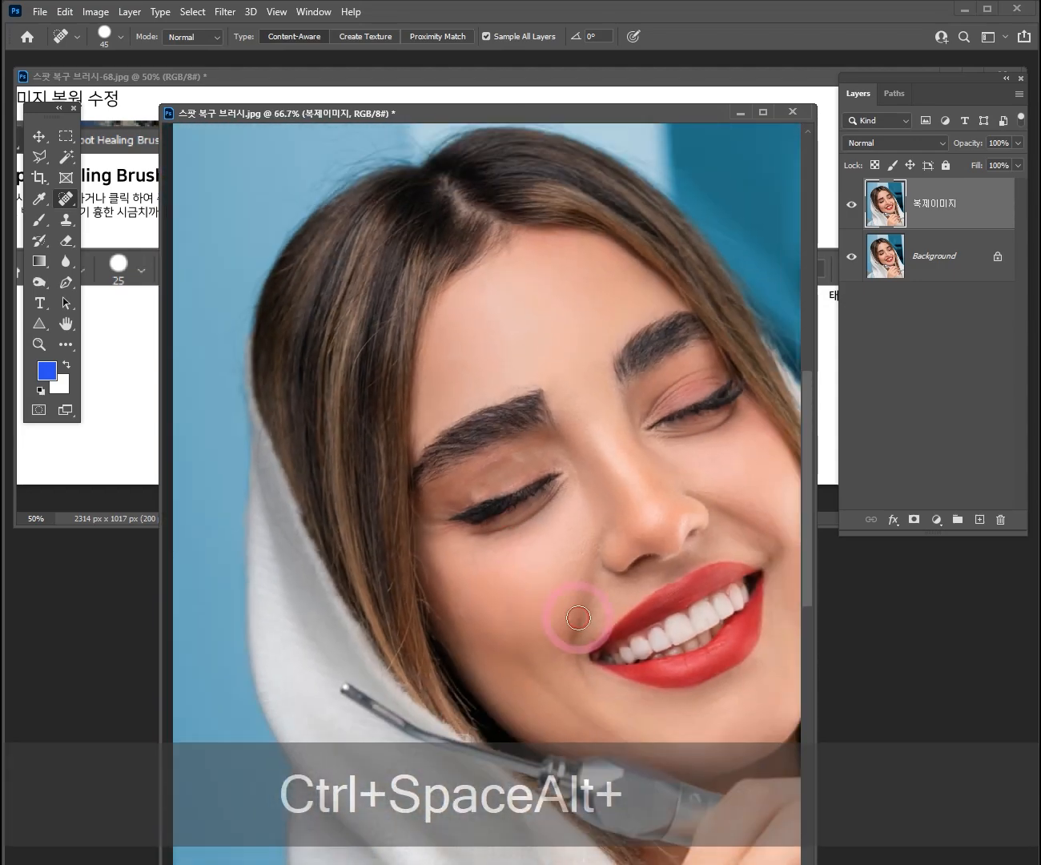
{"action": "left_click", "coordinate": [515, 502], "text": "ctrl"}
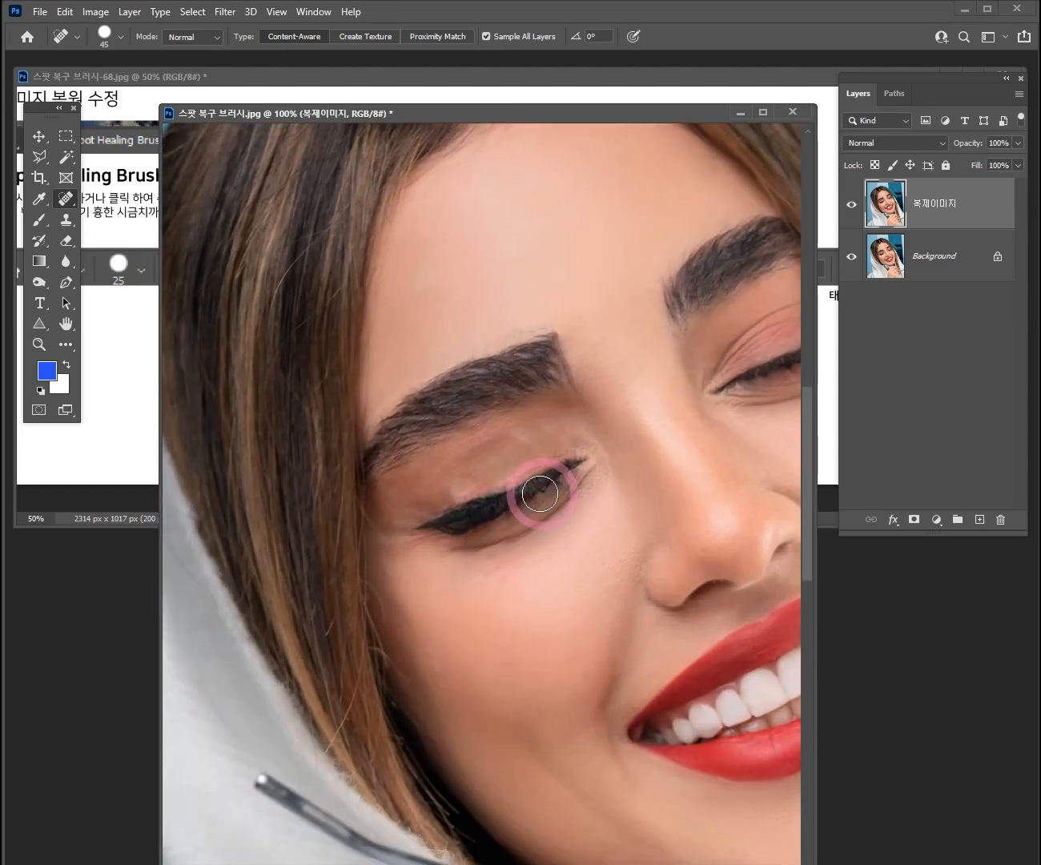
{"action": "left_click", "coordinate": [549, 491], "text": "ctrl"}
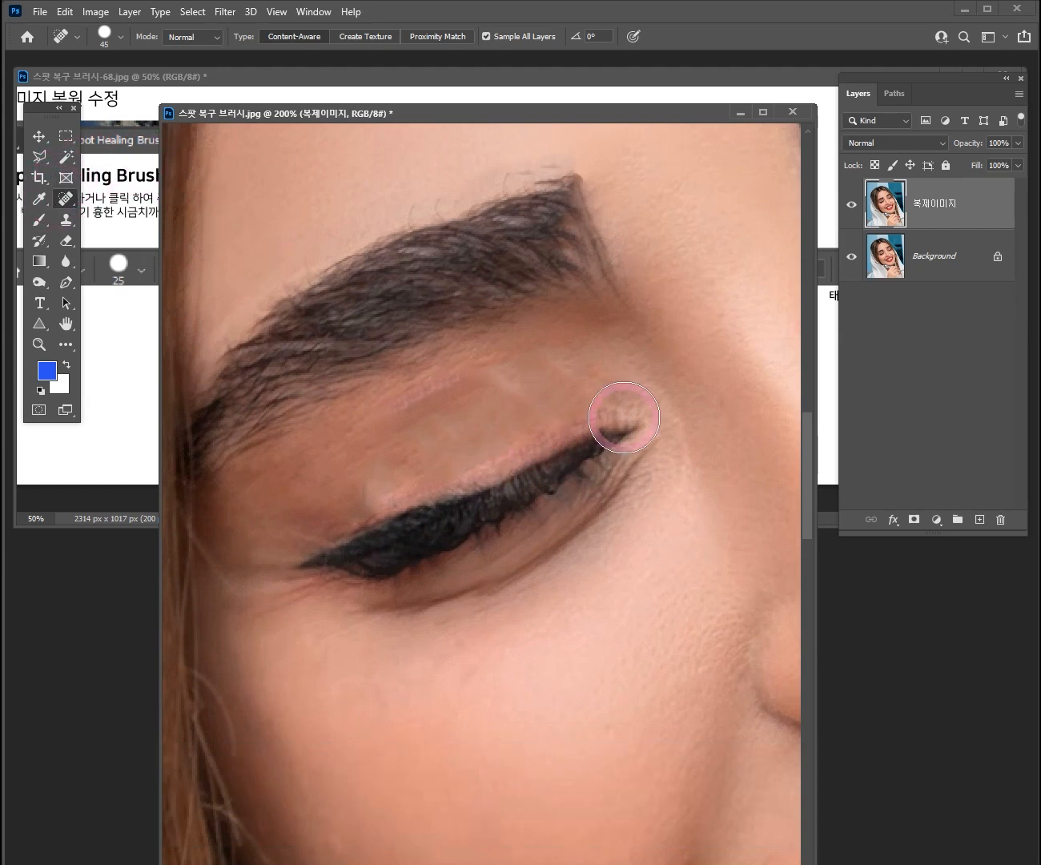
{"action": "left_click", "coordinate": [540, 560]}
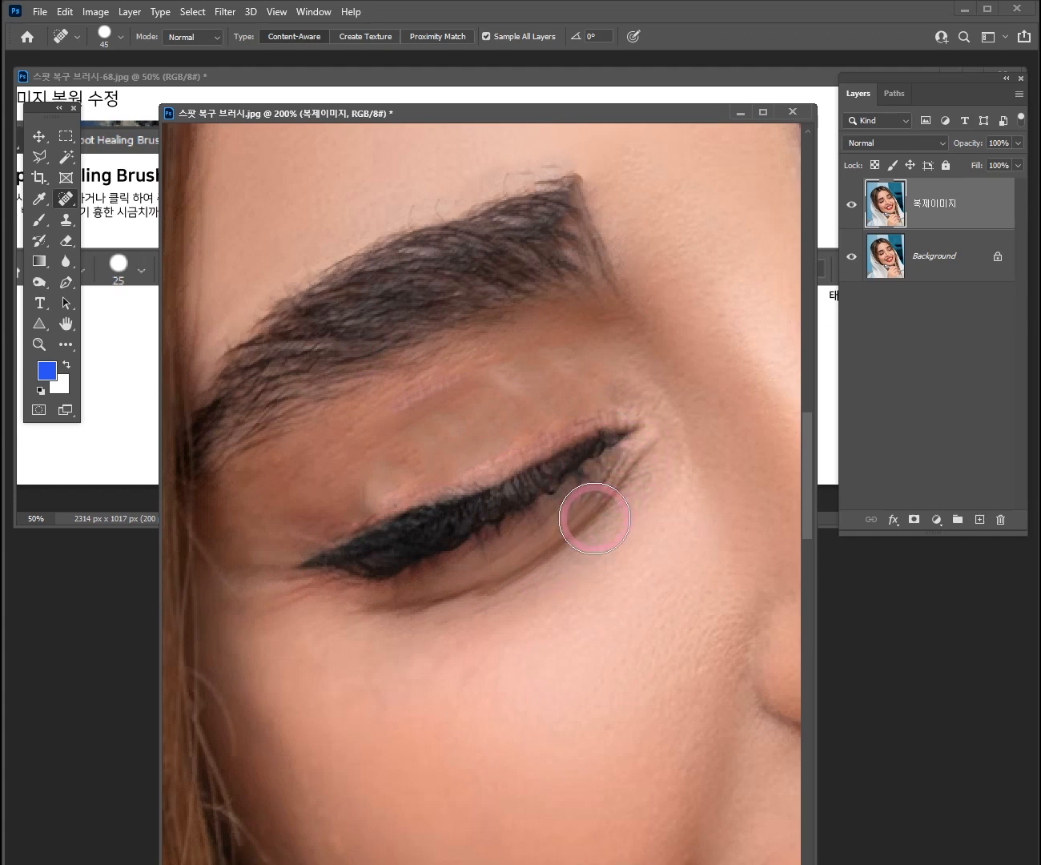
{"action": "left_click_drag", "start_coordinate": [594, 518], "coordinate": [618, 531]}
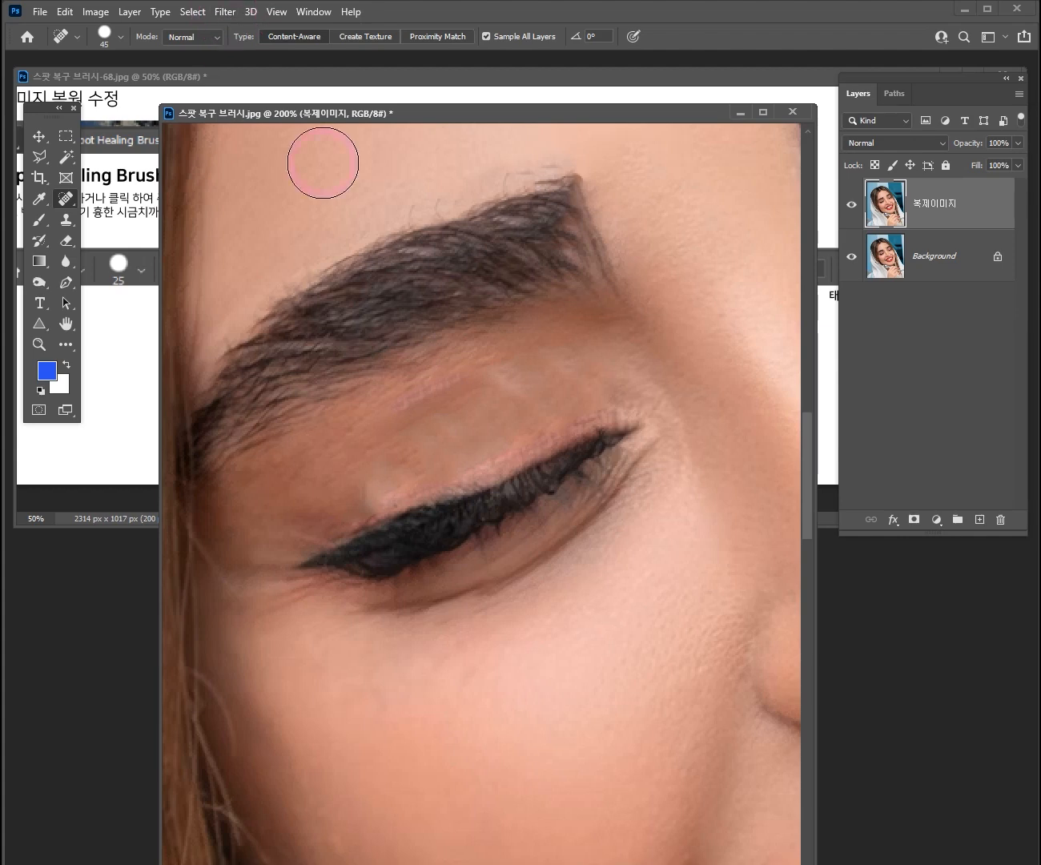
{"action": "left_click", "coordinate": [546, 423]}
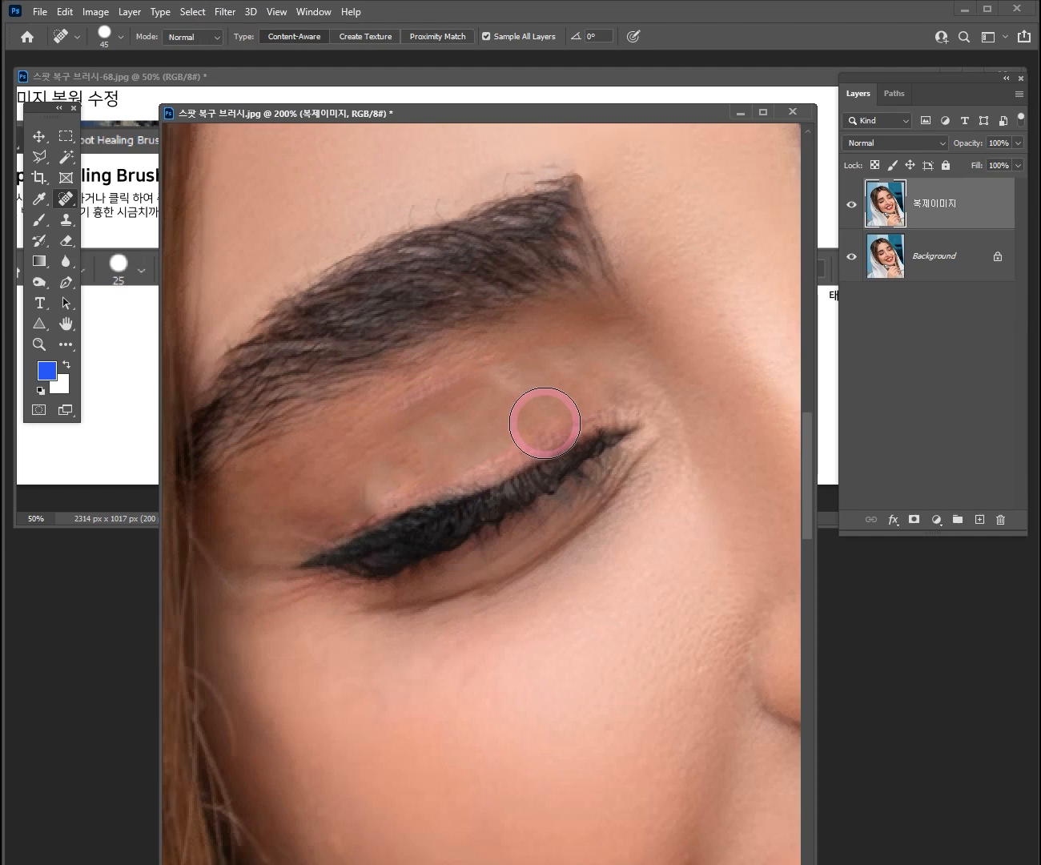
{"action": "left_click_drag", "start_coordinate": [579, 482], "coordinate": [607, 406]}
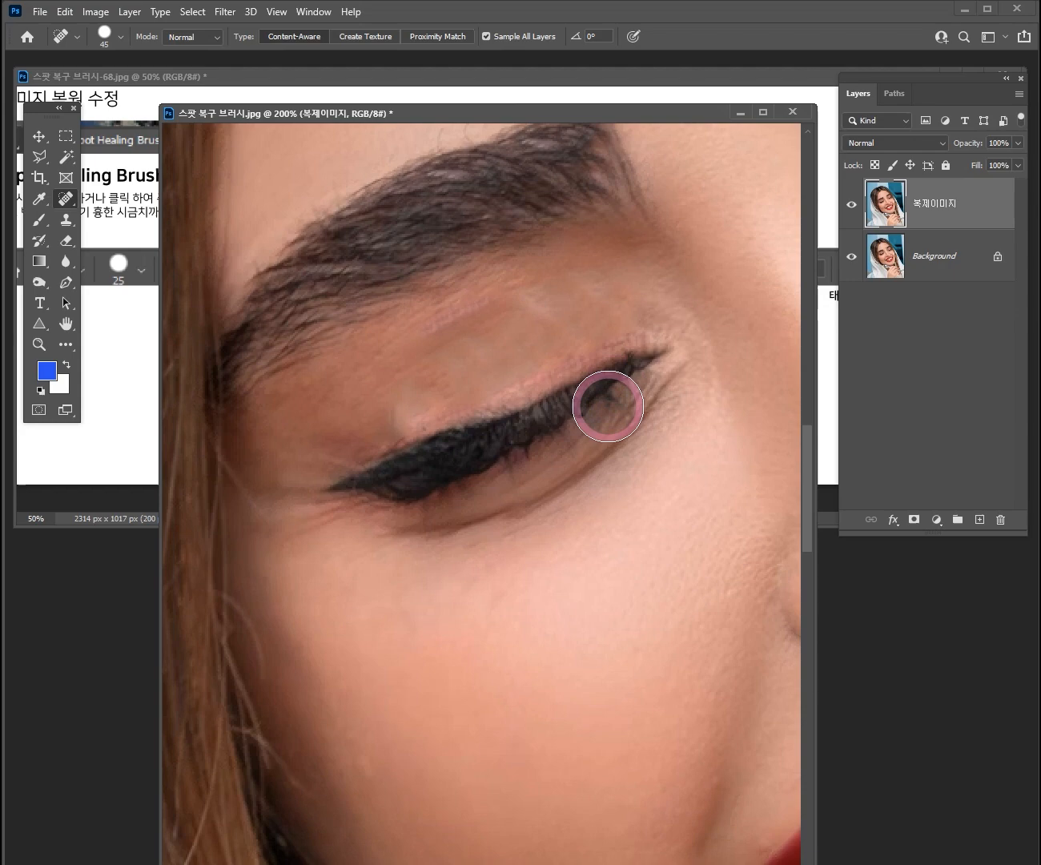
{"action": "left_click_drag", "start_coordinate": [610, 293], "coordinate": [629, 432]}
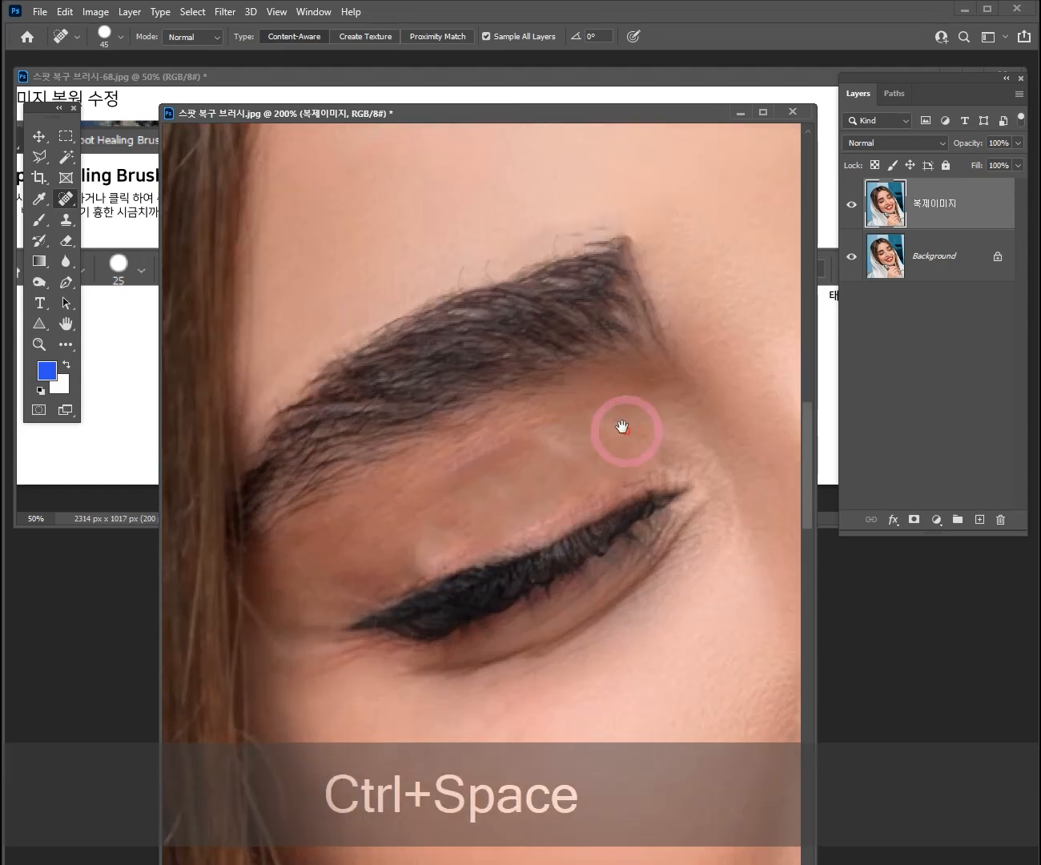
{"action": "left_click", "coordinate": [599, 394], "text": "ctrl+alt"}
{"action": "left_click_drag", "start_coordinate": [621, 368], "coordinate": [594, 376]}
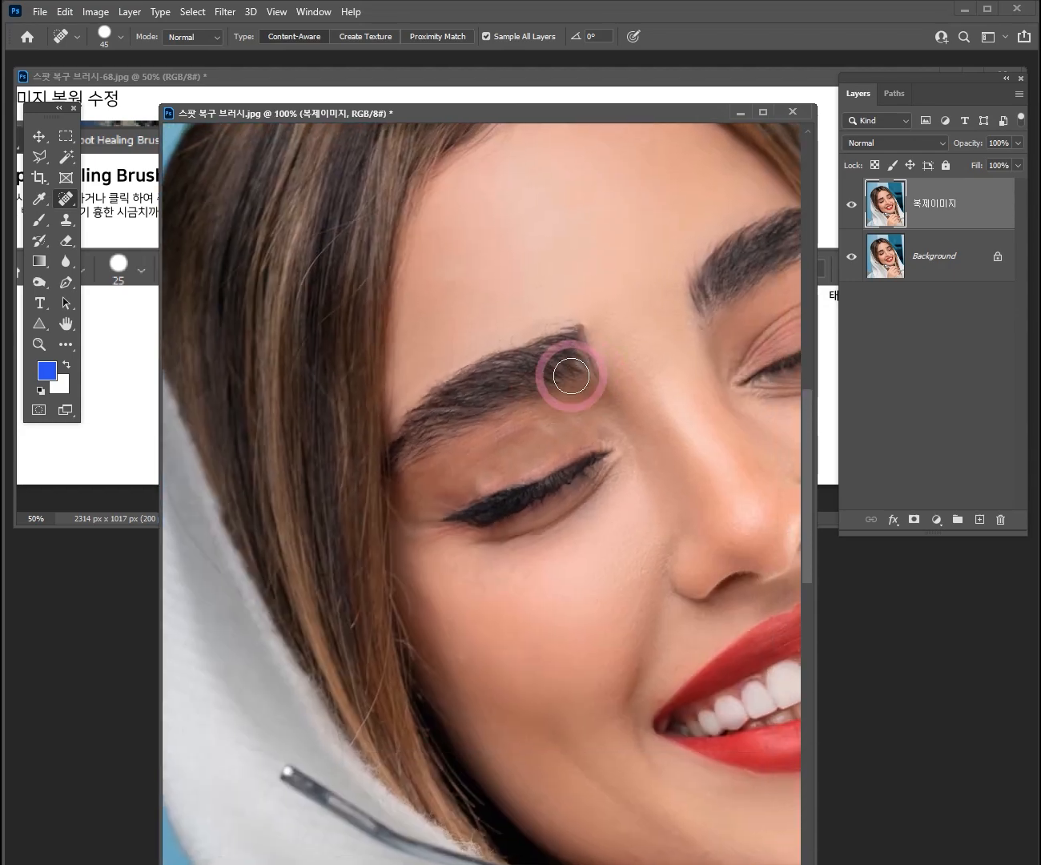
- Enlarge the healing brush to 125 px and paint out the whole eyebrow above the healed eyelid with Content-Aware
{"action": "left_click", "coordinate": [580, 372]}
{"action": "left_click", "coordinate": [643, 357]}
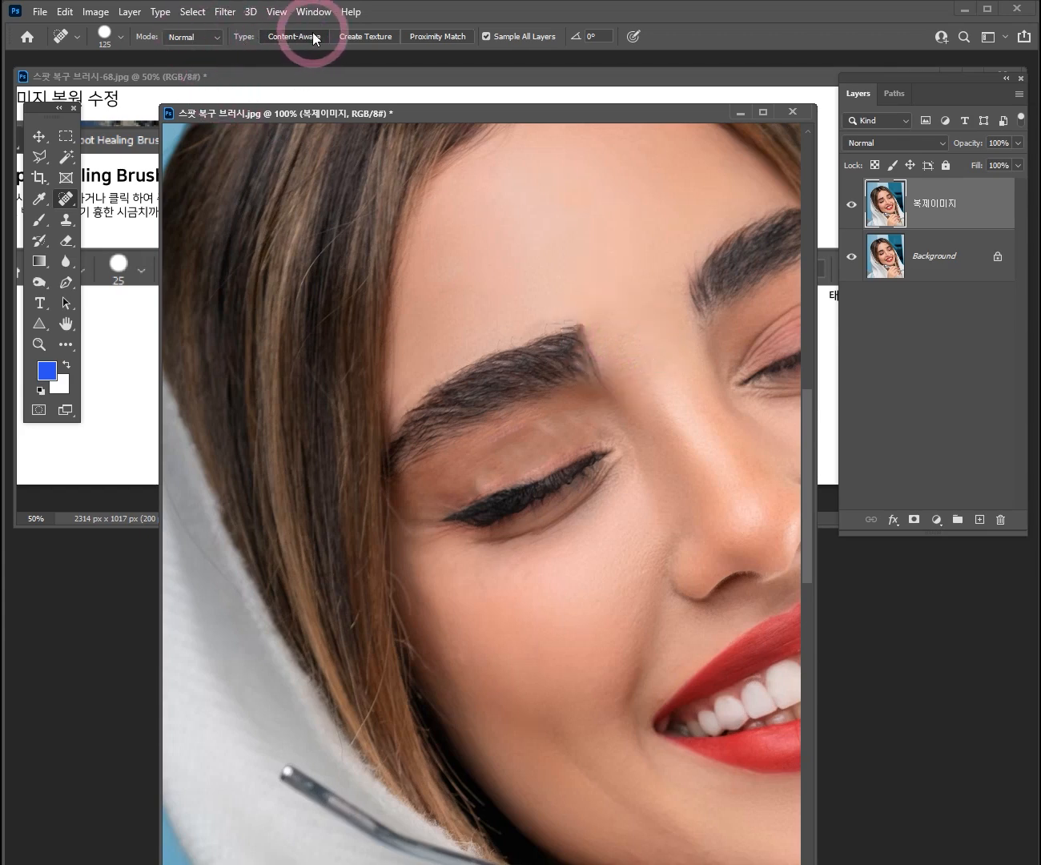
{"action": "mouse_move", "coordinate": [587, 354]}
{"action": "left_mouse_down"}
{"action": "mouse_move", "coordinate": [518, 374]}
{"action": "mouse_move", "coordinate": [424, 445]}
{"action": "left_mouse_up"}
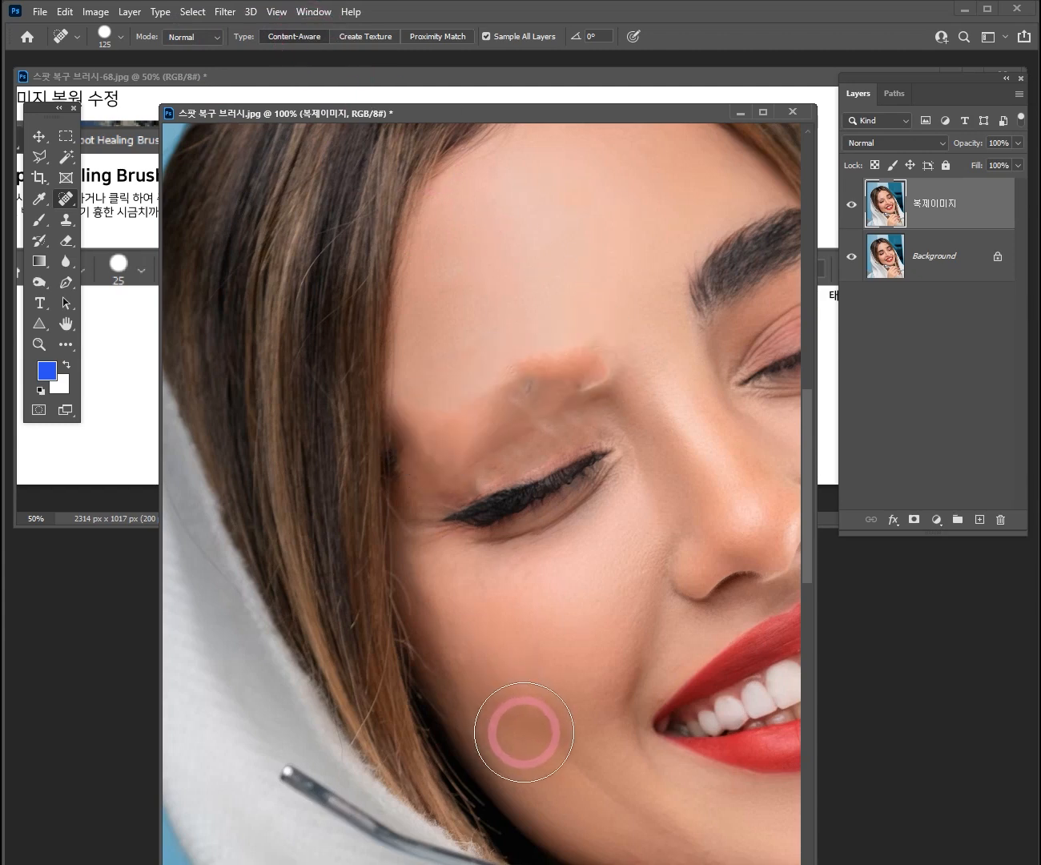
- Paint out the closed eye below the removed eyebrow with overlapping Content-Aware strokes
{"action": "mouse_move", "coordinate": [584, 365]}
{"action": "left_mouse_down"}
{"action": "mouse_move", "coordinate": [593, 469]}
{"action": "mouse_move", "coordinate": [571, 499]}
{"action": "left_mouse_up"}
{"action": "mouse_move", "coordinate": [548, 355]}
{"action": "left_mouse_down"}
{"action": "mouse_move", "coordinate": [563, 441]}
{"action": "mouse_move", "coordinate": [535, 521]}
{"action": "mouse_move", "coordinate": [493, 569]}
{"action": "left_mouse_up"}
{"action": "mouse_move", "coordinate": [507, 372]}
{"action": "left_mouse_down"}
{"action": "mouse_move", "coordinate": [504, 490]}
{"action": "mouse_move", "coordinate": [484, 528]}
{"action": "left_mouse_up"}
{"action": "mouse_move", "coordinate": [458, 394]}
{"action": "left_mouse_down"}
{"action": "mouse_move", "coordinate": [447, 449]}
{"action": "mouse_move", "coordinate": [452, 506]}
{"action": "left_mouse_up"}
{"action": "left_click_drag", "start_coordinate": [438, 410], "coordinate": [437, 540]}
{"action": "left_click_drag", "start_coordinate": [563, 405], "coordinate": [578, 452]}
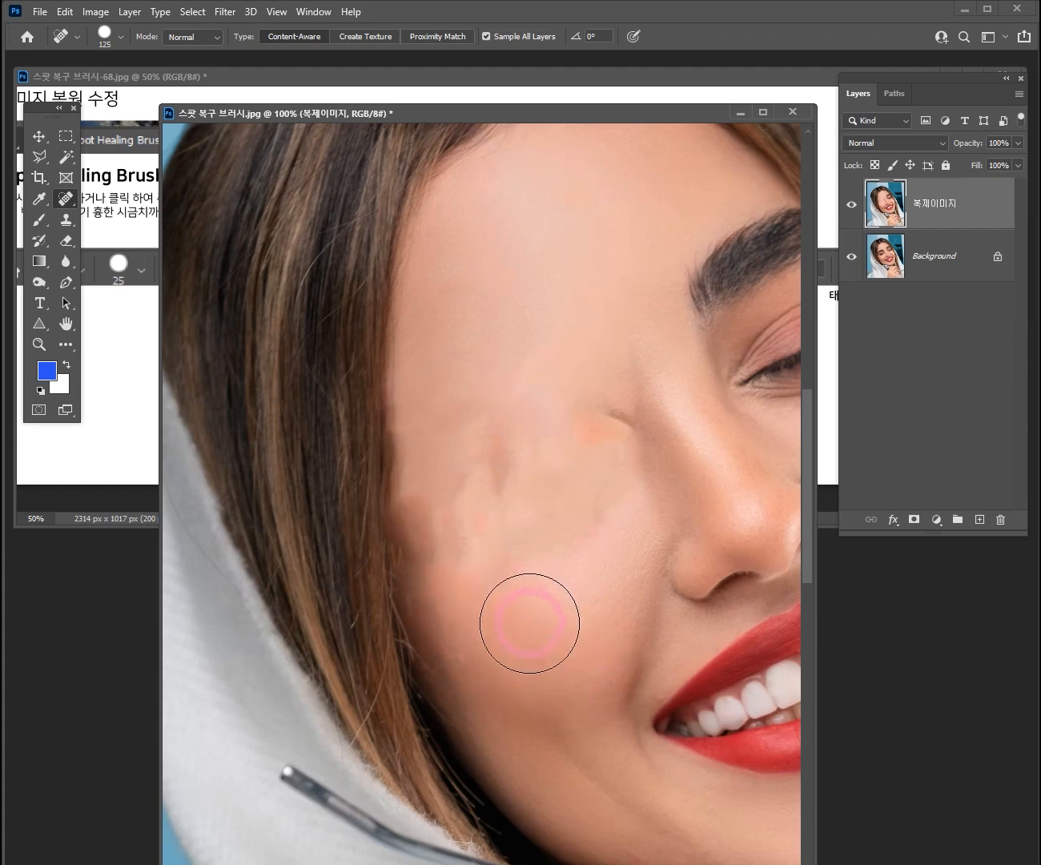
- Heal the leftover patches on the cheek and beside the nose bridge where the eye was removed
{"action": "mouse_move", "coordinate": [500, 430]}
{"action": "left_mouse_down"}
{"action": "mouse_move", "coordinate": [451, 500]}
{"action": "mouse_move", "coordinate": [457, 552]}
{"action": "left_mouse_up"}
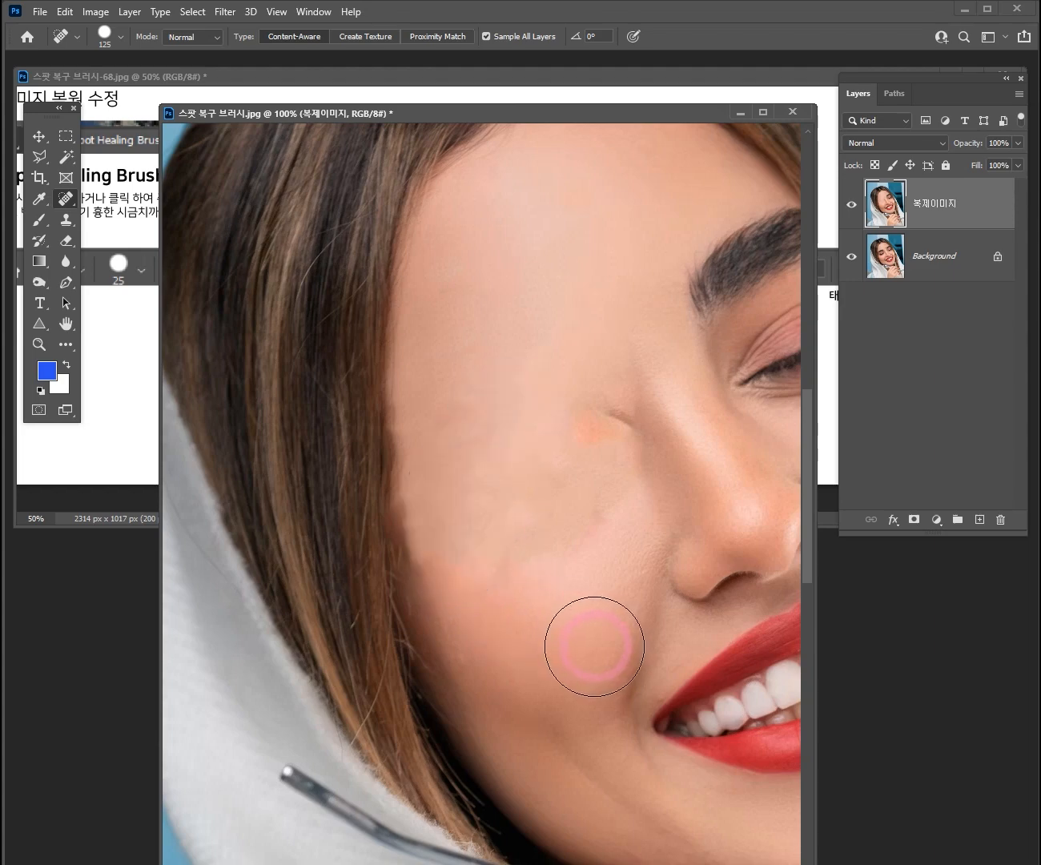
{"action": "left_click", "coordinate": [597, 390]}
{"action": "scroll", "coordinate": [552, 576], "scroll_direction": "down", "scroll_amount": 5}
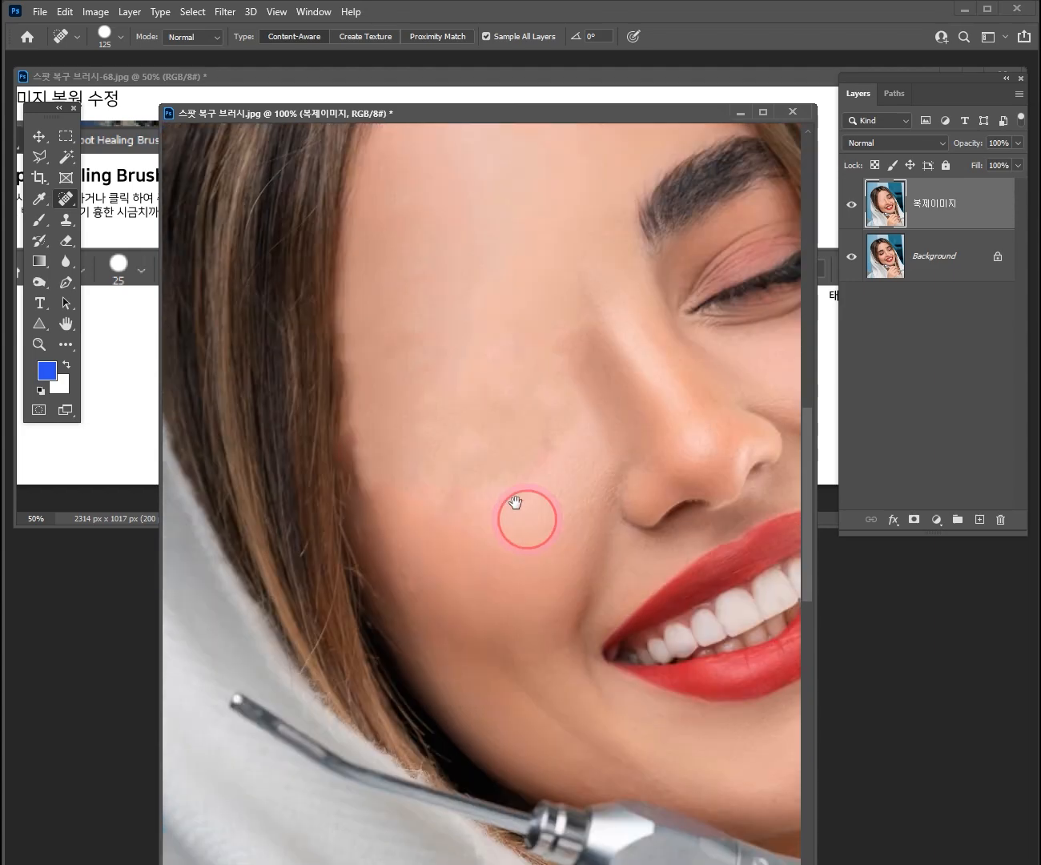
{"action": "left_click_drag", "start_coordinate": [499, 376], "coordinate": [418, 426]}
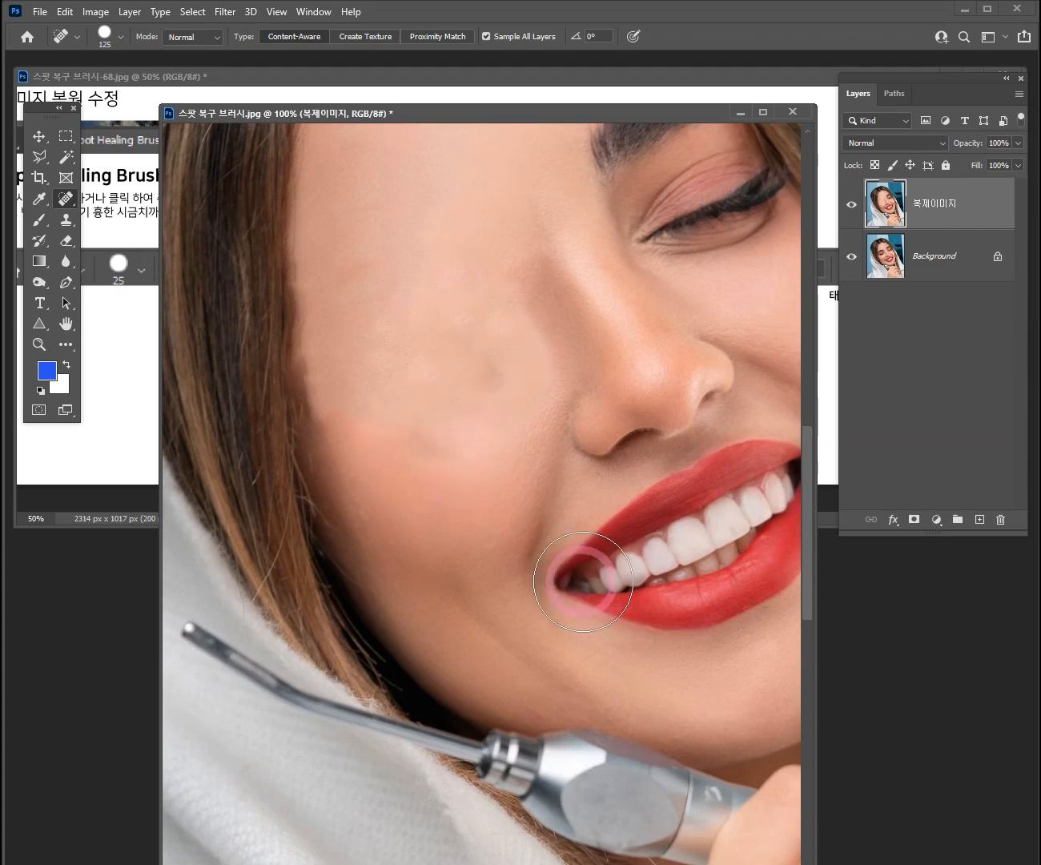
{"action": "left_click_drag", "start_coordinate": [625, 497], "coordinate": [542, 580]}
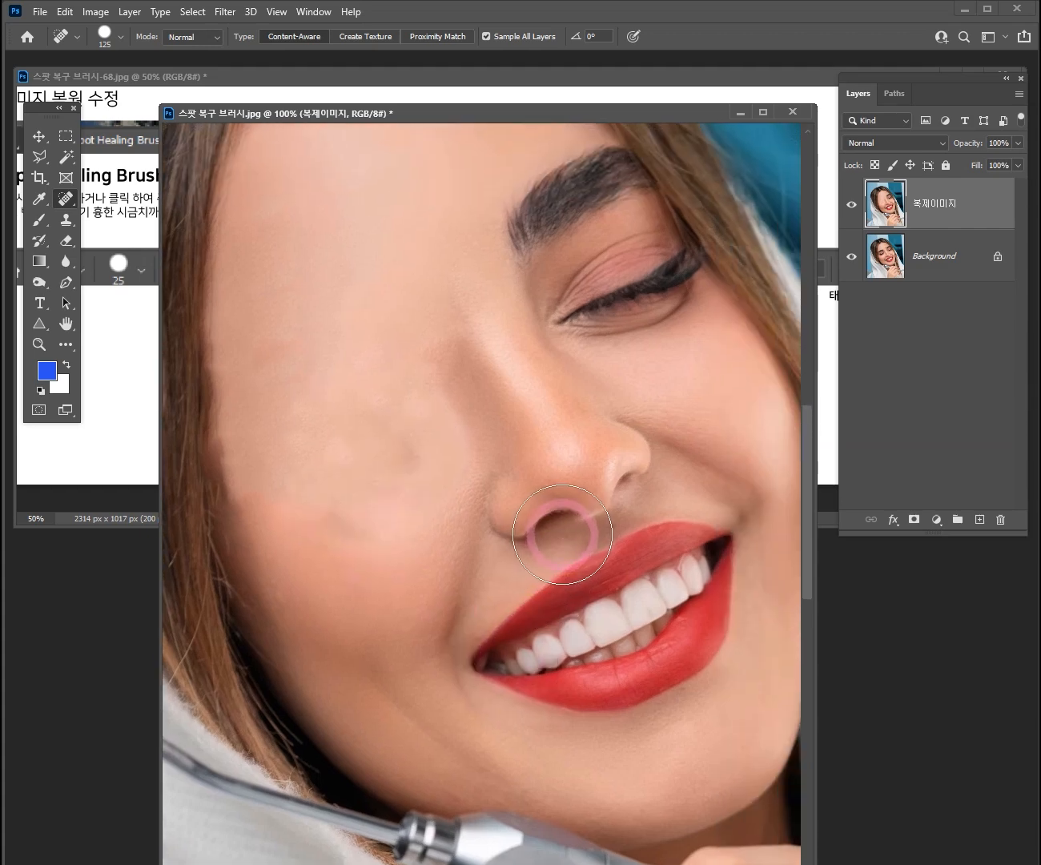
{"action": "mouse_move", "coordinate": [460, 329]}
{"action": "left_mouse_down"}
{"action": "mouse_move", "coordinate": [482, 370]}
{"action": "mouse_move", "coordinate": [482, 408]}
{"action": "left_mouse_up"}
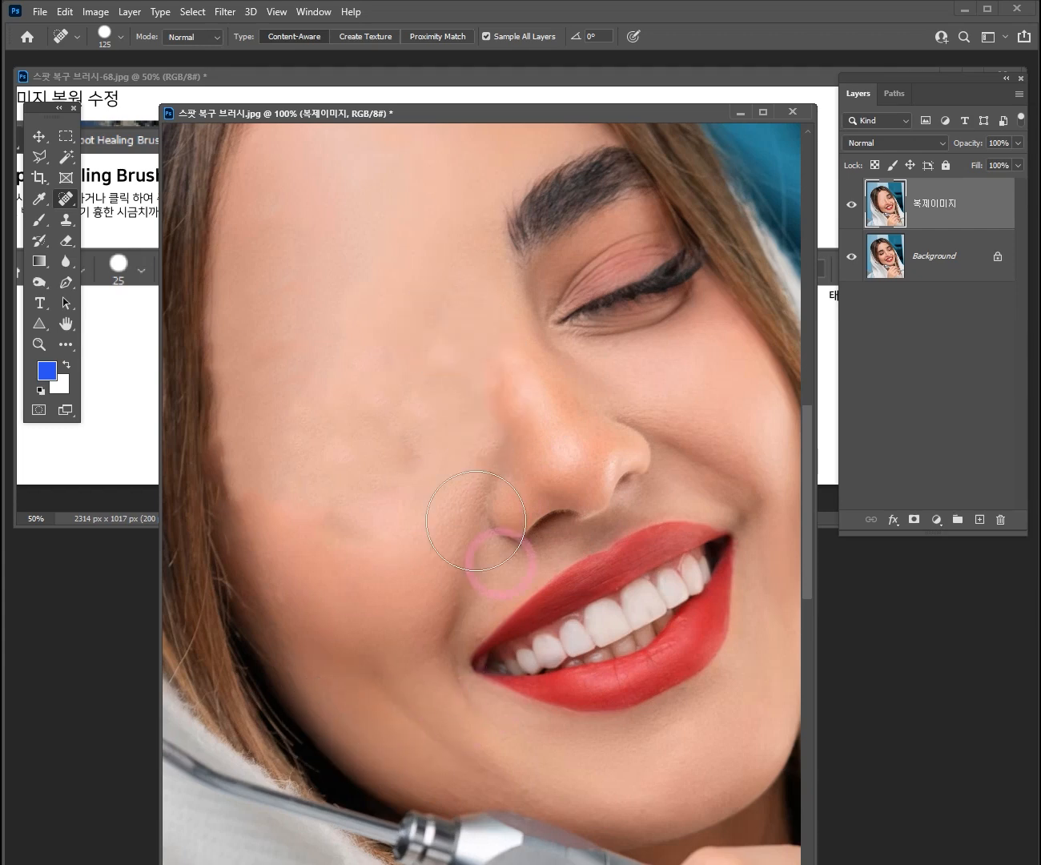
{"action": "left_click_drag", "start_coordinate": [496, 399], "coordinate": [439, 506]}
- Switch the healing type to Create Texture, heal over the other eyebrow and reduce the brush to 80 px
{"action": "left_click", "coordinate": [578, 338], "text": "ctrl"}
{"action": "left_click_drag", "start_coordinate": [575, 323], "coordinate": [604, 378]}
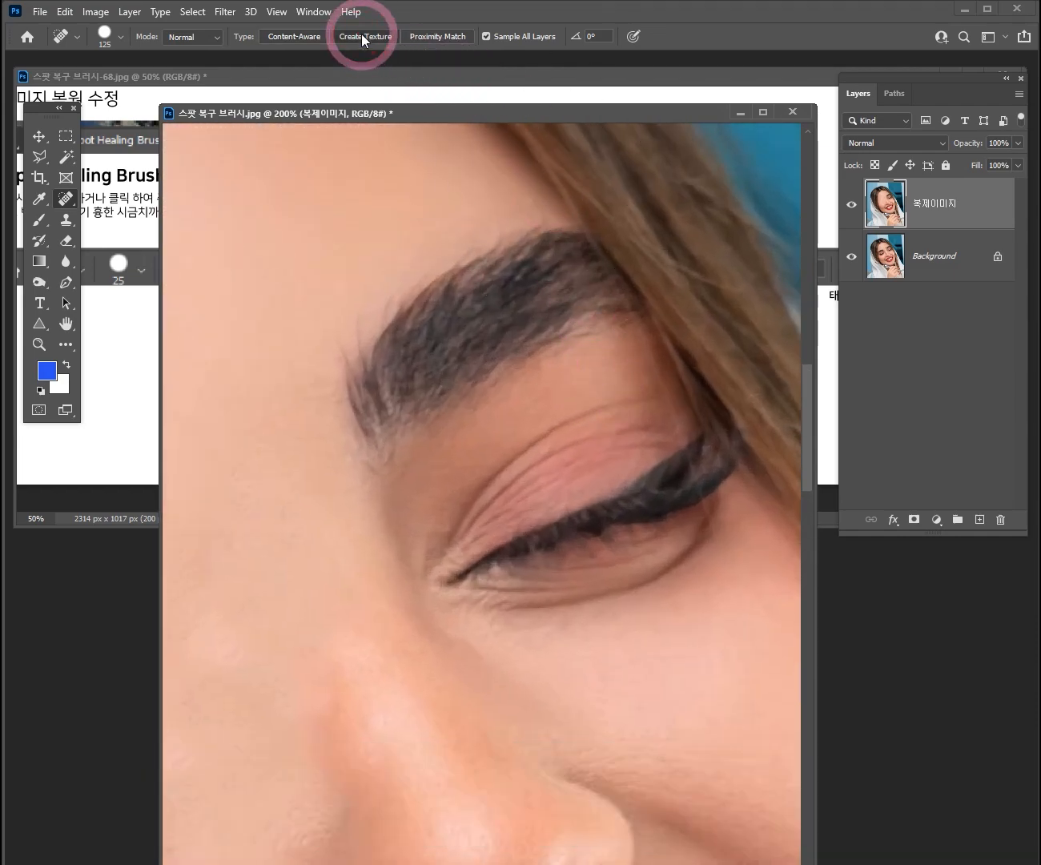
{"action": "left_click", "coordinate": [361, 33]}
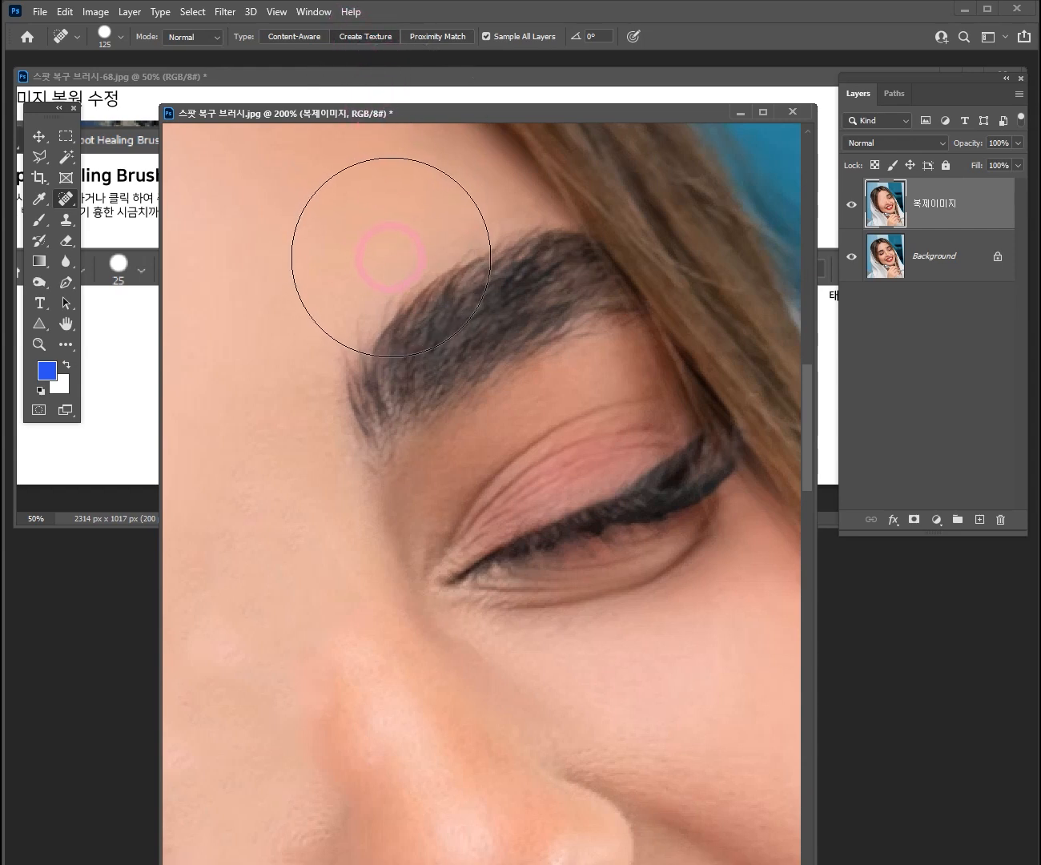
{"action": "mouse_move", "coordinate": [373, 389]}
{"action": "left_mouse_down"}
{"action": "mouse_move", "coordinate": [395, 356]}
{"action": "mouse_move", "coordinate": [502, 288]}
{"action": "mouse_move", "coordinate": [396, 428]}
{"action": "left_mouse_up"}
{"action": "key", "text": "bracketleft"}
{"action": "key", "text": "bracketleft"}
{"action": "key", "text": "bracketleft"}
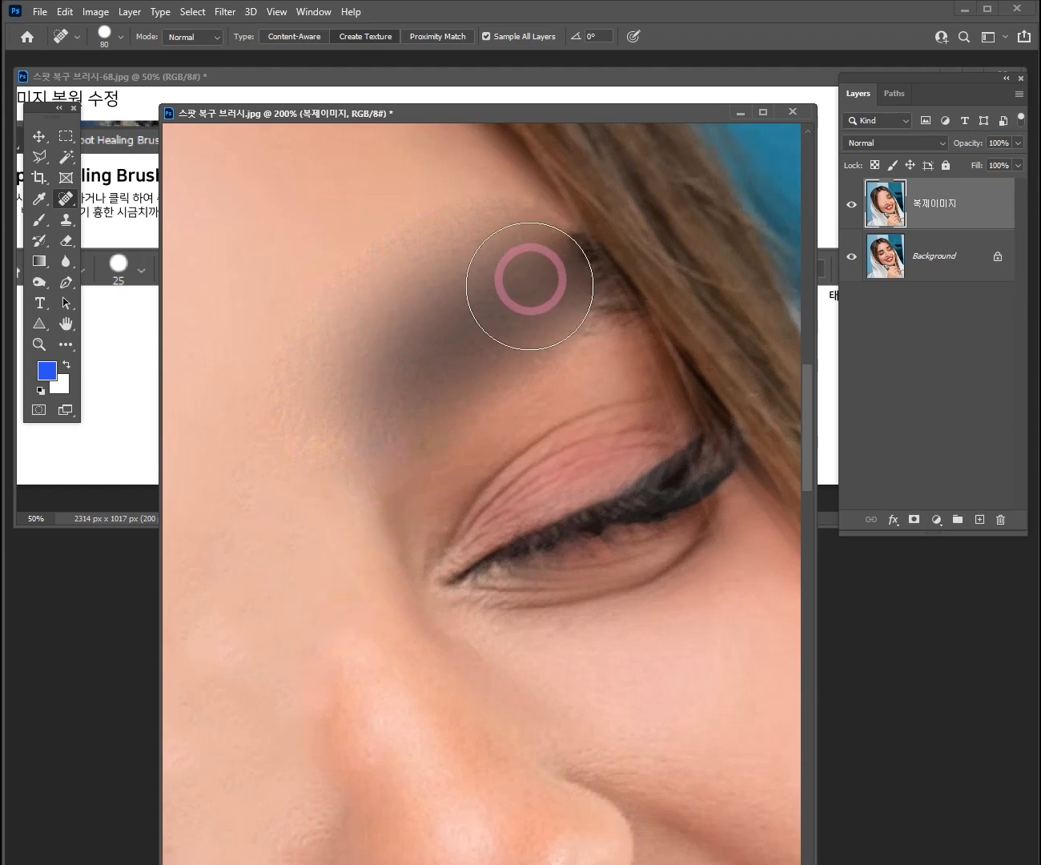
- Heal over the lash line, eyelid and lower lid of the remaining eye with Create Texture
{"action": "mouse_move", "coordinate": [435, 556]}
{"action": "left_mouse_down"}
{"action": "mouse_move", "coordinate": [526, 542]}
{"action": "mouse_move", "coordinate": [688, 474]}
{"action": "left_mouse_up"}
{"action": "mouse_move", "coordinate": [479, 493]}
{"action": "left_mouse_down"}
{"action": "mouse_move", "coordinate": [614, 414]}
{"action": "mouse_move", "coordinate": [632, 422]}
{"action": "left_mouse_up"}
{"action": "mouse_move", "coordinate": [521, 605]}
{"action": "left_mouse_down"}
{"action": "mouse_move", "coordinate": [633, 573]}
{"action": "mouse_move", "coordinate": [712, 537]}
{"action": "left_mouse_up"}
{"action": "left_click", "coordinate": [487, 708], "text": "ctrl+alt"}
{"action": "left_click", "coordinate": [486, 708], "text": "ctrl+alt"}
{"action": "left_click", "coordinate": [467, 678], "text": "ctrl+alt"}
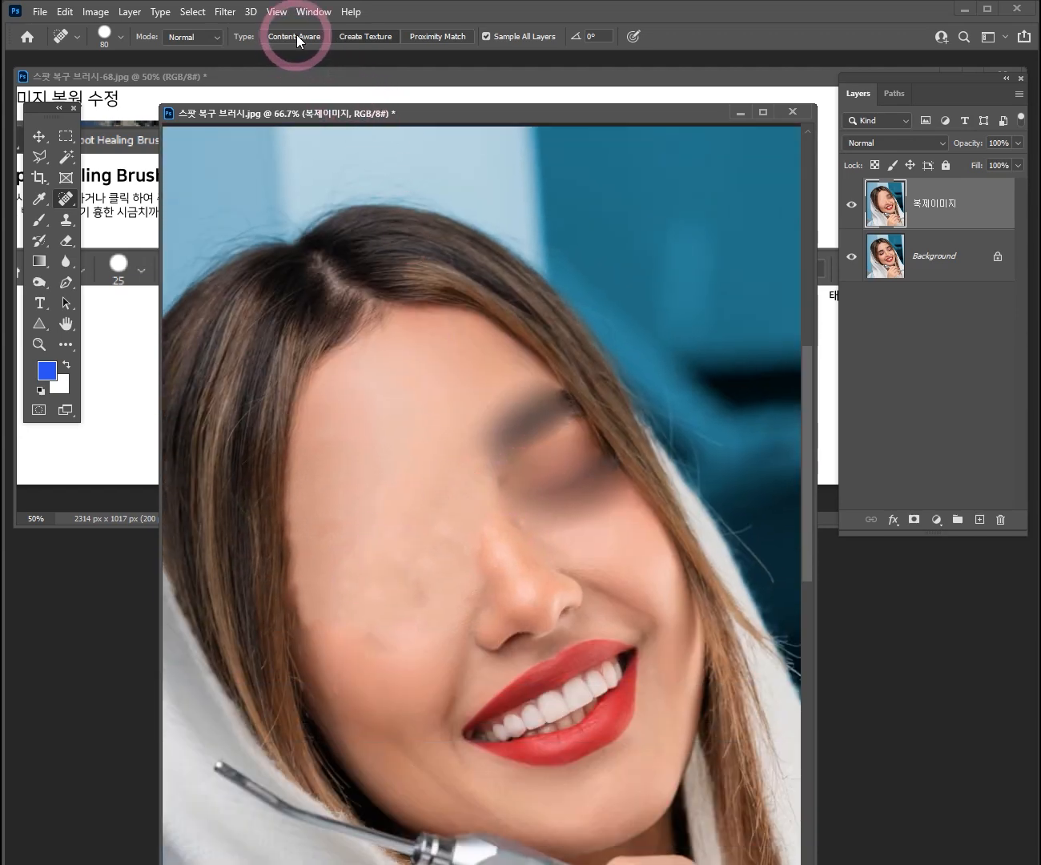
{"action": "left_click", "coordinate": [584, 479]}
{"action": "left_click", "coordinate": [367, 36]}
{"action": "left_click_drag", "start_coordinate": [539, 410], "coordinate": [580, 449]}
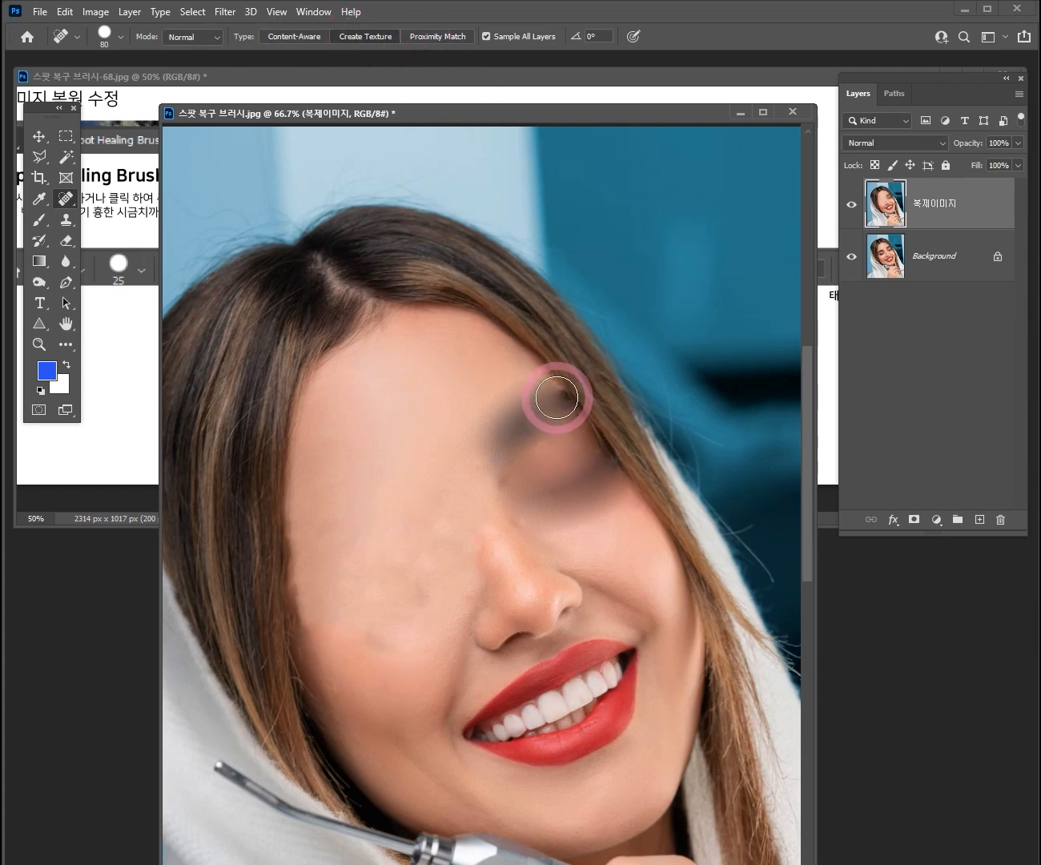
- Switch the healing type to Proximity Match and paint over the tip and sides of the nose
{"action": "scroll", "coordinate": [569, 387], "scroll_direction": "down", "scroll_amount": 3}
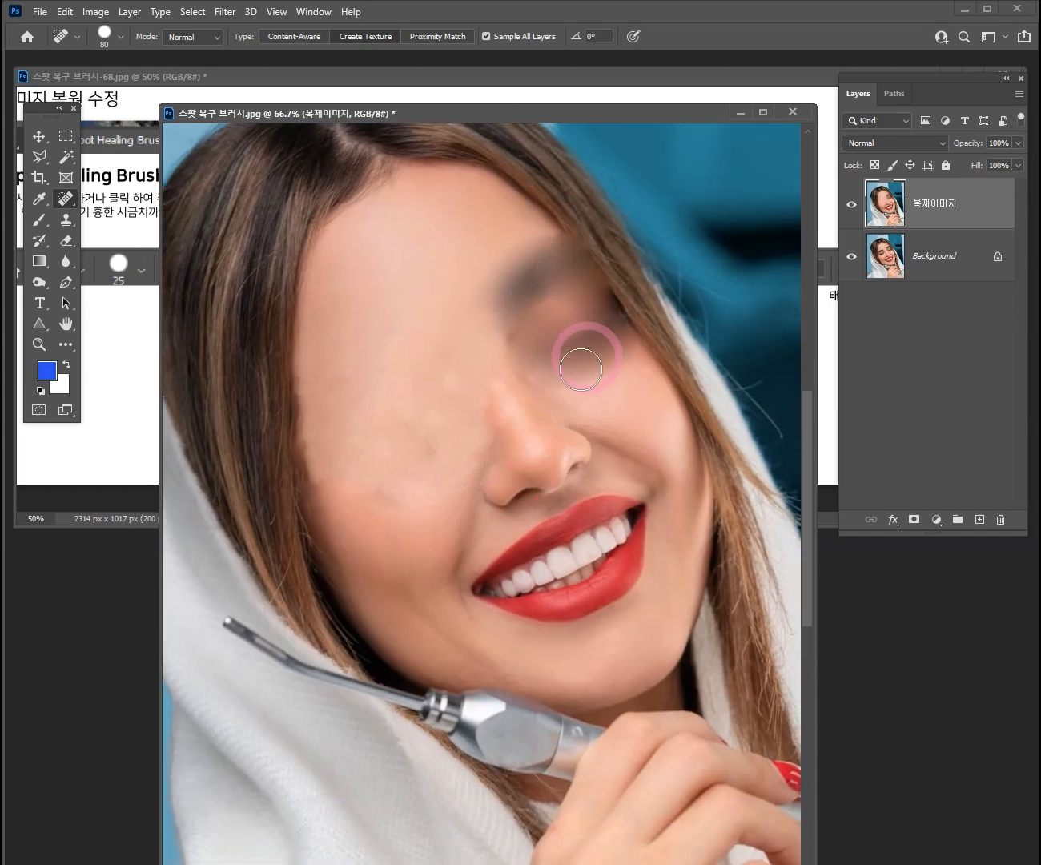
{"action": "left_click", "coordinate": [593, 539], "text": "ctrl+space"}
{"action": "left_click", "coordinate": [565, 424], "text": "ctrl+space"}
{"action": "left_click_drag", "start_coordinate": [566, 424], "coordinate": [585, 517]}
{"action": "left_click_drag", "start_coordinate": [542, 345], "coordinate": [556, 373]}
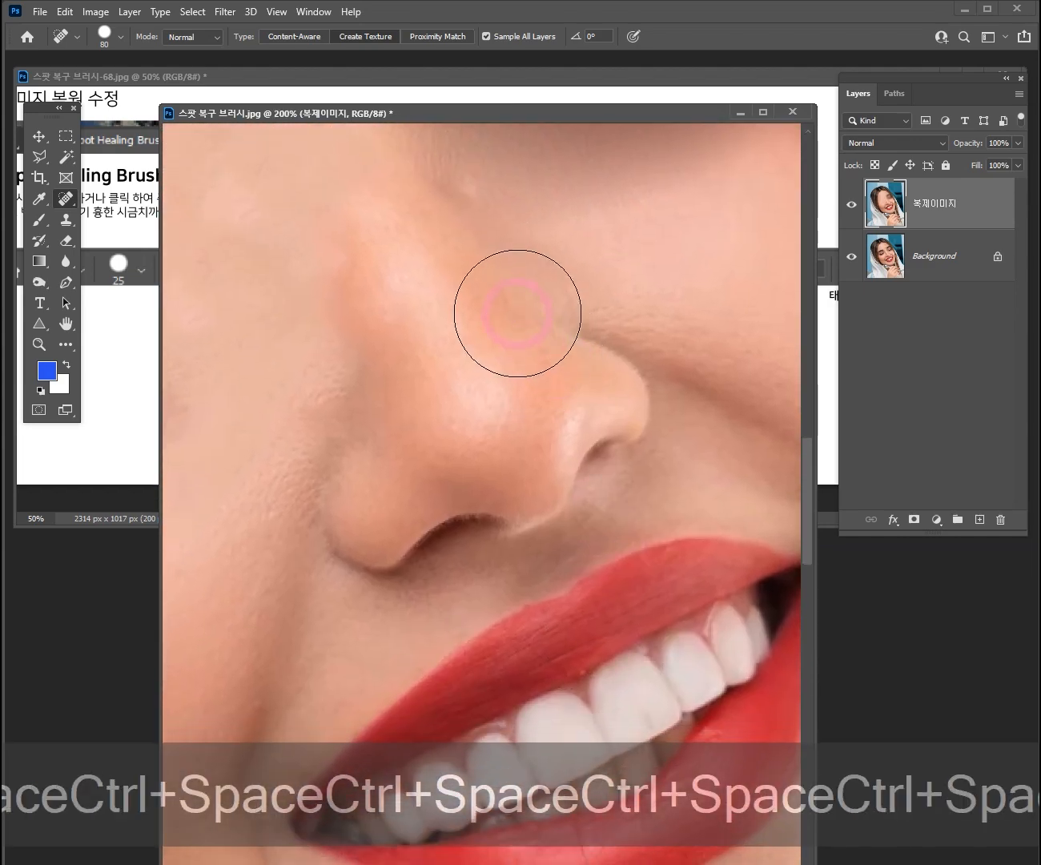
{"action": "left_click", "coordinate": [439, 36]}
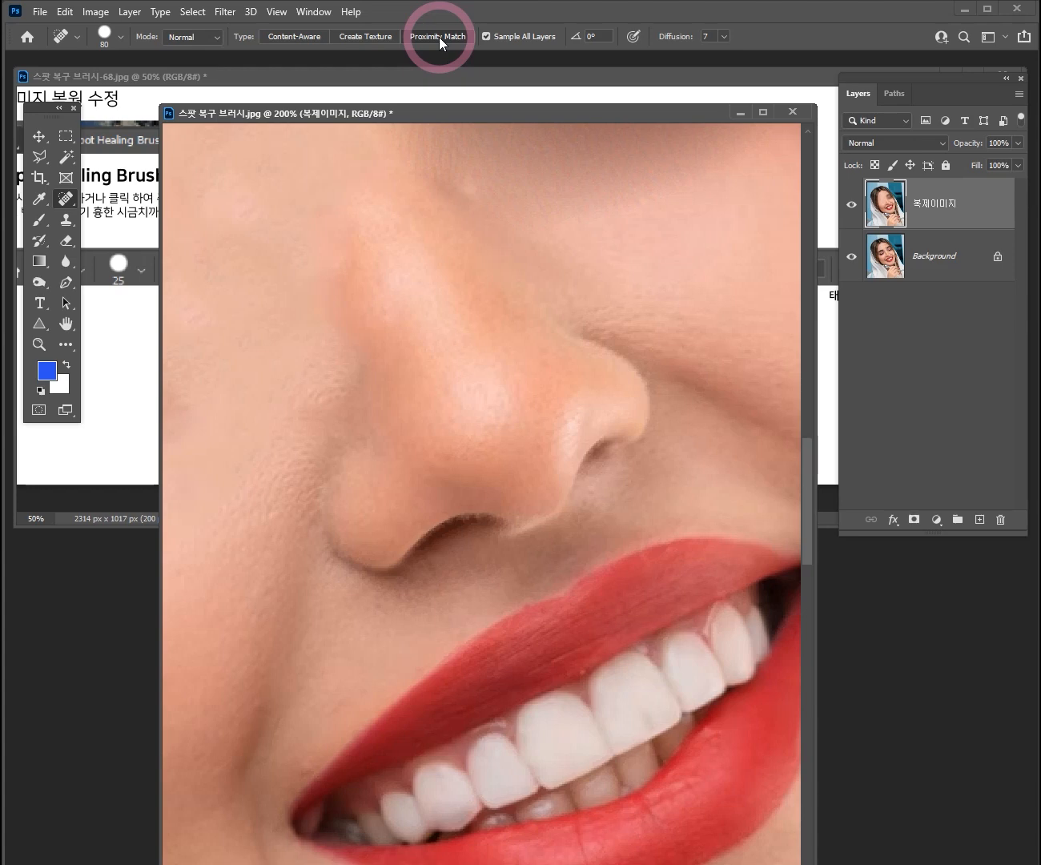
{"action": "left_click", "coordinate": [597, 340]}
{"action": "mouse_move", "coordinate": [558, 315]}
{"action": "left_mouse_down"}
{"action": "mouse_move", "coordinate": [599, 335]}
{"action": "mouse_move", "coordinate": [645, 380]}
{"action": "mouse_move", "coordinate": [521, 472]}
{"action": "mouse_move", "coordinate": [365, 547]}
{"action": "left_mouse_up"}
{"action": "left_click_drag", "start_coordinate": [368, 260], "coordinate": [319, 563]}
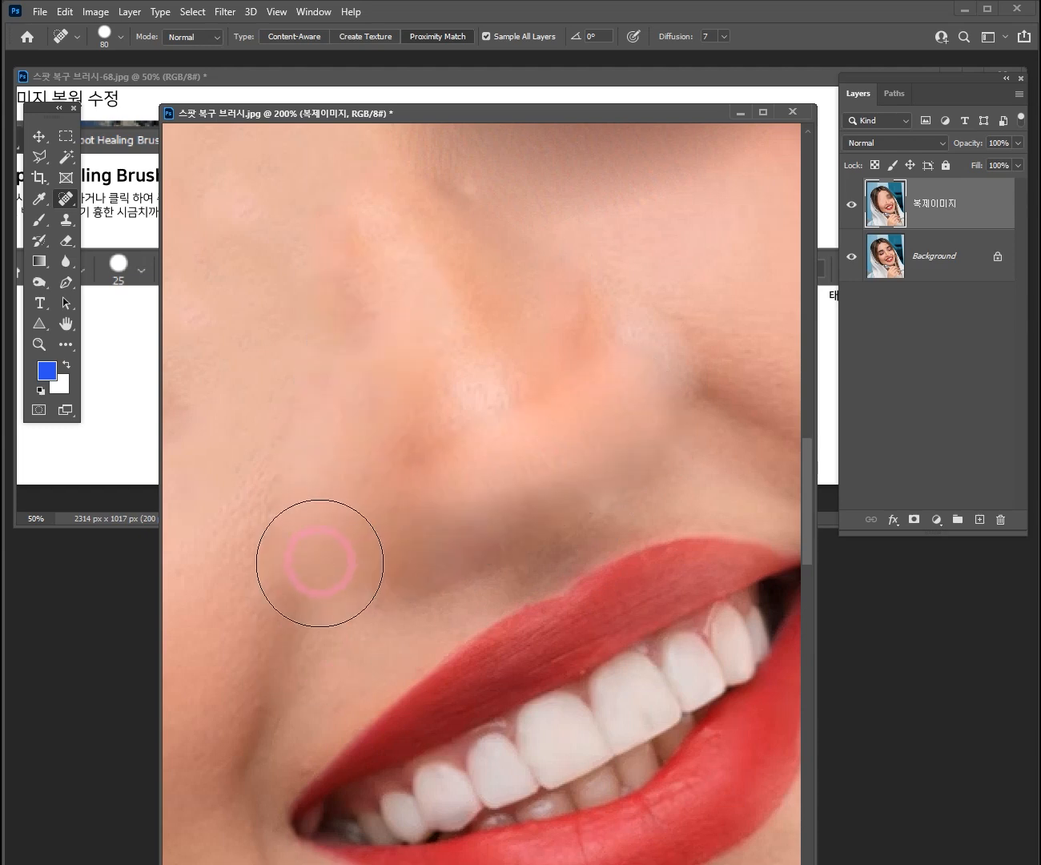
- Heal the remaining nose highlights and the smile folds on both cheeks with Proximity Match
{"action": "left_click_drag", "start_coordinate": [535, 330], "coordinate": [410, 441]}
{"action": "left_click", "coordinate": [442, 222]}
{"action": "left_click_drag", "start_coordinate": [651, 337], "coordinate": [732, 417]}
{"action": "mouse_move", "coordinate": [346, 551]}
{"action": "left_mouse_down"}
{"action": "mouse_move", "coordinate": [270, 666]}
{"action": "mouse_move", "coordinate": [269, 690]}
{"action": "left_mouse_up"}
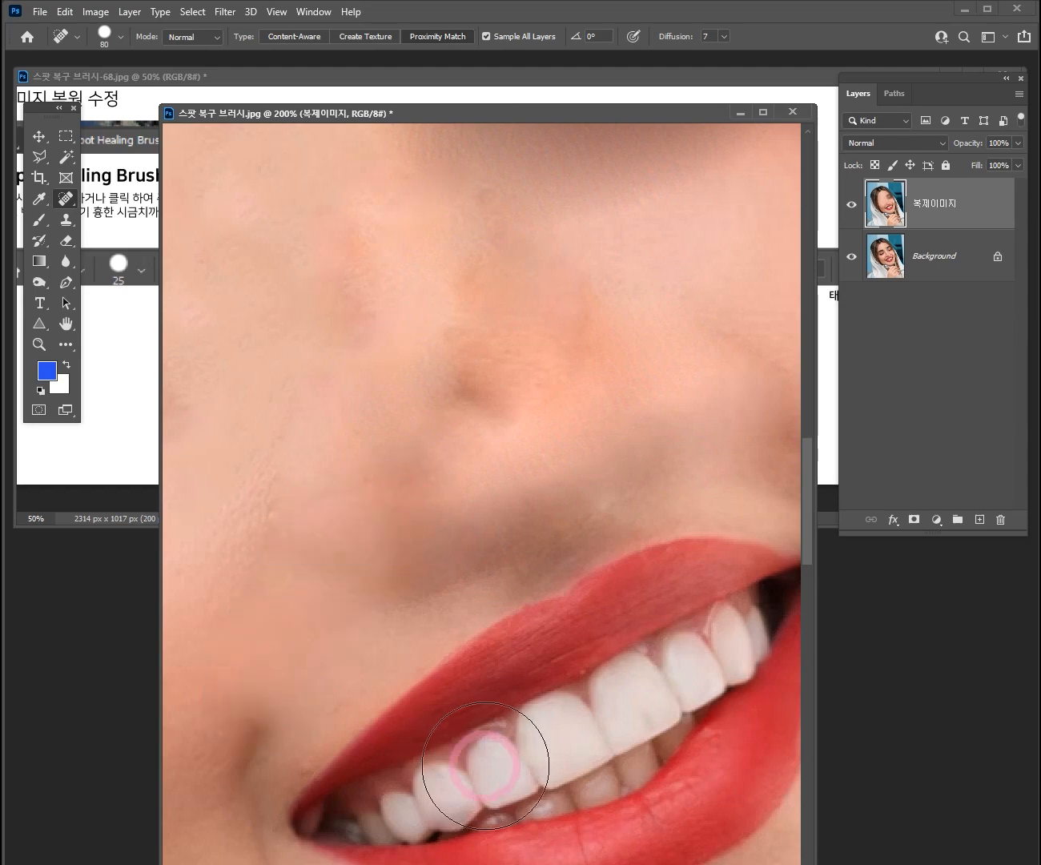
- Set the Spot Healing Brush diffusion to 1 for healing around the mouth
{"action": "left_click_drag", "start_coordinate": [485, 339], "coordinate": [387, 585]}
{"action": "key", "text": "ctrl+alt+space"}
{"action": "left_click", "coordinate": [526, 588], "text": "ctrl+alt"}
{"action": "left_click", "coordinate": [527, 587], "text": "ctrl+alt"}
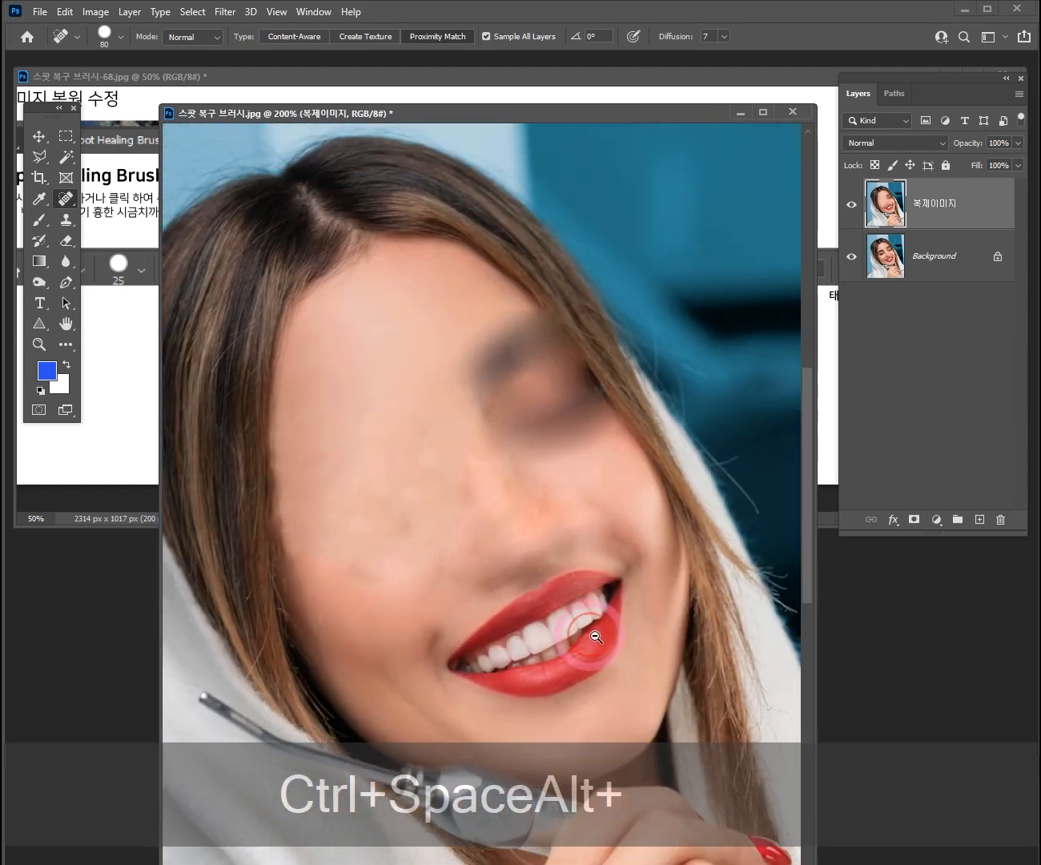
{"action": "left_click_drag", "start_coordinate": [643, 659], "coordinate": [609, 554]}
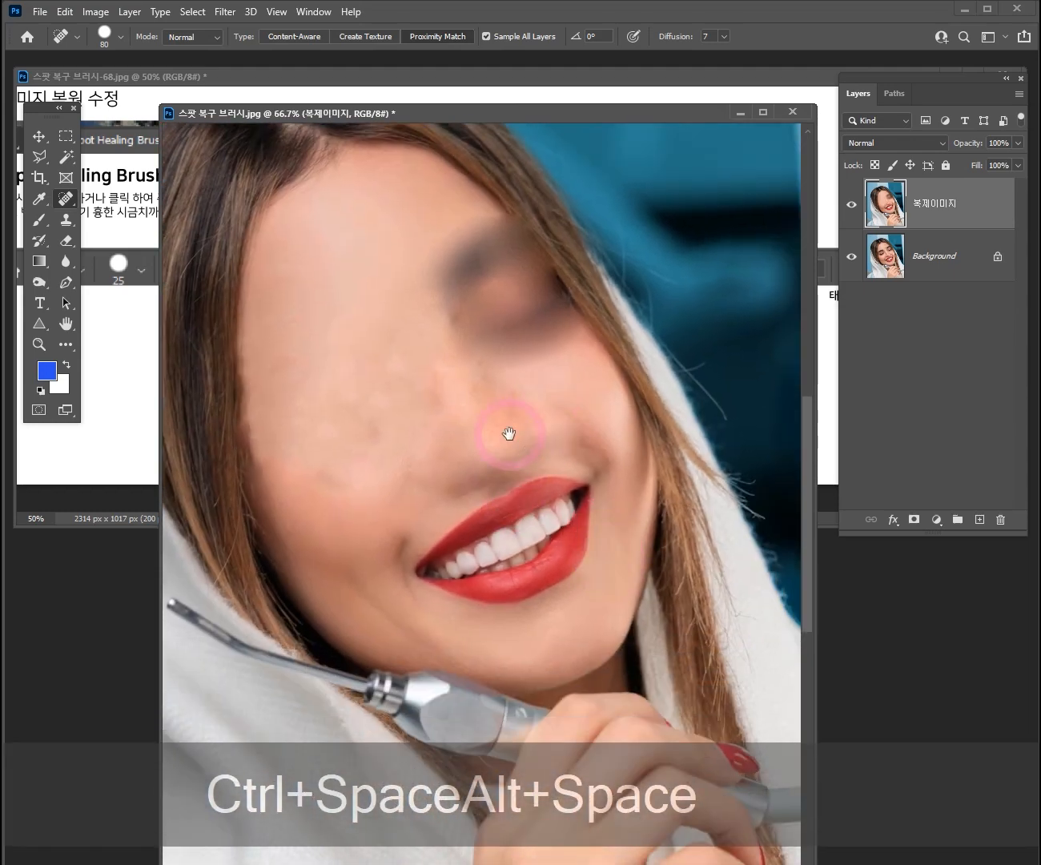
{"action": "key", "text": "ctrl+space"}
{"action": "left_click", "coordinate": [508, 430], "text": "ctrl"}
{"action": "left_click_drag", "start_coordinate": [724, 36], "coordinate": [646, 61]}
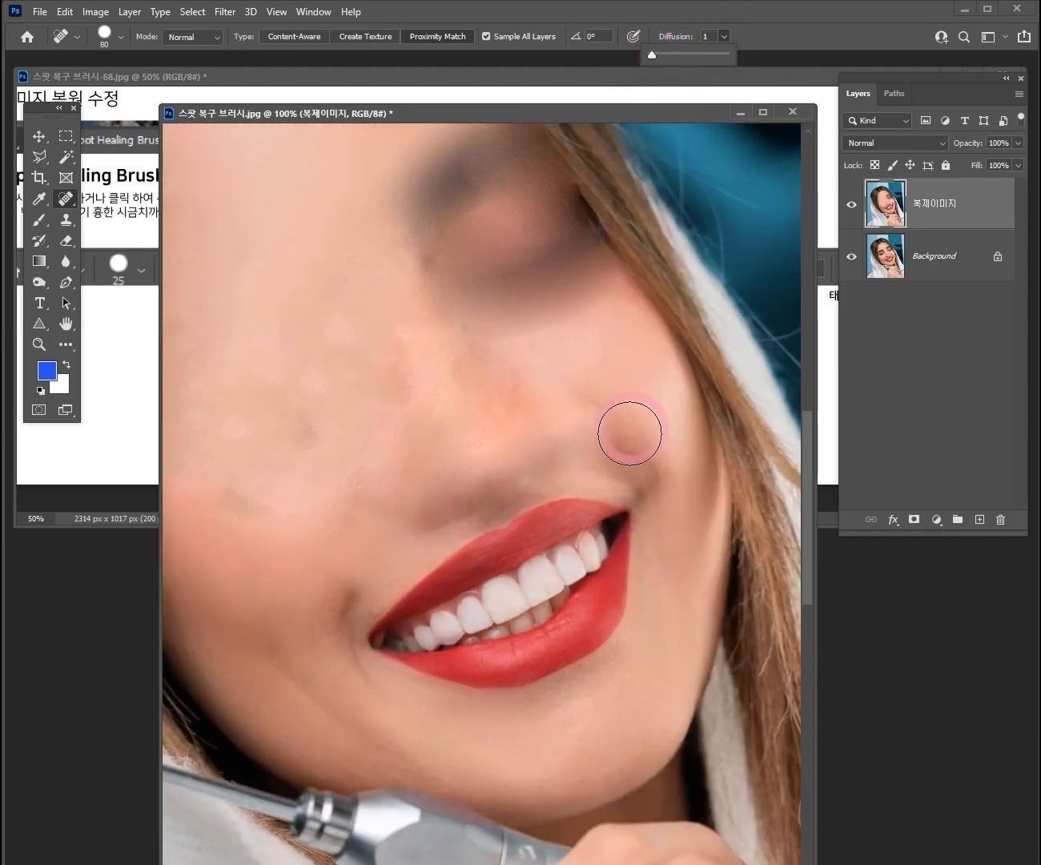
- Try healing over the lips and teeth with Proximity Match at the low diffusion, and undo the strokes
{"action": "mouse_move", "coordinate": [621, 516]}
{"action": "left_mouse_down"}
{"action": "mouse_move", "coordinate": [558, 513]}
{"action": "mouse_move", "coordinate": [512, 528]}
{"action": "left_mouse_up"}
{"action": "left_click_drag", "start_coordinate": [615, 529], "coordinate": [536, 662]}
{"action": "left_click_drag", "start_coordinate": [638, 621], "coordinate": [471, 685]}
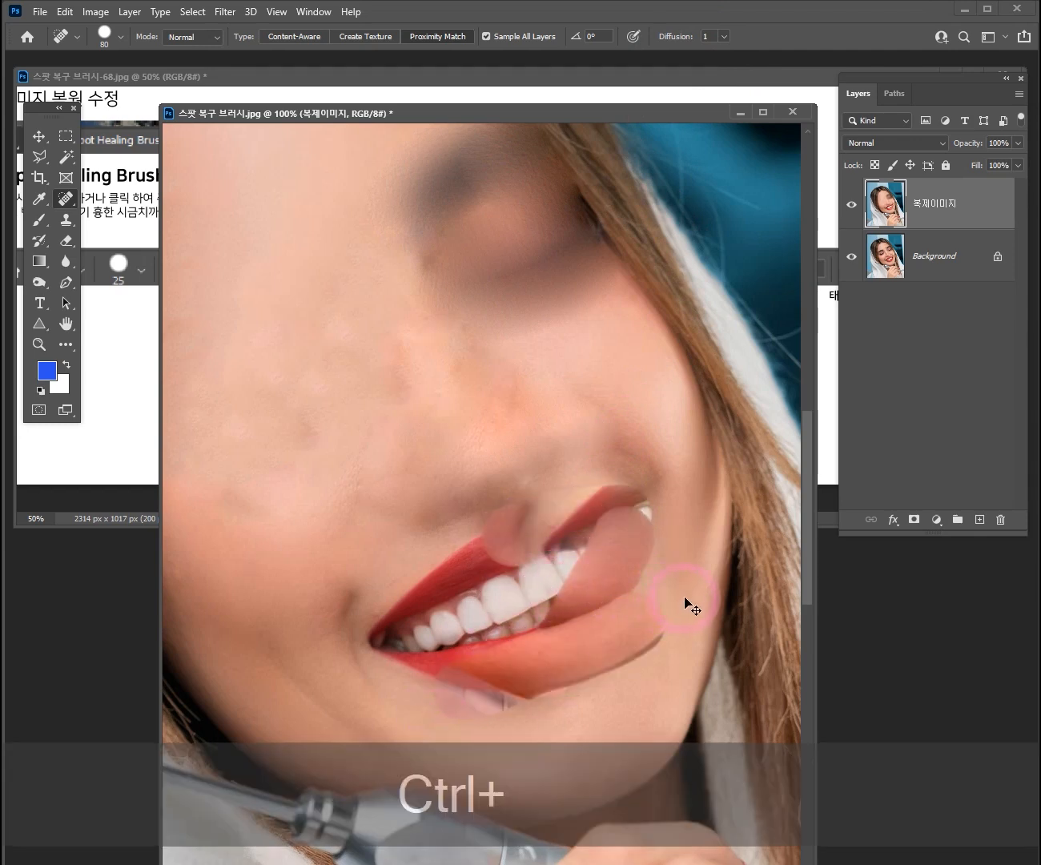
{"action": "key", "text": "ctrl+z"}
{"action": "key", "text": "ctrl+z"}
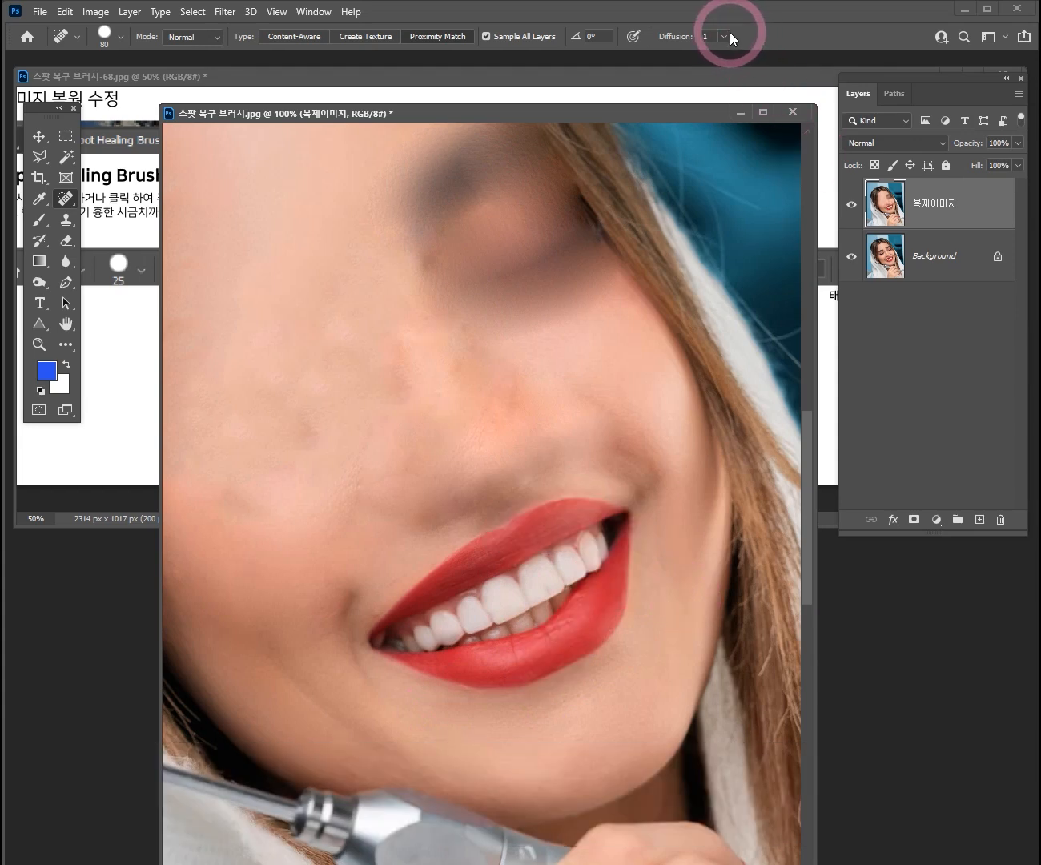
- Set the diffusion to 7 and heal over the lips and teeth with Proximity Match
{"action": "left_click", "coordinate": [723, 37]}
{"action": "left_click_drag", "start_coordinate": [724, 54], "coordinate": [798, 55]}
{"action": "left_click_drag", "start_coordinate": [637, 516], "coordinate": [485, 535]}
{"action": "left_click_drag", "start_coordinate": [633, 538], "coordinate": [500, 623]}
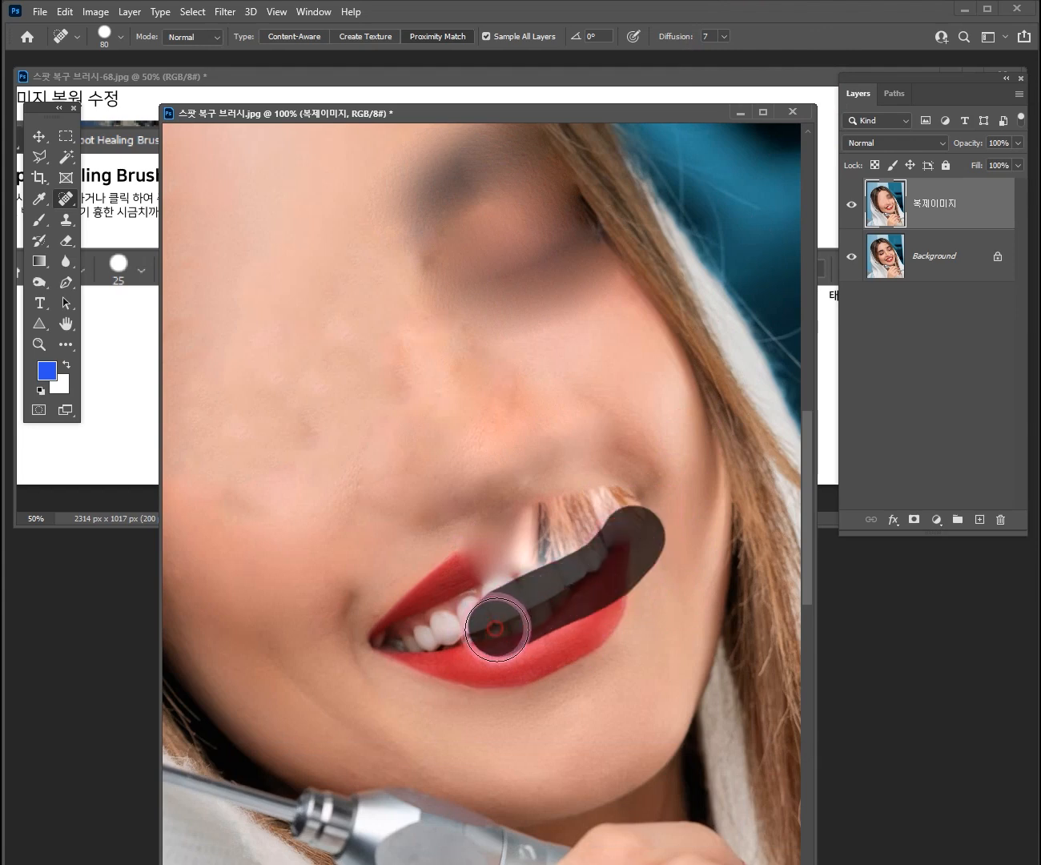
{"action": "mouse_move", "coordinate": [624, 588]}
{"action": "left_mouse_down"}
{"action": "mouse_move", "coordinate": [551, 662]}
{"action": "mouse_move", "coordinate": [464, 698]}
{"action": "left_mouse_up"}
{"action": "mouse_move", "coordinate": [489, 558]}
{"action": "left_mouse_down"}
{"action": "mouse_move", "coordinate": [383, 646]}
{"action": "mouse_move", "coordinate": [507, 673]}
{"action": "mouse_move", "coordinate": [512, 595]}
{"action": "left_mouse_up"}
{"action": "left_click_drag", "start_coordinate": [451, 641], "coordinate": [484, 627]}
- Examine the healed mouth, nose, eye and cheek areas up close and in the context of the whole face
{"action": "left_click", "coordinate": [495, 570], "text": "ctrl+alt"}
{"action": "left_click", "coordinate": [495, 569], "text": "ctrl+alt"}
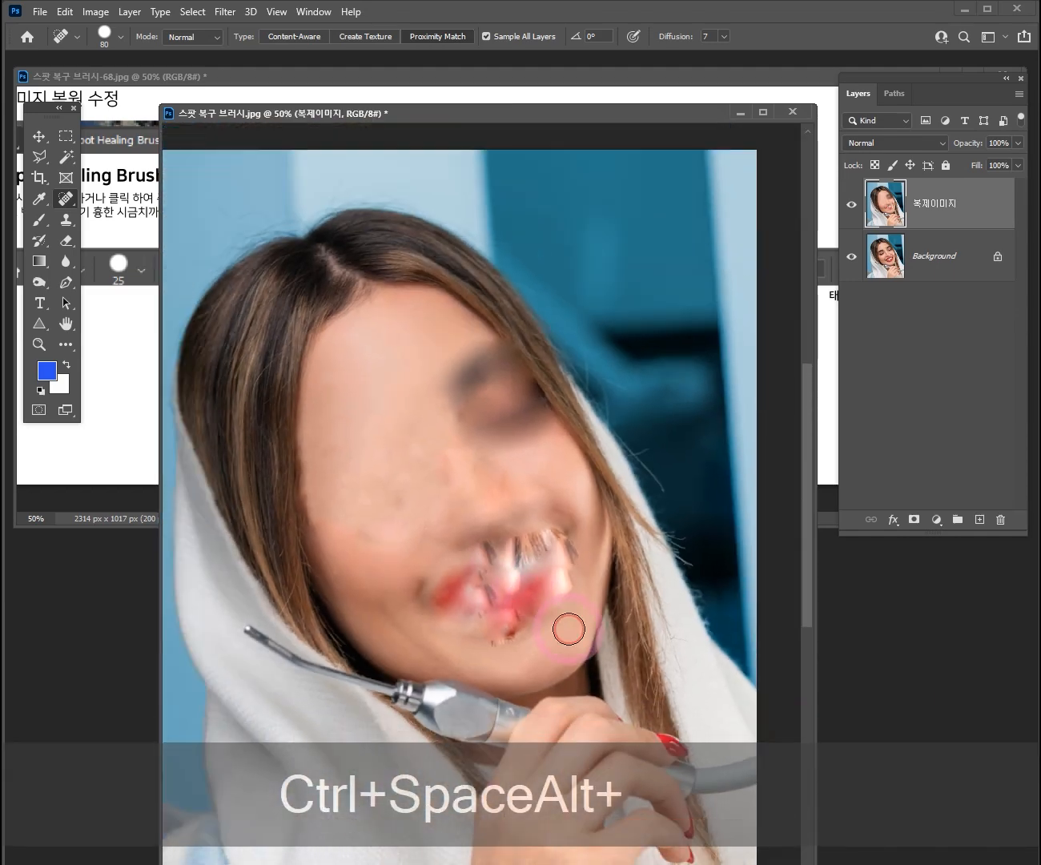
{"action": "left_click", "coordinate": [455, 579], "text": "ctrl"}
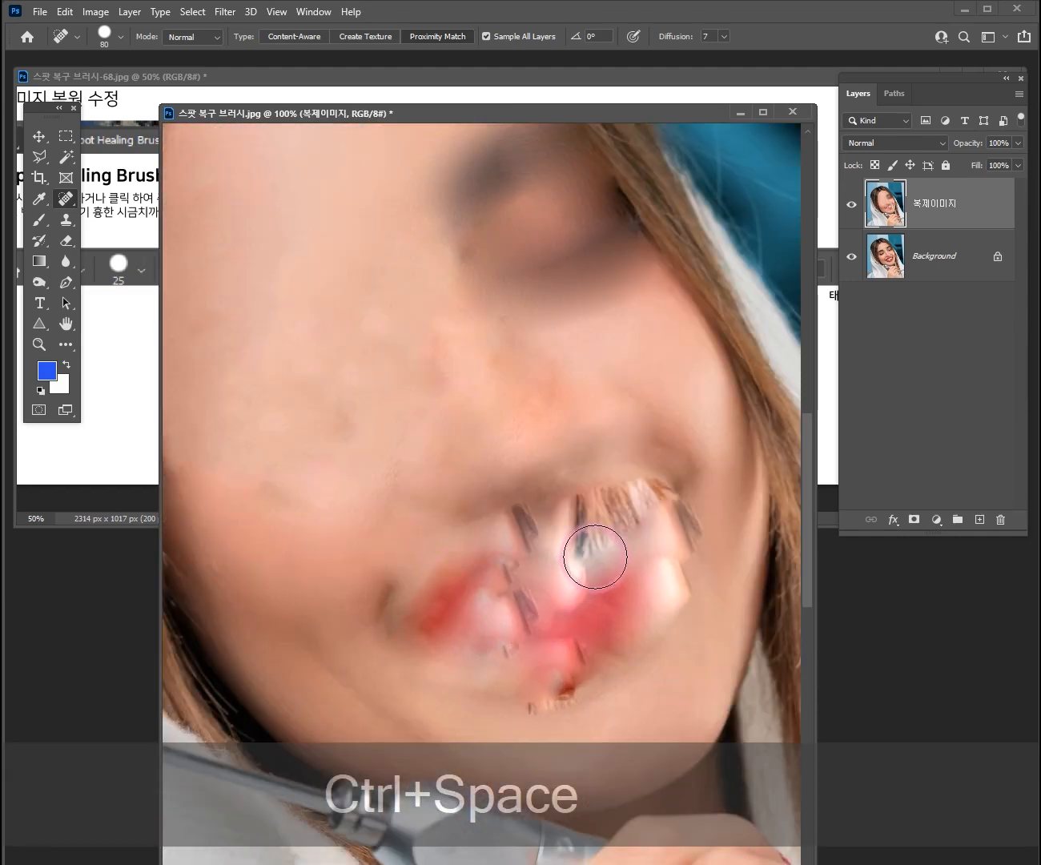
{"action": "left_click", "coordinate": [506, 472], "text": "ctrl"}
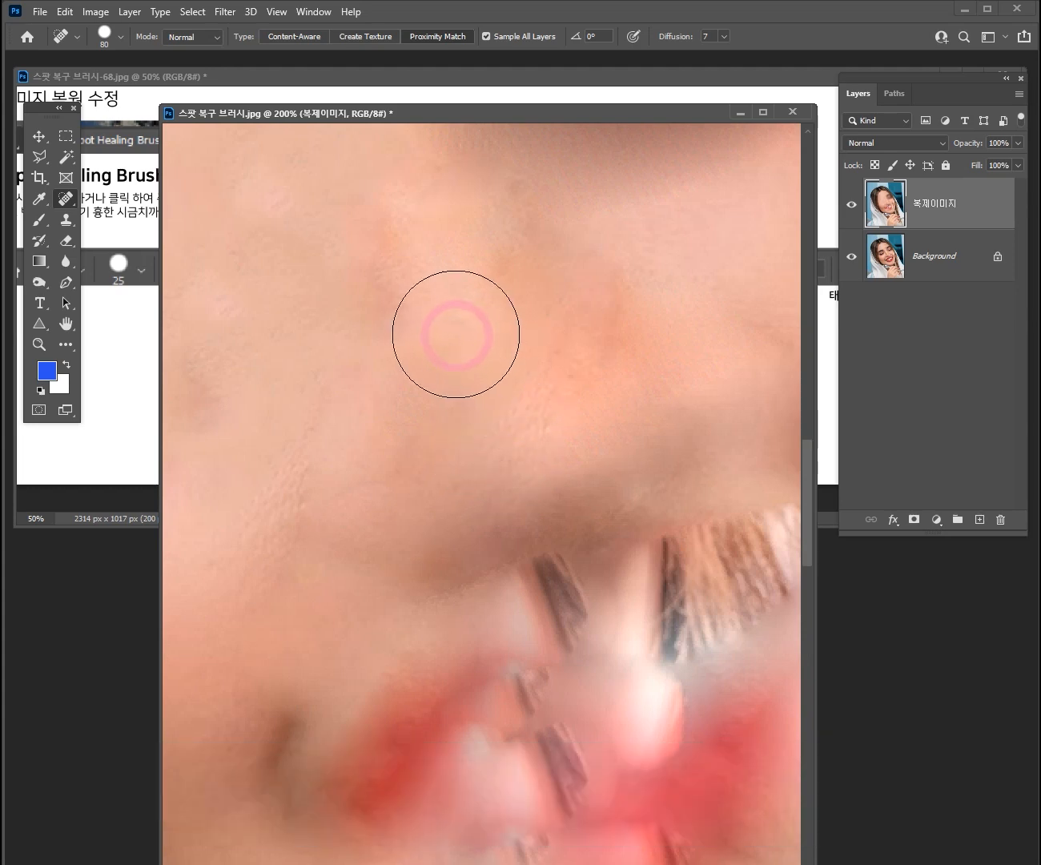
{"action": "left_click_drag", "start_coordinate": [433, 314], "coordinate": [513, 522]}
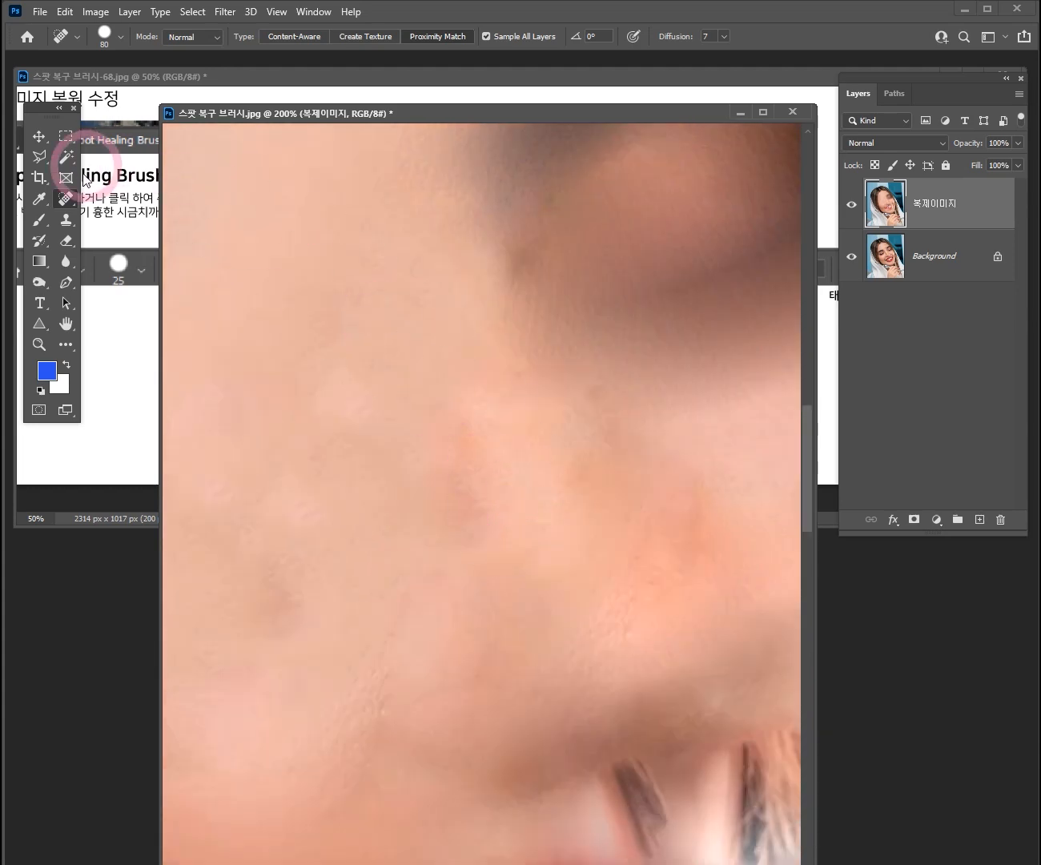
{"action": "left_click", "coordinate": [68, 196]}
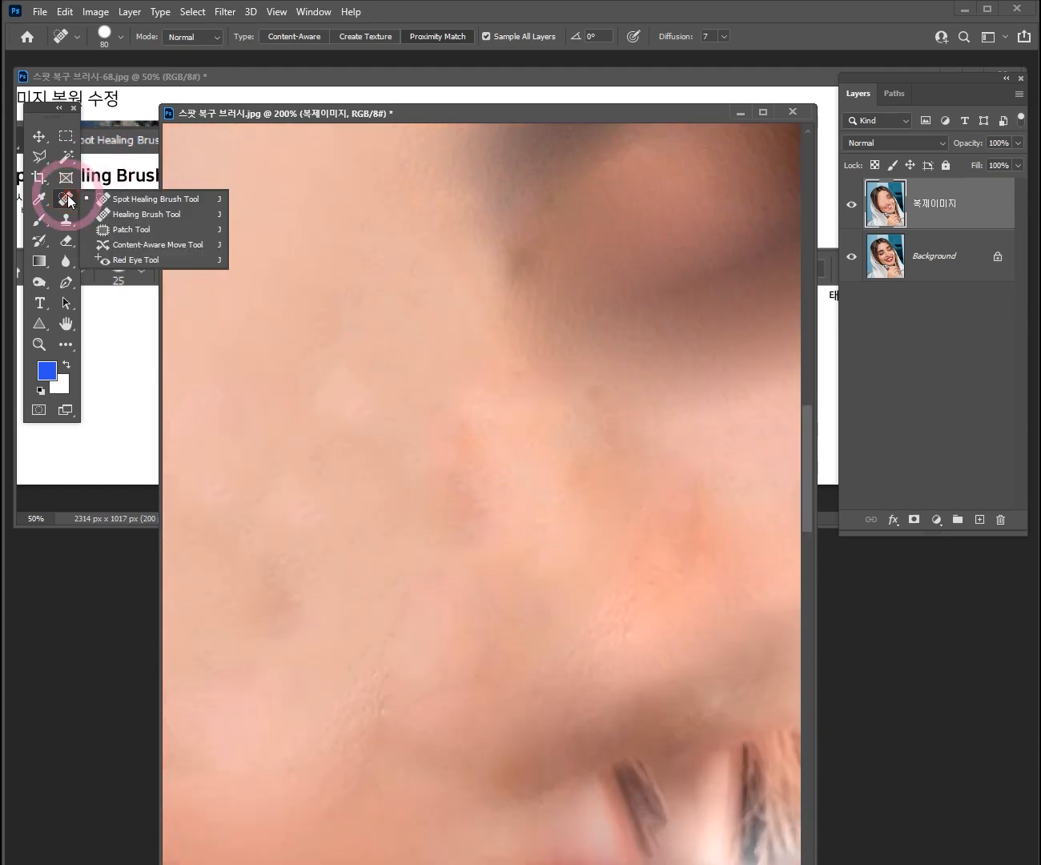
{"action": "left_click", "coordinate": [135, 199]}
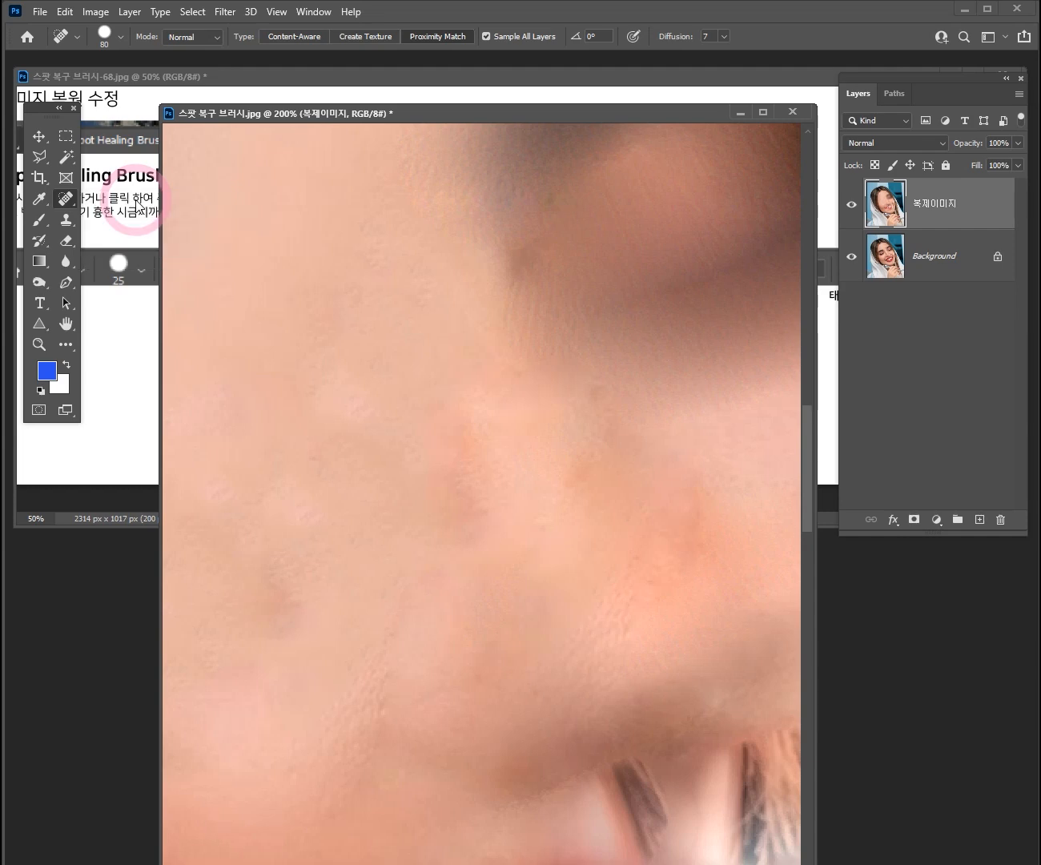
{"action": "left_click", "coordinate": [494, 445], "text": "ctrl+alt"}
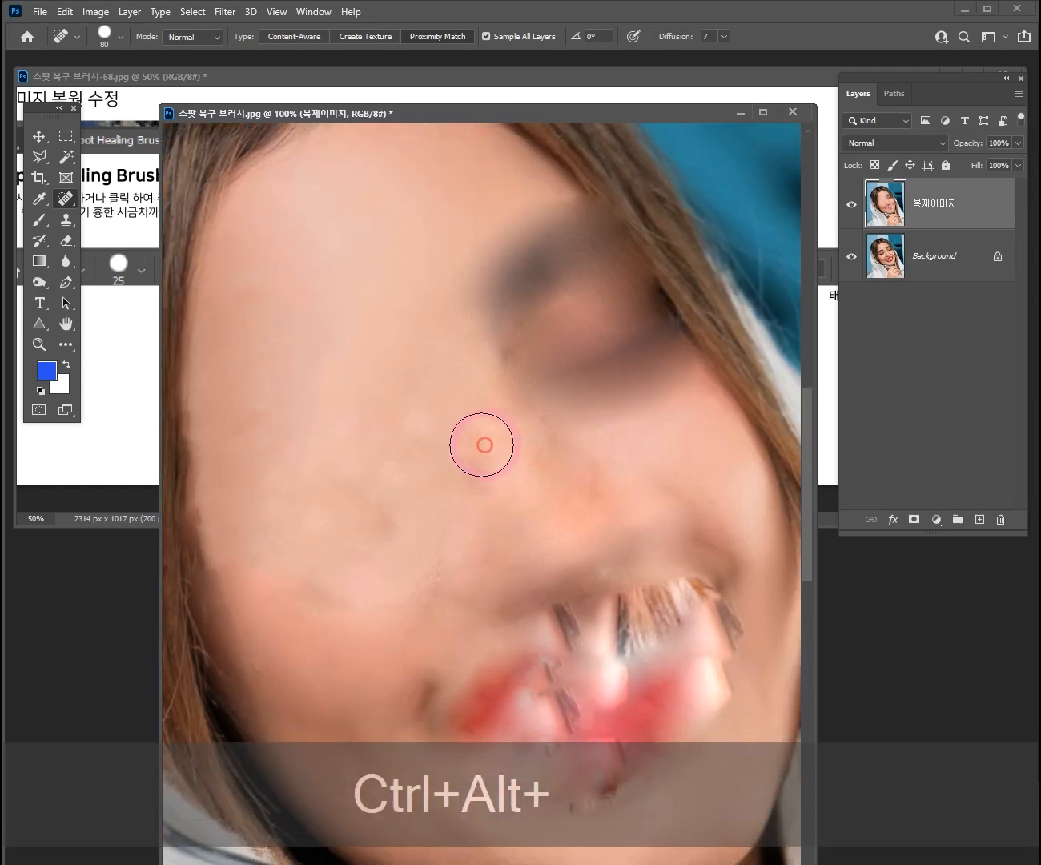
{"action": "left_click_drag", "start_coordinate": [393, 389], "coordinate": [435, 560]}
{"action": "left_click", "coordinate": [393, 602], "text": "ctrl"}
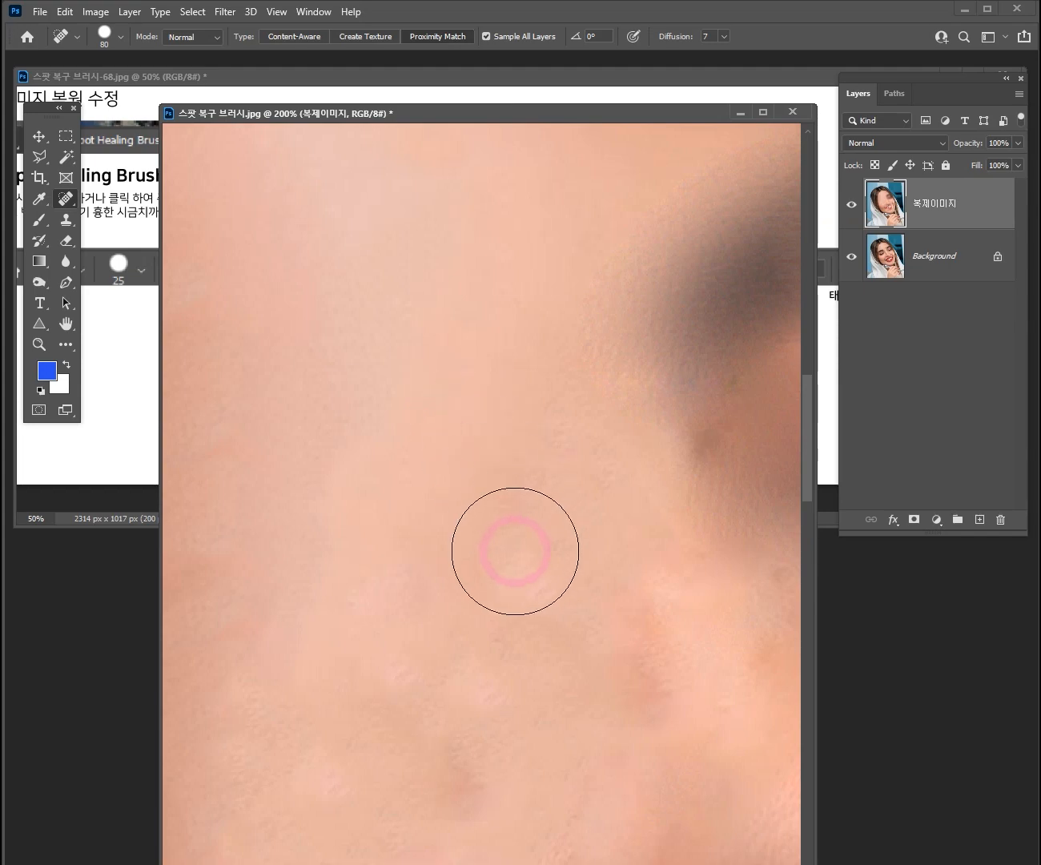
{"action": "left_click", "coordinate": [516, 563], "text": "ctrl+alt"}
{"action": "left_click", "coordinate": [467, 479], "text": "ctrl+alt"}
{"action": "left_click_drag", "start_coordinate": [467, 478], "coordinate": [414, 390]}
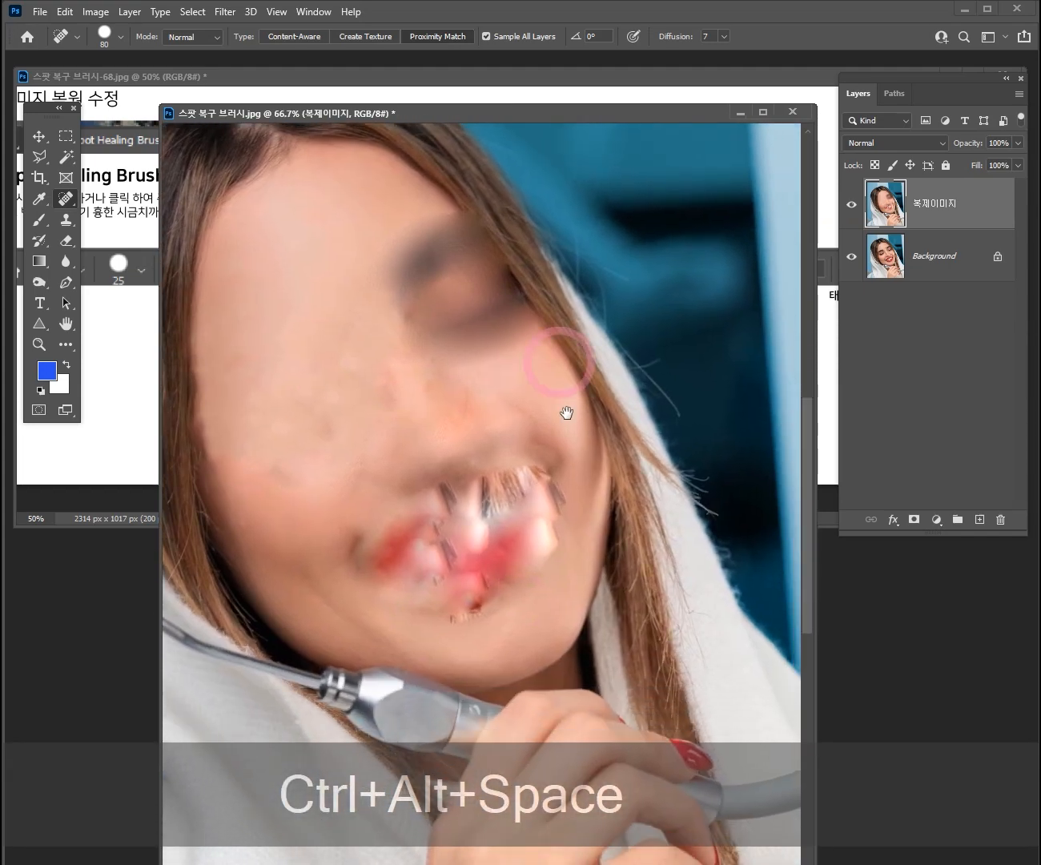
{"action": "left_click_drag", "start_coordinate": [420, 472], "coordinate": [493, 636]}
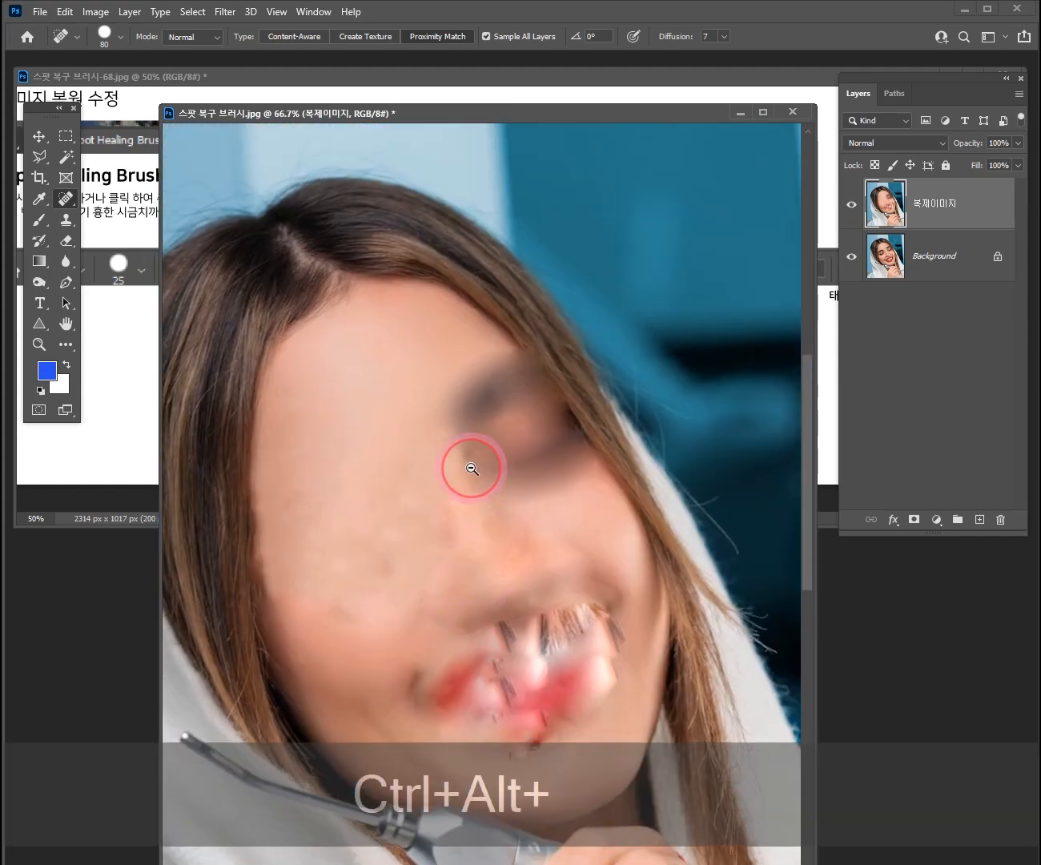
{"action": "left_click", "coordinate": [470, 466], "text": "ctrl+alt"}
{"action": "left_click", "coordinate": [460, 484], "text": "ctrl"}
{"action": "left_click", "coordinate": [460, 485], "text": "ctrl"}
{"action": "left_click", "coordinate": [460, 485], "text": "ctrl"}
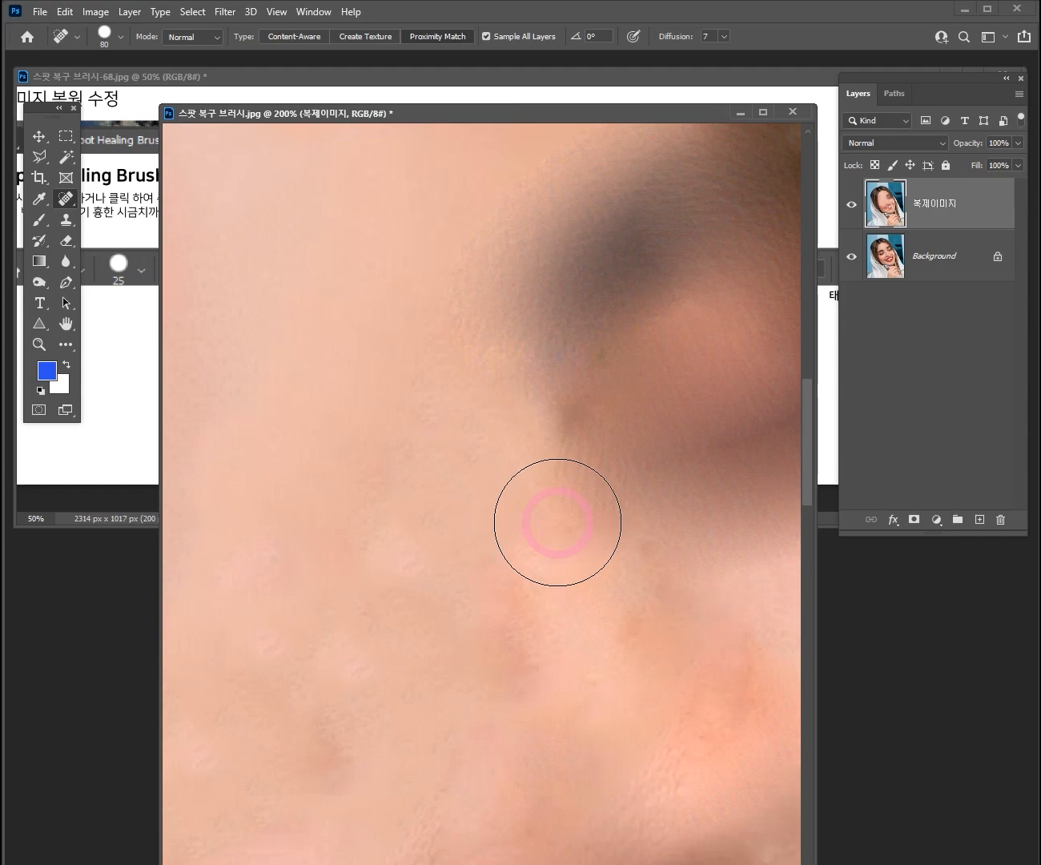
{"action": "key", "text": "ctrl+alt+space"}
{"action": "left_click", "coordinate": [544, 524]}
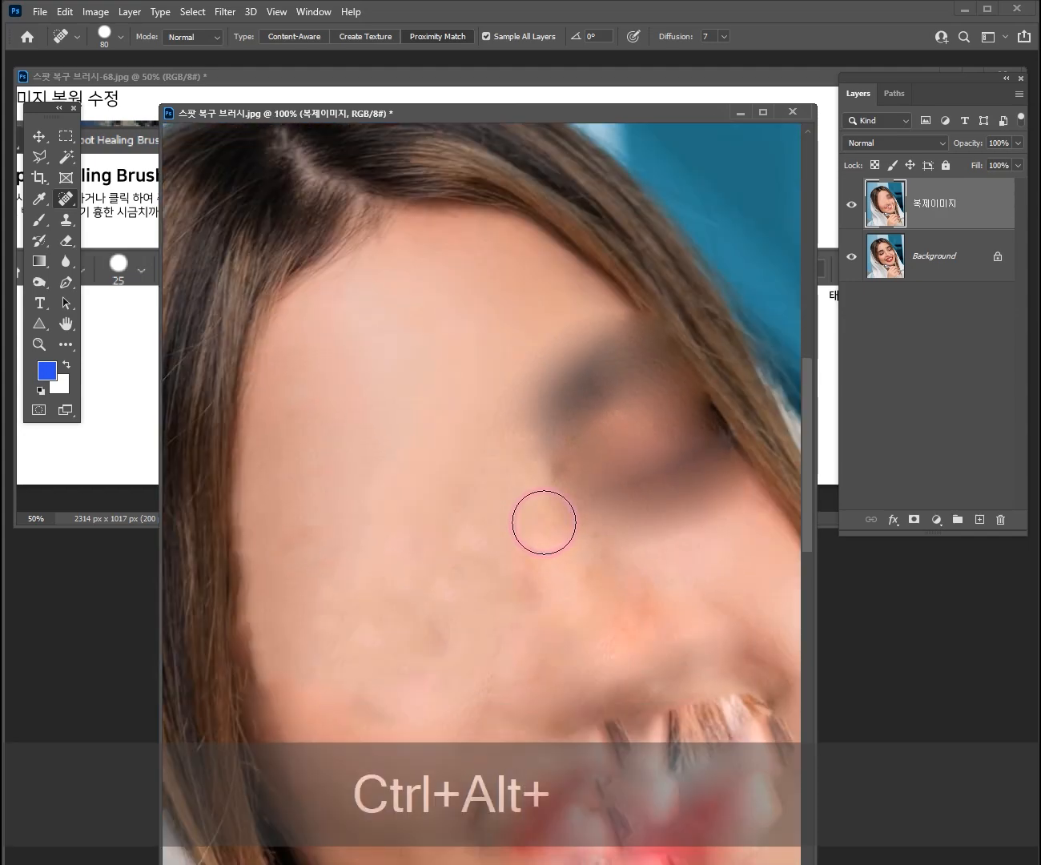
- Switch from the Spot Healing Brush to the Healing Brush tool for the skin between the eye and nose
{"action": "left_click", "coordinate": [73, 198]}
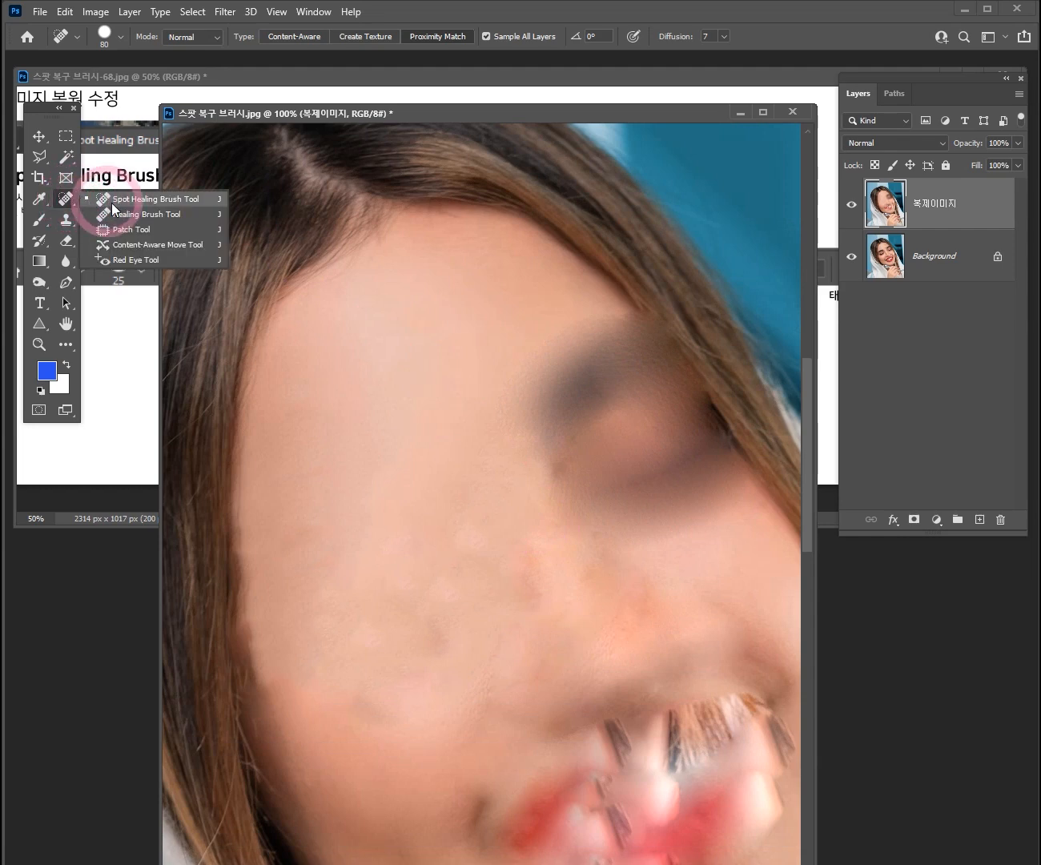
{"action": "left_click", "coordinate": [158, 216]}
{"action": "mouse_move", "coordinate": [518, 496]}
{"action": "left_mouse_down"}
{"action": "mouse_move", "coordinate": [593, 433]}
{"action": "mouse_move", "coordinate": [455, 601]}
{"action": "mouse_move", "coordinate": [534, 505]}
{"action": "mouse_move", "coordinate": [610, 435]}
{"action": "left_mouse_up"}
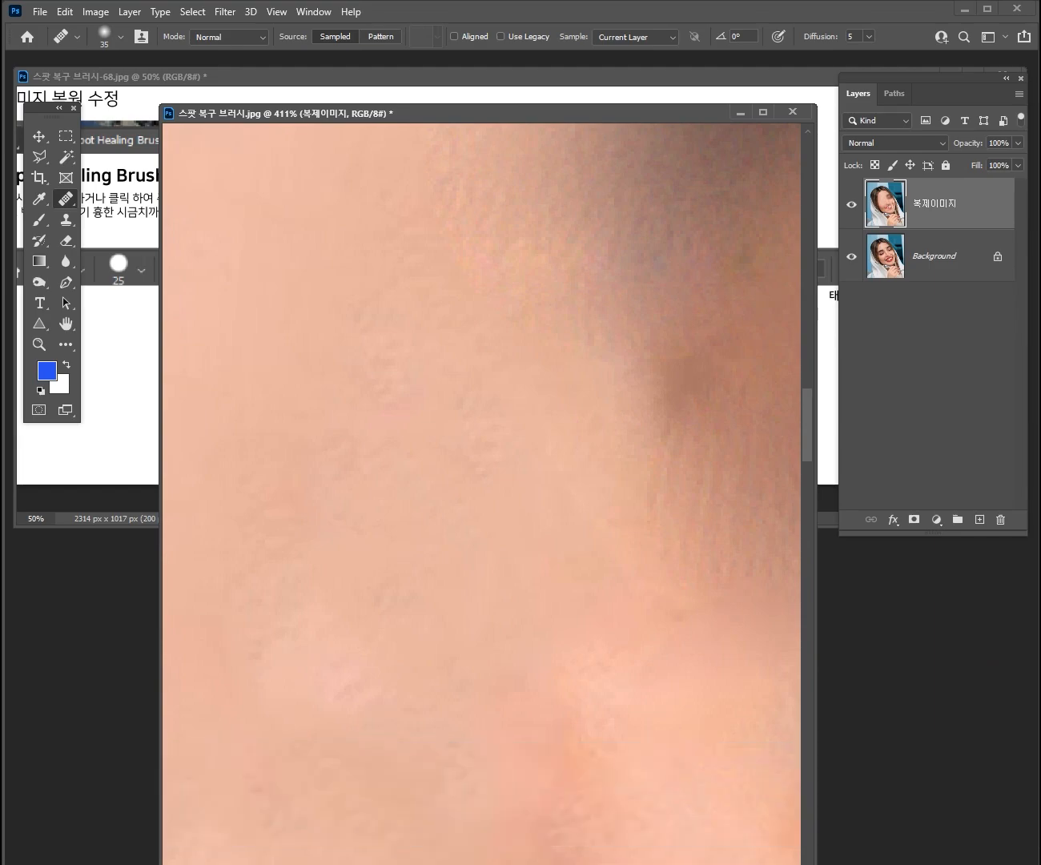